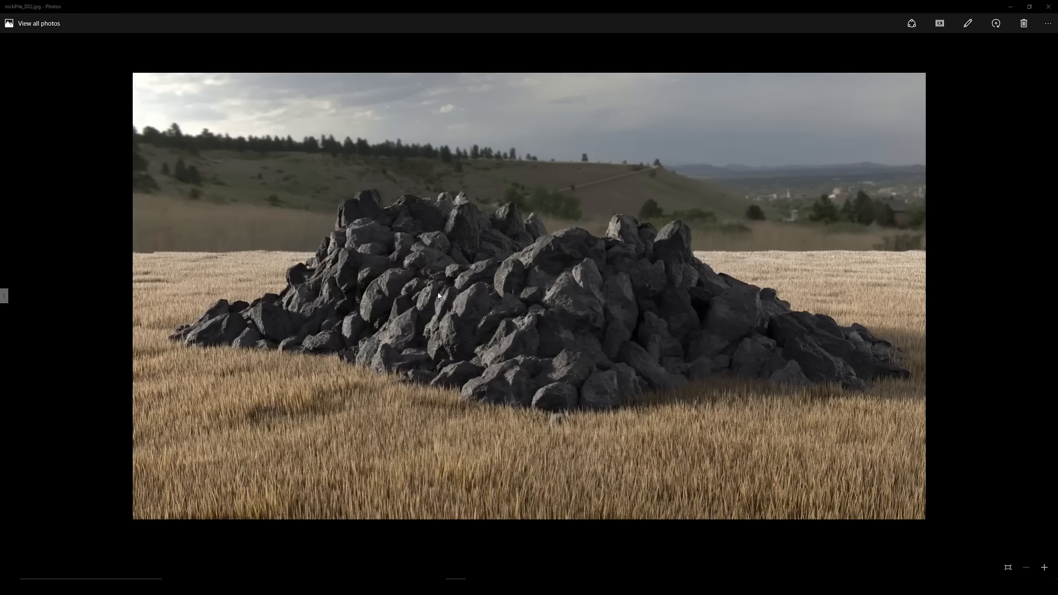
# Close the rock pile reference image and examine the five generic rock models from several angles
pyautogui.click(1048, 6)
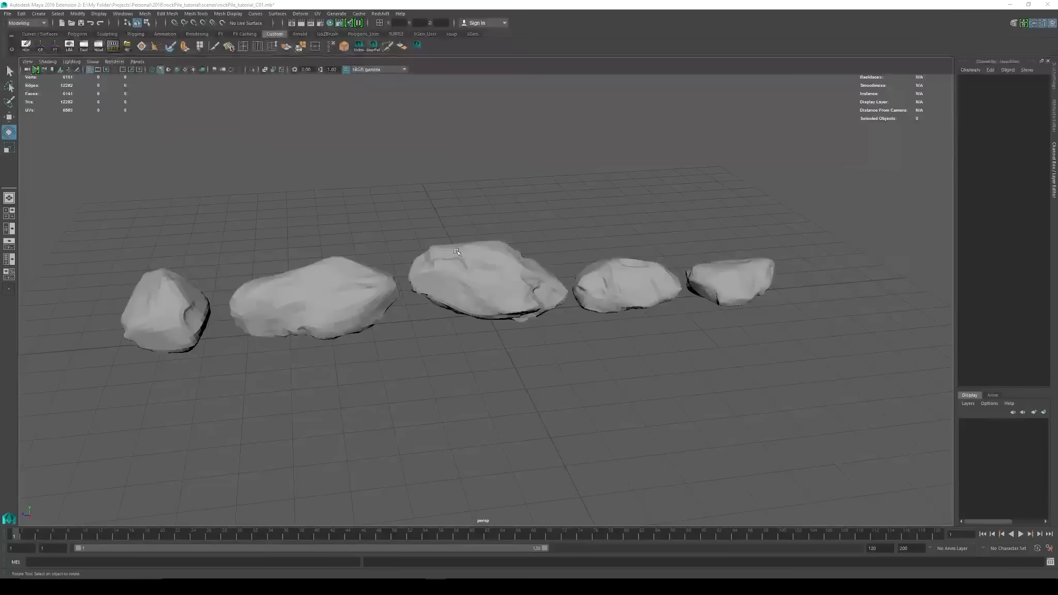
pyautogui.keyDown('alt'); pyautogui.moveTo(564, 310); pyautogui.dragTo(565, 321); pyautogui.keyUp('alt')
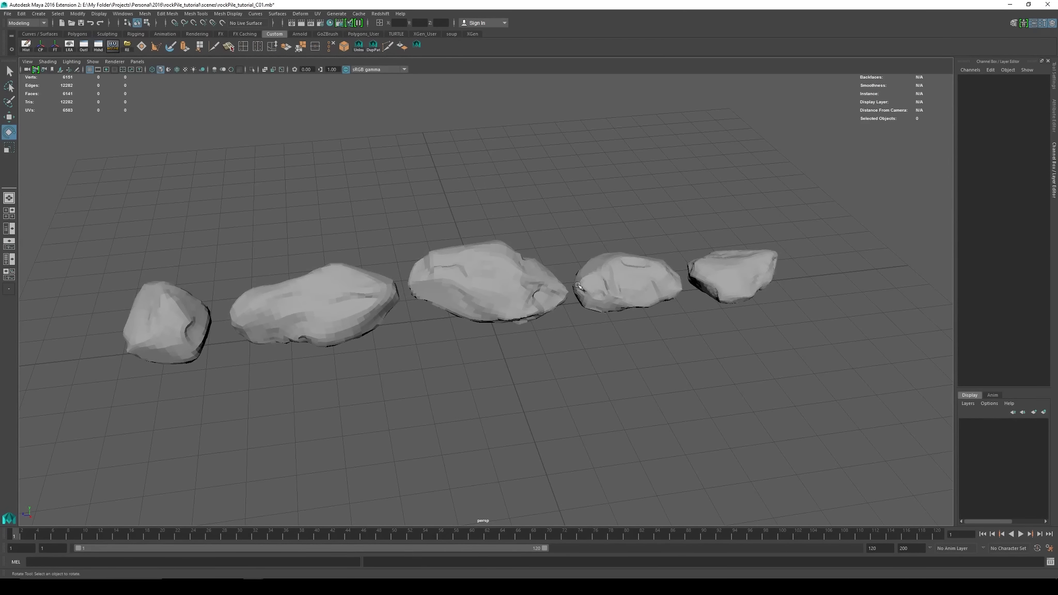
pyautogui.click(495, 293)
pyautogui.keyDown('alt'); pyautogui.moveTo(495, 293); pyautogui.dragTo(465, 234); pyautogui.keyUp('alt')
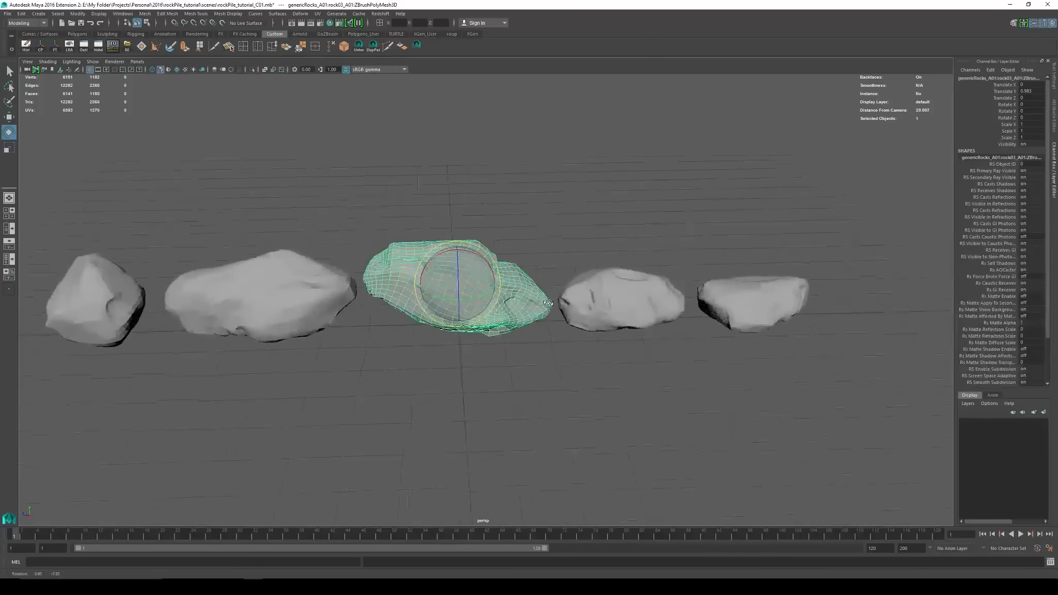
pyautogui.click(563, 236)
pyautogui.keyDown('alt'); pyautogui.moveTo(498, 277); pyautogui.dragTo(530, 274, button='middle'); pyautogui.keyUp('alt')
pyautogui.keyDown('alt'); pyautogui.moveTo(531, 274); pyautogui.dragTo(498, 273, button='right'); pyautogui.keyUp('alt')
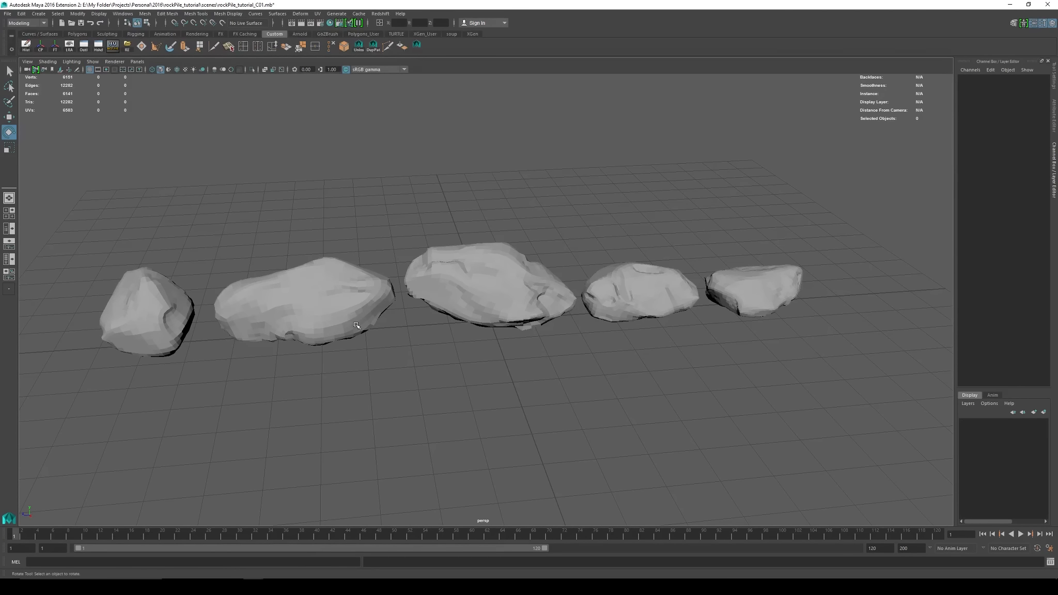
pyautogui.keyDown('alt'); pyautogui.moveTo(475, 323); pyautogui.dragTo(489, 324); pyautogui.keyUp('alt')
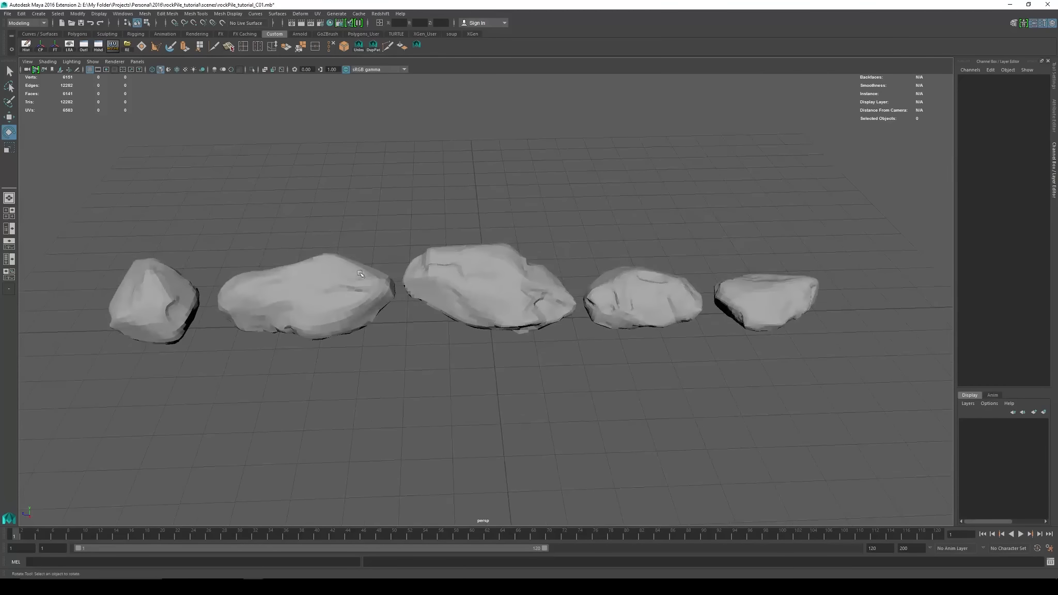
pyautogui.moveTo(374, 286)
pyautogui.keyDown('alt'); pyautogui.mouseDown()
pyautogui.moveTo(389, 275)
pyautogui.moveTo(453, 277)
pyautogui.moveTo(386, 276)
pyautogui.mouseUp(); pyautogui.keyUp('alt')
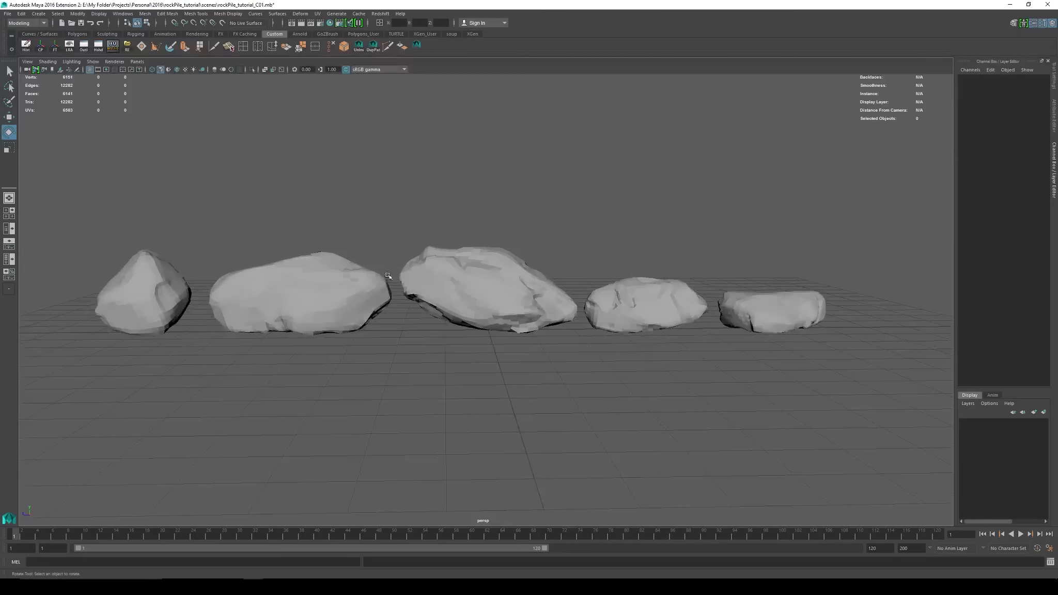
# Select the middle rock for moving and inspect it up close from a low angle
pyautogui.click(558, 329)
pyautogui.keyDown('alt'); pyautogui.moveTo(416, 318); pyautogui.dragTo(438, 303); pyautogui.keyUp('alt')
pyautogui.press('w')
pyautogui.keyDown('alt'); pyautogui.moveTo(439, 302); pyautogui.dragTo(470, 289, button='right'); pyautogui.keyUp('alt')
pyautogui.keyDown('alt'); pyautogui.moveTo(470, 289); pyautogui.dragTo(495, 283); pyautogui.keyUp('alt')
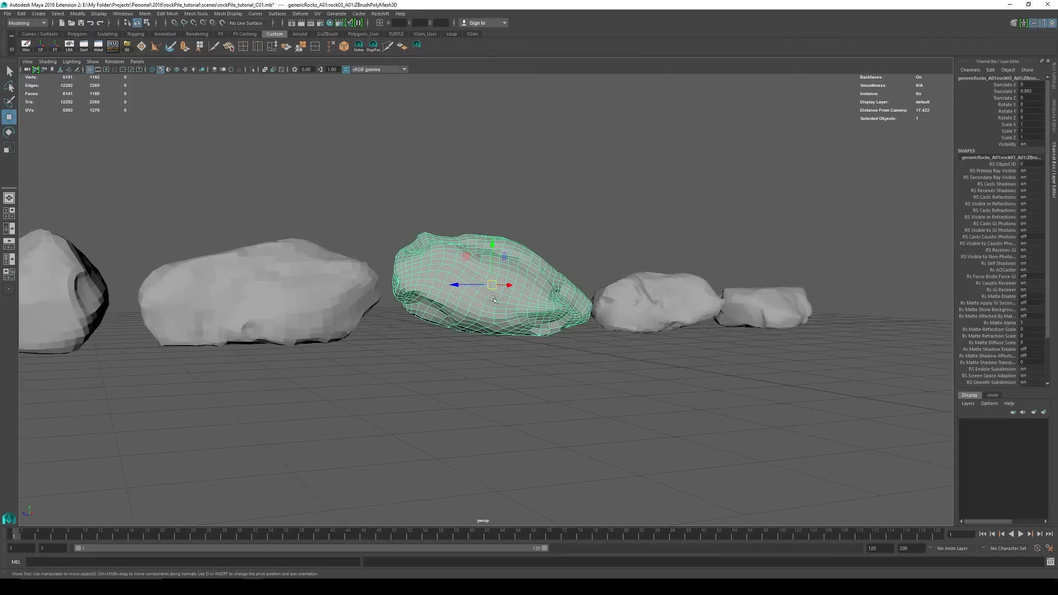
pyautogui.keyDown('alt'); pyautogui.moveTo(482, 324); pyautogui.dragTo(524, 332); pyautogui.keyUp('alt')
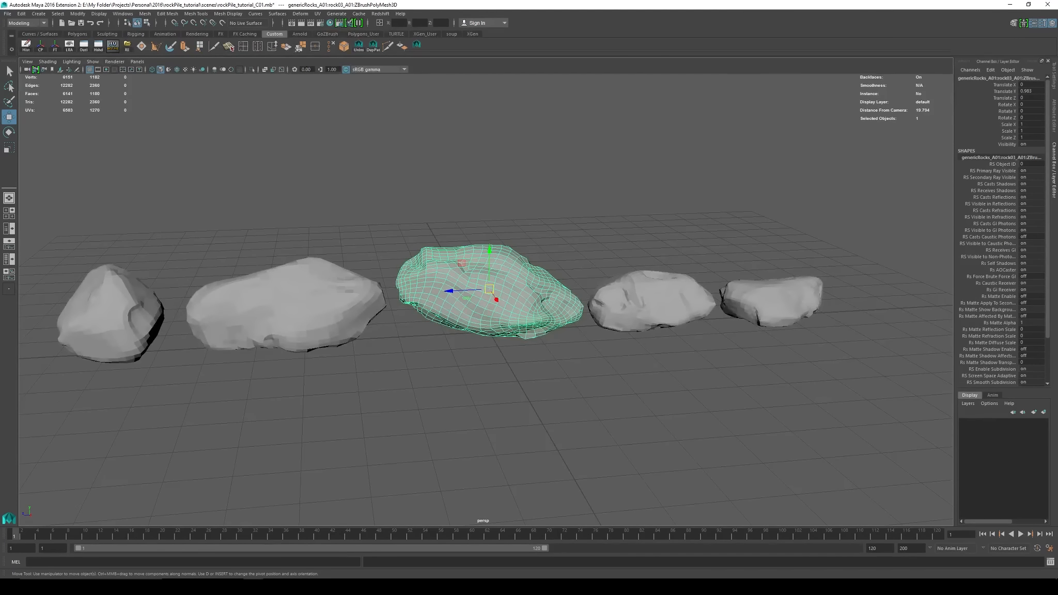
# Show all hidden scene objects, and hide the large flat ground plane beneath the rock pile base
pyautogui.hotkey('shift', 'h')
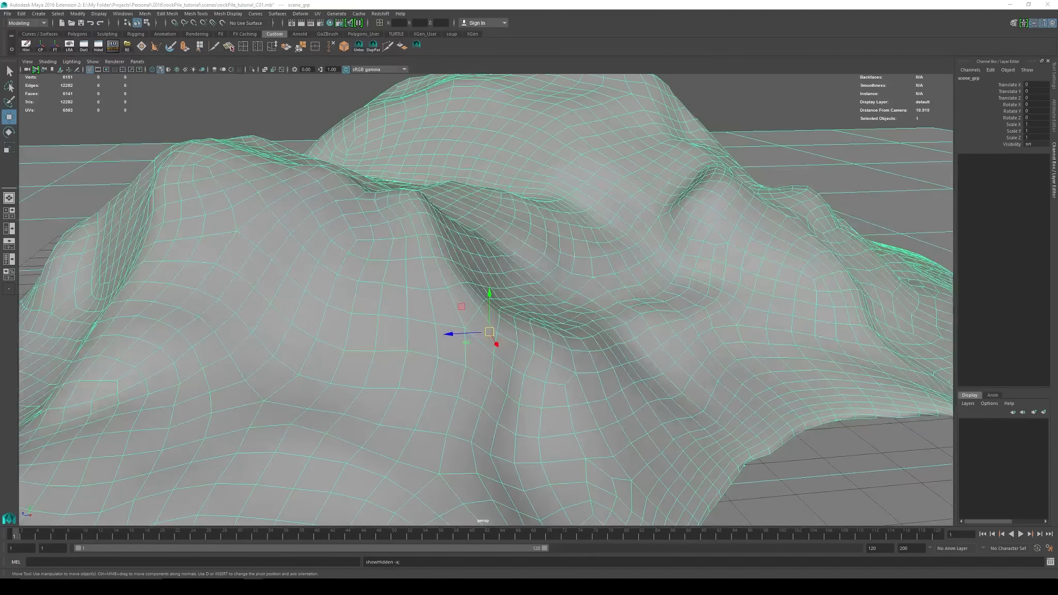
pyautogui.moveTo(1, 55); pyautogui.dragTo(1, 83)
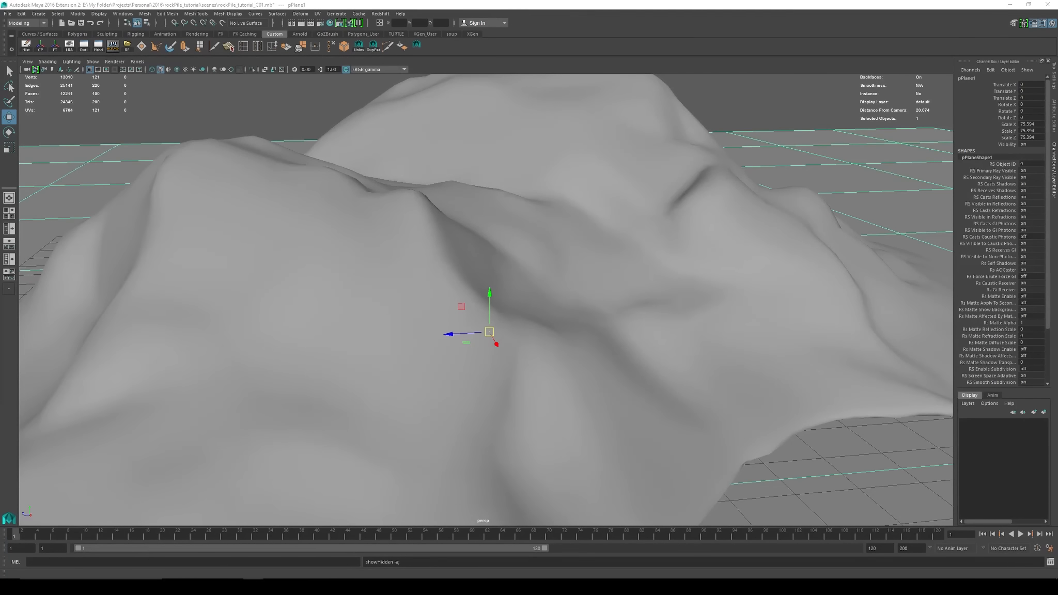
pyautogui.keyDown('alt'); pyautogui.moveTo(382, 179); pyautogui.dragTo(307, 185, button='right'); pyautogui.keyUp('alt')
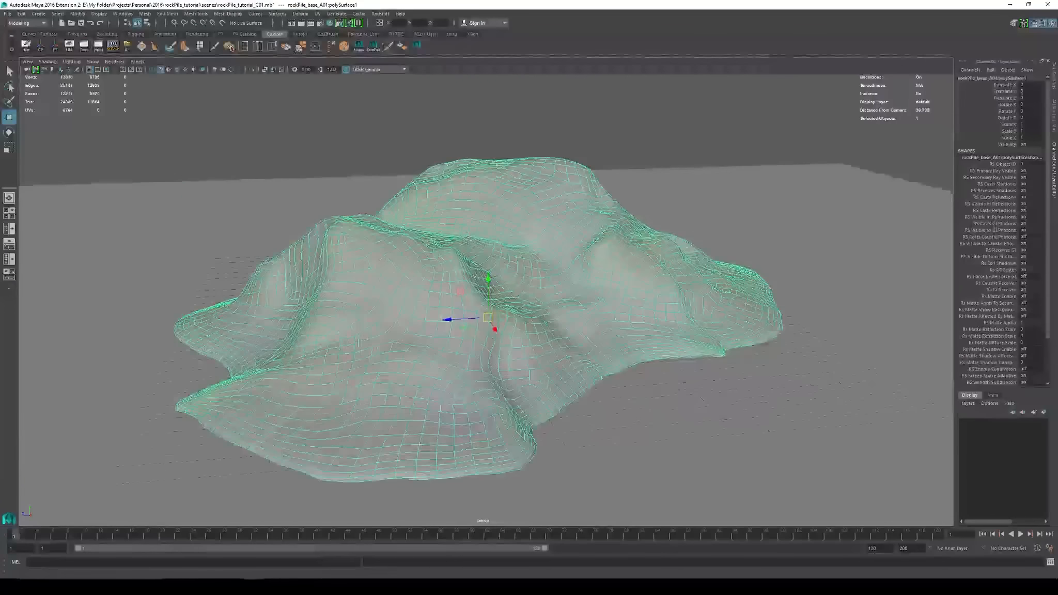
pyautogui.click(317, 195)
pyautogui.hotkey('ctrl', 'h')
# Examine the rock pile base mesh from all sides and from underneath, where the five rocks sit
pyautogui.keyDown('alt'); pyautogui.moveTo(402, 220); pyautogui.dragTo(340, 315); pyautogui.keyUp('alt')
pyautogui.keyDown('alt'); pyautogui.moveTo(433, 306); pyautogui.dragTo(471, 253); pyautogui.keyUp('alt')
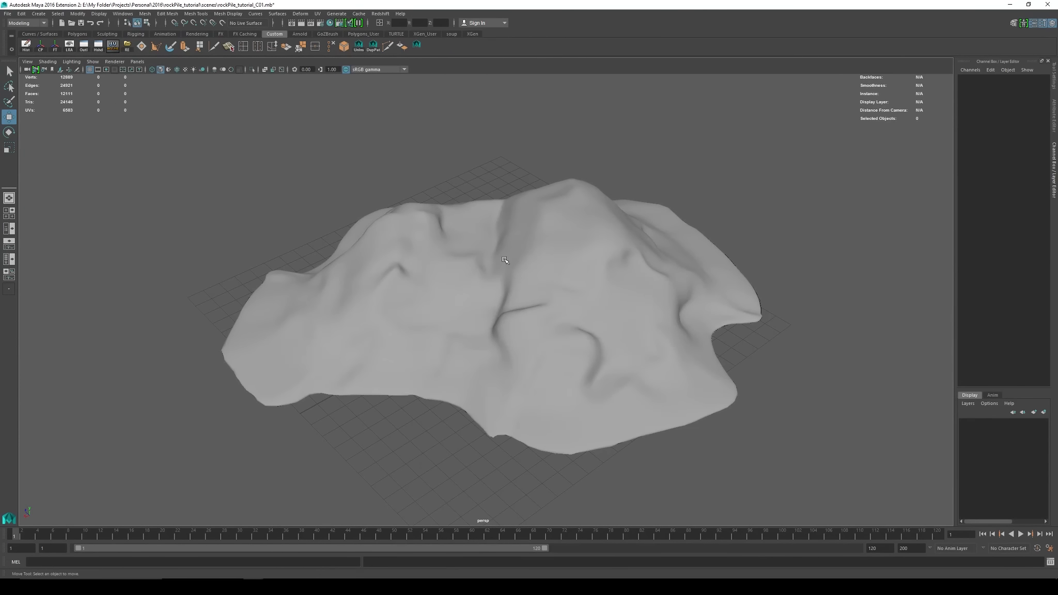
pyautogui.keyDown('alt'); pyautogui.moveTo(418, 297); pyautogui.dragTo(584, 336); pyautogui.keyUp('alt')
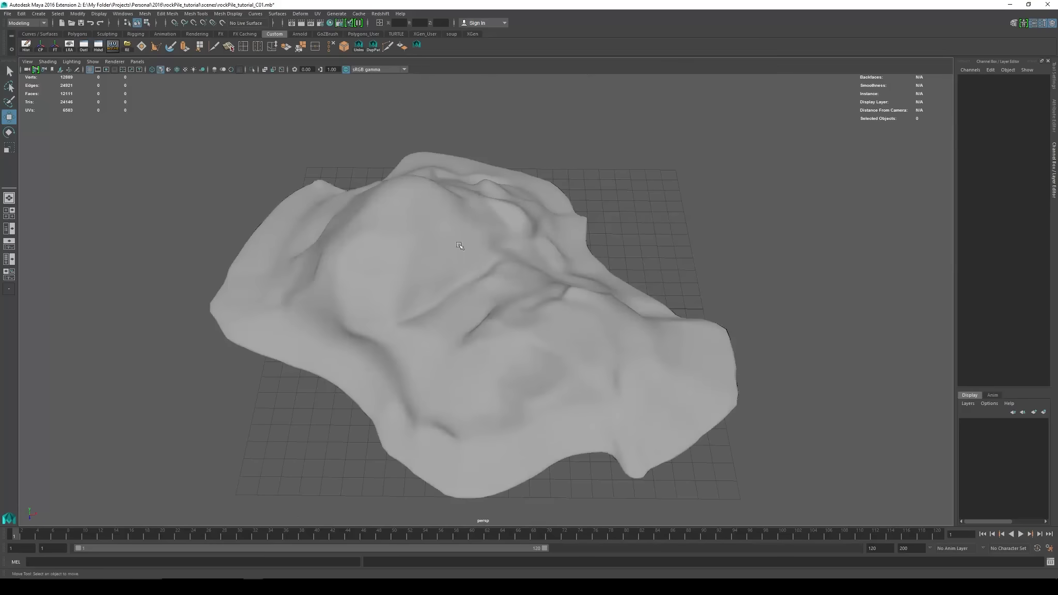
pyautogui.keyDown('alt'); pyautogui.moveTo(276, 261); pyautogui.dragTo(472, 235); pyautogui.keyUp('alt')
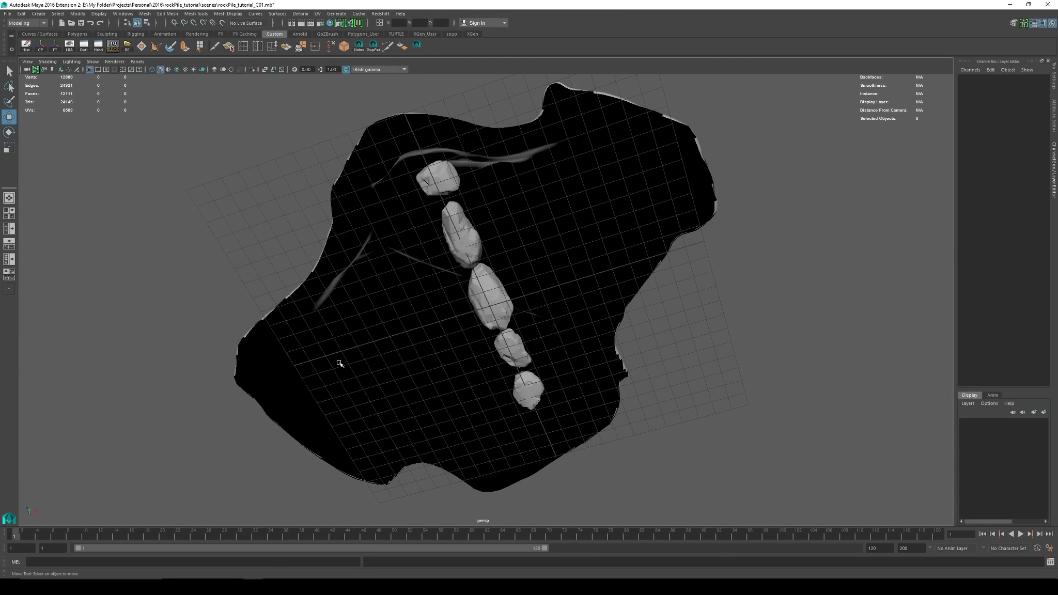
pyautogui.keyDown('alt'); pyautogui.moveTo(385, 357); pyautogui.dragTo(389, 310); pyautogui.keyUp('alt')
pyautogui.keyDown('alt'); pyautogui.moveTo(518, 306); pyautogui.dragTo(459, 259); pyautogui.keyUp('alt')
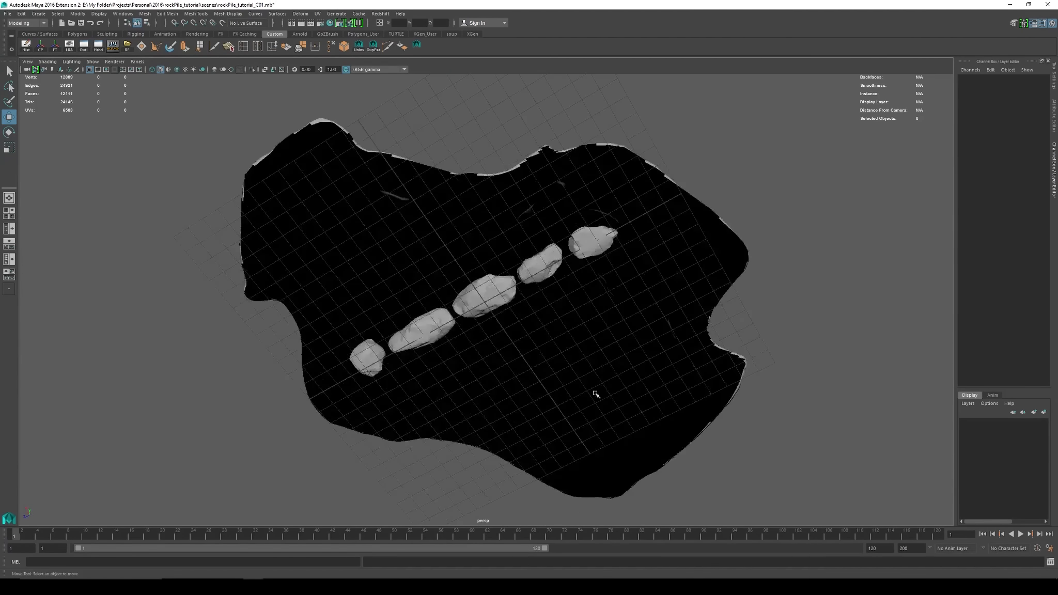
pyautogui.keyDown('alt'); pyautogui.moveTo(400, 221); pyautogui.dragTo(491, 216); pyautogui.keyUp('alt')
pyautogui.keyDown('alt'); pyautogui.moveTo(490, 216); pyautogui.dragTo(526, 227, button='right'); pyautogui.keyUp('alt')
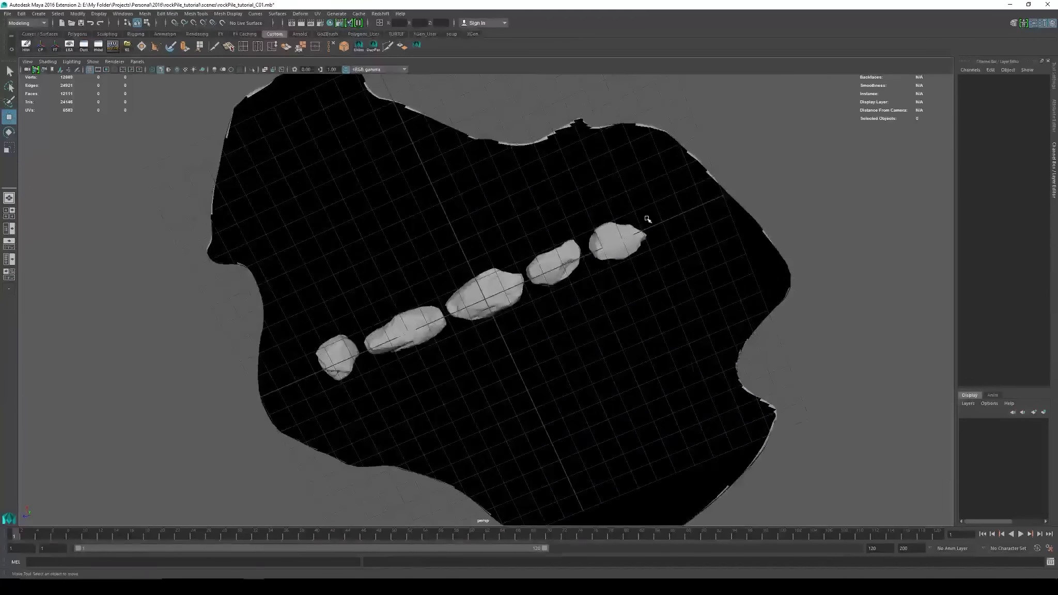
pyautogui.moveTo(512, 295)
pyautogui.keyDown('alt'); pyautogui.mouseDown()
pyautogui.moveTo(511, 283)
pyautogui.moveTo(506, 293)
pyautogui.mouseUp(); pyautogui.keyUp('alt')
# Select the middle rock underneath the base mesh and inspect its placement relative to the base
pyautogui.click(506, 293)
pyautogui.keyDown('alt'); pyautogui.moveTo(506, 292); pyautogui.dragTo(586, 309, button='right'); pyautogui.keyUp('alt')
pyautogui.keyDown('alt'); pyautogui.moveTo(586, 309); pyautogui.dragTo(413, 325); pyautogui.keyUp('alt')
pyautogui.keyDown('alt'); pyautogui.moveTo(413, 325); pyautogui.dragTo(528, 326, button='right'); pyautogui.keyUp('alt')
pyautogui.moveTo(528, 325)
pyautogui.keyDown('alt'); pyautogui.mouseDown()
pyautogui.moveTo(531, 349)
pyautogui.moveTo(528, 329)
pyautogui.mouseUp(); pyautogui.keyUp('alt')
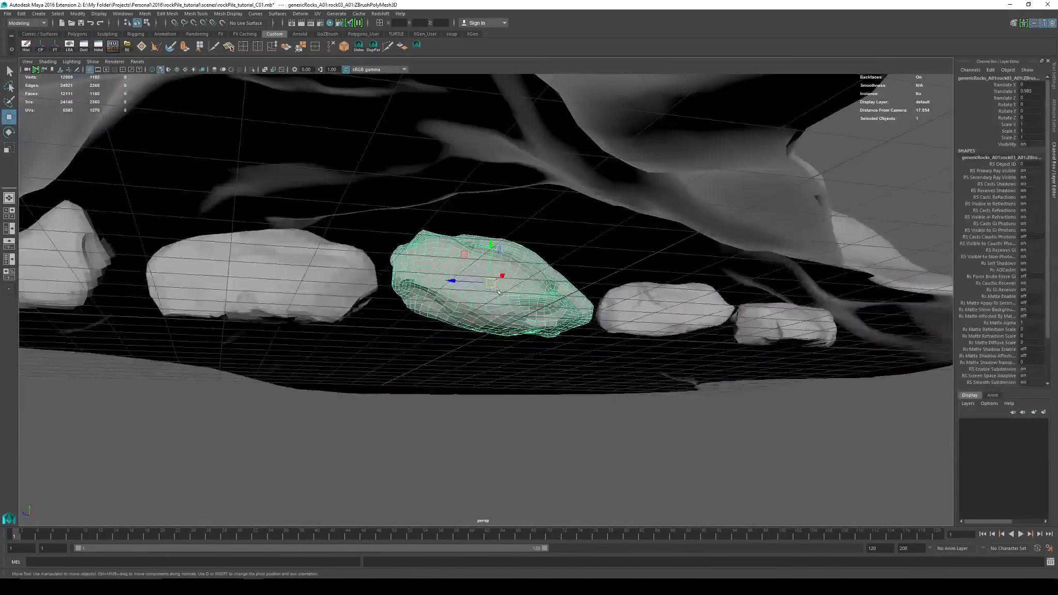
pyautogui.keyDown('alt'); pyautogui.moveTo(518, 291); pyautogui.dragTo(595, 263); pyautogui.keyUp('alt')
# Hide the rock pile base mesh and select the middle rock
pyautogui.click(594, 264)
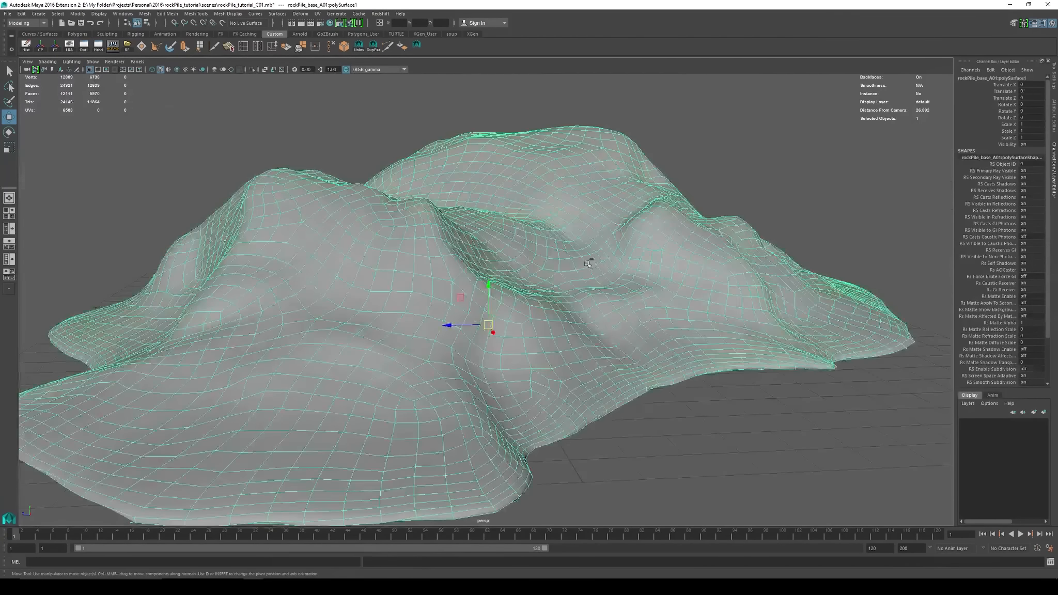
pyautogui.hotkey('ctrl', 'h')
pyautogui.scroll(3, 579, 266)
pyautogui.click(513, 301)
pyautogui.scroll(3, 513, 302)
pyautogui.keyDown('alt'); pyautogui.moveTo(514, 301); pyautogui.dragTo(496, 279); pyautogui.keyUp('alt')
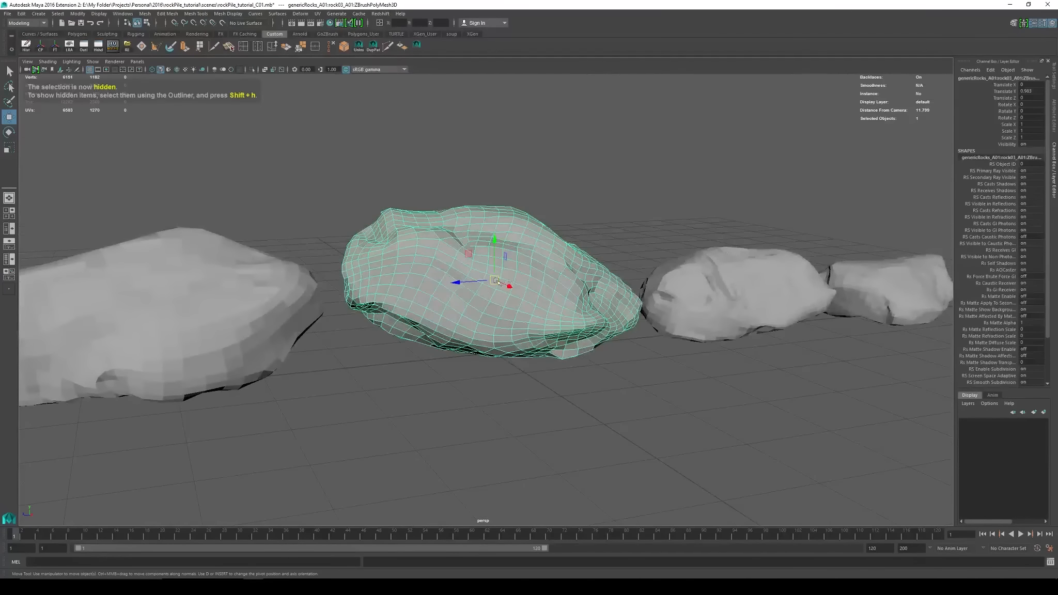
# Show the base mesh again and move the middle rock onto its peak, at about Translate Y 5.3 and Z -2.5
pyautogui.scroll(-3, 499, 282)
pyautogui.keyDown('alt'); pyautogui.moveTo(453, 326); pyautogui.dragTo(434, 310); pyautogui.keyUp('alt')
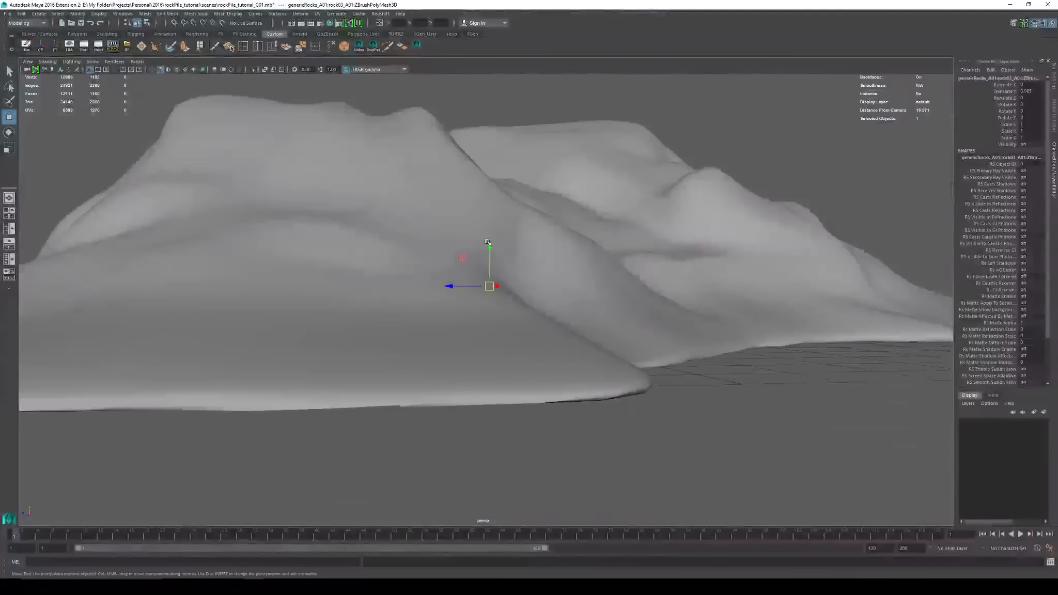
pyautogui.click(490, 248)
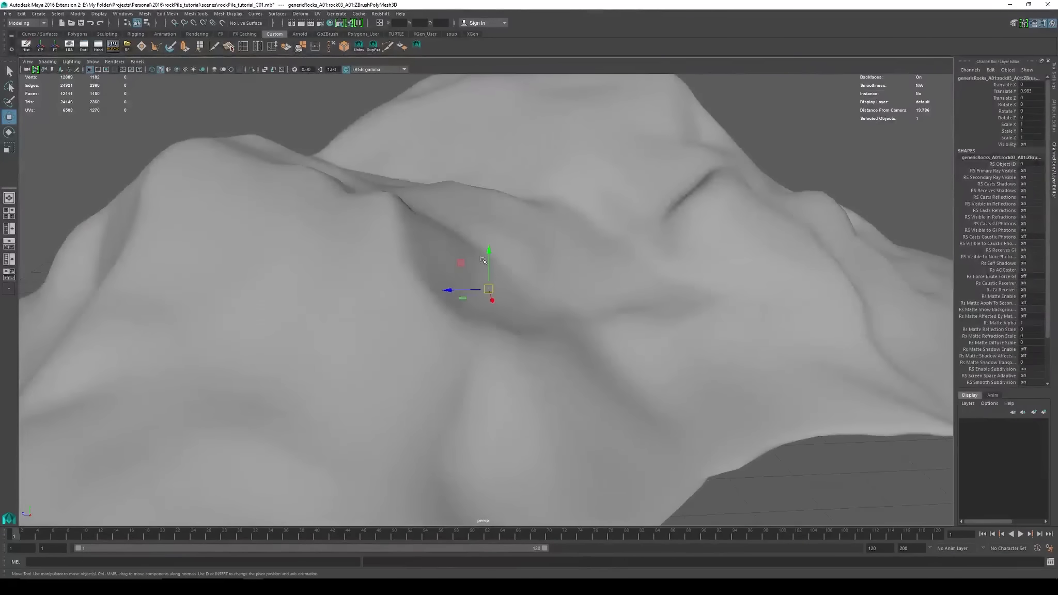
pyautogui.moveTo(489, 254); pyautogui.dragTo(490, 113)
pyautogui.keyDown('alt'); pyautogui.moveTo(496, 150); pyautogui.dragTo(346, 233); pyautogui.keyUp('alt')
pyautogui.keyDown('alt'); pyautogui.moveTo(423, 376); pyautogui.dragTo(575, 286); pyautogui.keyUp('alt')
pyautogui.keyDown('alt'); pyautogui.moveTo(468, 198); pyautogui.dragTo(666, 212); pyautogui.keyUp('alt')
pyautogui.keyDown('alt'); pyautogui.moveTo(666, 254); pyautogui.dragTo(545, 186); pyautogui.keyUp('alt')
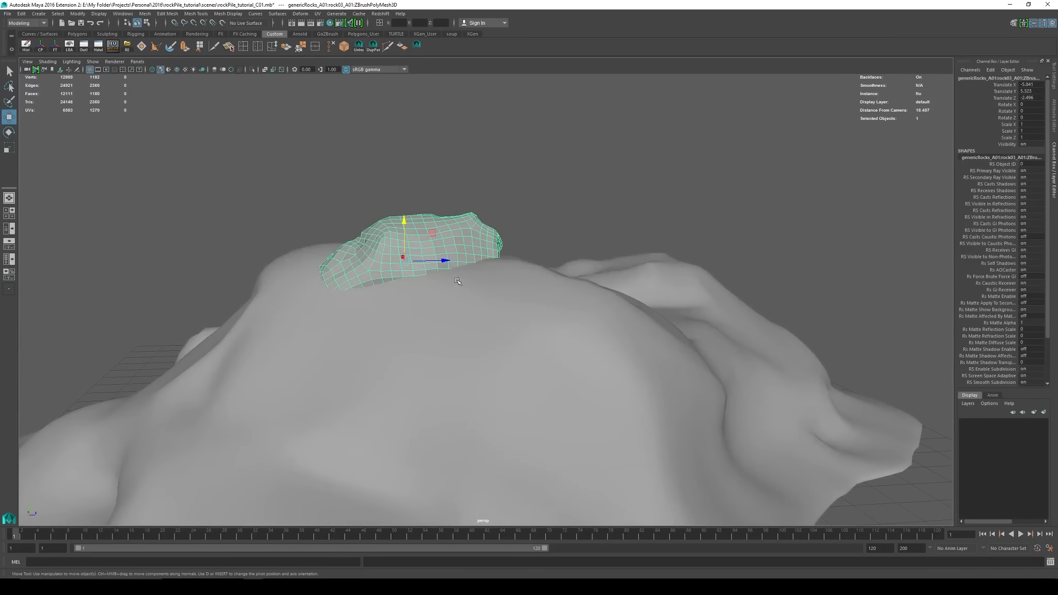
# Inspect how the rock intersects the base mesh at the peak, and reselect the rock
pyautogui.keyDown('alt'); pyautogui.moveTo(469, 308); pyautogui.dragTo(444, 269, button='right'); pyautogui.keyUp('alt')
pyautogui.keyDown('alt'); pyautogui.moveTo(501, 235); pyautogui.dragTo(484, 264); pyautogui.keyUp('alt')
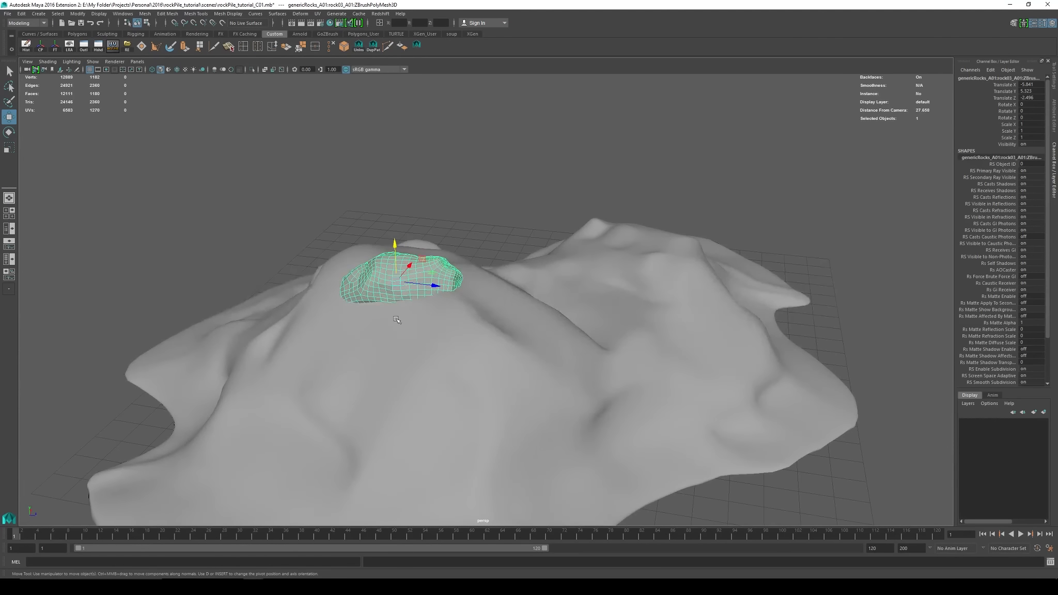
pyautogui.click(423, 335)
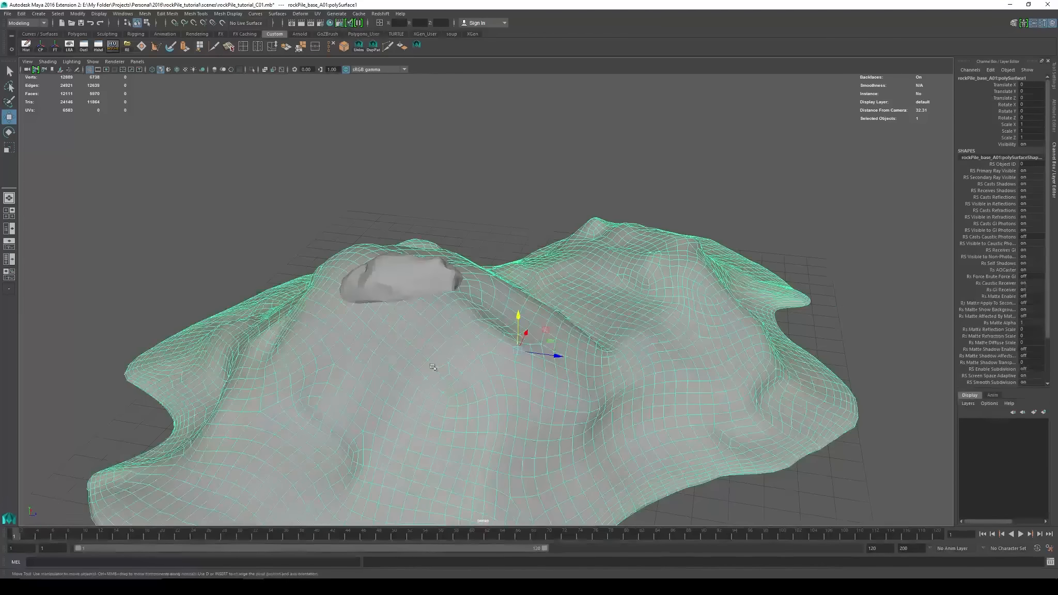
pyautogui.keyDown('alt'); pyautogui.moveTo(433, 367); pyautogui.dragTo(437, 345); pyautogui.keyUp('alt')
pyautogui.keyDown('alt'); pyautogui.moveTo(437, 345); pyautogui.dragTo(458, 343, button='right'); pyautogui.keyUp('alt')
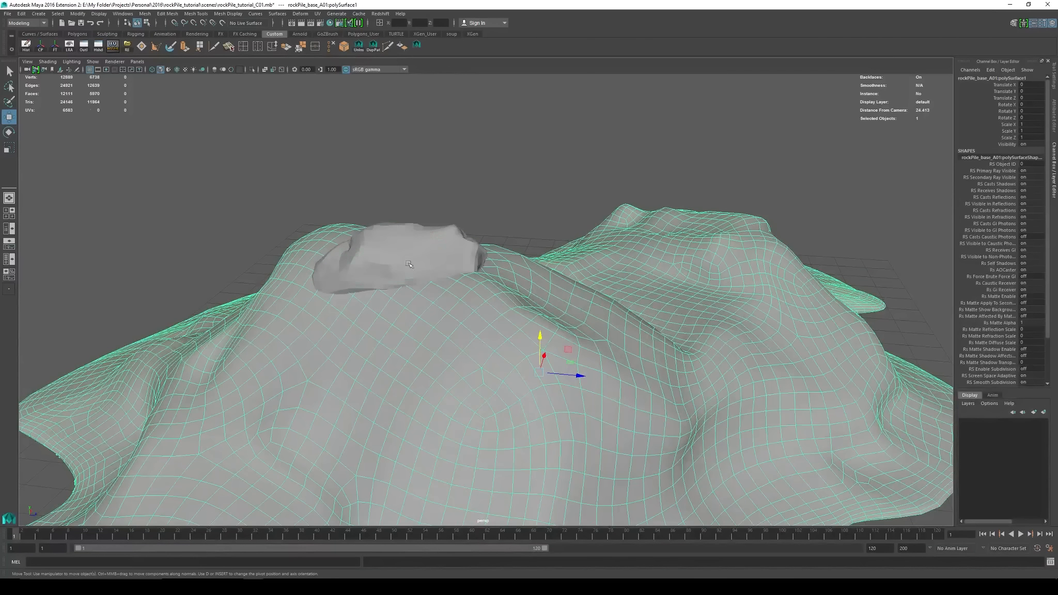
pyautogui.click(364, 279)
pyautogui.keyDown('alt'); pyautogui.moveTo(357, 301); pyautogui.dragTo(366, 293); pyautogui.keyUp('alt')
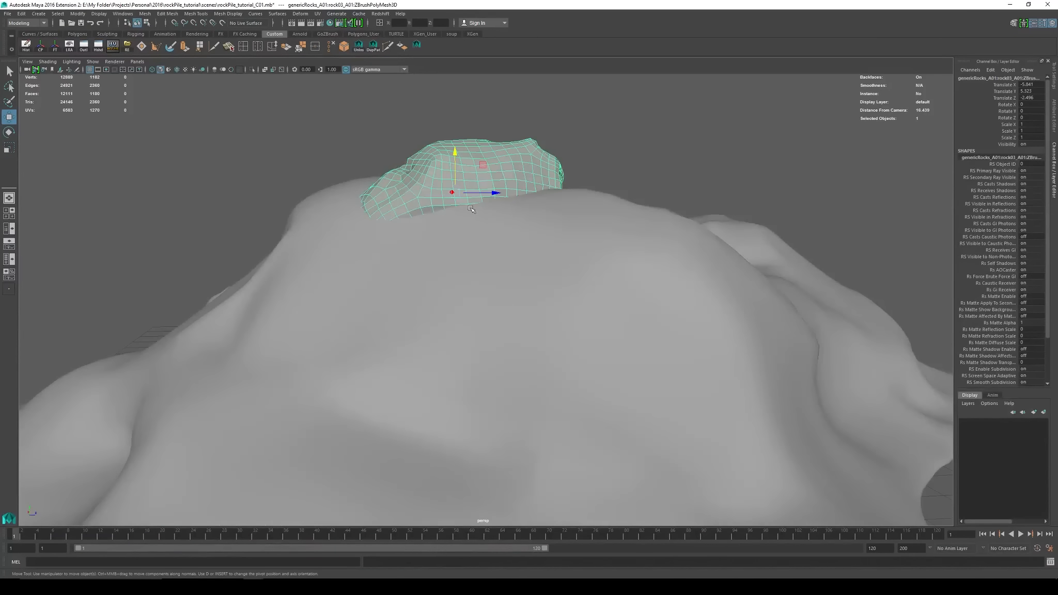
# Raise the rock to about Translate Y 6.25 and shift its pivot point below its underside
pyautogui.keyDown('alt'); pyautogui.moveTo(472, 208); pyautogui.dragTo(463, 171); pyautogui.keyUp('alt')
pyautogui.moveTo(497, 208); pyautogui.dragTo(508, 229, button='middle')
pyautogui.press('d')
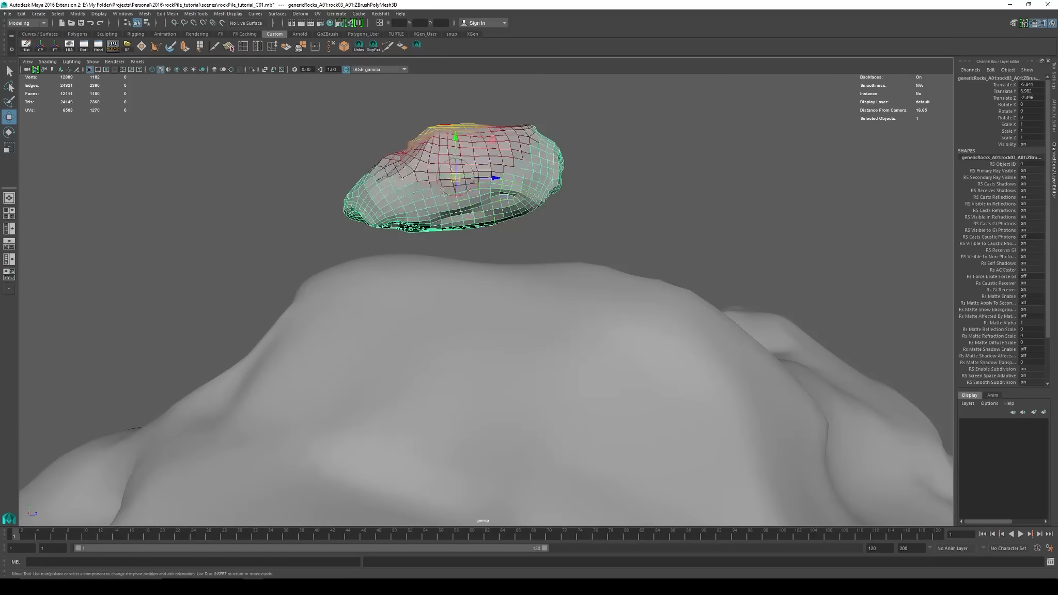
pyautogui.moveTo(455, 165); pyautogui.dragTo(520, 276)
pyautogui.scroll(-2, 460, 276)
# Rotate the rock to about 201.3 degrees in Z and raise it to Translate Y 6.42
pyautogui.press('e')
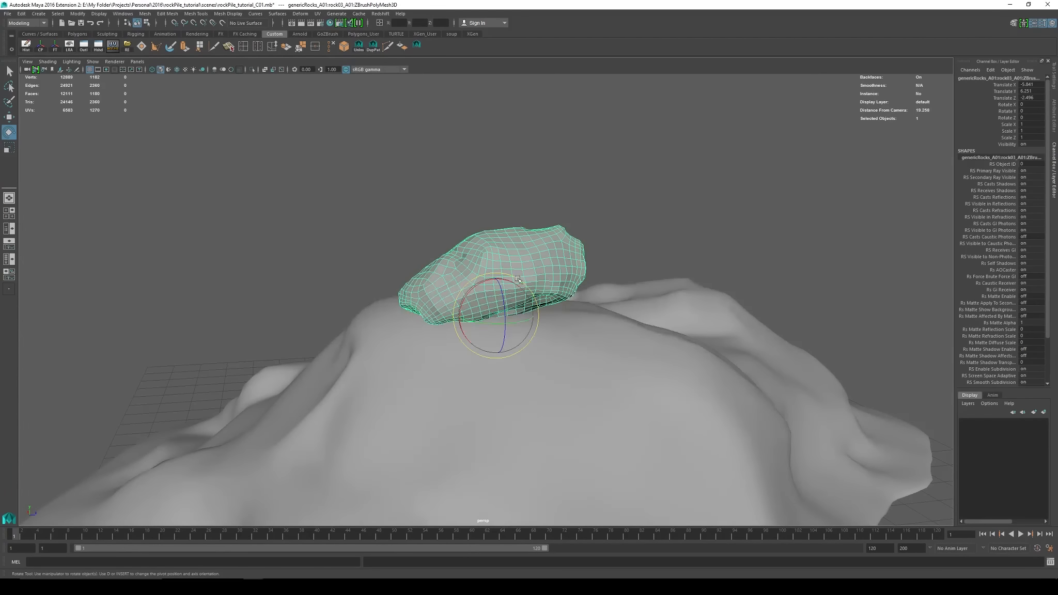
pyautogui.moveTo(499, 319)
pyautogui.mouseDown()
pyautogui.moveTo(509, 217)
pyautogui.moveTo(468, 323)
pyautogui.moveTo(507, 331)
pyautogui.moveTo(506, 319)
pyautogui.mouseUp()
pyautogui.press('w')
pyautogui.moveTo(496, 276); pyautogui.dragTo(498, 268)
# Inspect the rotated rock from several angles to check how it sits within the base mesh
pyautogui.keyDown('alt'); pyautogui.moveTo(414, 318); pyautogui.dragTo(544, 305); pyautogui.keyUp('alt')
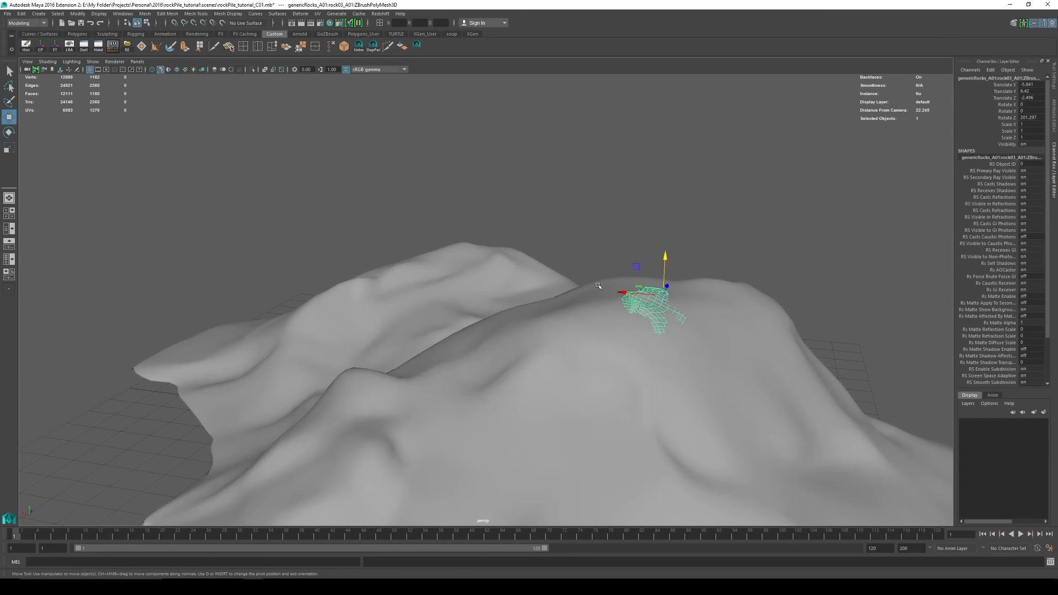
pyautogui.keyDown('alt'); pyautogui.moveTo(720, 312); pyautogui.dragTo(657, 310, button='right'); pyautogui.keyUp('alt')
pyautogui.keyDown('alt'); pyautogui.moveTo(656, 310); pyautogui.dragTo(563, 287, button='middle'); pyautogui.keyUp('alt')
pyautogui.keyDown('alt'); pyautogui.moveTo(563, 286); pyautogui.dragTo(522, 294, button='right'); pyautogui.keyUp('alt')
pyautogui.keyDown('alt'); pyautogui.moveTo(568, 315); pyautogui.dragTo(552, 327); pyautogui.keyUp('alt')
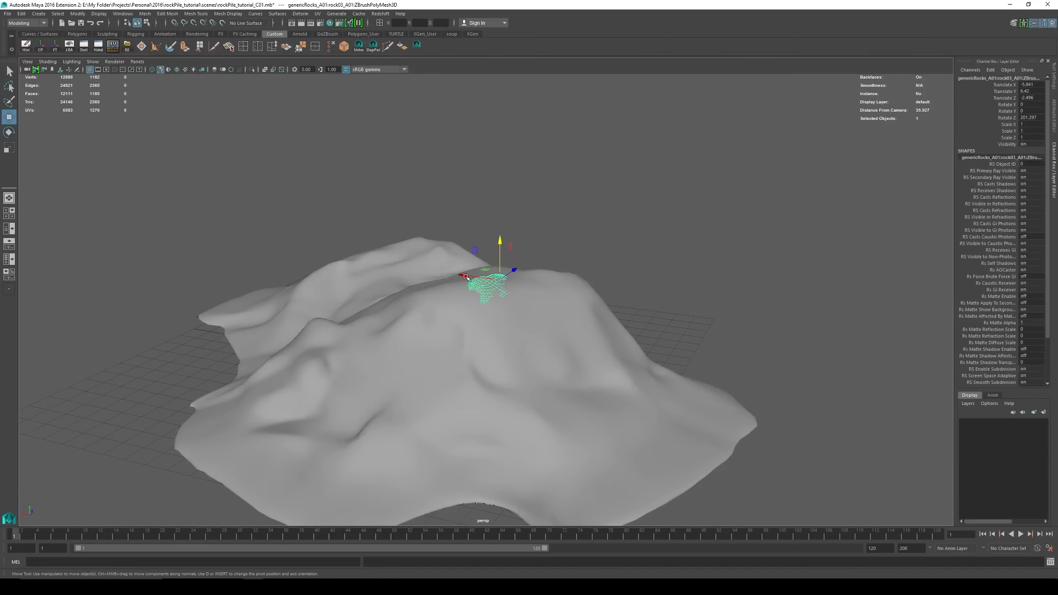
pyautogui.scroll(3, 474, 310)
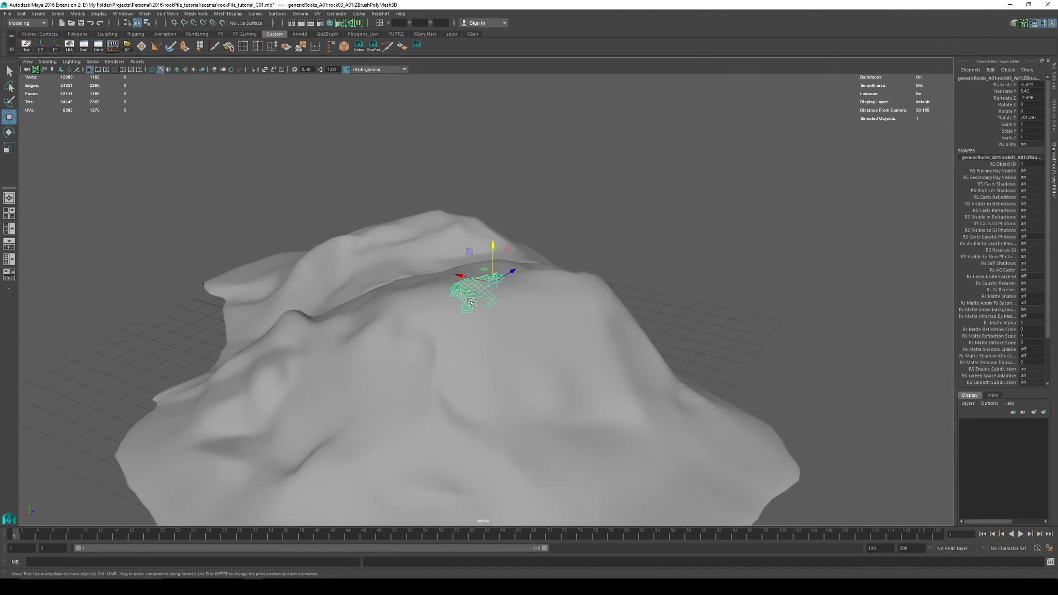
pyautogui.keyDown('alt'); pyautogui.moveTo(519, 311); pyautogui.dragTo(500, 324); pyautogui.keyUp('alt')
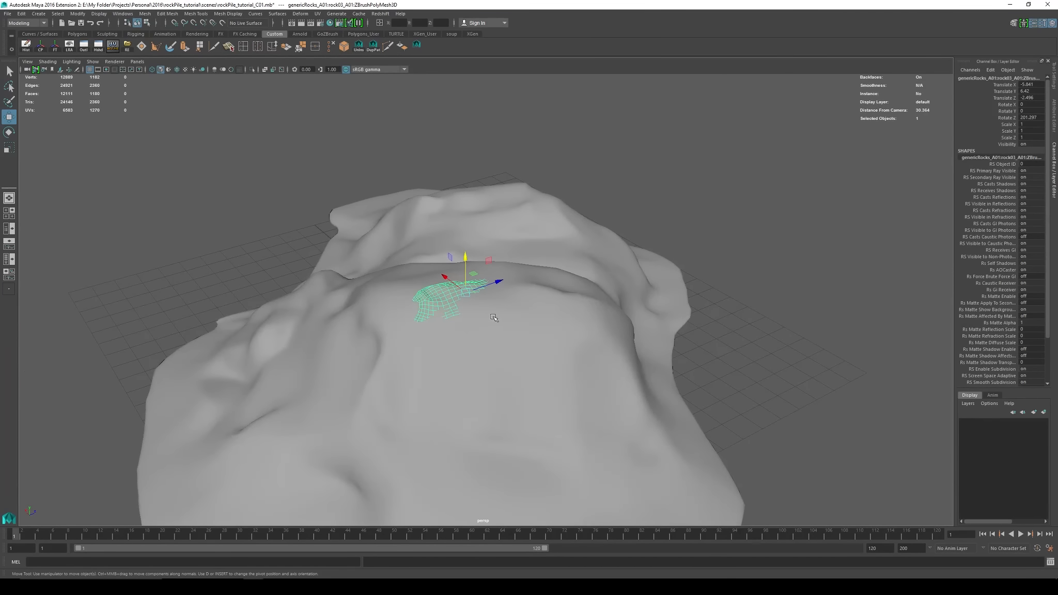
pyautogui.keyDown('alt'); pyautogui.moveTo(494, 322); pyautogui.dragTo(474, 320); pyautogui.keyUp('alt')
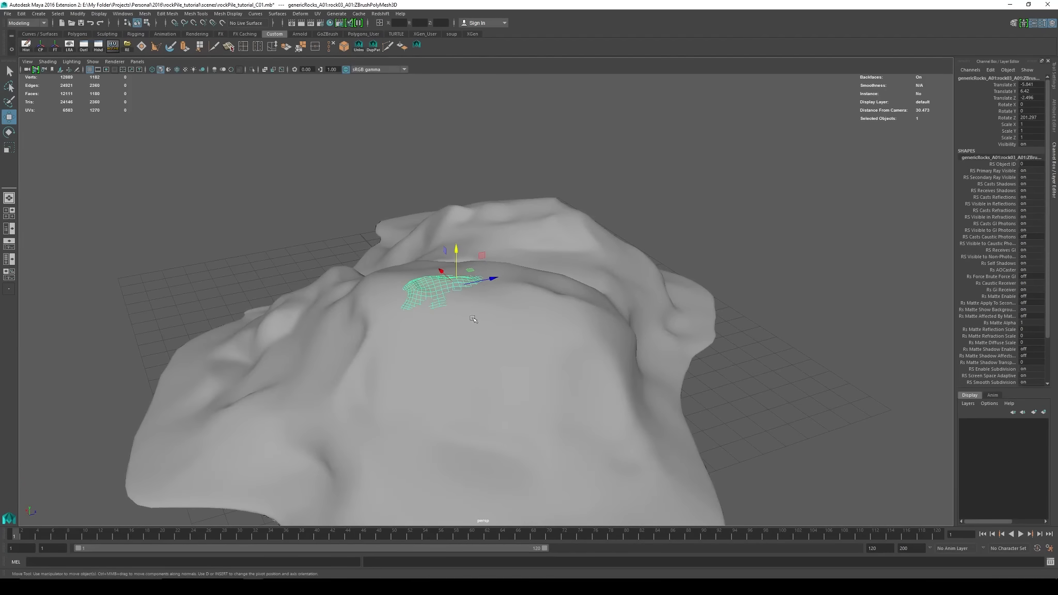
pyautogui.click(526, 342)
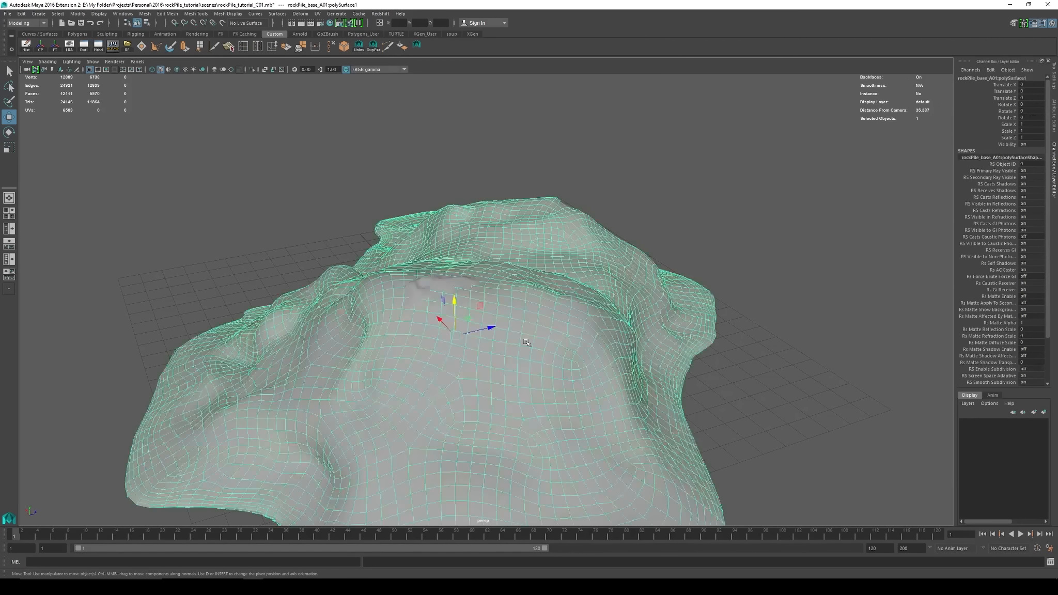
# Try raising the embedded rock vertically above the peak, and undo the move
pyautogui.click(429, 284)
pyautogui.keyDown('alt'); pyautogui.moveTo(429, 284); pyautogui.dragTo(480, 275); pyautogui.keyUp('alt')
pyautogui.moveTo(444, 216); pyautogui.dragTo(448, 176)
pyautogui.hotkey('ctrl', 'z')
pyautogui.hotkey('ctrl', 'z')
pyautogui.hotkey('ctrl', 'z')
pyautogui.hotkey('ctrl', 'z')
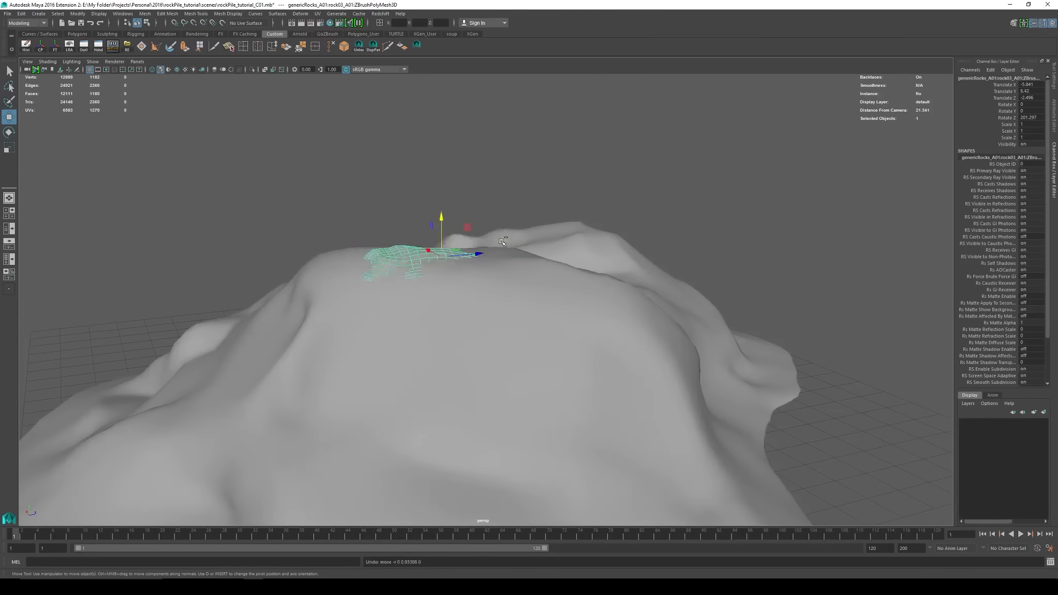
# Undo the rock's Z rotation and the vertical moves made with it
pyautogui.hotkey('ctrl', 'z')
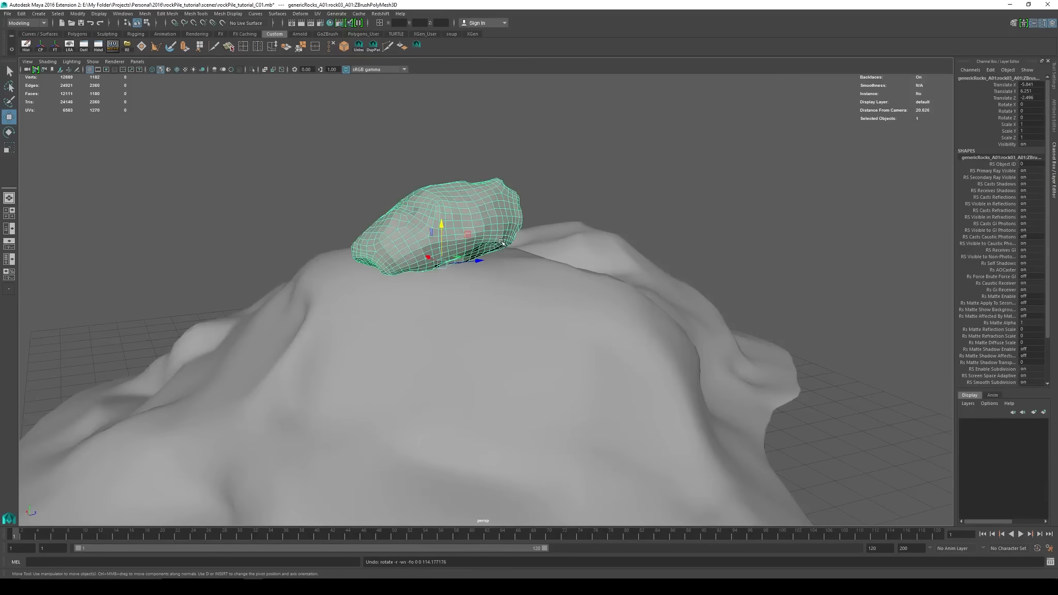
pyautogui.hotkey('ctrl', 'z')
pyautogui.hotkey('ctrl', 'z')
# Try rotating the rock freely above the base mesh, and undo the rotation
pyautogui.moveTo(437, 153); pyautogui.dragTo(487, 134)
pyautogui.press('e')
pyautogui.moveTo(428, 223); pyautogui.dragTo(693, 194)
pyautogui.hotkey('ctrl', 'z')
pyautogui.hotkey('ctrl', 'z')
pyautogui.hotkey('ctrl', 'z')
pyautogui.hotkey('ctrl', 'z')
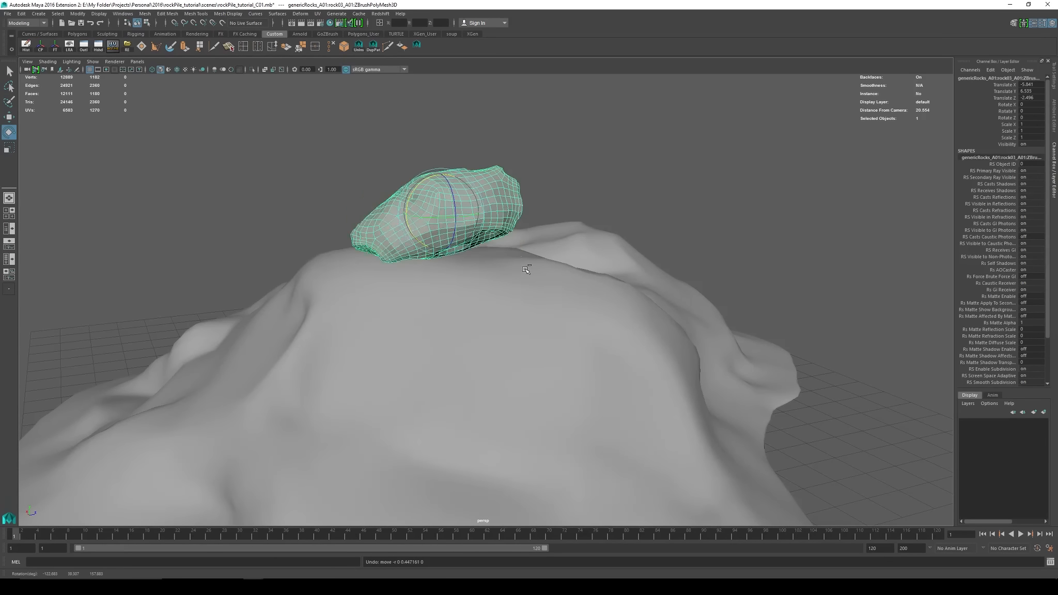
# Hide the rock pile base mesh so that only the five generic rocks are displayed
pyautogui.click(526, 269)
pyautogui.press('f')
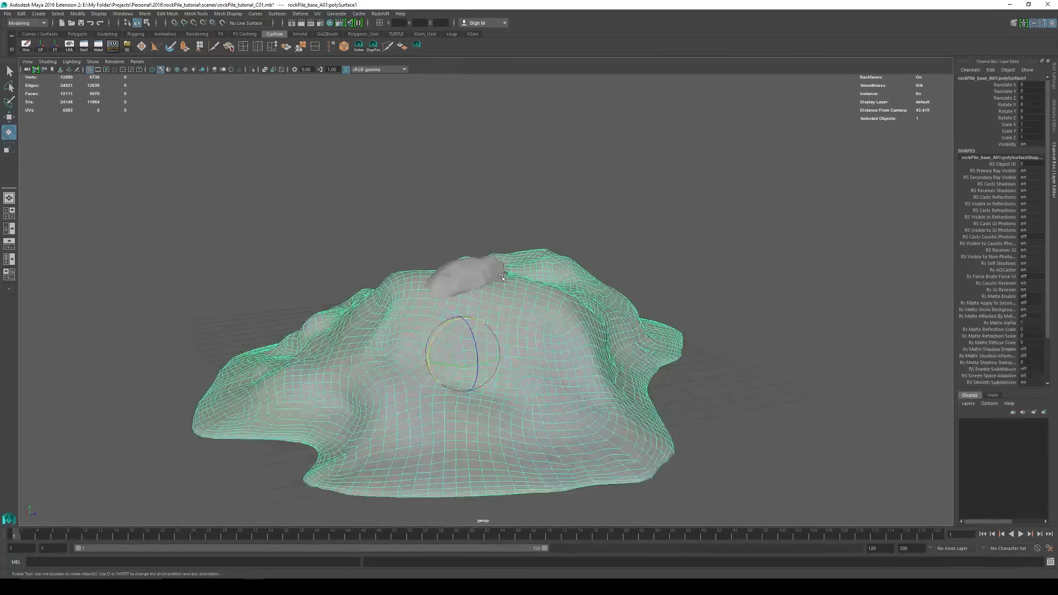
pyautogui.hotkey('ctrl', 'z')
pyautogui.hotkey('ctrl', 'z')
pyautogui.click(557, 327)
pyautogui.hotkey('ctrl', 'h')
pyautogui.keyDown('alt'); pyautogui.moveTo(547, 325); pyautogui.dragTo(882, 187); pyautogui.keyUp('alt')
# Set Translate X, Y and Z to 0 for the rock that stands apart from the row
pyautogui.click(430, 298)
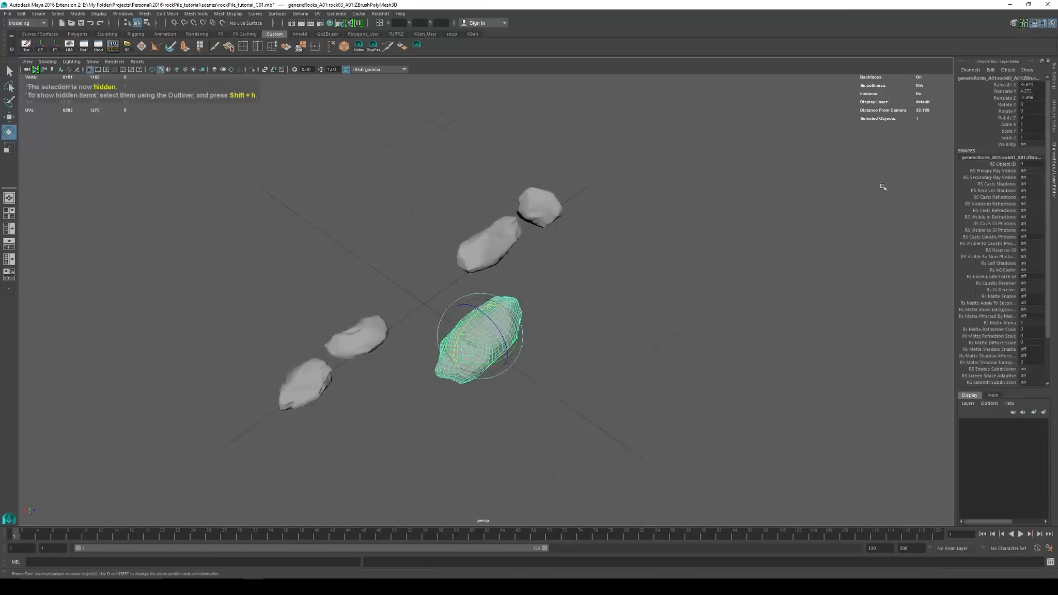
pyautogui.moveTo(1037, 85); pyautogui.dragTo(1033, 97)
pyautogui.write('0')
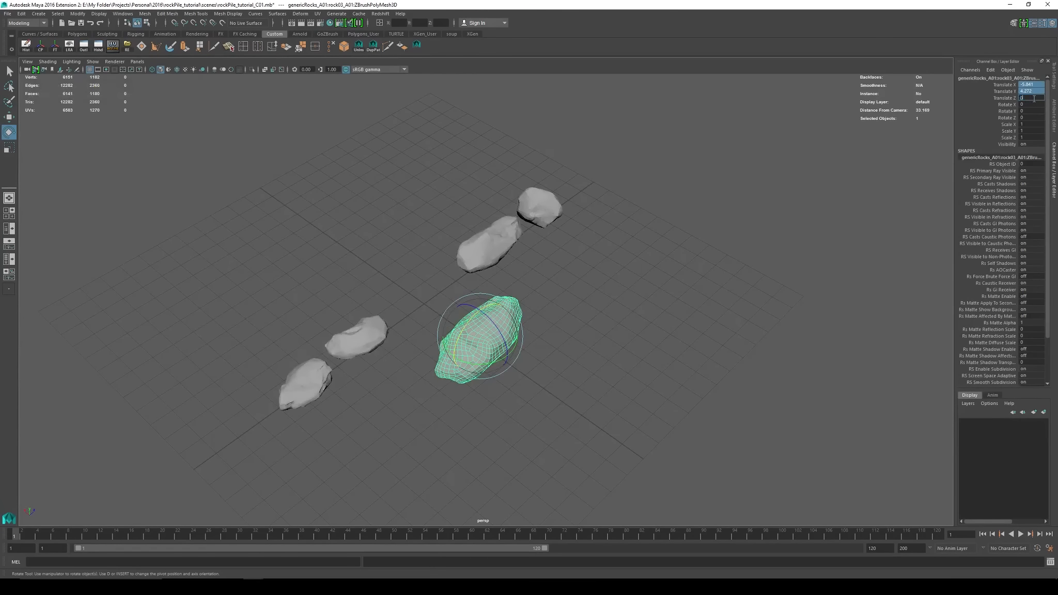
pyautogui.press('Return')
# Raise the middle rock to about Translate Y 1 so its underside rests on the grid
pyautogui.scroll(2, 739, 231)
pyautogui.keyDown('alt'); pyautogui.moveTo(739, 238); pyautogui.dragTo(679, 209); pyautogui.keyUp('alt')
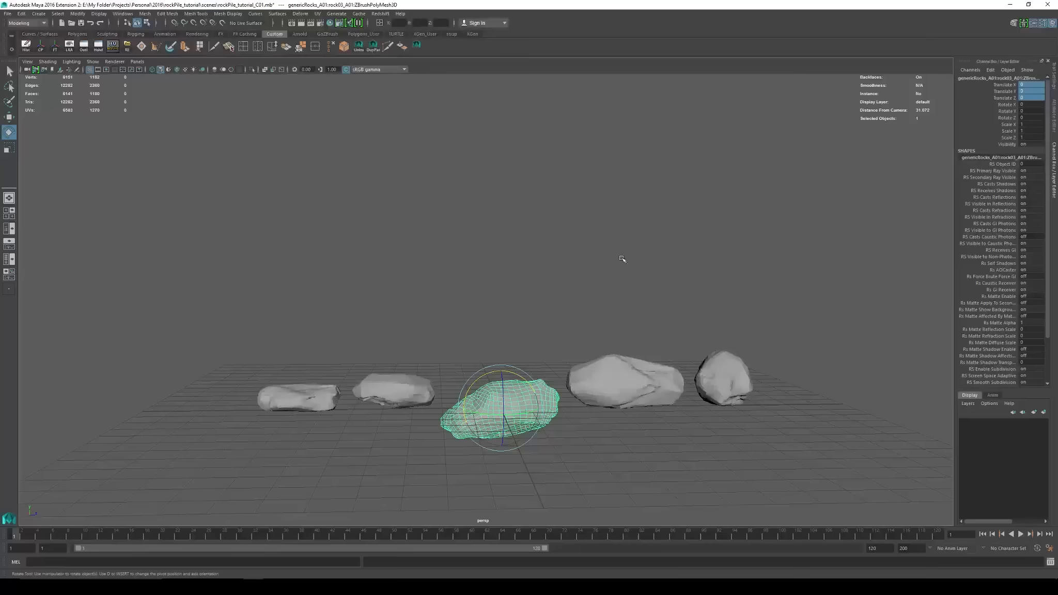
pyautogui.keyDown('alt'); pyautogui.moveTo(565, 281); pyautogui.dragTo(524, 208, button='middle'); pyautogui.keyUp('alt')
pyautogui.press('w')
pyautogui.scroll(3, 522, 289)
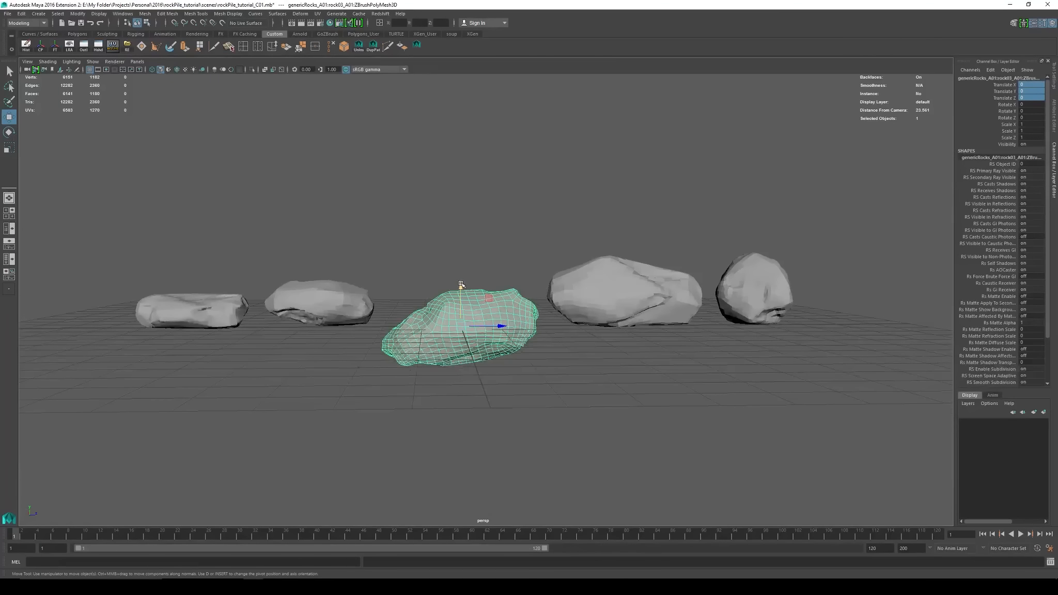
pyautogui.moveTo(461, 284); pyautogui.dragTo(461, 247)
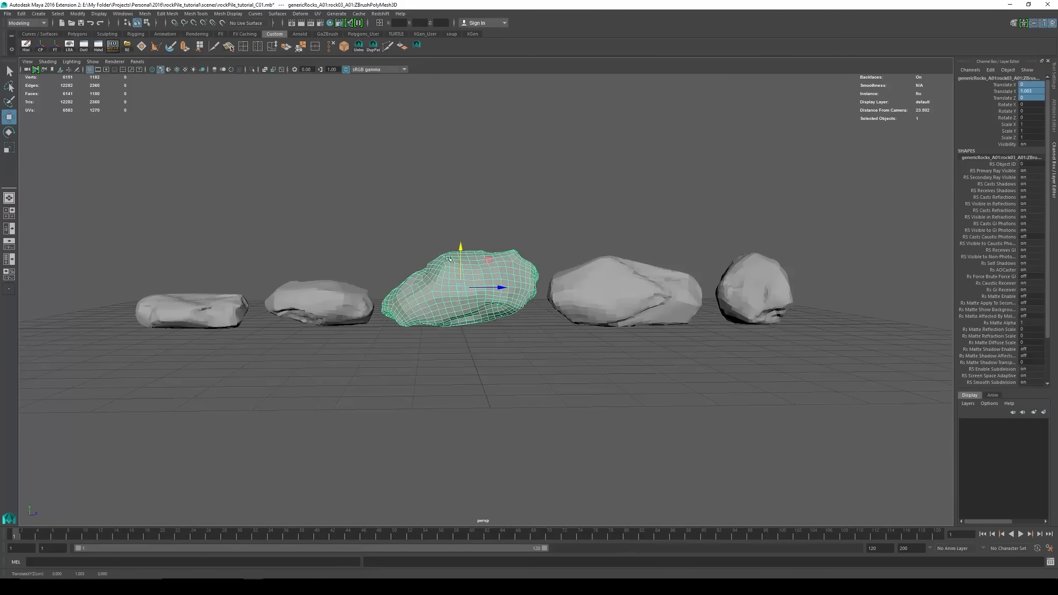
# Select the rocks in the row one by one to compare their Translate values and positions on the grid
pyautogui.click(576, 286)
pyautogui.click(755, 286)
pyautogui.click(321, 299)
pyautogui.click(220, 302)
pyautogui.keyDown('alt'); pyautogui.moveTo(221, 301); pyautogui.dragTo(460, 296); pyautogui.keyUp('alt')
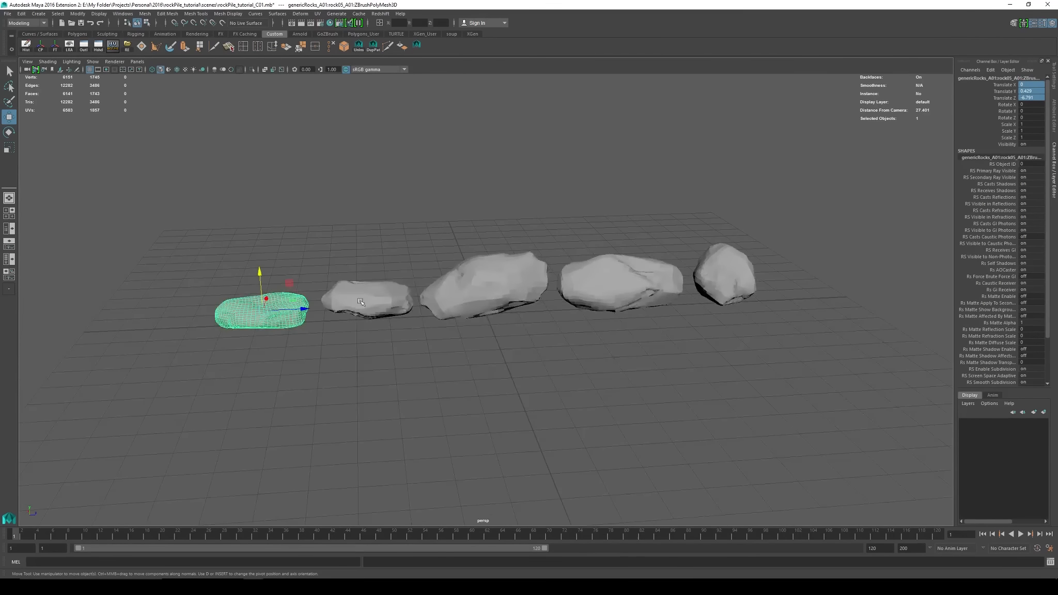
pyautogui.click(493, 293)
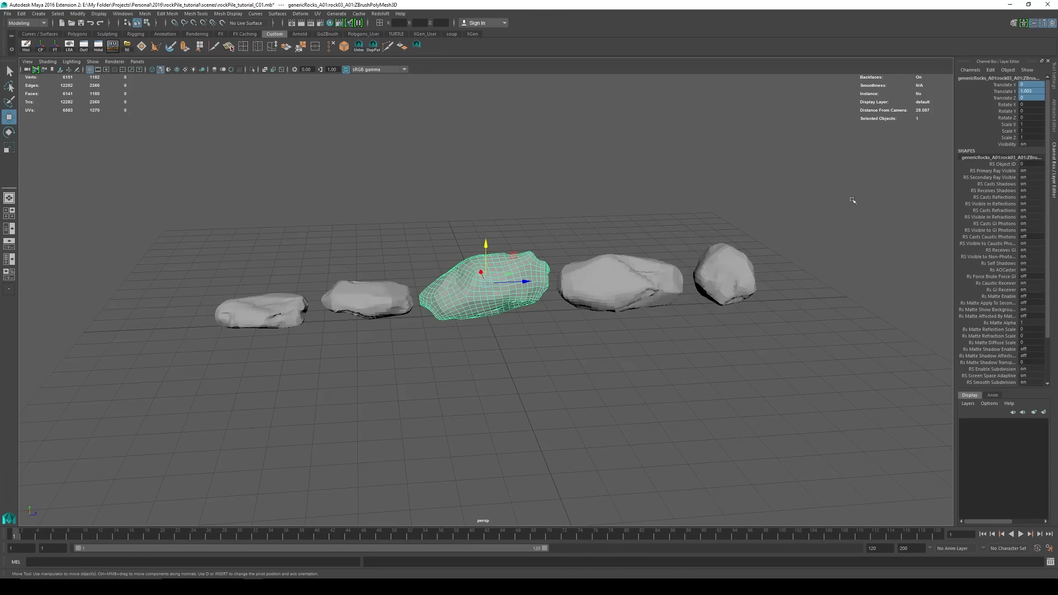
pyautogui.keyDown('alt'); pyautogui.moveTo(496, 299); pyautogui.dragTo(344, 252); pyautogui.keyUp('alt')
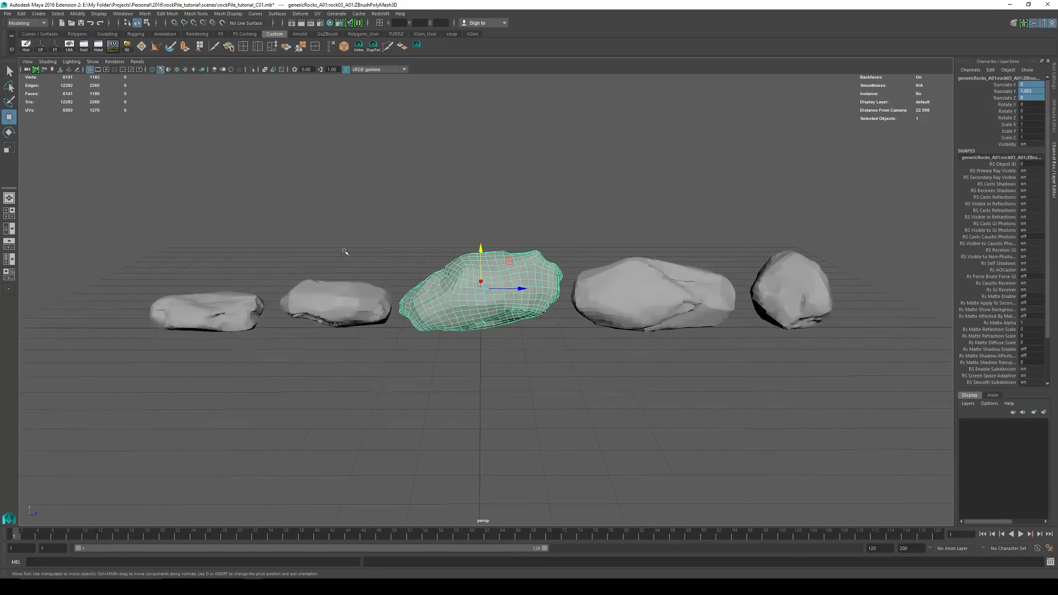
# Try freezing the transformations of the middle rock and the rock05 model, and undo it
pyautogui.click(54, 50)
pyautogui.keyDown('alt'); pyautogui.moveTo(430, 309); pyautogui.dragTo(511, 329); pyautogui.keyUp('alt')
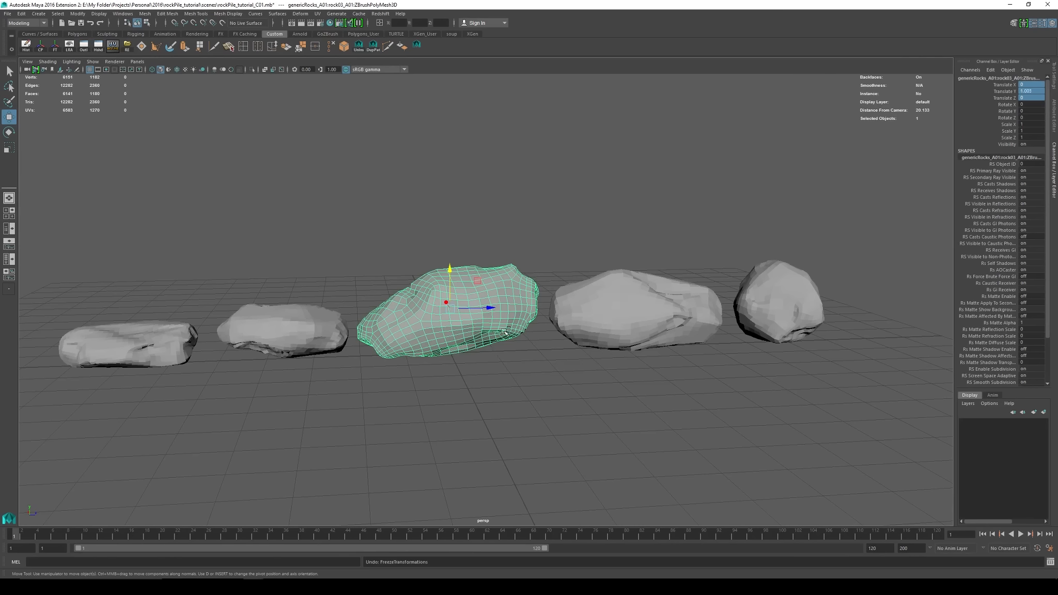
pyautogui.click(142, 331)
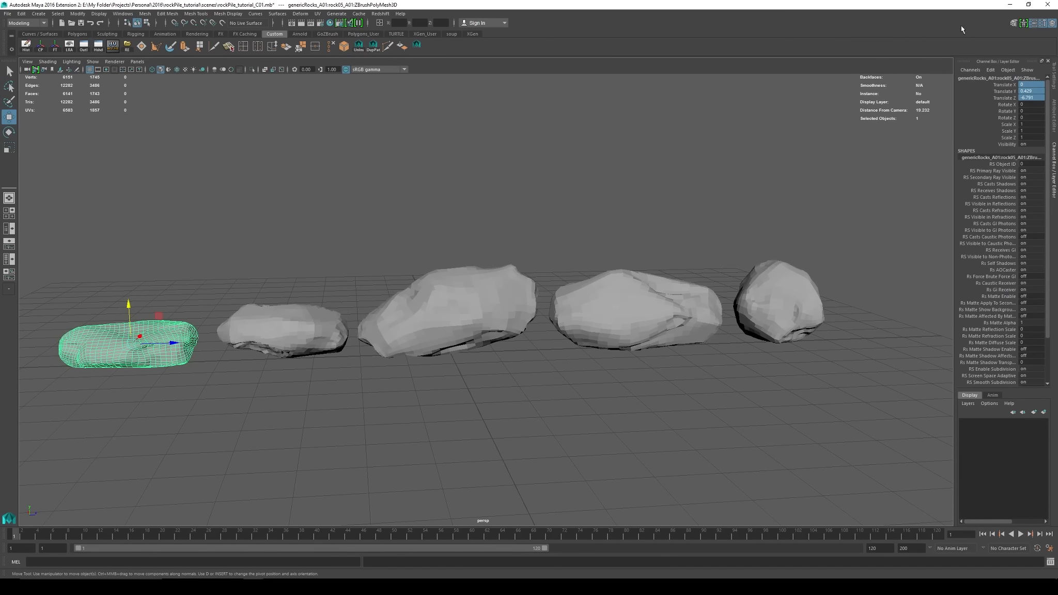
pyautogui.click(56, 46)
pyautogui.hotkey('ctrl', 'z')
# Set Translate Y to 0 for all five rocks at once
pyautogui.click(761, 302)
pyautogui.moveTo(853, 216); pyautogui.dragTo(35, 382)
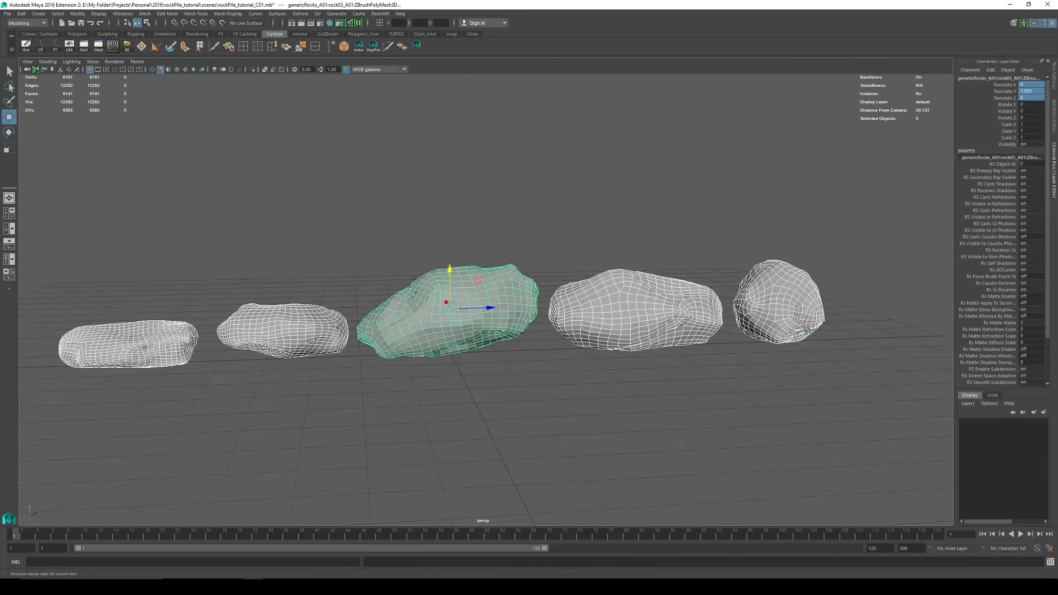
pyautogui.write('0')
pyautogui.press('Return')
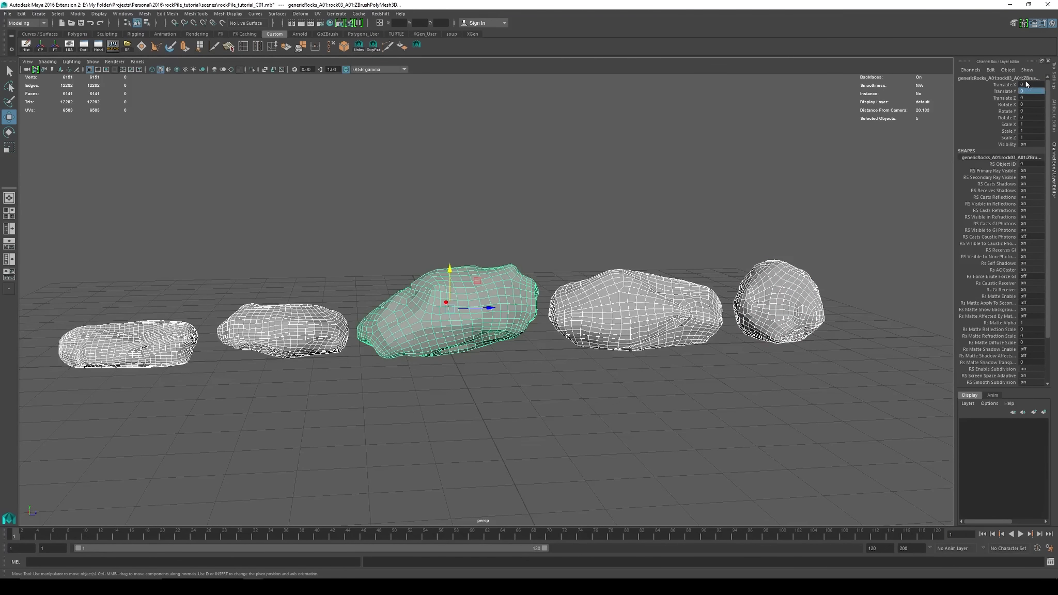
# Set Translate Z of the rock04 model to 0
pyautogui.keyDown('alt'); pyautogui.moveTo(789, 162); pyautogui.dragTo(637, 170, button='right'); pyautogui.keyUp('alt')
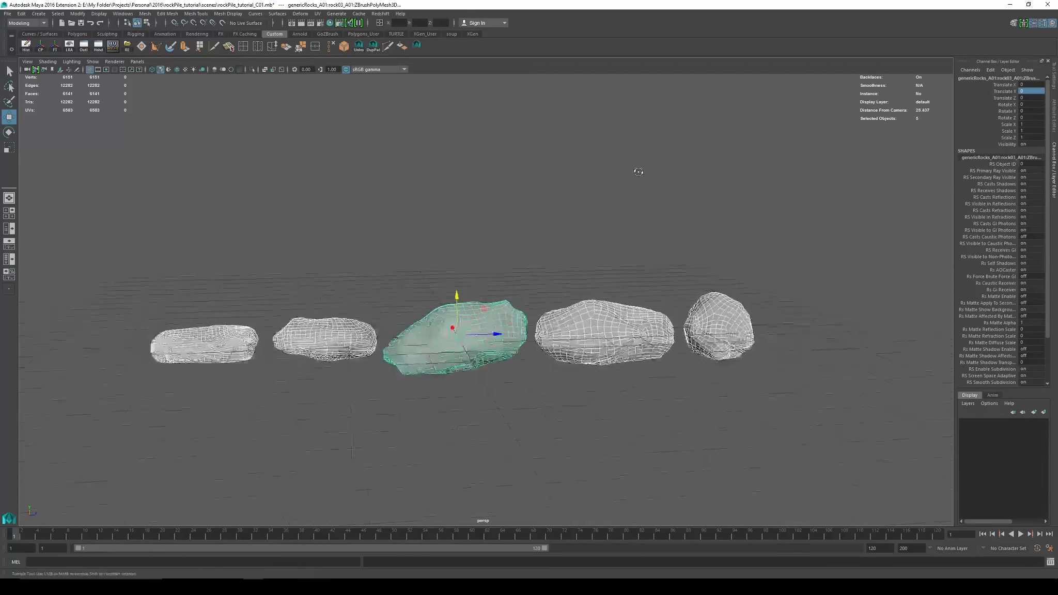
pyautogui.keyDown('alt'); pyautogui.moveTo(637, 170); pyautogui.dragTo(626, 204); pyautogui.keyUp('alt')
pyautogui.click(594, 209)
pyautogui.click(336, 285)
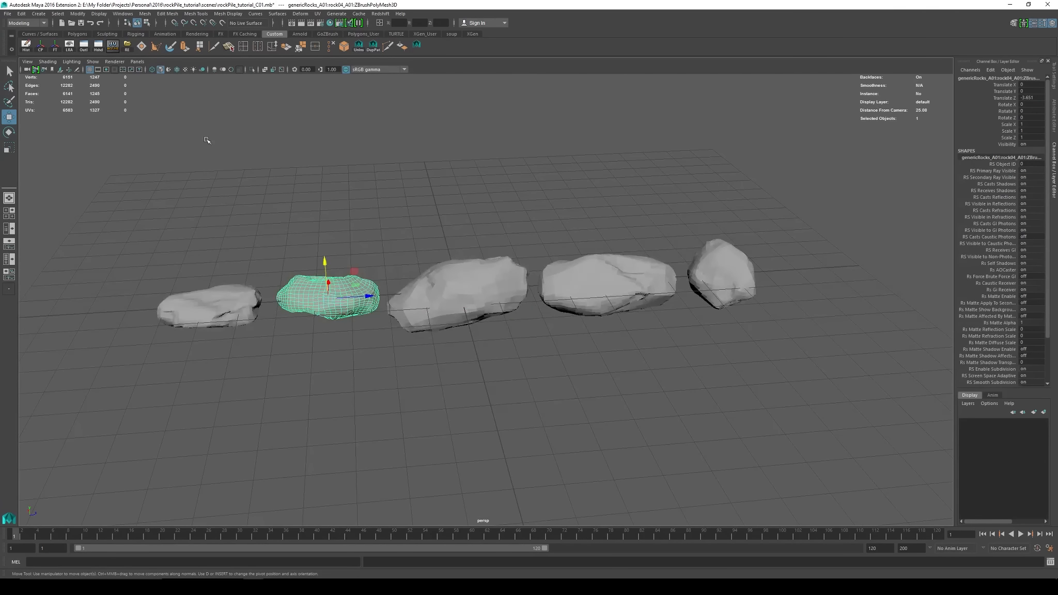
pyautogui.click(1030, 98)
pyautogui.write('0')
pyautogui.press('Return')
# Set Translate Z to 0 for the rock05 model and the two rocks on the opposite side of the middle rock
pyautogui.click(237, 299)
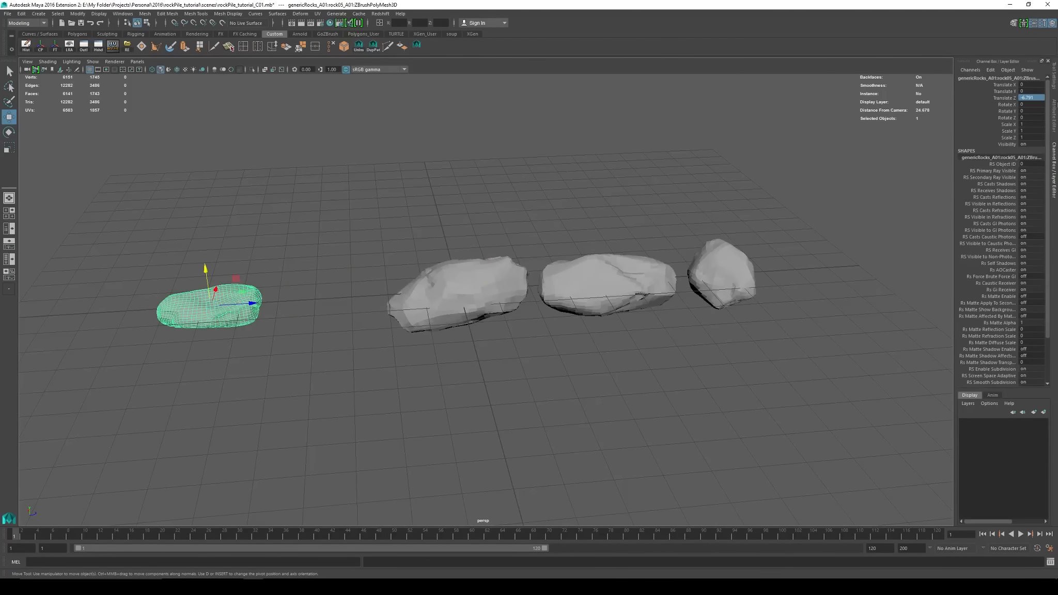
pyautogui.click(617, 280)
pyautogui.keyDown('shift'); pyautogui.click(722, 274); pyautogui.keyUp('shift')
pyautogui.keyDown('shift'); pyautogui.click(234, 311); pyautogui.keyUp('shift')
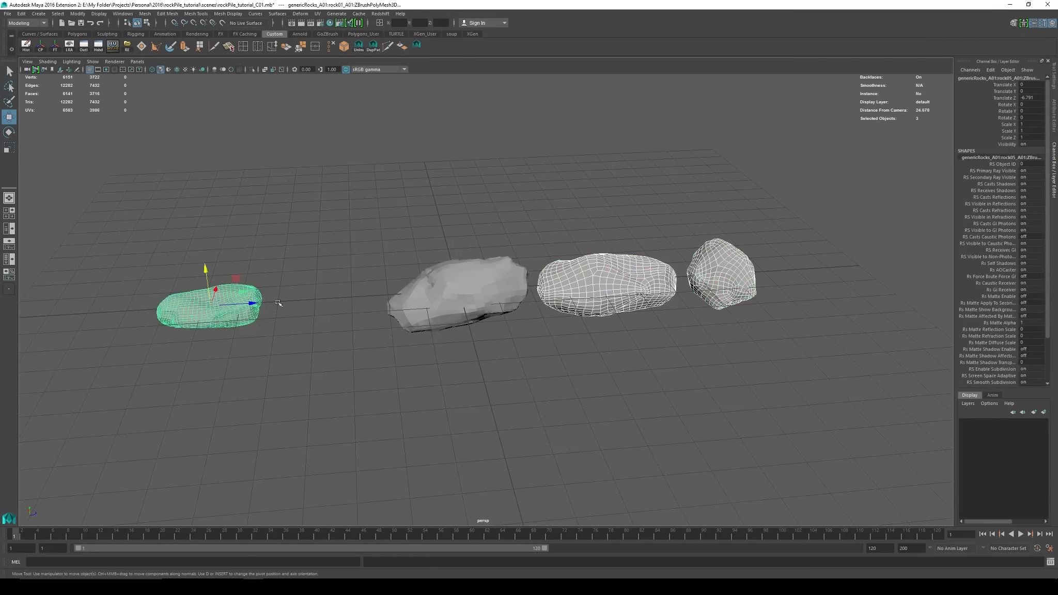
pyautogui.click(1029, 97)
pyautogui.write('0')
pyautogui.press('Return')
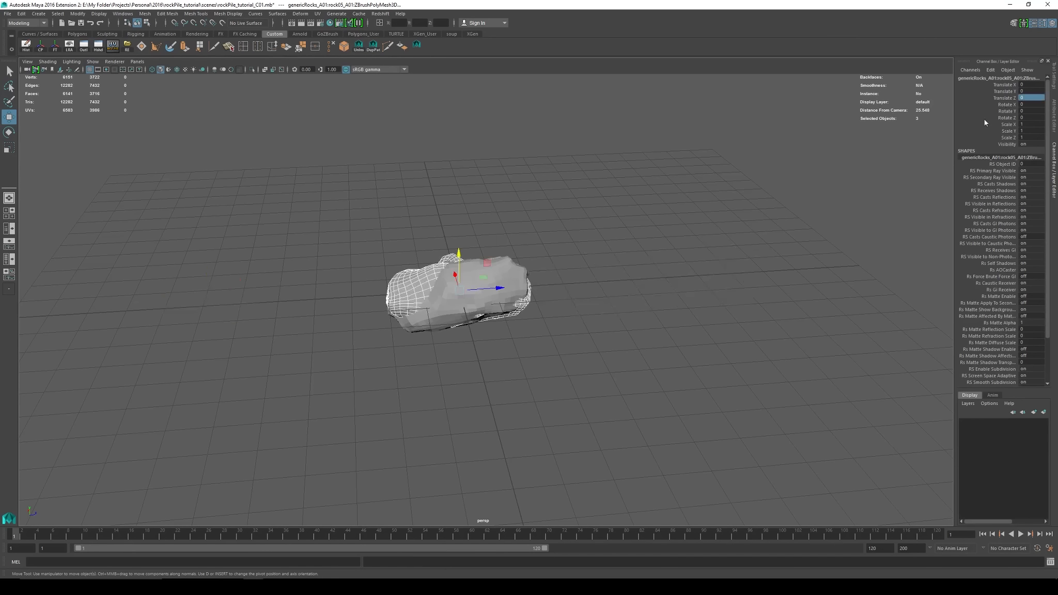
# Select all the overlapping rocks and examine from several angles how they share the origin
pyautogui.keyDown('alt'); pyautogui.moveTo(647, 247); pyautogui.dragTo(552, 256); pyautogui.keyUp('alt')
pyautogui.keyDown('alt'); pyautogui.moveTo(552, 256); pyautogui.dragTo(672, 285, button='right'); pyautogui.keyUp('alt')
pyautogui.keyDown('alt'); pyautogui.moveTo(672, 284); pyautogui.dragTo(487, 220, button='middle'); pyautogui.keyUp('alt')
pyautogui.keyDown('alt'); pyautogui.moveTo(487, 220); pyautogui.dragTo(361, 233); pyautogui.keyUp('alt')
pyautogui.moveTo(584, 191); pyautogui.dragTo(509, 207)
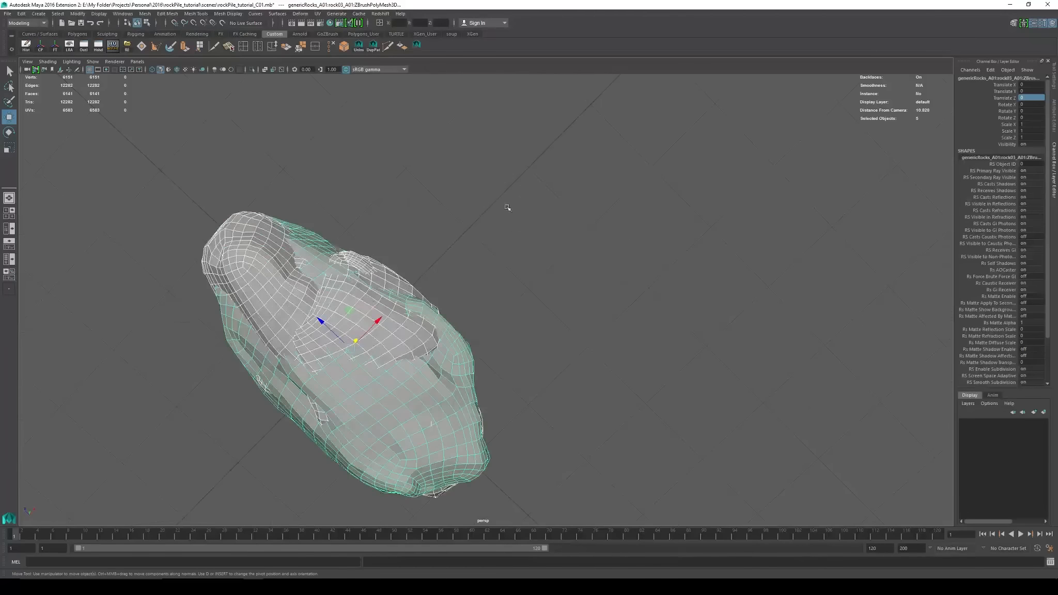
pyautogui.keyDown('alt'); pyautogui.moveTo(383, 348); pyautogui.dragTo(493, 217); pyautogui.keyUp('alt')
pyautogui.keyDown('alt'); pyautogui.moveTo(493, 217); pyautogui.dragTo(588, 291, button='middle'); pyautogui.keyUp('alt')
pyautogui.keyDown('alt'); pyautogui.moveTo(588, 290); pyautogui.dragTo(419, 310, button='right'); pyautogui.keyUp('alt')
pyautogui.keyDown('alt'); pyautogui.moveTo(419, 310); pyautogui.dragTo(465, 258); pyautogui.keyUp('alt')
pyautogui.keyDown('alt'); pyautogui.moveTo(465, 258); pyautogui.dragTo(359, 256, button='right'); pyautogui.keyUp('alt')
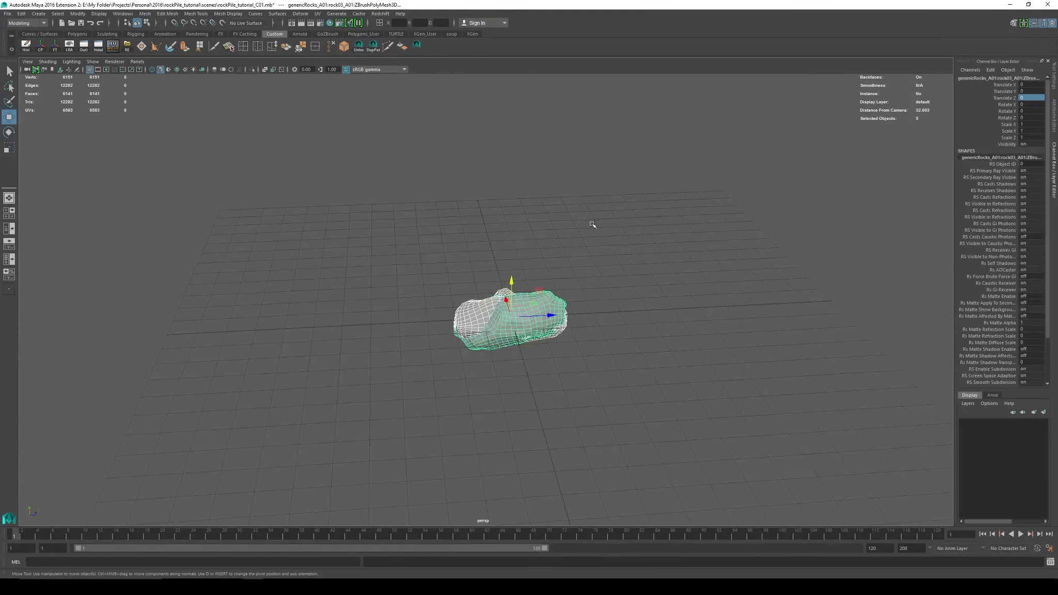
# Undo the Translate Z changes so the five rocks return to their row
pyautogui.hotkey('ctrl', 'z')
pyautogui.hotkey('ctrl', 'z')
pyautogui.hotkey('ctrl', 'z')
pyautogui.hotkey('ctrl', 'z')
pyautogui.hotkey('ctrl', 'z')
pyautogui.hotkey('ctrl', 'z')
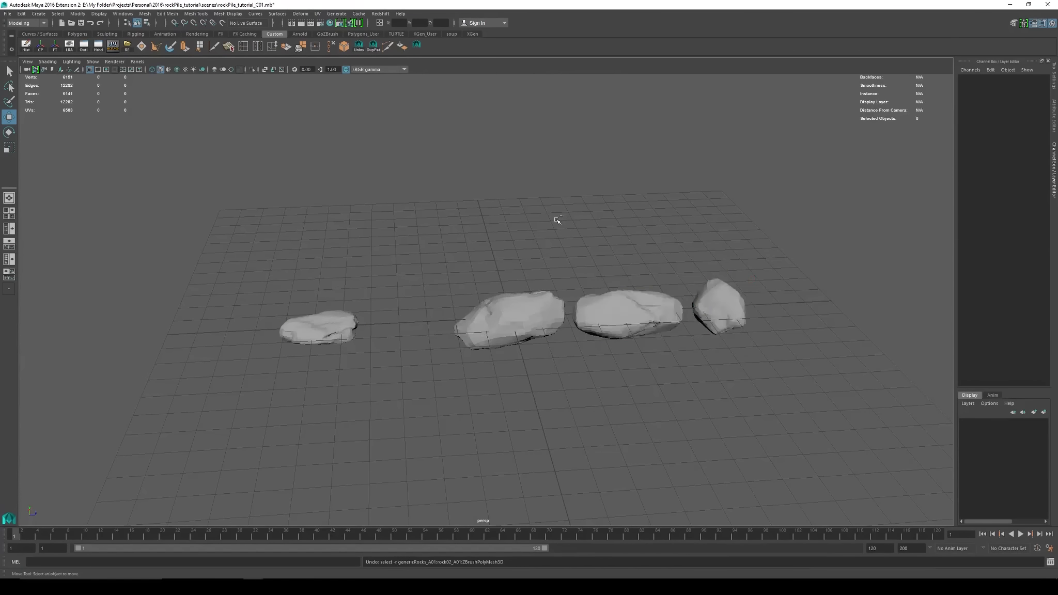
pyautogui.hotkey('ctrl', 'z')
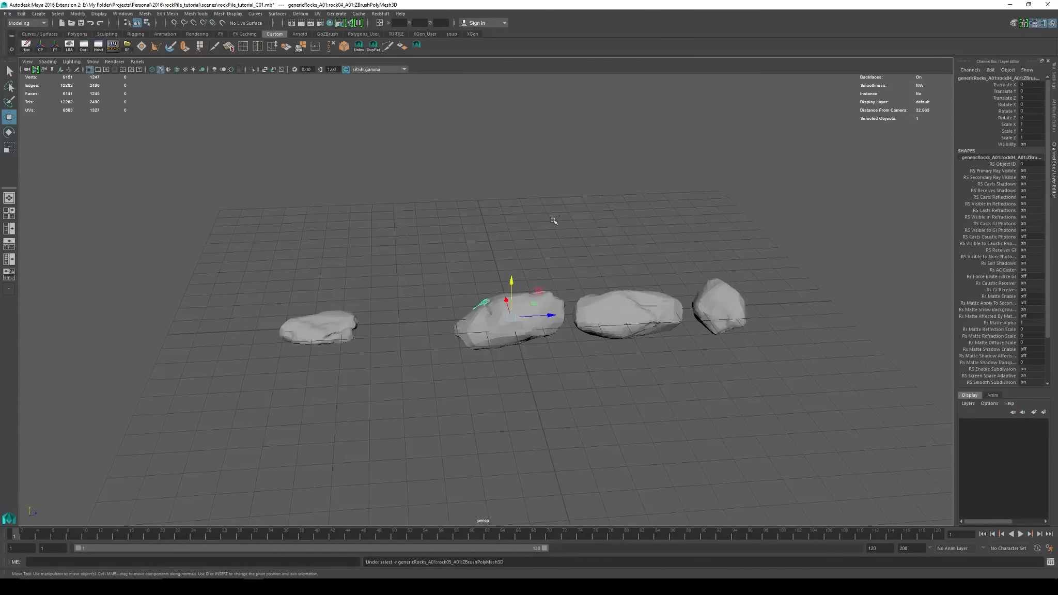
pyautogui.hotkey('ctrl', 'z')
# Create a MASH network from all five rocks, with the geometry type Instancer and the original objects left unhidden
pyautogui.keyDown('alt'); pyautogui.moveTo(480, 349); pyautogui.dragTo(511, 323); pyautogui.keyUp('alt')
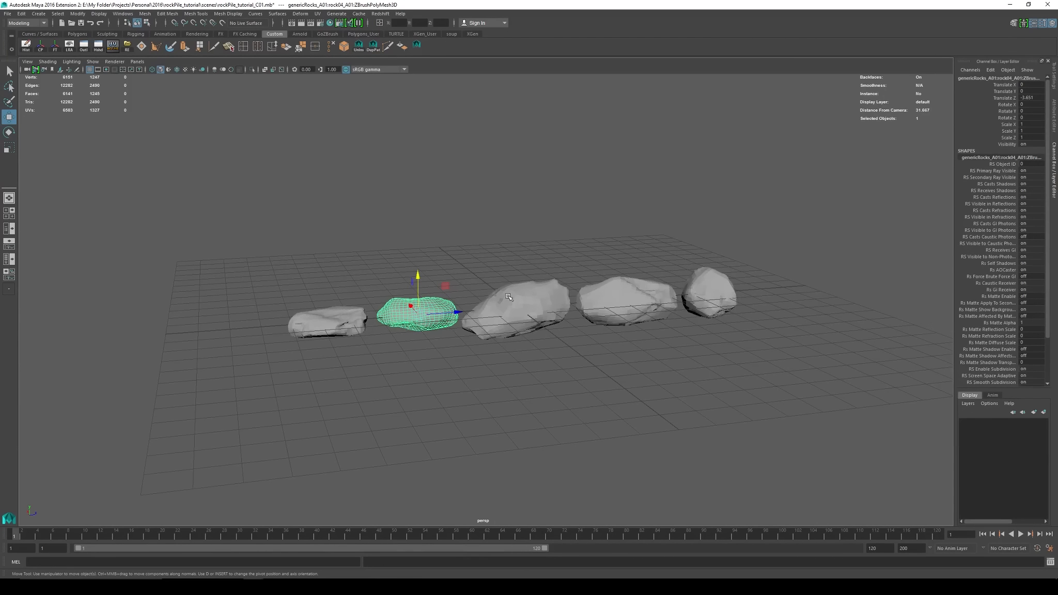
pyautogui.keyDown('alt'); pyautogui.moveTo(617, 291); pyautogui.dragTo(616, 318); pyautogui.keyUp('alt')
pyautogui.keyDown('alt'); pyautogui.moveTo(783, 272); pyautogui.dragTo(609, 323); pyautogui.keyUp('alt')
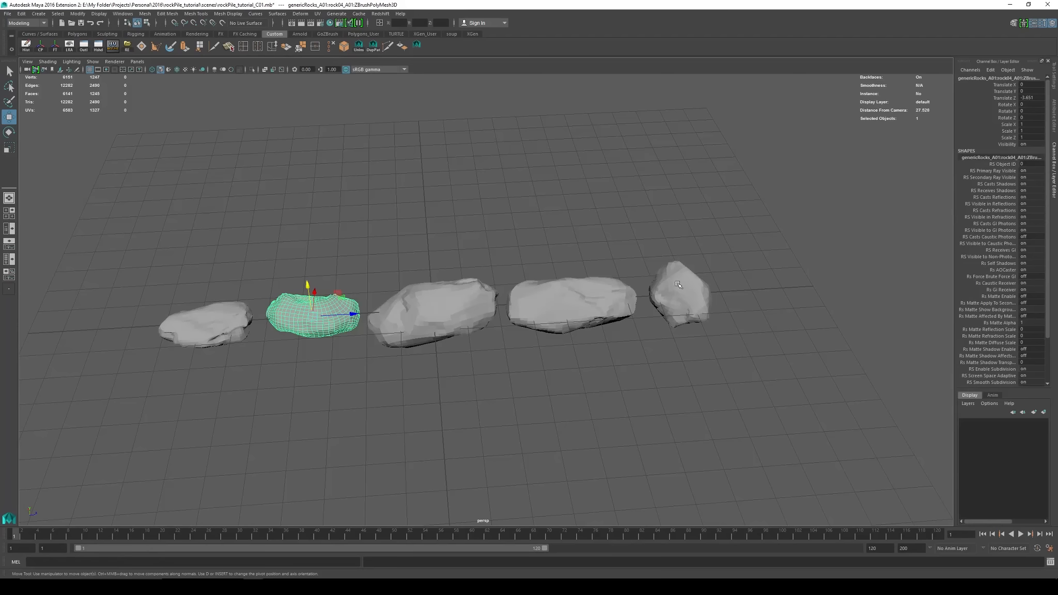
pyautogui.scroll(-3, 646, 283)
pyautogui.moveTo(638, 288); pyautogui.dragTo(113, 402)
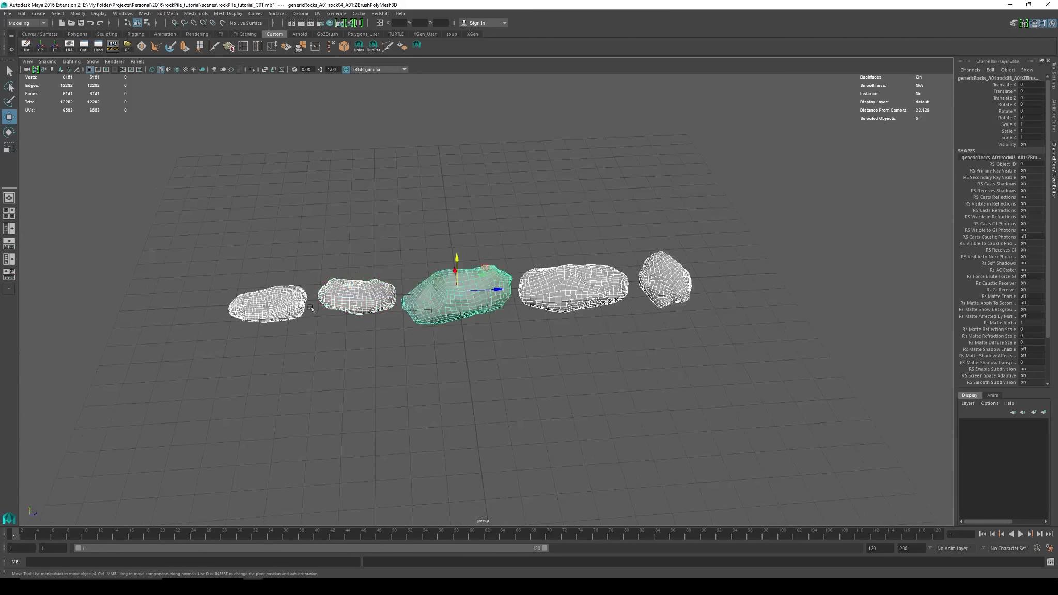
pyautogui.click(38, 13)
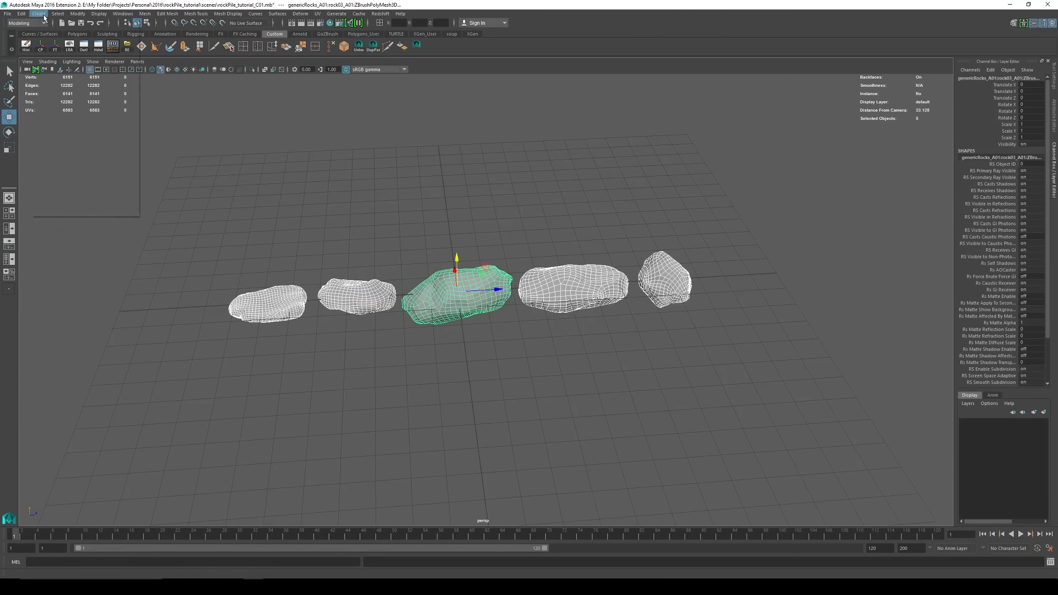
pyautogui.moveTo(67, 206)
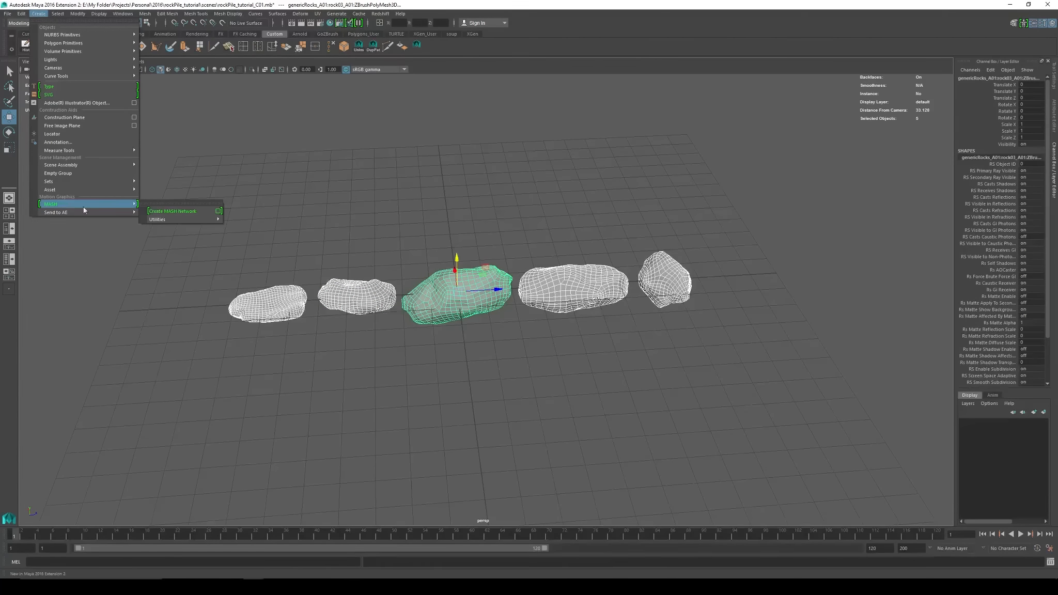
pyautogui.click(219, 212)
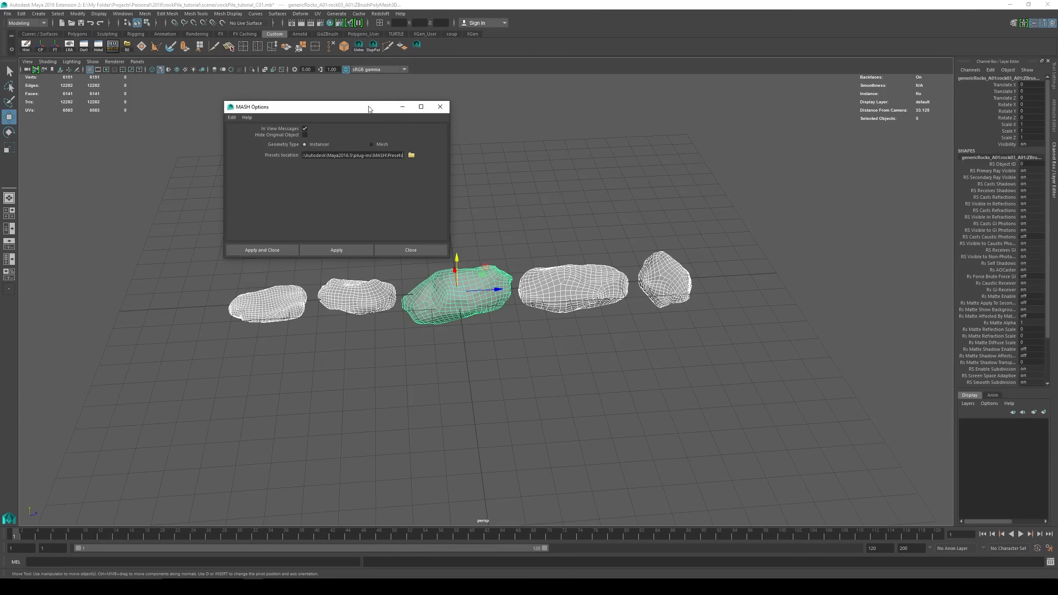
pyautogui.moveTo(369, 108); pyautogui.dragTo(289, 109)
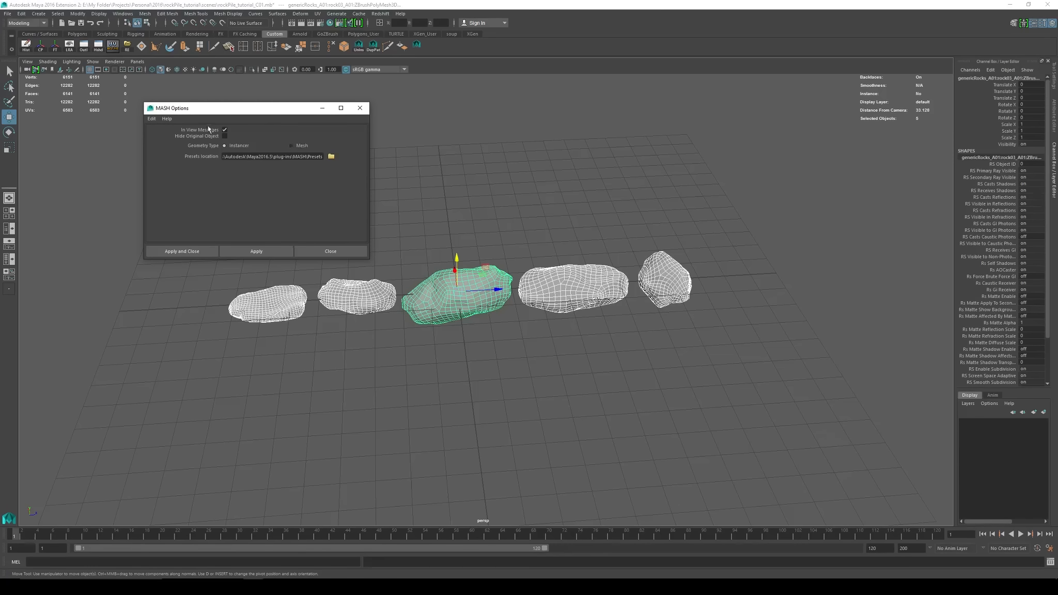
pyautogui.click(208, 251)
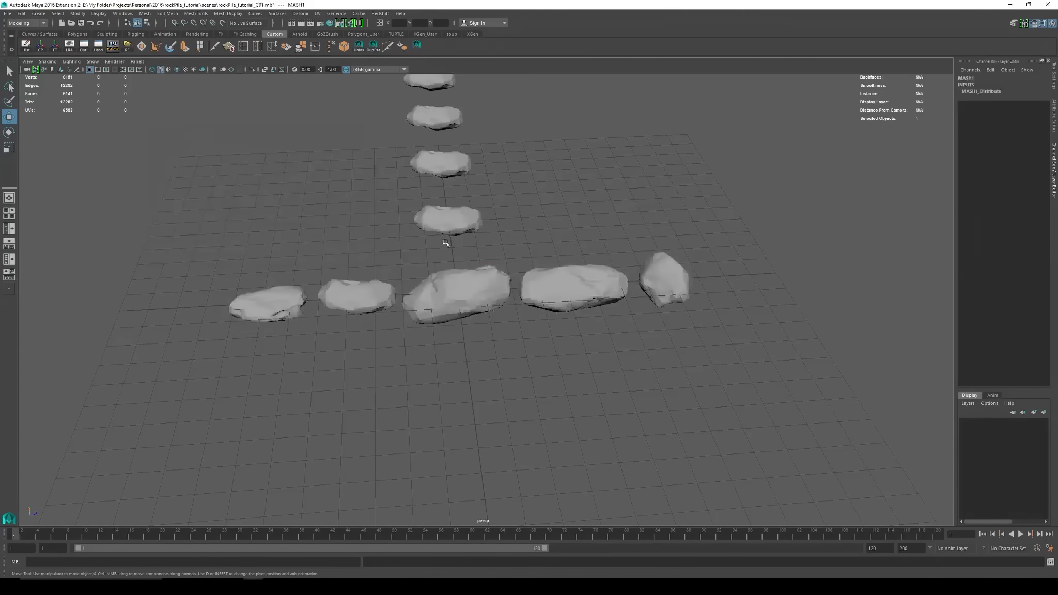
# Open the Outliner and display the attributes of the new MASH network's Waiter node
pyautogui.keyDown('alt'); pyautogui.moveTo(501, 226); pyautogui.dragTo(440, 300); pyautogui.keyUp('alt')
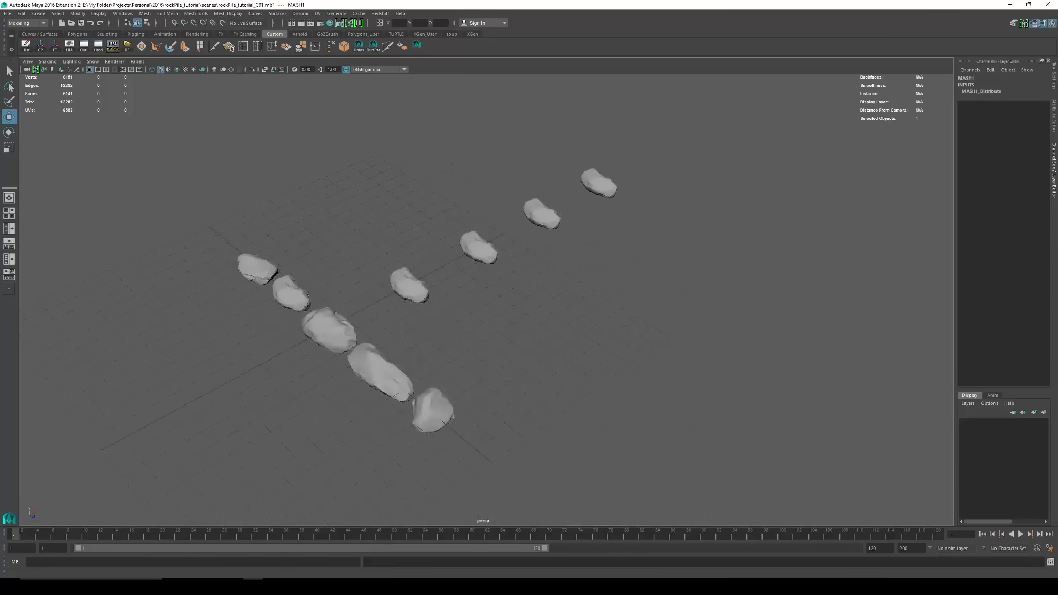
pyautogui.click(83, 46)
pyautogui.moveTo(65, 76); pyautogui.dragTo(91, 104)
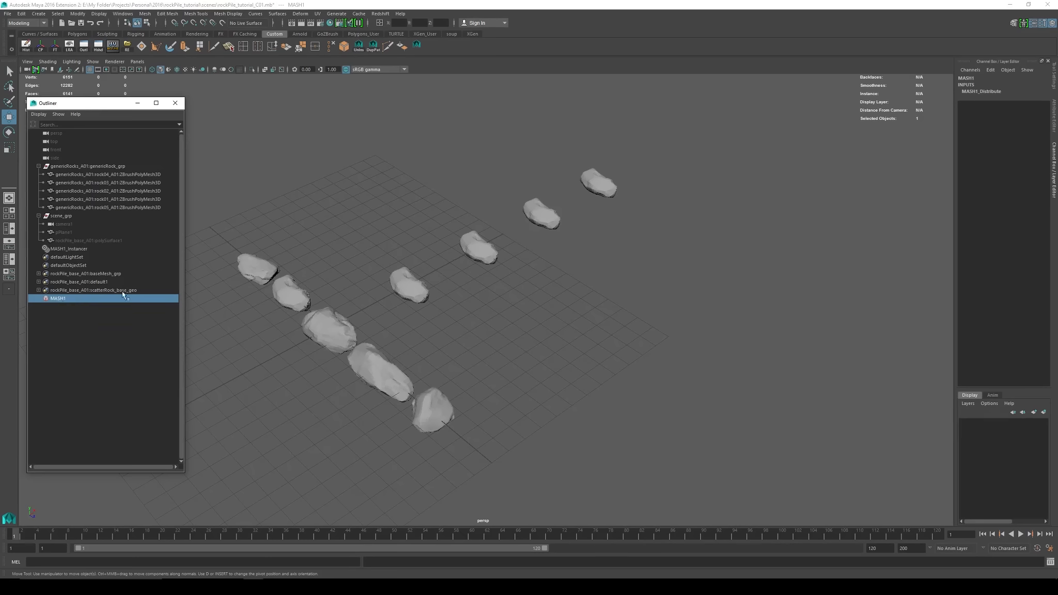
pyautogui.click(1055, 108)
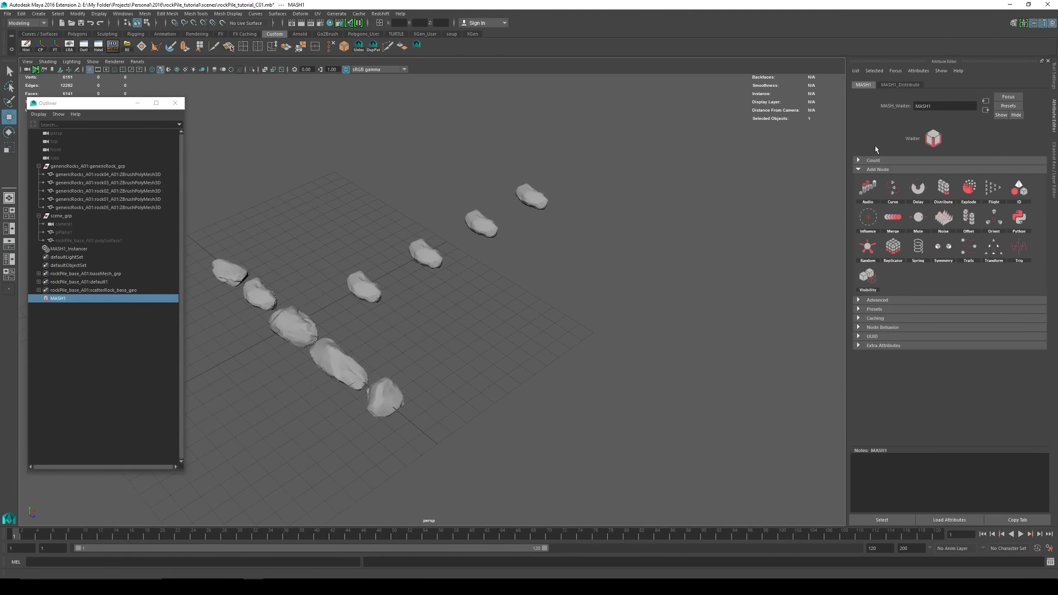
# Display the attributes of the MASH network's Distribute node
pyautogui.click(889, 85)
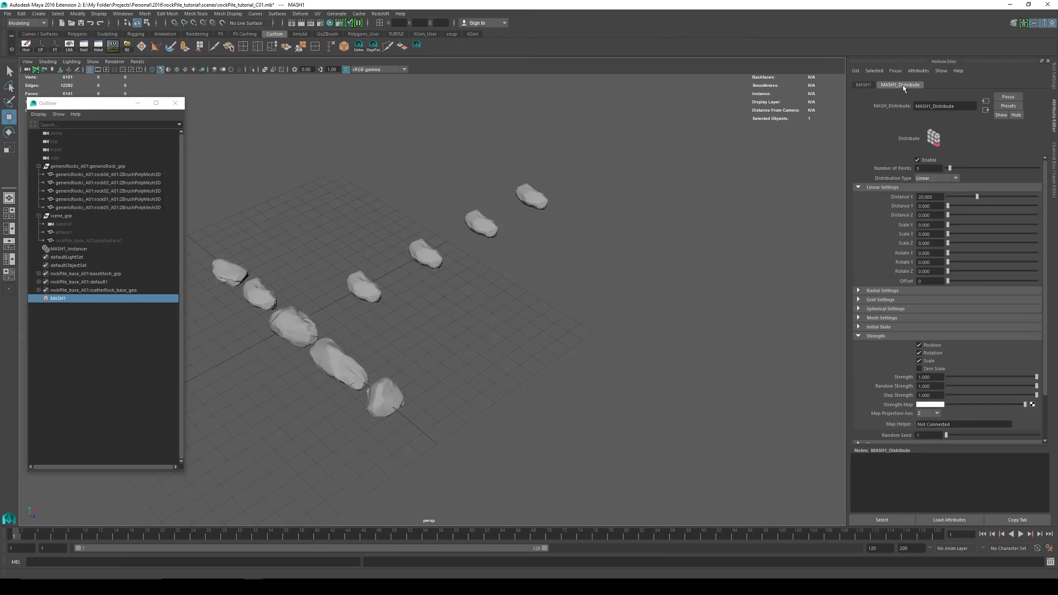
pyautogui.scroll(3, 589, 268)
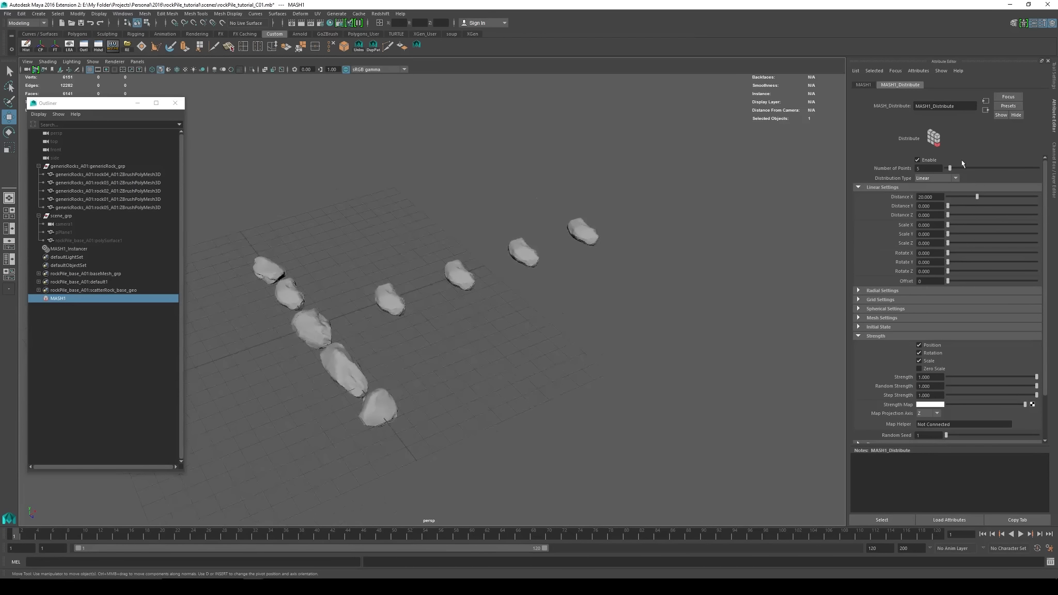
# Try the Radial and Spherical distribution types for the MASH network and view each rock layout
pyautogui.click(930, 179)
pyautogui.click(929, 196)
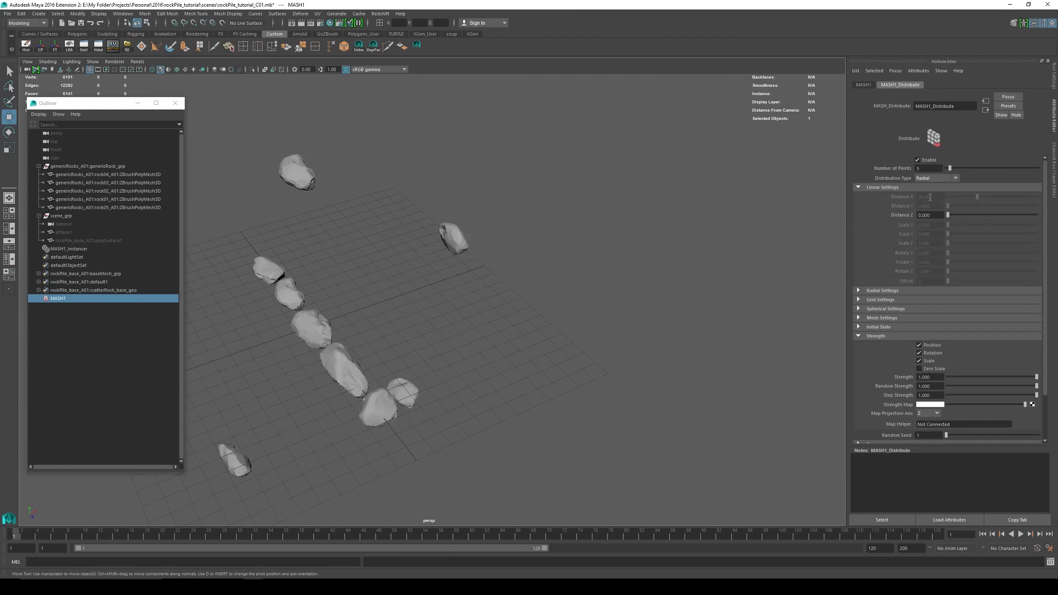
pyautogui.keyDown('alt'); pyautogui.moveTo(469, 226); pyautogui.dragTo(659, 228, button='middle'); pyautogui.keyUp('alt')
pyautogui.keyDown('alt'); pyautogui.moveTo(661, 229); pyautogui.dragTo(622, 208); pyautogui.keyUp('alt')
pyautogui.click(930, 178)
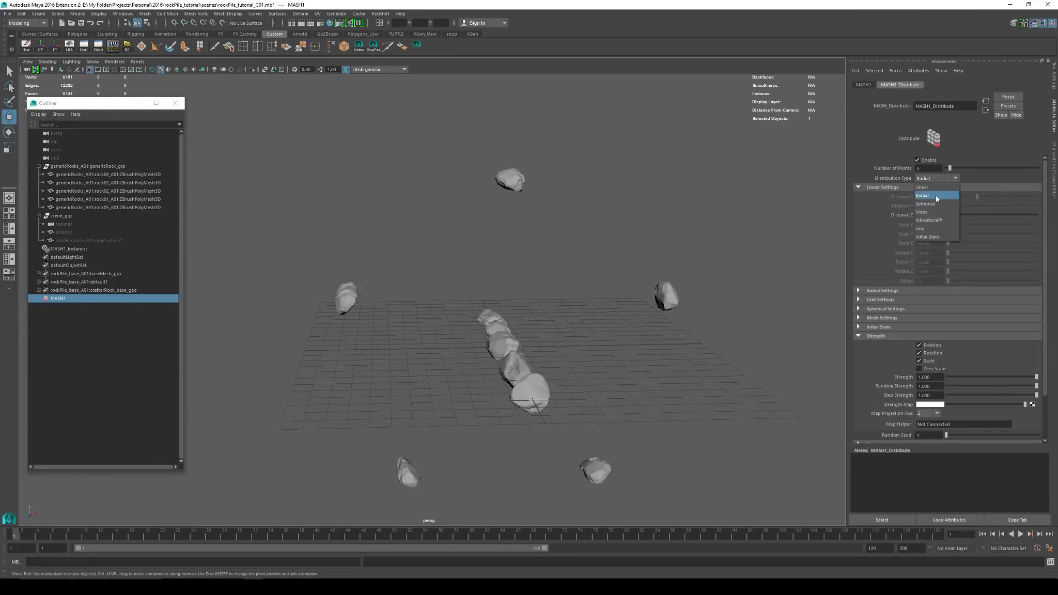
pyautogui.click(939, 204)
pyautogui.keyDown('alt'); pyautogui.moveTo(574, 219); pyautogui.dragTo(613, 255); pyautogui.keyUp('alt')
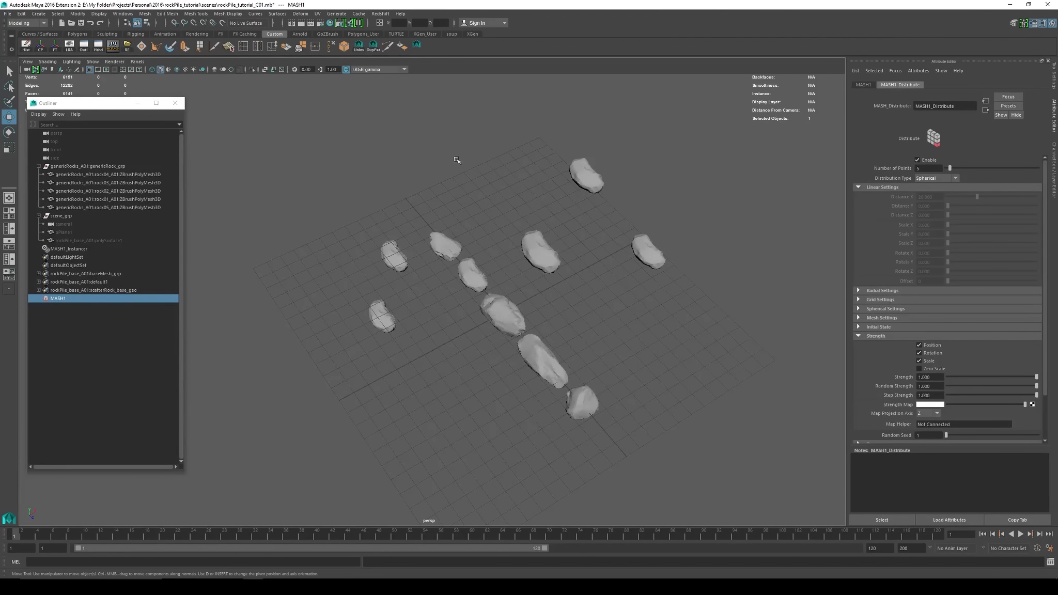
# Set the Distribute node's Number of Points to 100 and view the scattered rocks
pyautogui.moveTo(955, 168)
pyautogui.mouseDown()
pyautogui.moveTo(1000, 165)
pyautogui.moveTo(954, 169)
pyautogui.mouseUp()
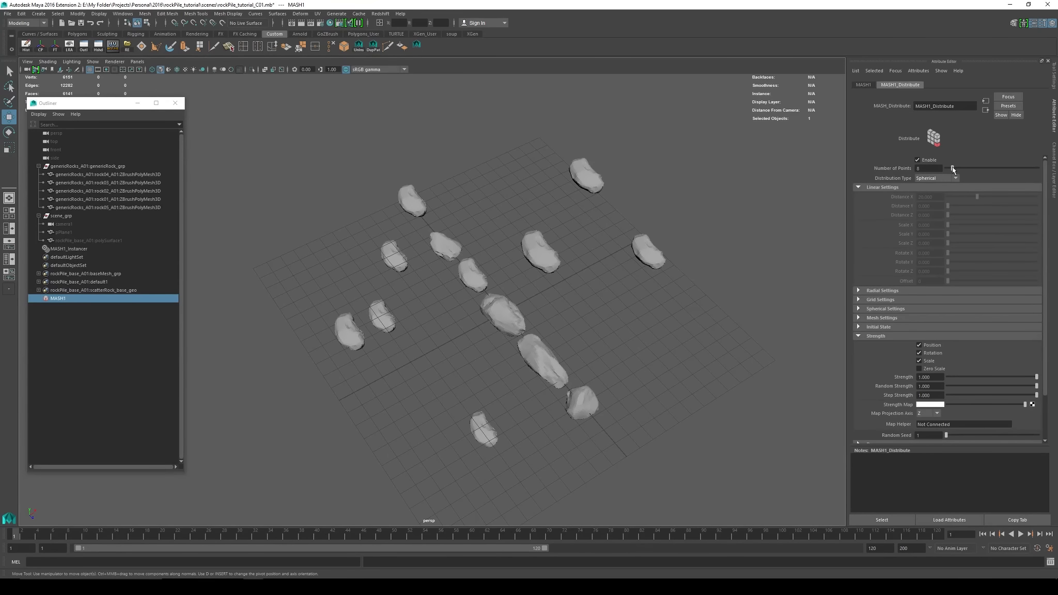
pyautogui.write('100')
pyautogui.press('Return')
pyautogui.keyDown('alt'); pyautogui.moveTo(615, 232); pyautogui.dragTo(598, 263); pyautogui.keyUp('alt')
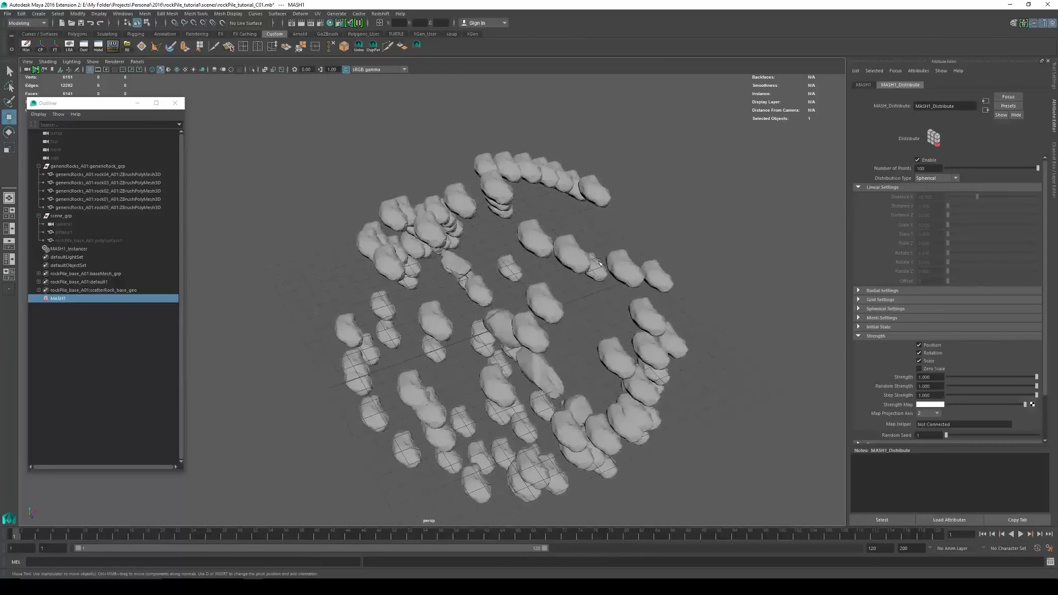
pyautogui.keyDown('alt'); pyautogui.moveTo(424, 252); pyautogui.dragTo(493, 332); pyautogui.keyUp('alt')
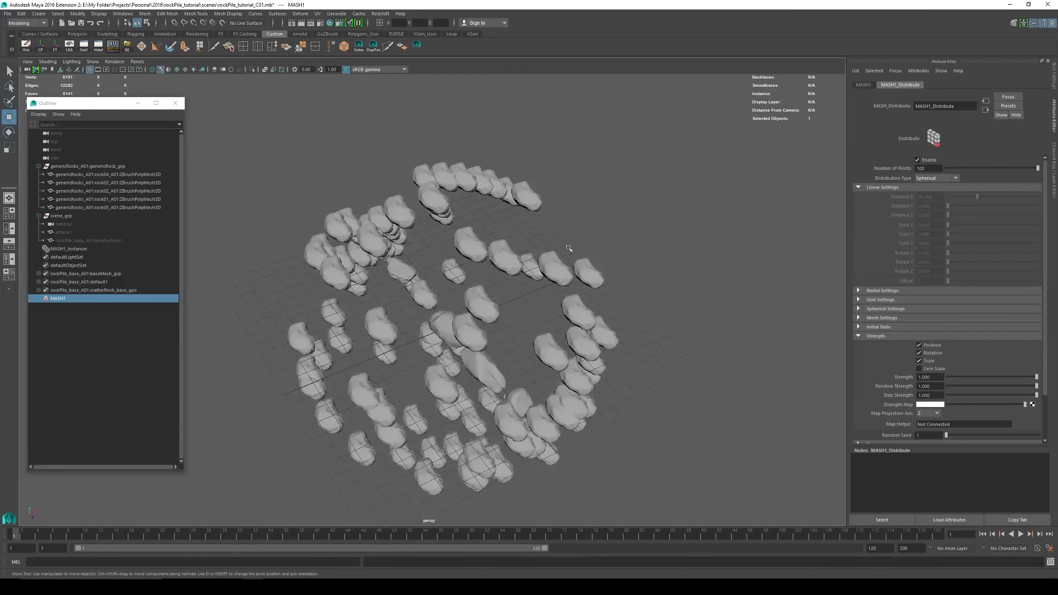
# Change the distribution type to Mesh and expand the Mesh Settings
pyautogui.click(921, 178)
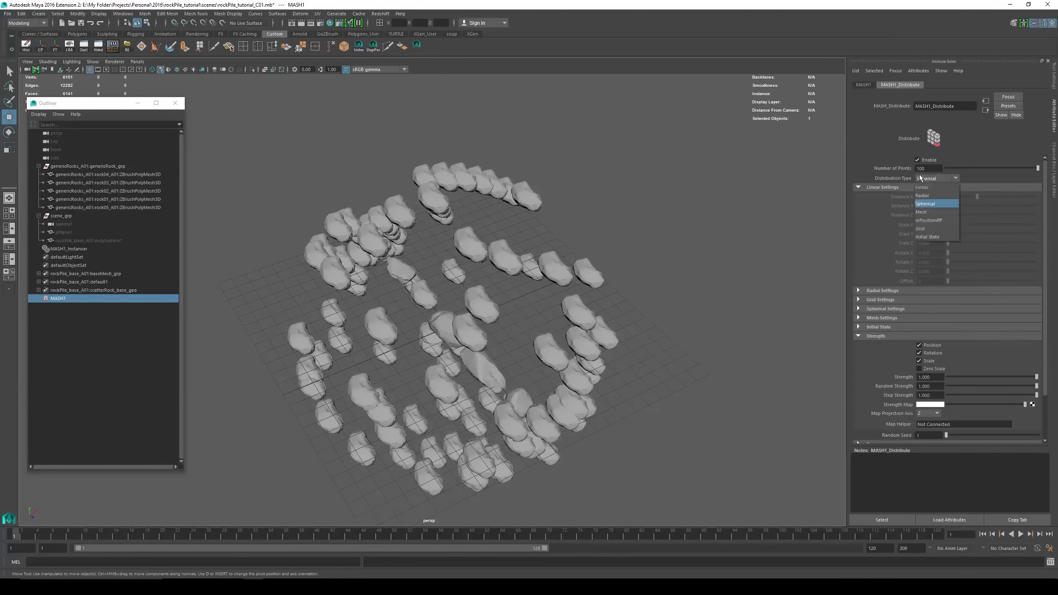
pyautogui.click(921, 212)
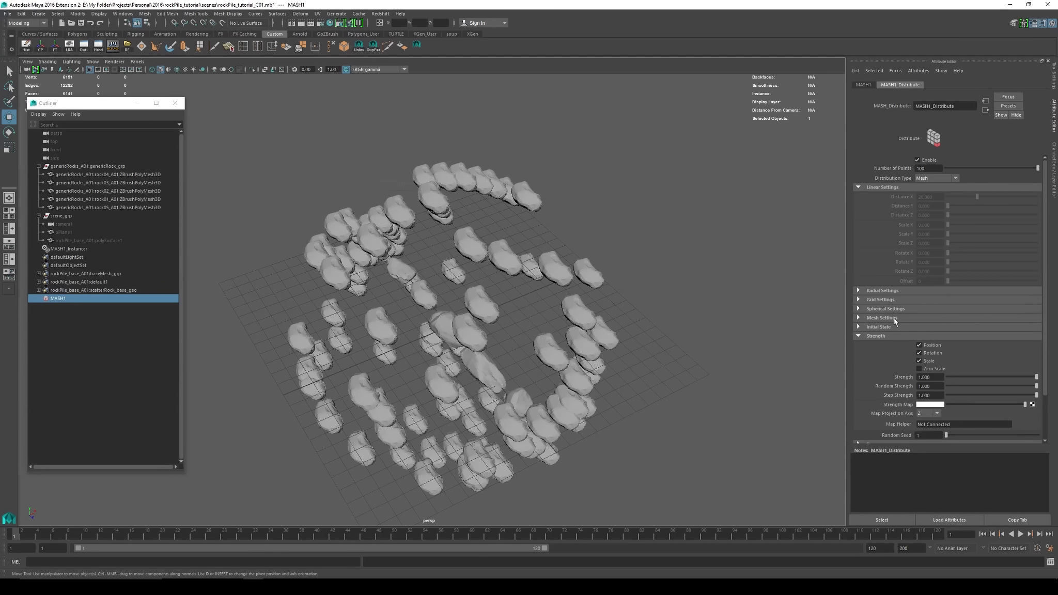
pyautogui.click(870, 319)
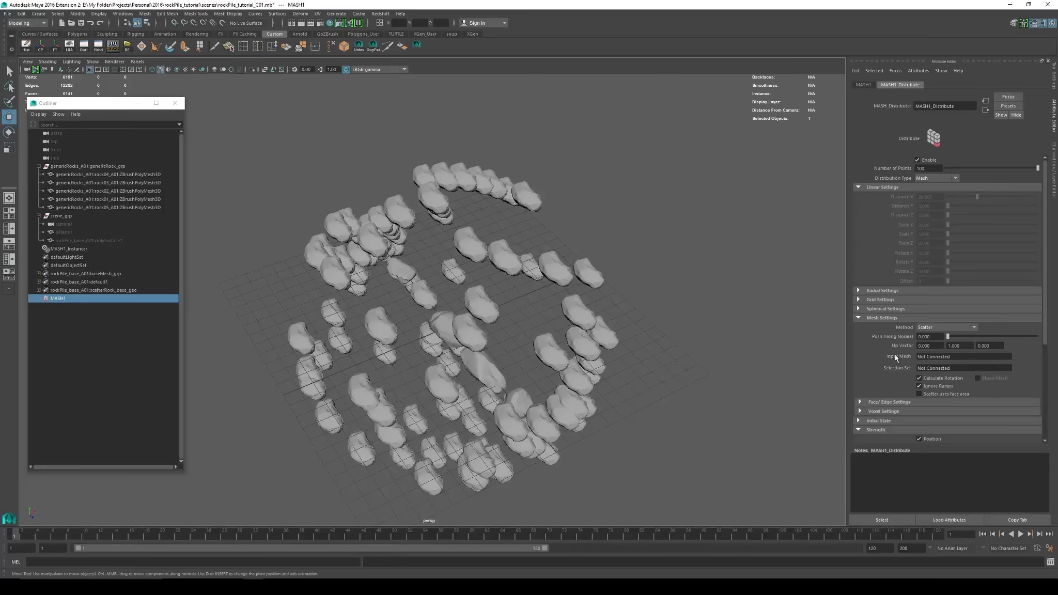
# Unhide the sculpted base mesh polySurface1 from scene_grp
pyautogui.click(83, 241)
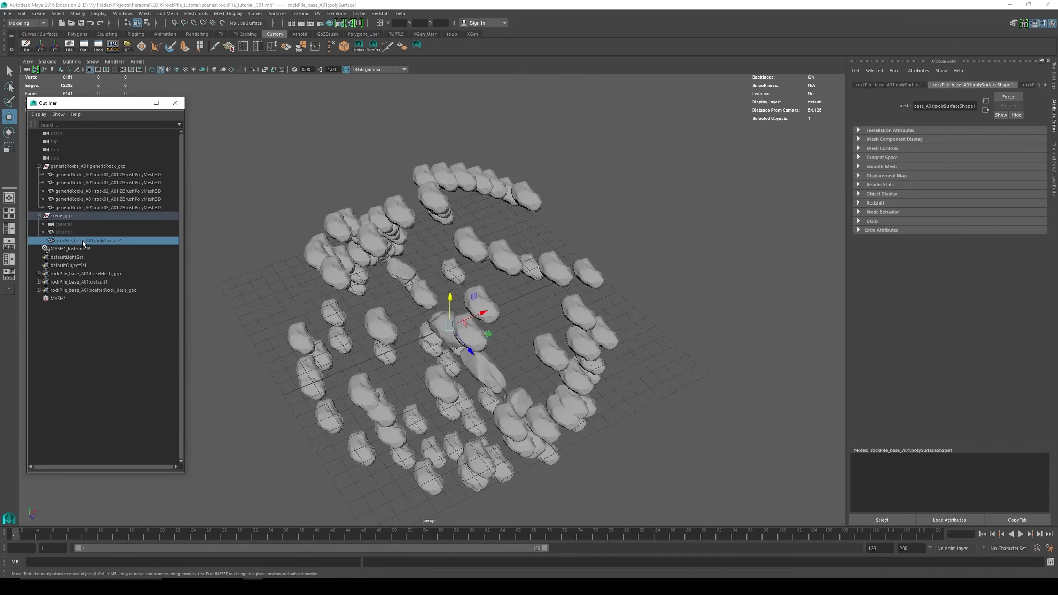
pyautogui.hotkey('shift', 'h')
pyautogui.keyDown('alt'); pyautogui.moveTo(406, 255); pyautogui.dragTo(481, 224, button='middle'); pyautogui.keyUp('alt')
pyautogui.keyDown('alt'); pyautogui.moveTo(480, 224); pyautogui.dragTo(390, 294); pyautogui.keyUp('alt')
# Connect the base mesh polySurface1 as the Input Mesh of the MASH1 Distribute node
pyautogui.click(58, 299)
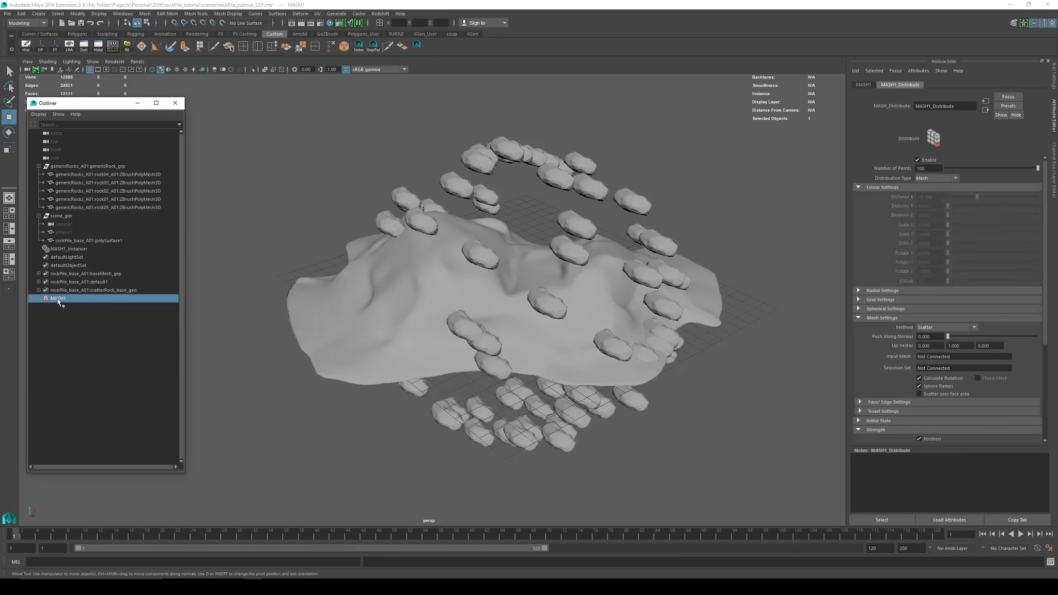
pyautogui.moveTo(83, 240); pyautogui.dragTo(928, 359, button='middle')
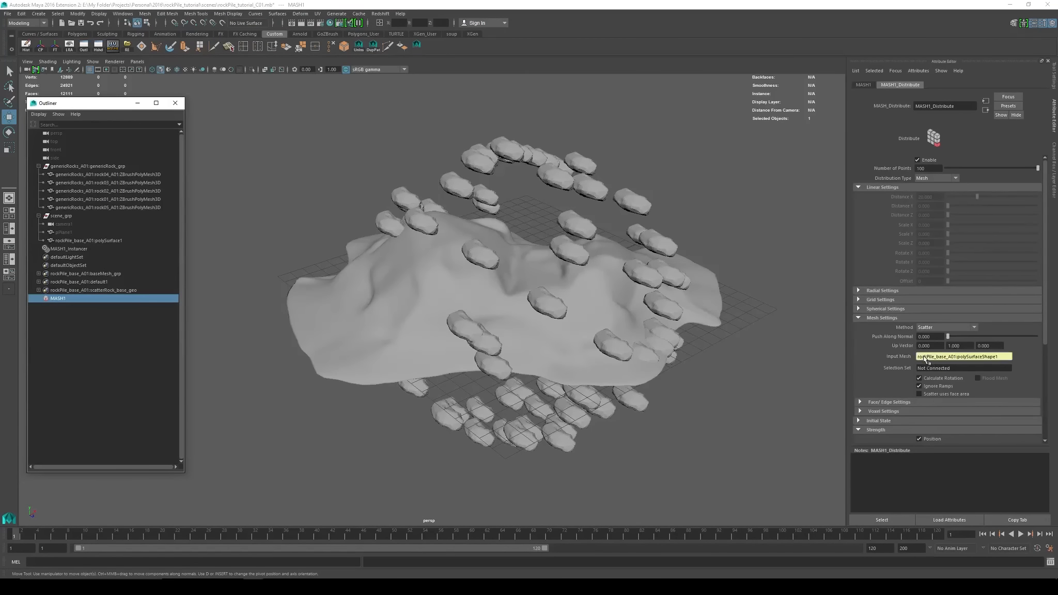
pyautogui.keyDown('alt'); pyautogui.moveTo(707, 264); pyautogui.dragTo(567, 356); pyautogui.keyUp('alt')
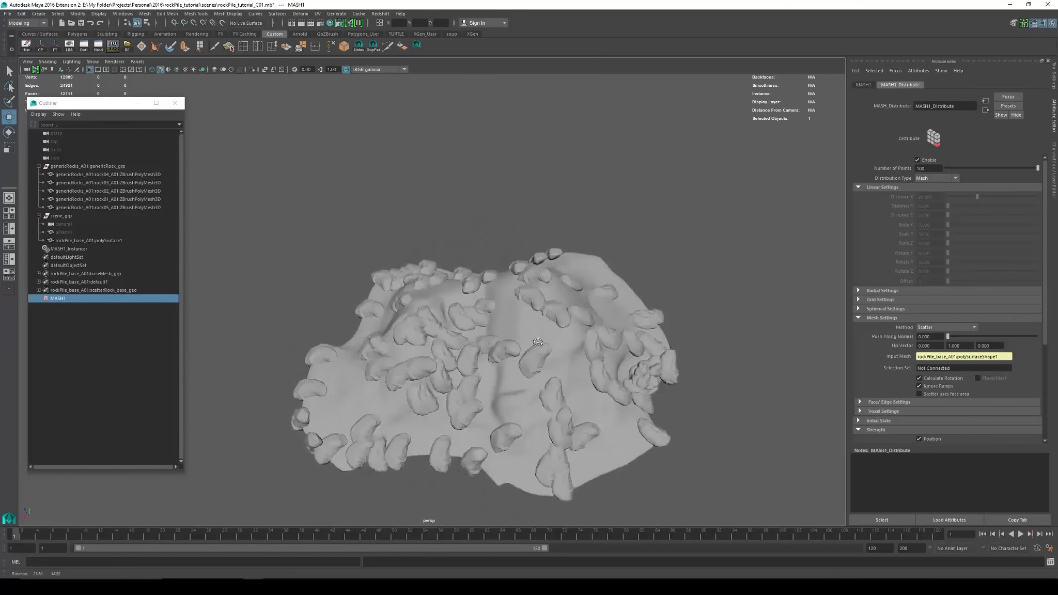
pyautogui.keyDown('alt'); pyautogui.moveTo(567, 357); pyautogui.dragTo(547, 311, button='middle'); pyautogui.keyUp('alt')
pyautogui.keyDown('alt'); pyautogui.moveTo(547, 311); pyautogui.dragTo(582, 309, button='right'); pyautogui.keyUp('alt')
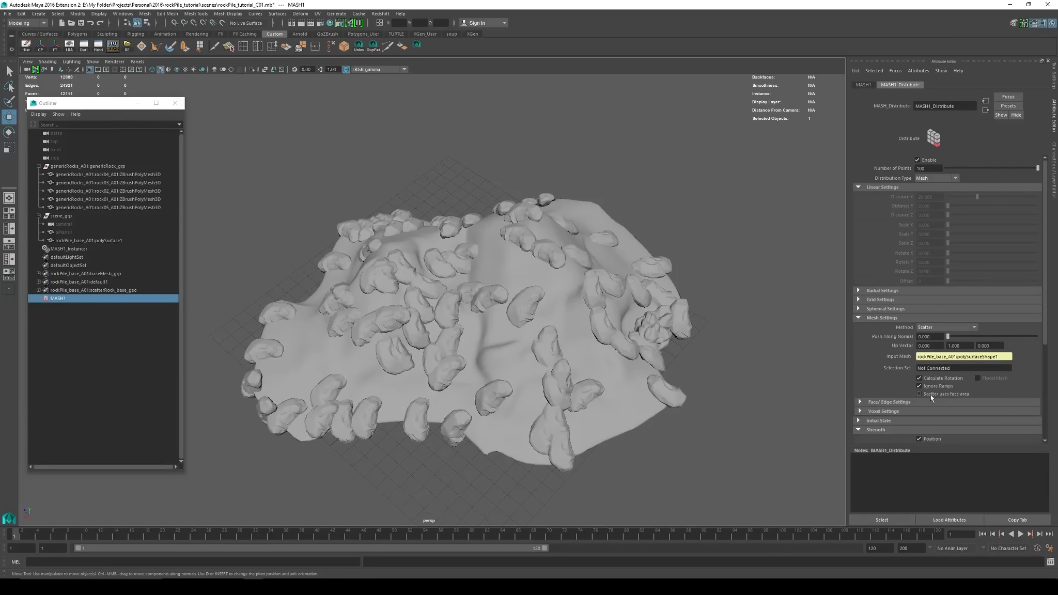
# Select the base mesh and examine from several angles how the rock density relates to the size of its polygon faces
pyautogui.click(583, 345)
pyautogui.keyDown('alt'); pyautogui.moveTo(583, 345); pyautogui.dragTo(444, 269, button='middle'); pyautogui.keyUp('alt')
pyautogui.keyDown('alt'); pyautogui.moveTo(444, 268); pyautogui.dragTo(528, 309, button='right'); pyautogui.keyUp('alt')
pyautogui.keyDown('alt'); pyautogui.moveTo(528, 309); pyautogui.dragTo(590, 237); pyautogui.keyUp('alt')
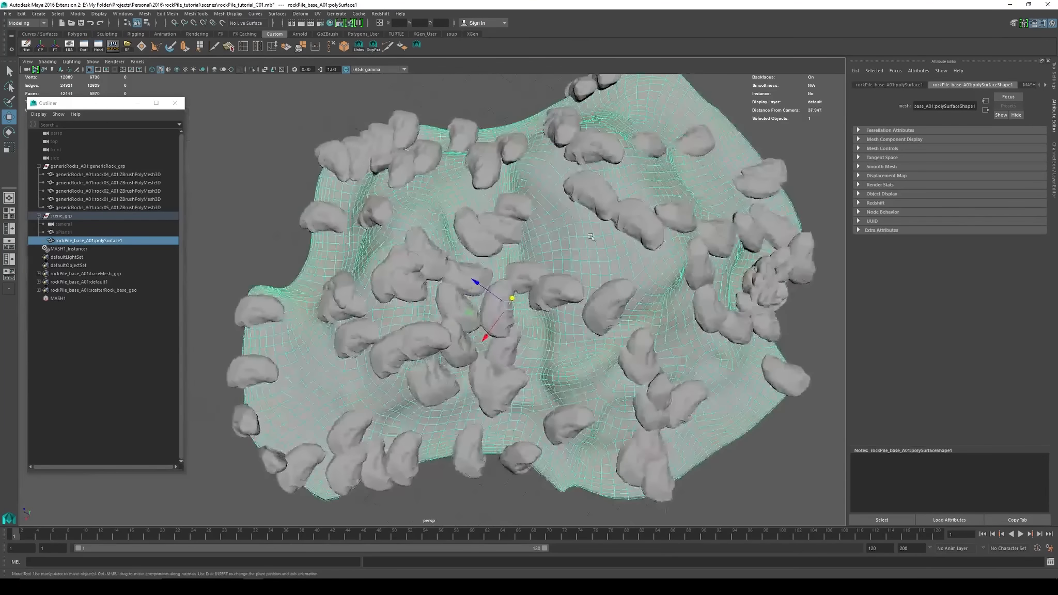
pyautogui.keyDown('alt'); pyautogui.moveTo(675, 146); pyautogui.dragTo(566, 285); pyautogui.keyUp('alt')
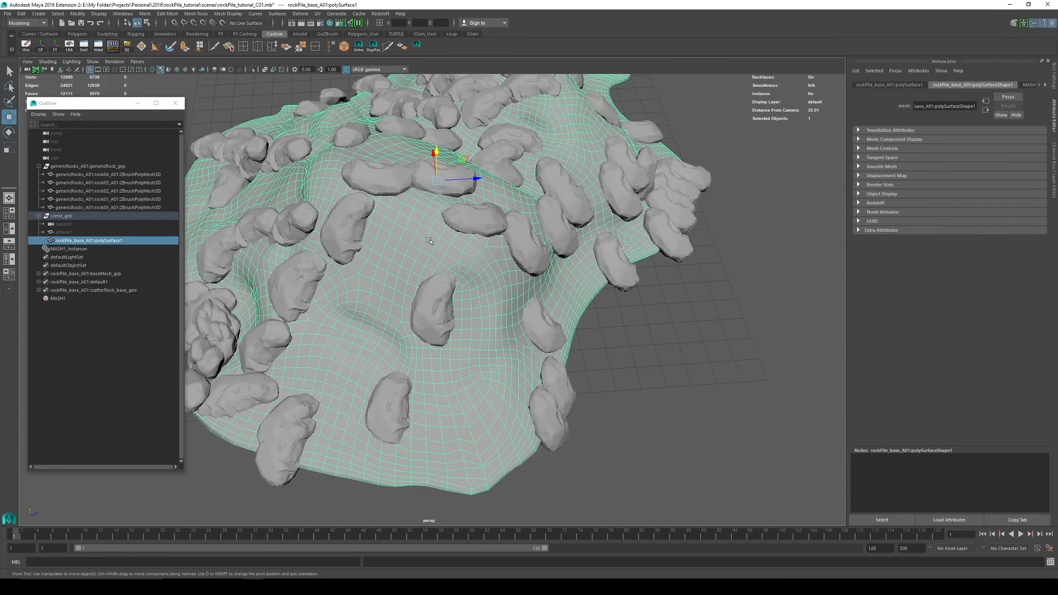
pyautogui.keyDown('alt'); pyautogui.moveTo(432, 239); pyautogui.dragTo(536, 124, button='middle'); pyautogui.keyUp('alt')
pyautogui.keyDown('alt'); pyautogui.moveTo(536, 124); pyautogui.dragTo(564, 380, button='right'); pyautogui.keyUp('alt')
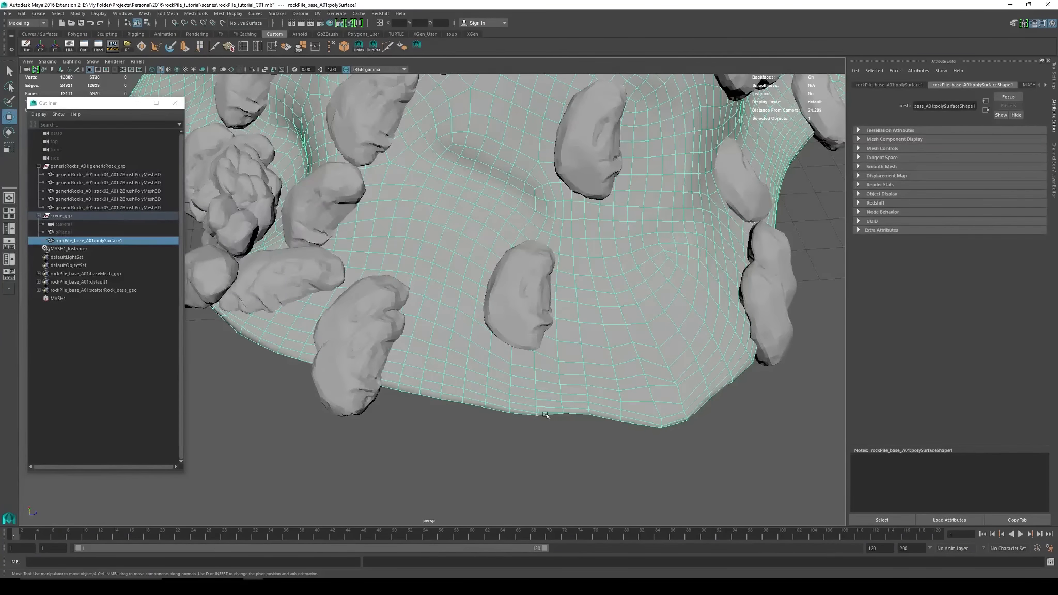
pyautogui.keyDown('alt'); pyautogui.moveTo(553, 402); pyautogui.dragTo(482, 514, button='middle'); pyautogui.keyUp('alt')
pyautogui.keyDown('alt'); pyautogui.moveTo(481, 514); pyautogui.dragTo(564, 351, button='right'); pyautogui.keyUp('alt')
pyautogui.keyDown('alt'); pyautogui.moveTo(563, 351); pyautogui.dragTo(527, 331); pyautogui.keyUp('alt')
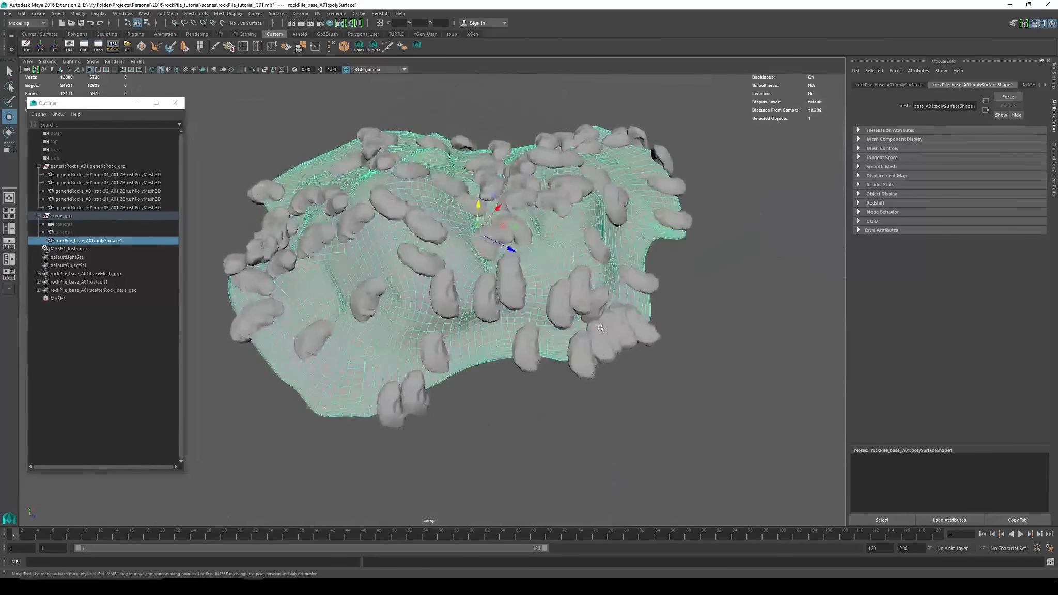
pyautogui.keyDown('alt'); pyautogui.moveTo(568, 341); pyautogui.dragTo(565, 371, button='middle'); pyautogui.keyUp('alt')
pyautogui.keyDown('alt'); pyautogui.moveTo(565, 371); pyautogui.dragTo(560, 349, button='right'); pyautogui.keyUp('alt')
pyautogui.keyDown('alt'); pyautogui.moveTo(561, 350); pyautogui.dragTo(519, 208); pyautogui.keyUp('alt')
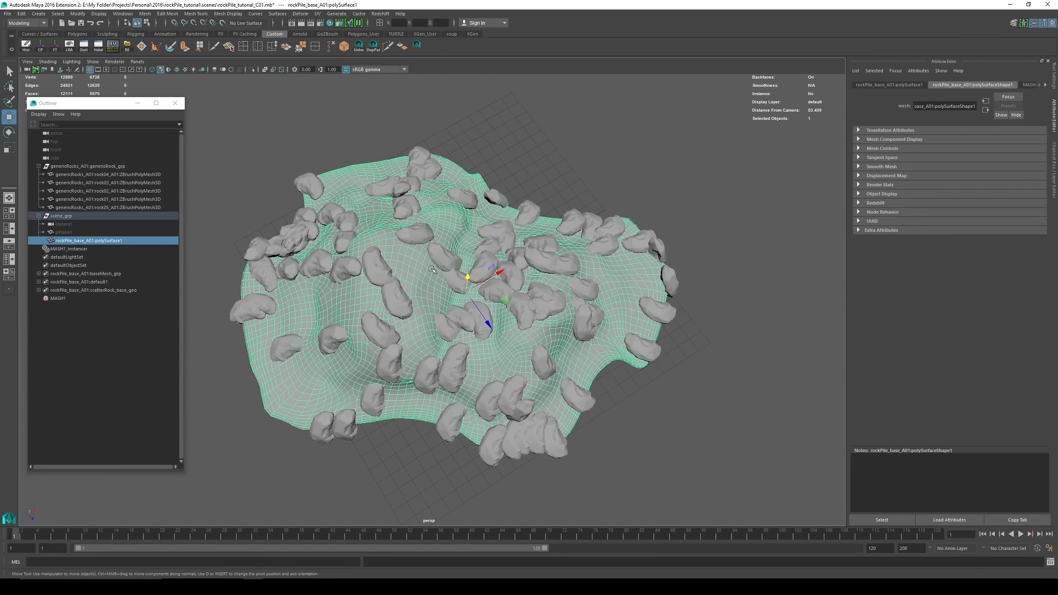
# Enable Scatter uses face area on the MASH1 Distribute node and compare the rock spread with the base mesh's wireframe
pyautogui.click(57, 298)
pyautogui.click(919, 394)
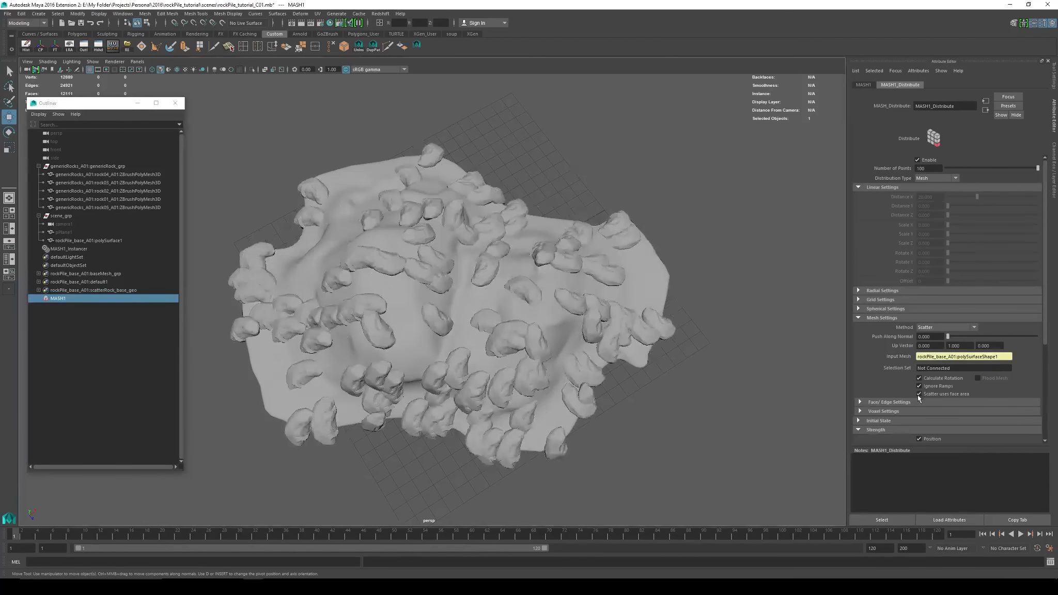
pyautogui.keyDown('alt'); pyautogui.moveTo(526, 289); pyautogui.dragTo(540, 284); pyautogui.keyUp('alt')
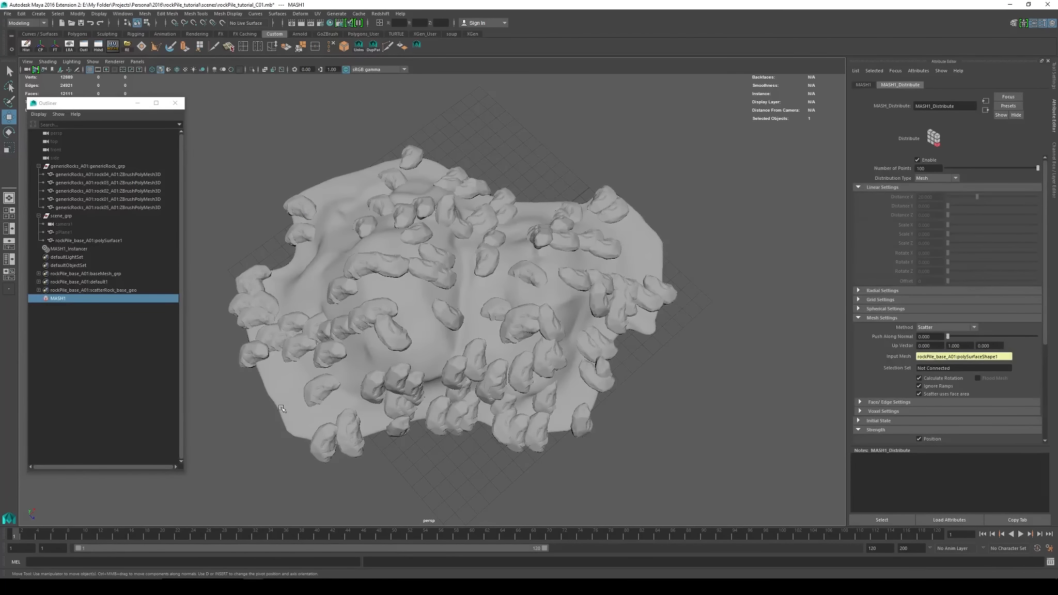
pyautogui.keyDown('alt'); pyautogui.moveTo(335, 361); pyautogui.dragTo(341, 344); pyautogui.keyUp('alt')
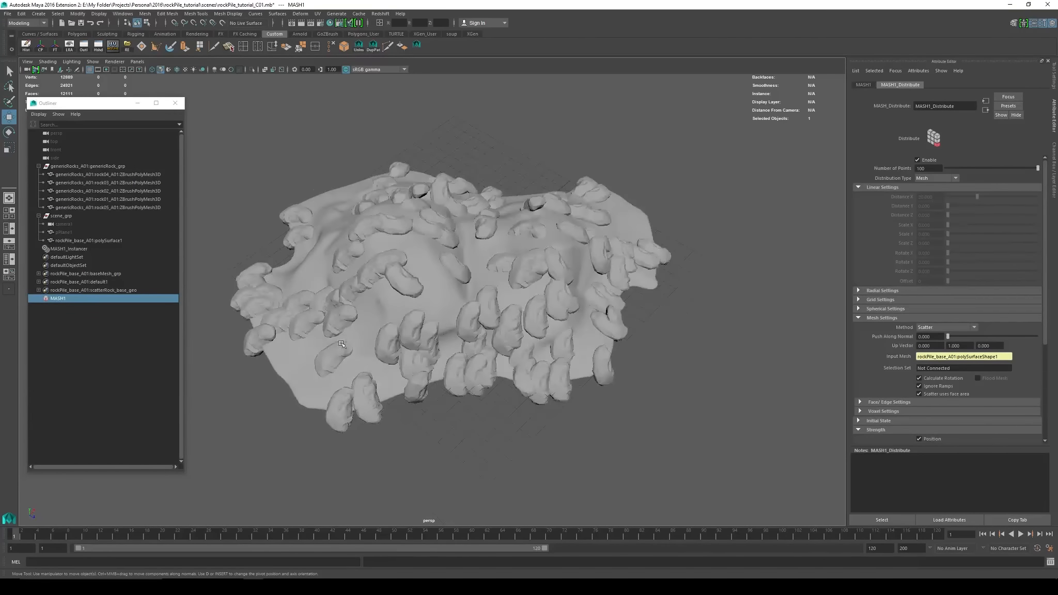
pyautogui.click(438, 291)
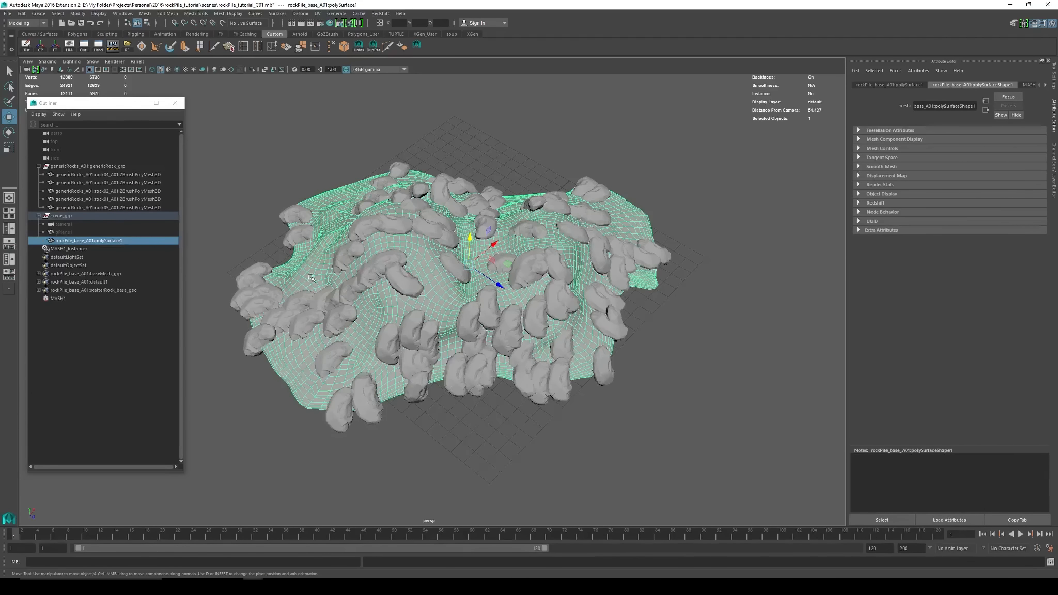
pyautogui.keyDown('alt'); pyautogui.moveTo(476, 272); pyautogui.dragTo(497, 290, button='middle'); pyautogui.keyUp('alt')
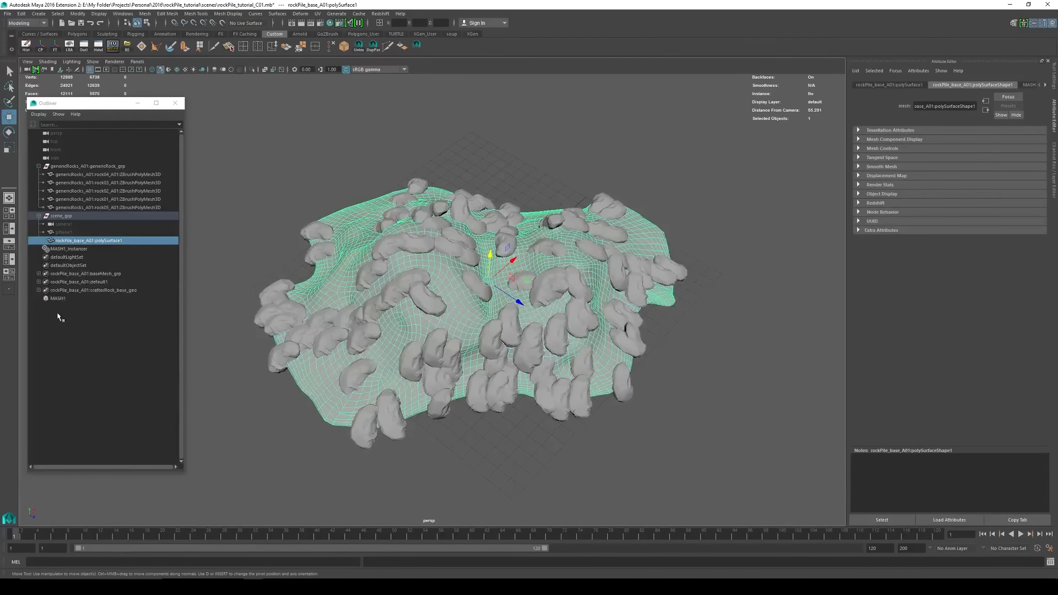
# Try turning off Calculate Rotation for the MASH1 network and check the rocks' orientation against the base mesh
pyautogui.click(58, 299)
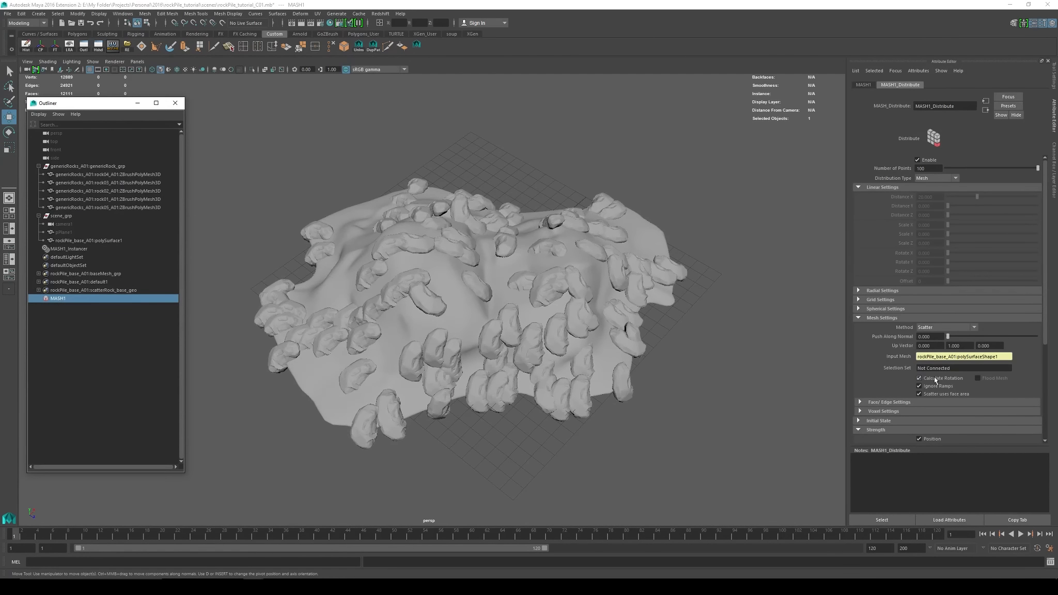
pyautogui.click(919, 379)
pyautogui.keyDown('alt'); pyautogui.moveTo(716, 346); pyautogui.dragTo(390, 301); pyautogui.keyUp('alt')
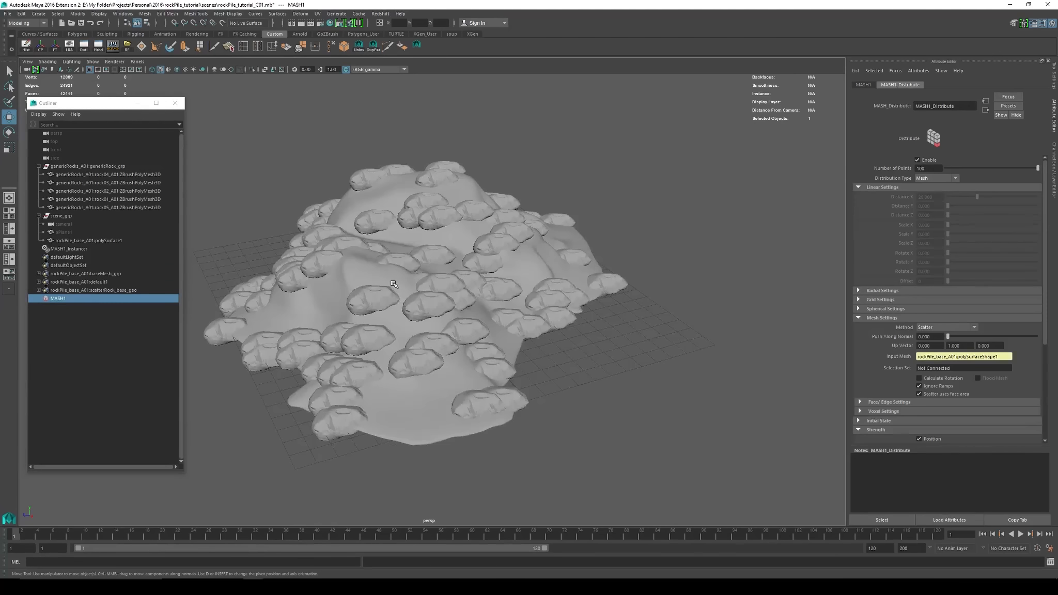
pyautogui.click(353, 273)
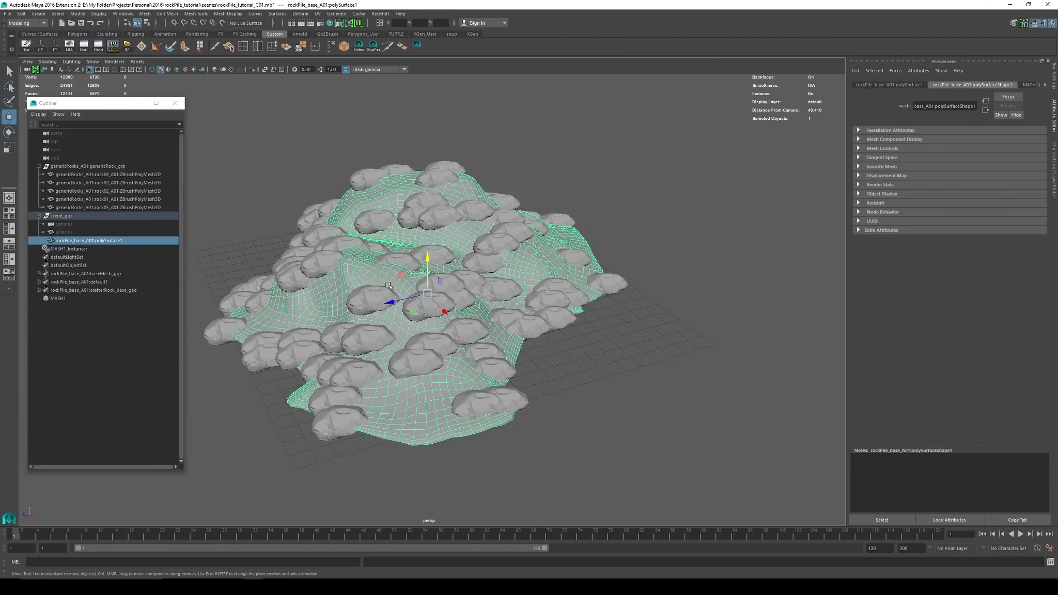
pyautogui.keyDown('alt'); pyautogui.moveTo(366, 312); pyautogui.dragTo(443, 307); pyautogui.keyUp('alt')
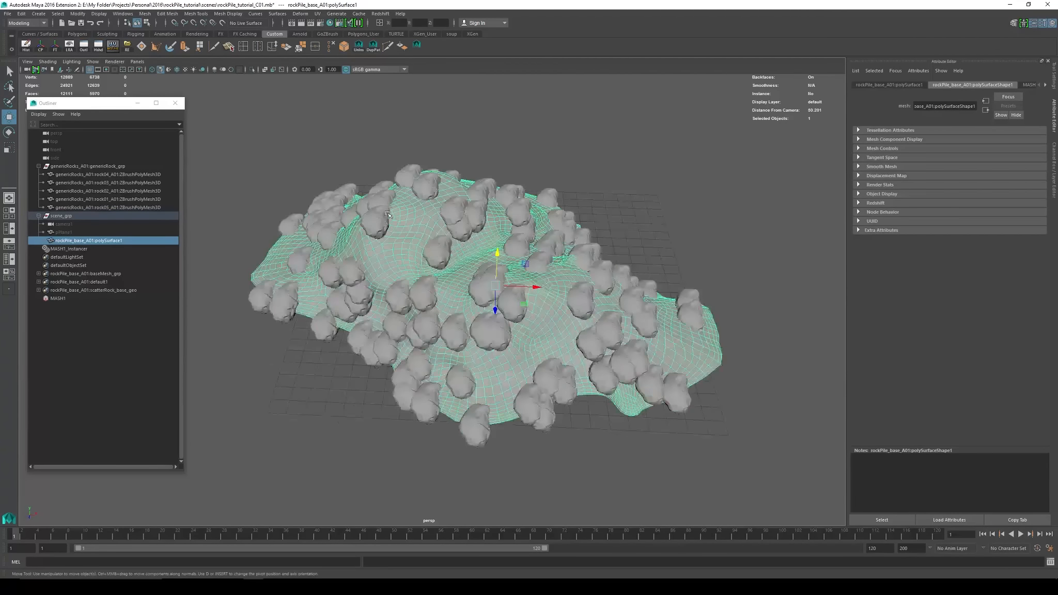
pyautogui.keyDown('alt'); pyautogui.moveTo(388, 215); pyautogui.dragTo(545, 280); pyautogui.keyUp('alt')
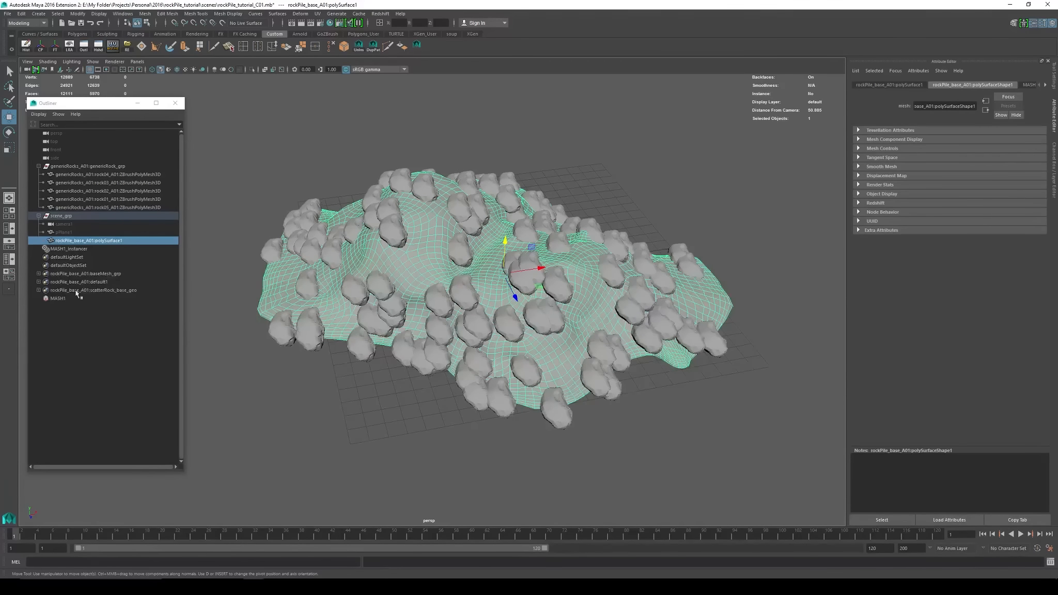
# Reselect the MASH1 network, examine the rocks' orientation from several angles, and turn Calculate Rotation back on
pyautogui.click(57, 298)
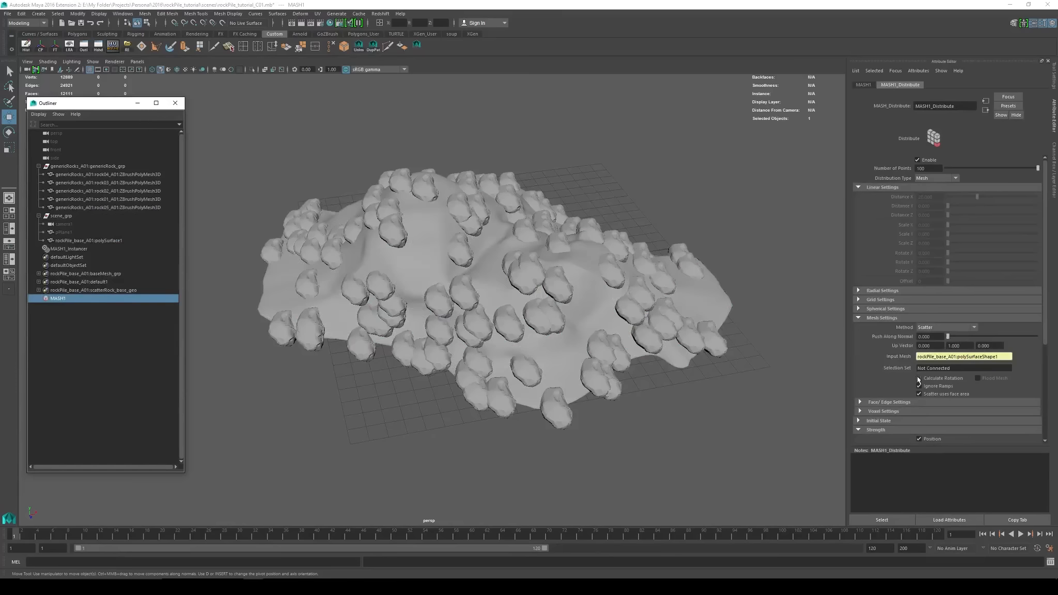
pyautogui.keyDown('alt'); pyautogui.moveTo(412, 232); pyautogui.dragTo(484, 268); pyautogui.keyUp('alt')
pyautogui.keyDown('alt'); pyautogui.moveTo(636, 314); pyautogui.dragTo(574, 327); pyautogui.keyUp('alt')
pyautogui.keyDown('alt'); pyautogui.moveTo(330, 250); pyautogui.dragTo(444, 261); pyautogui.keyUp('alt')
pyautogui.keyDown('alt'); pyautogui.moveTo(568, 334); pyautogui.dragTo(579, 317); pyautogui.keyUp('alt')
pyautogui.keyDown('alt'); pyautogui.moveTo(532, 268); pyautogui.dragTo(544, 250); pyautogui.keyUp('alt')
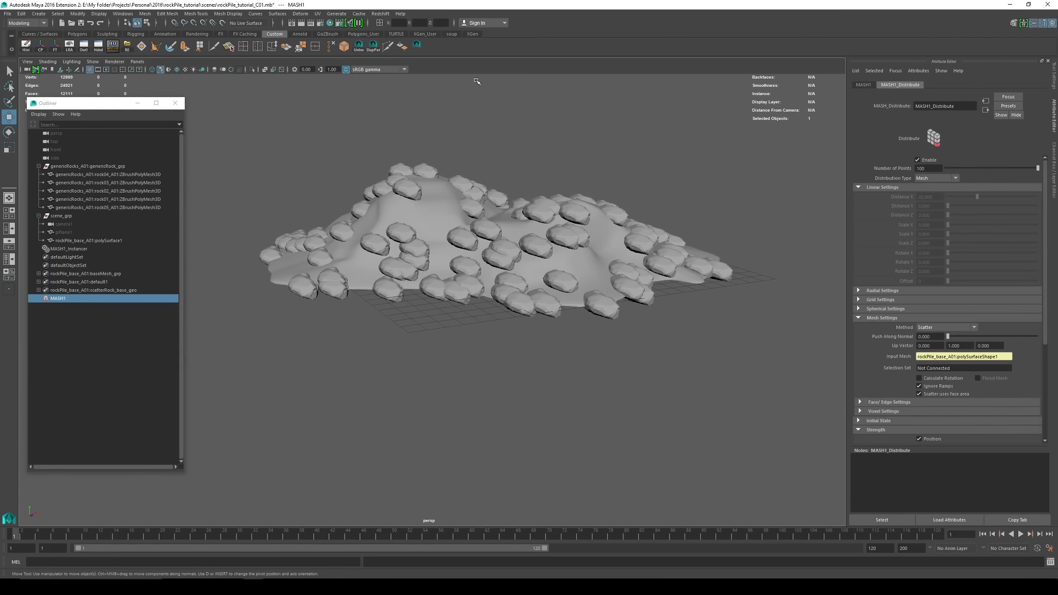
pyautogui.keyDown('alt'); pyautogui.moveTo(534, 114); pyautogui.dragTo(536, 140, button='middle'); pyautogui.keyUp('alt')
pyautogui.keyDown('alt'); pyautogui.moveTo(592, 167); pyautogui.dragTo(624, 226); pyautogui.keyUp('alt')
pyautogui.click(919, 378)
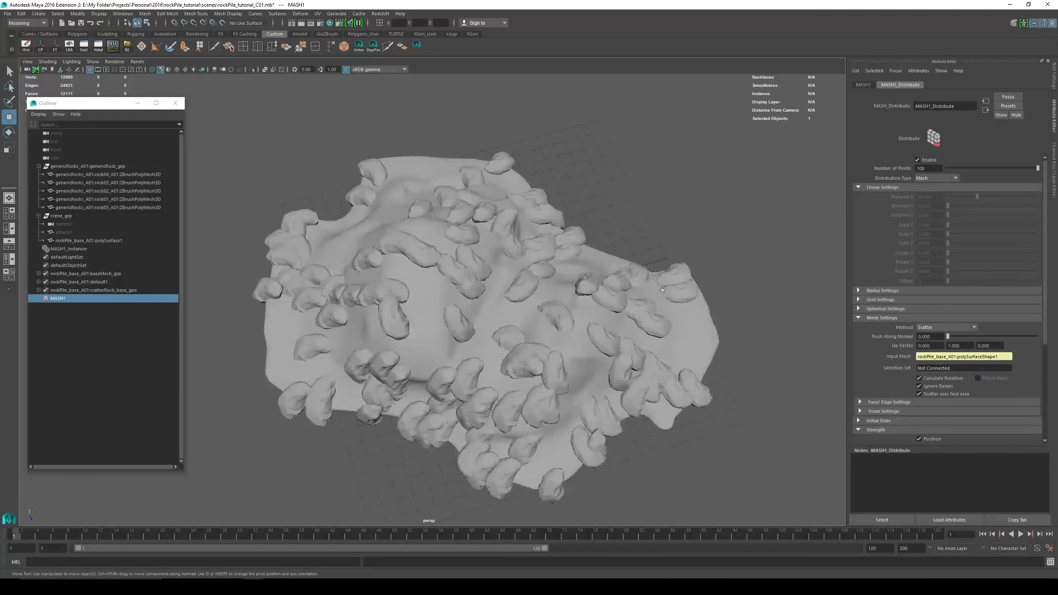
pyautogui.keyDown('alt'); pyautogui.moveTo(490, 350); pyautogui.dragTo(542, 304); pyautogui.keyUp('alt')
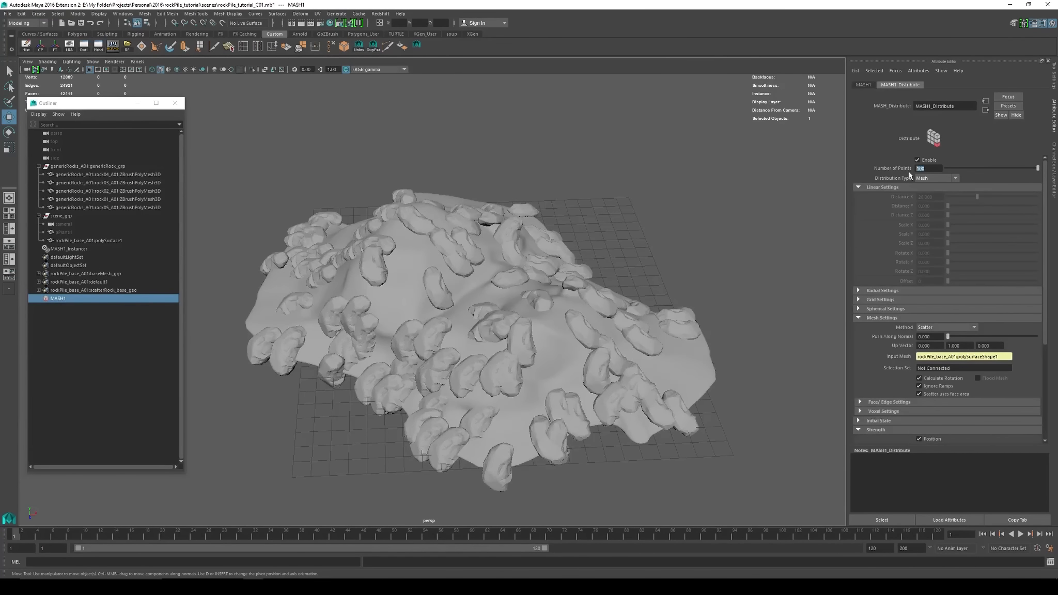
# Add an ID node to the IDs of the MASH1 network so that it instances the different rock models
pyautogui.keyDown('alt'); pyautogui.moveTo(558, 226); pyautogui.dragTo(632, 234); pyautogui.keyUp('alt')
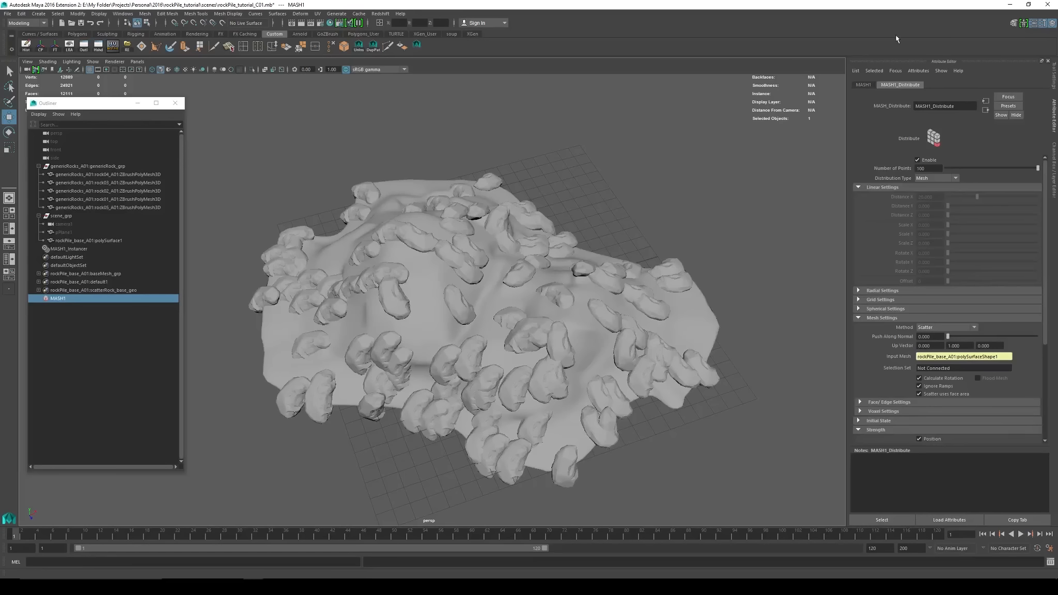
pyautogui.click(862, 85)
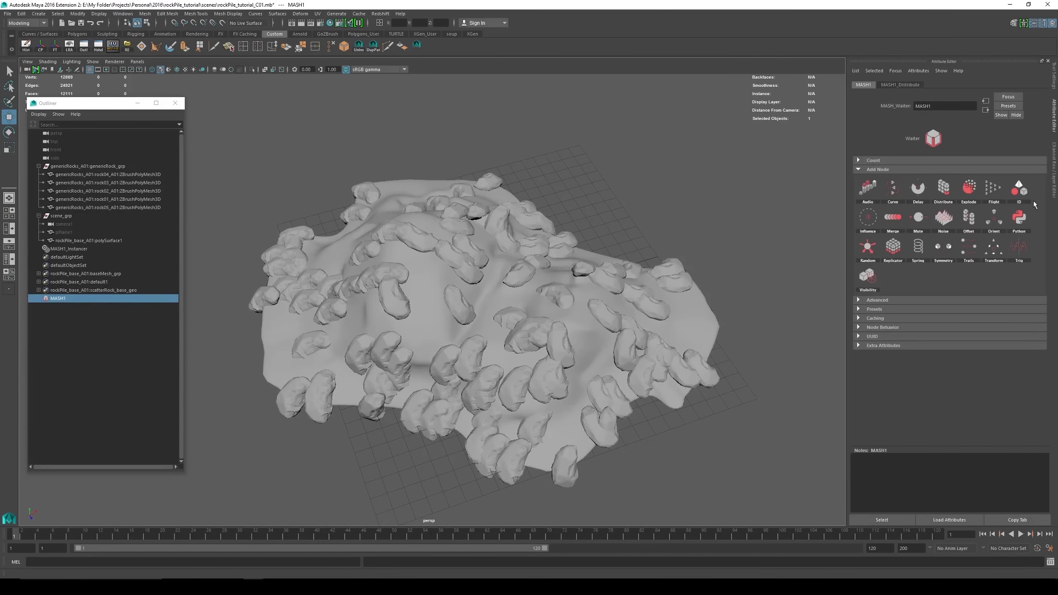
pyautogui.click(1018, 192)
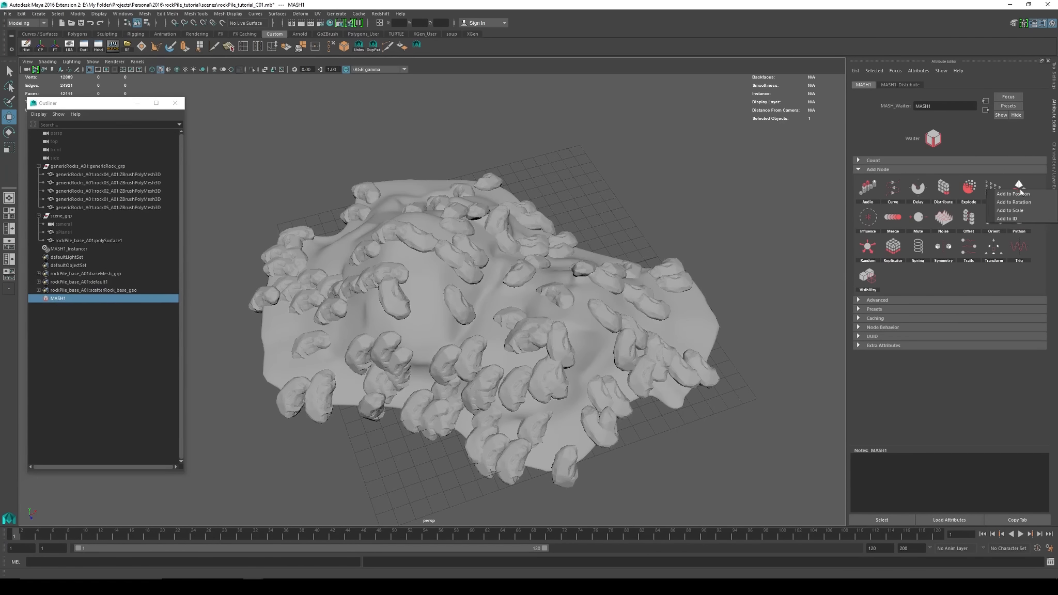
pyautogui.click(1005, 219)
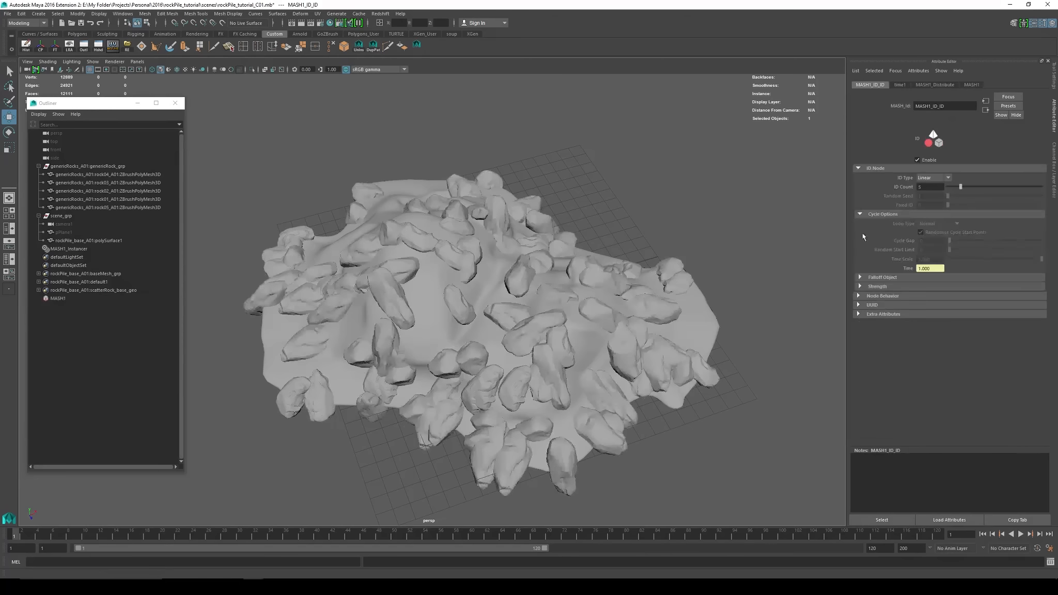
# Set the MASH1 ID node's ID Type to Random and check the mix of rocks from several angles
pyautogui.click(928, 178)
pyautogui.click(927, 196)
pyautogui.keyDown('alt'); pyautogui.moveTo(569, 268); pyautogui.dragTo(591, 239); pyautogui.keyUp('alt')
pyautogui.keyDown('alt'); pyautogui.moveTo(532, 269); pyautogui.dragTo(527, 295); pyautogui.keyUp('alt')
pyautogui.keyDown('alt'); pyautogui.moveTo(409, 295); pyautogui.dragTo(462, 313); pyautogui.keyUp('alt')
pyautogui.keyDown('alt'); pyautogui.moveTo(368, 364); pyautogui.dragTo(286, 304); pyautogui.keyUp('alt')
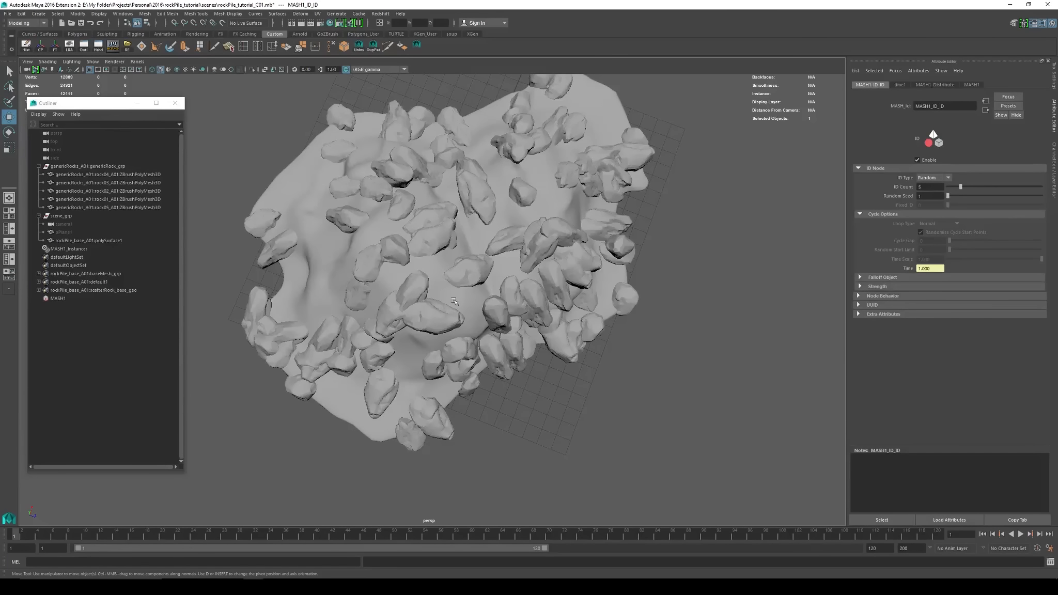
pyautogui.keyDown('alt'); pyautogui.moveTo(376, 301); pyautogui.dragTo(509, 305); pyautogui.keyUp('alt')
pyautogui.keyDown('alt'); pyautogui.moveTo(490, 264); pyautogui.dragTo(486, 279); pyautogui.keyUp('alt')
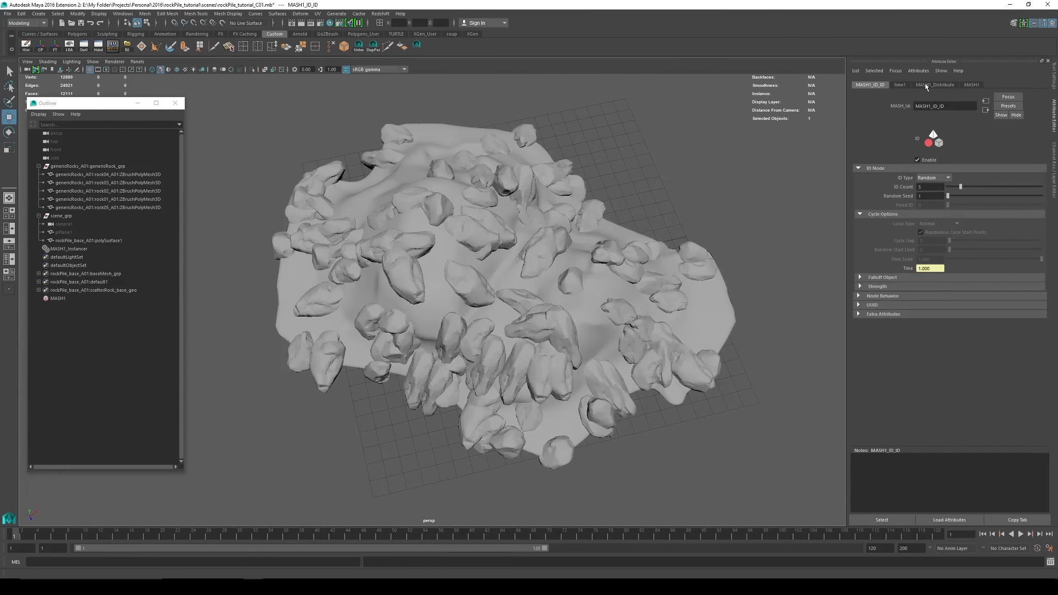
# Add a Random node to the scale of the MASH1 network and check its effect on the rocks
pyautogui.click(972, 85)
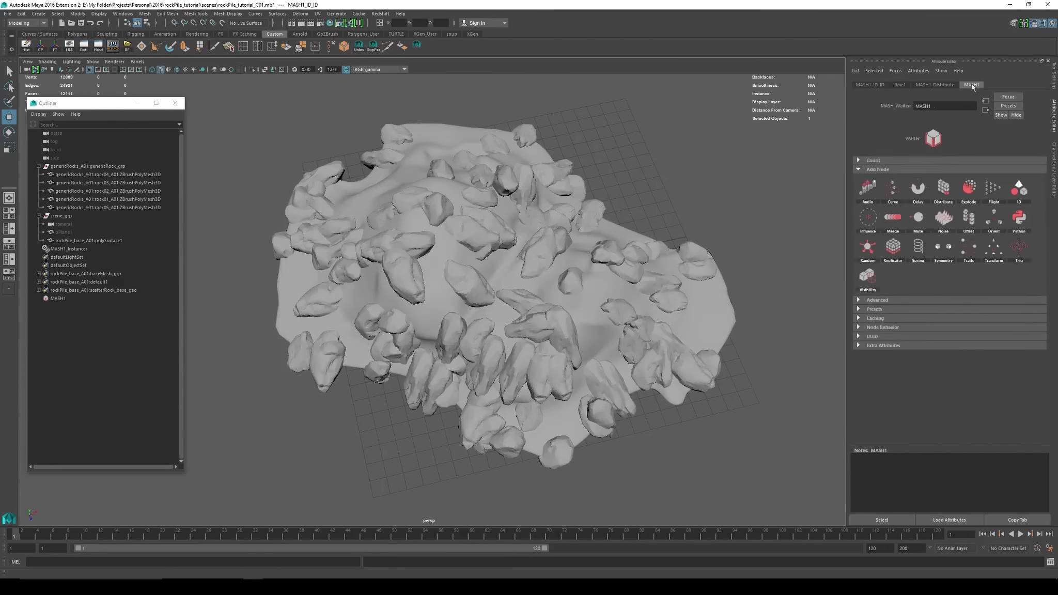
pyautogui.click(872, 248)
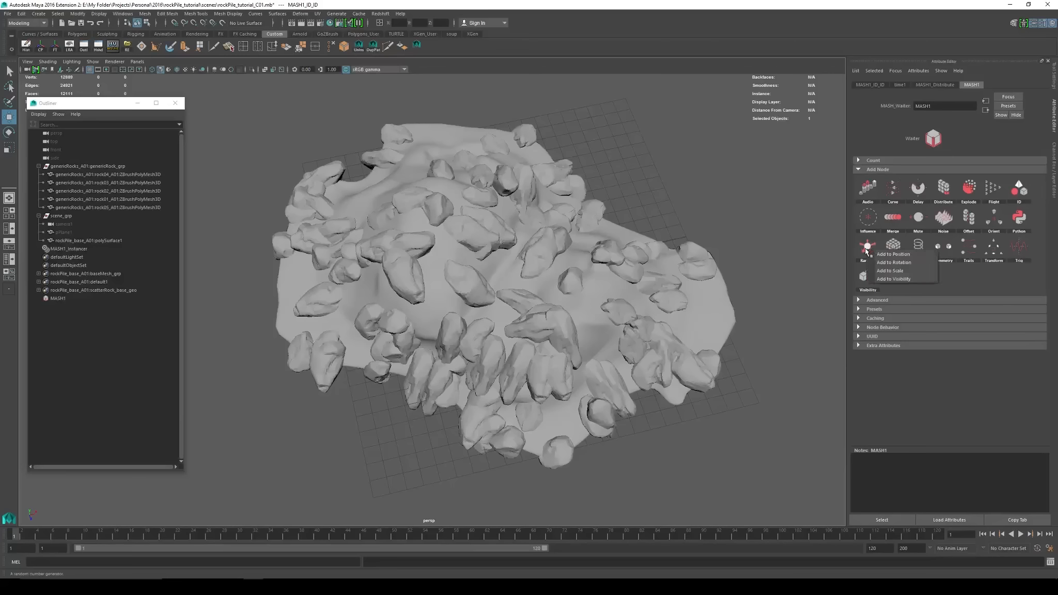
pyautogui.click(890, 270)
pyautogui.keyDown('alt'); pyautogui.moveTo(652, 258); pyautogui.dragTo(537, 266, button='right'); pyautogui.keyUp('alt')
pyautogui.keyDown('alt'); pyautogui.moveTo(537, 266); pyautogui.dragTo(492, 256); pyautogui.keyUp('alt')
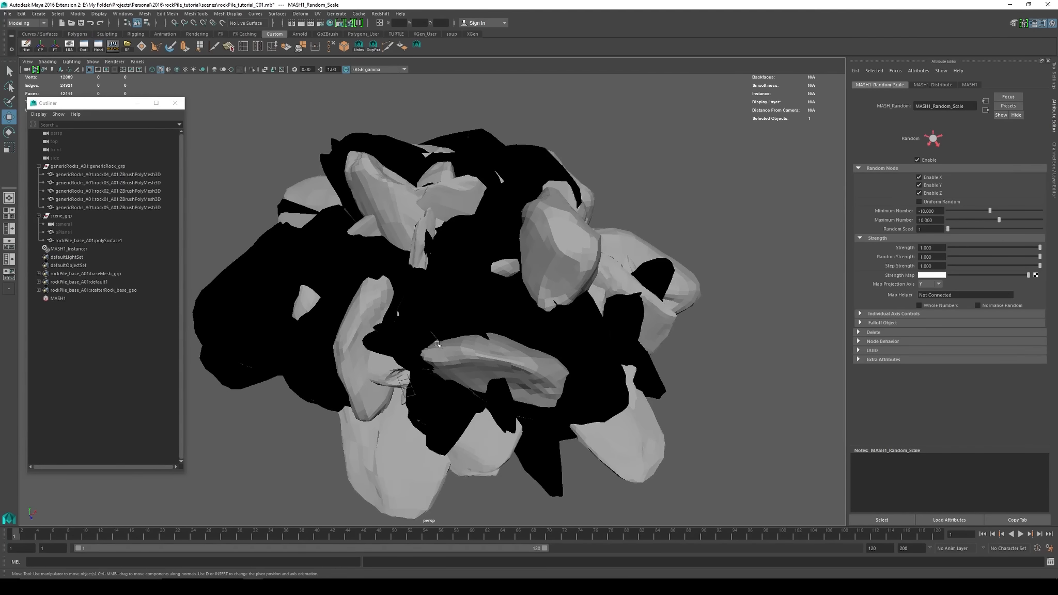
# Set the Maximum and Minimum Number of the MASH1 scale Random node to 0 and check the rocks' sizes
pyautogui.doubleClick(922, 219)
pyautogui.moveTo(934, 221); pyautogui.dragTo(894, 219)
pyautogui.write('0')
pyautogui.press('Return')
pyautogui.moveTo(936, 211); pyautogui.dragTo(819, 199)
pyautogui.write('0')
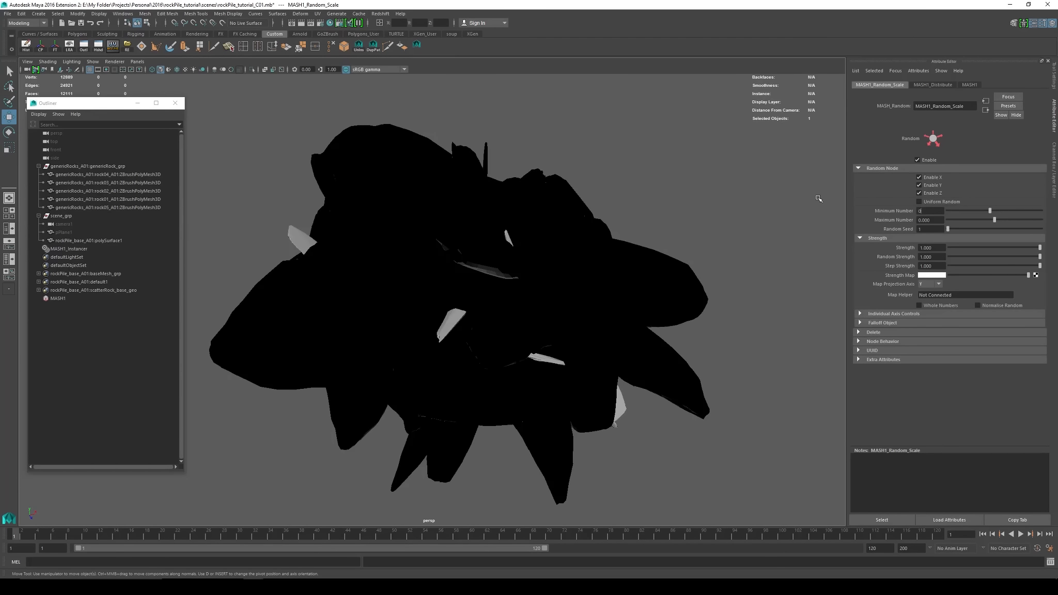
pyautogui.press('Return')
pyautogui.keyDown('alt'); pyautogui.moveTo(595, 212); pyautogui.dragTo(617, 225); pyautogui.keyUp('alt')
pyautogui.keyDown('alt'); pyautogui.moveTo(618, 225); pyautogui.dragTo(707, 223, button='right'); pyautogui.keyUp('alt')
pyautogui.keyDown('alt'); pyautogui.moveTo(708, 223); pyautogui.dragTo(723, 235); pyautogui.keyUp('alt')
pyautogui.keyDown('alt'); pyautogui.moveTo(723, 235); pyautogui.dragTo(827, 225, button='right'); pyautogui.keyUp('alt')
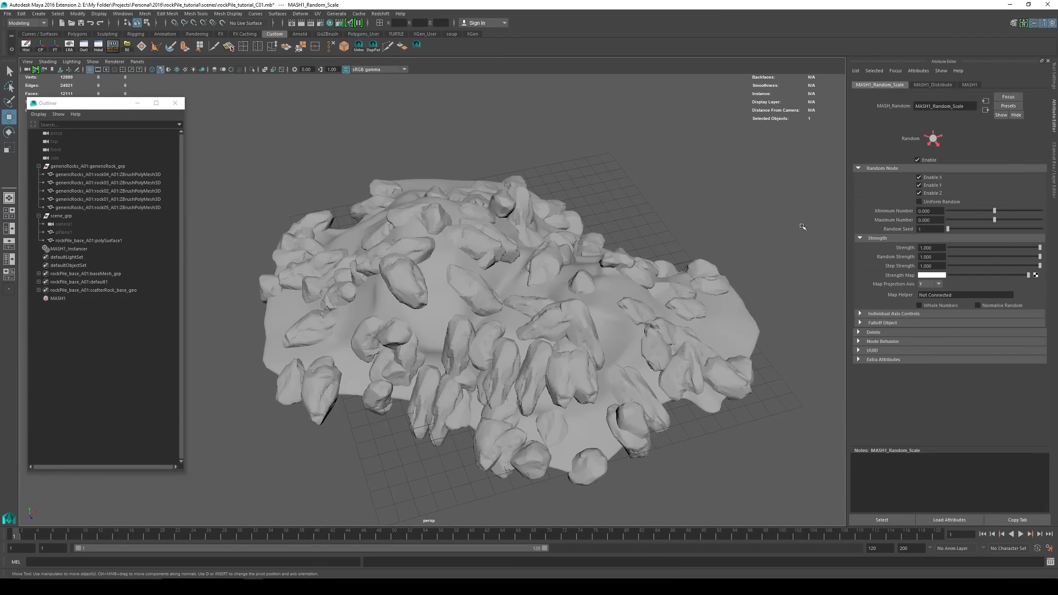
pyautogui.keyDown('alt'); pyautogui.moveTo(800, 225); pyautogui.dragTo(785, 220, button='middle'); pyautogui.keyUp('alt')
pyautogui.keyDown('alt'); pyautogui.moveTo(663, 201); pyautogui.dragTo(675, 200); pyautogui.keyUp('alt')
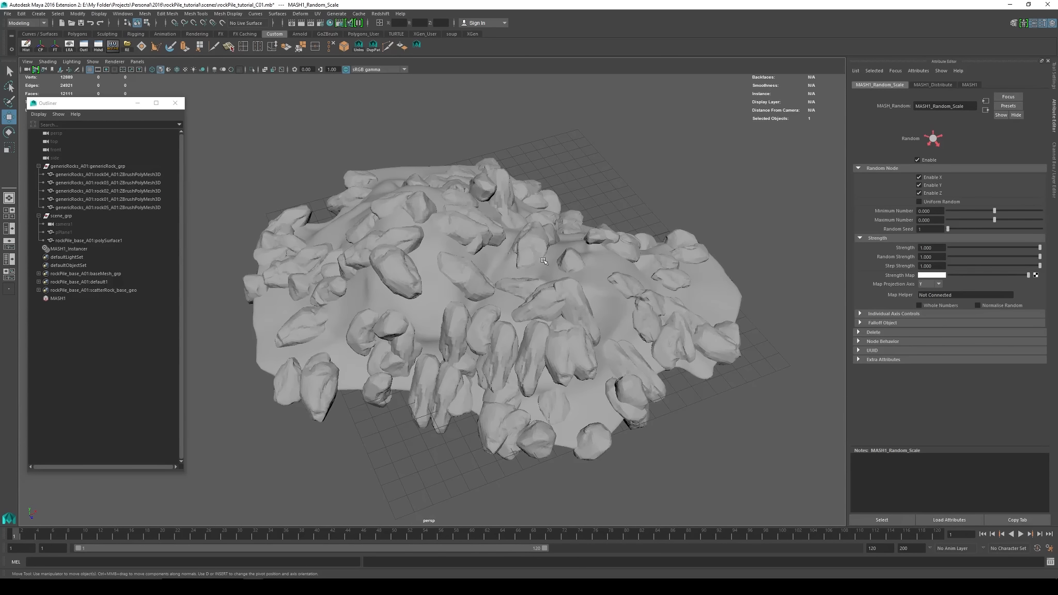
# Set the scale Random node's Minimum Number to -0.5 and its Maximum Number to 0.5
pyautogui.click(934, 213)
pyautogui.write('-0.5')
pyautogui.press('Return')
pyautogui.click(934, 220)
pyautogui.write('0.5')
pyautogui.press('Return')
# Examine the scattered rocks from several angles and distances for stretched or squashed shapes
pyautogui.keyDown('alt'); pyautogui.moveTo(652, 242); pyautogui.dragTo(483, 119); pyautogui.keyUp('alt')
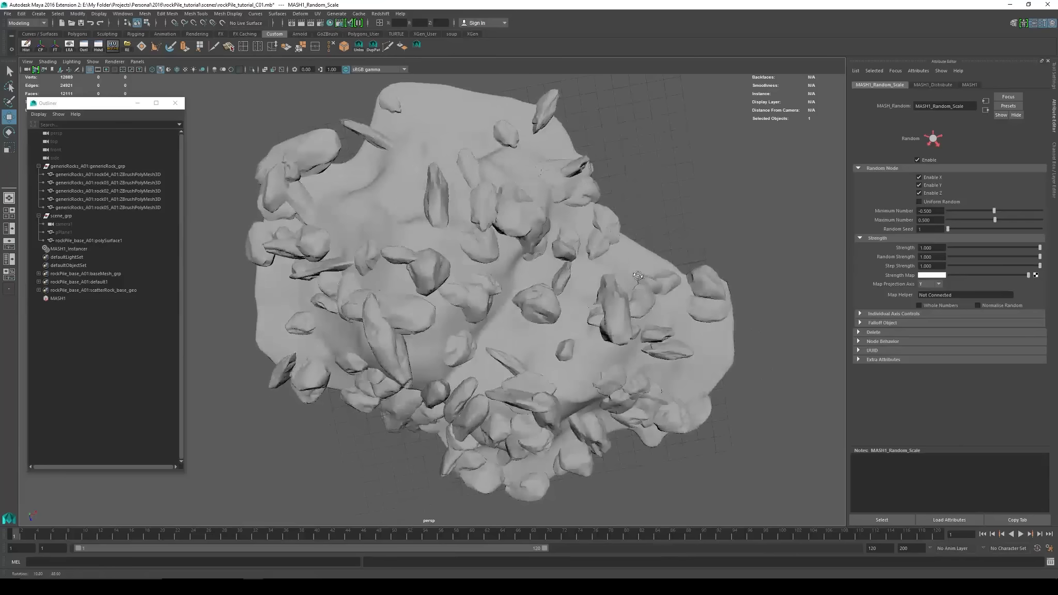
pyautogui.keyDown('alt'); pyautogui.moveTo(569, 354); pyautogui.dragTo(558, 258); pyautogui.keyUp('alt')
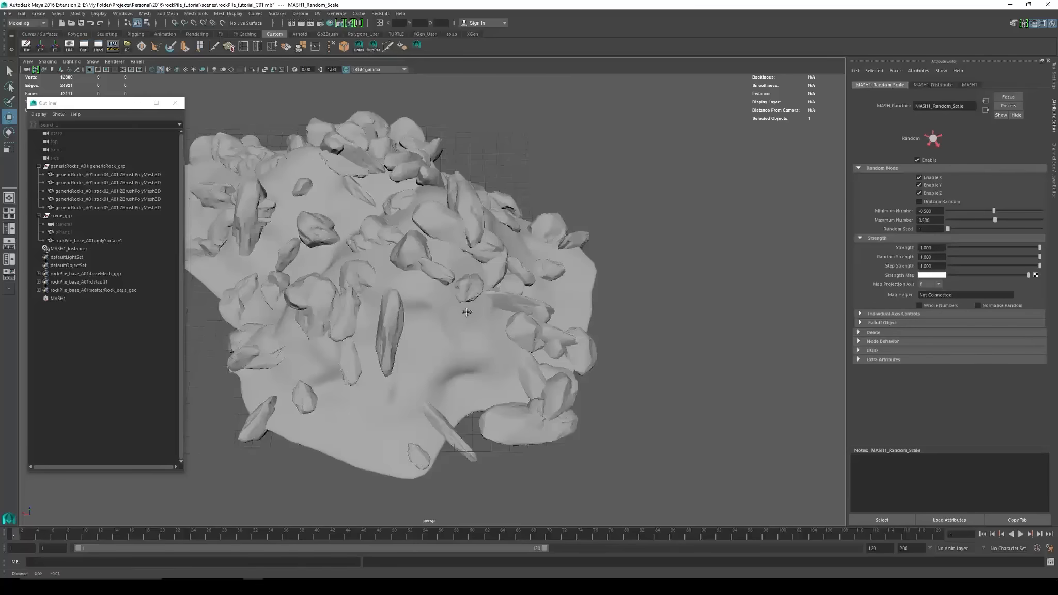
pyautogui.keyDown('alt'); pyautogui.moveTo(558, 258); pyautogui.dragTo(547, 191, button='middle'); pyautogui.keyUp('alt')
pyautogui.keyDown('alt'); pyautogui.moveTo(496, 248); pyautogui.dragTo(553, 279, button='right'); pyautogui.keyUp('alt')
pyautogui.keyDown('alt'); pyautogui.moveTo(537, 281); pyautogui.dragTo(514, 248); pyautogui.keyUp('alt')
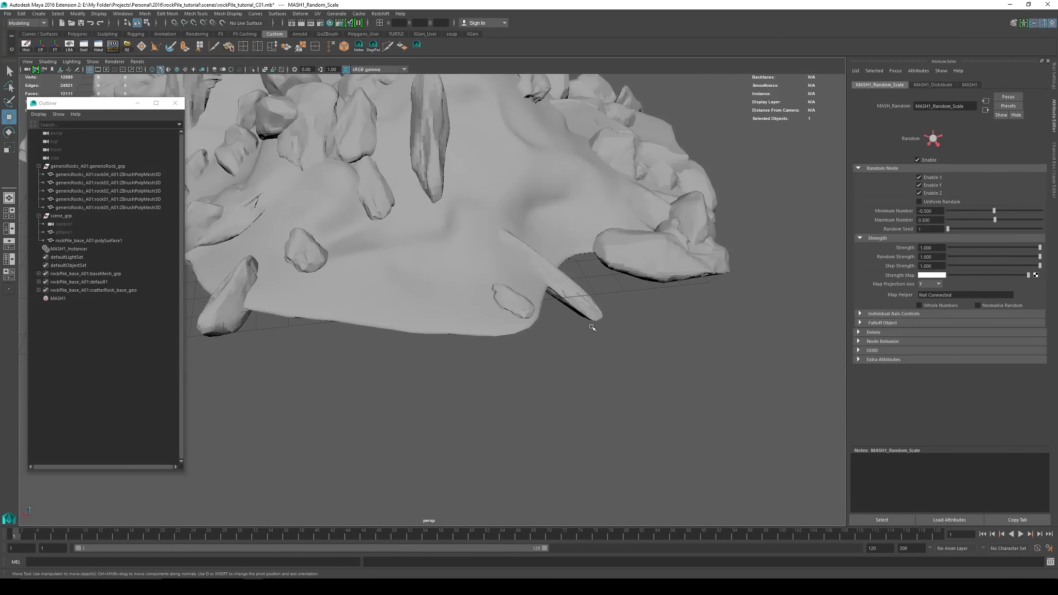
pyautogui.keyDown('alt'); pyautogui.moveTo(475, 229); pyautogui.dragTo(532, 298, button='middle'); pyautogui.keyUp('alt')
pyautogui.keyDown('alt'); pyautogui.moveTo(532, 298); pyautogui.dragTo(419, 258, button='right'); pyautogui.keyUp('alt')
pyautogui.keyDown('alt'); pyautogui.moveTo(419, 259); pyautogui.dragTo(465, 268); pyautogui.keyUp('alt')
pyautogui.keyDown('alt'); pyautogui.moveTo(465, 269); pyautogui.dragTo(532, 325, button='middle'); pyautogui.keyUp('alt')
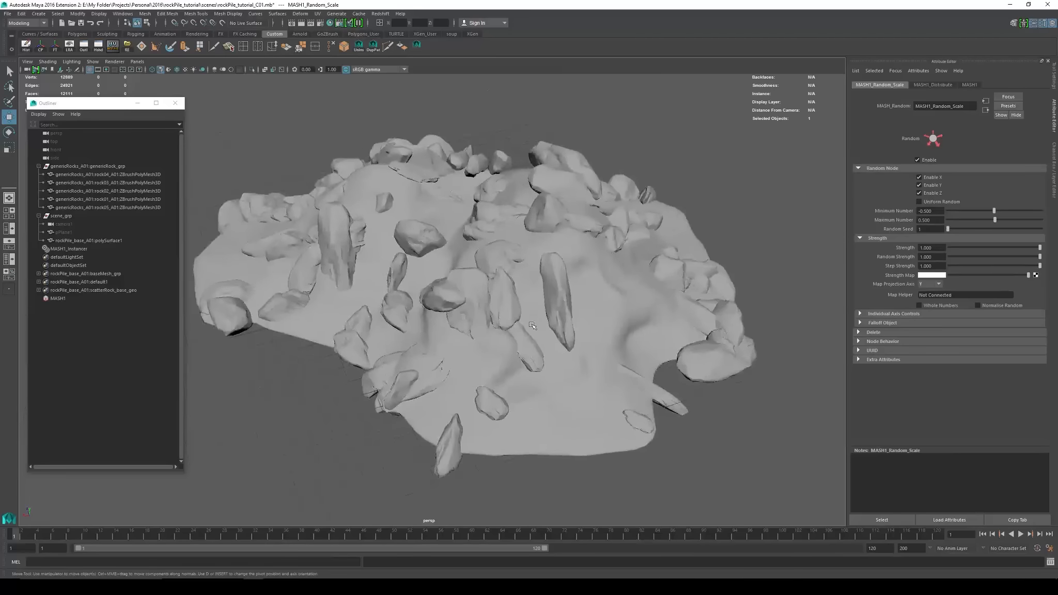
pyautogui.keyDown('alt'); pyautogui.moveTo(532, 326); pyautogui.dragTo(360, 238); pyautogui.keyUp('alt')
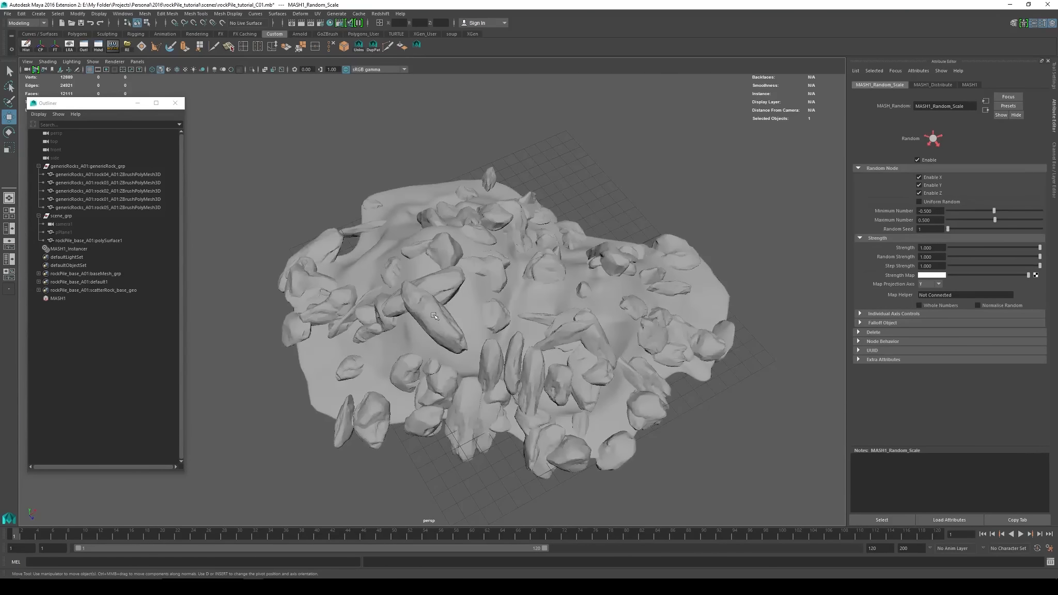
pyautogui.keyDown('alt'); pyautogui.moveTo(434, 316); pyautogui.dragTo(584, 305); pyautogui.keyUp('alt')
pyautogui.keyDown('alt'); pyautogui.moveTo(584, 305); pyautogui.dragTo(685, 305, button='right'); pyautogui.keyUp('alt')
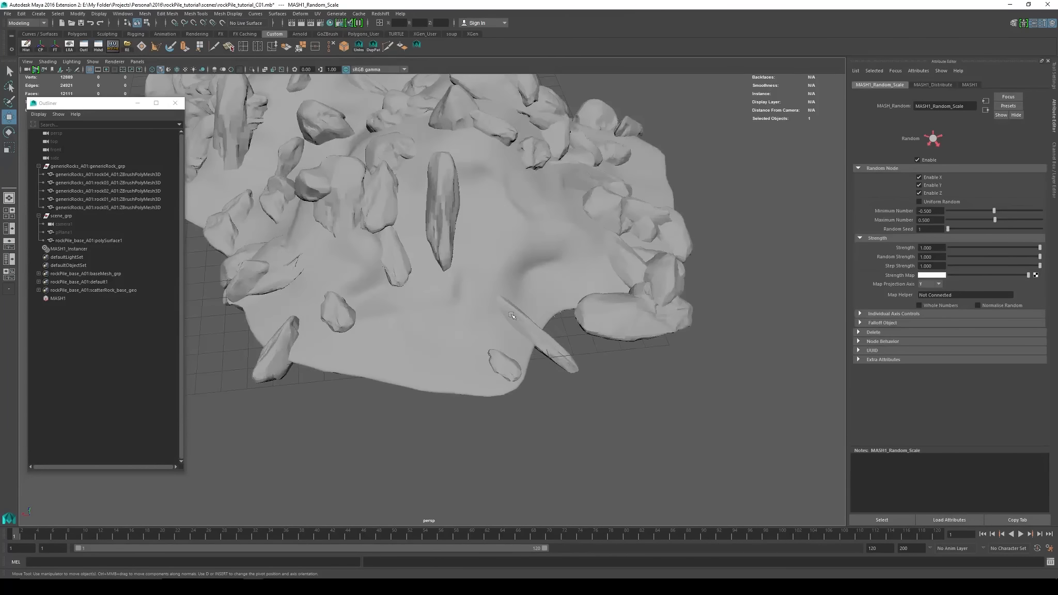
pyautogui.keyDown('alt'); pyautogui.moveTo(510, 295); pyautogui.dragTo(331, 381); pyautogui.keyUp('alt')
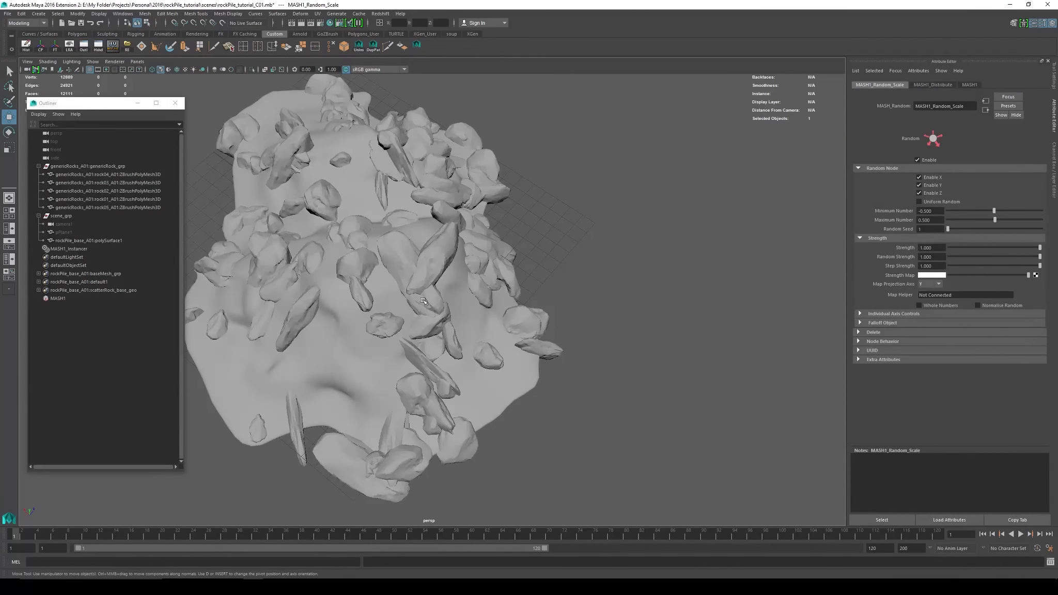
pyautogui.keyDown('alt'); pyautogui.moveTo(571, 297); pyautogui.dragTo(344, 155); pyautogui.keyUp('alt')
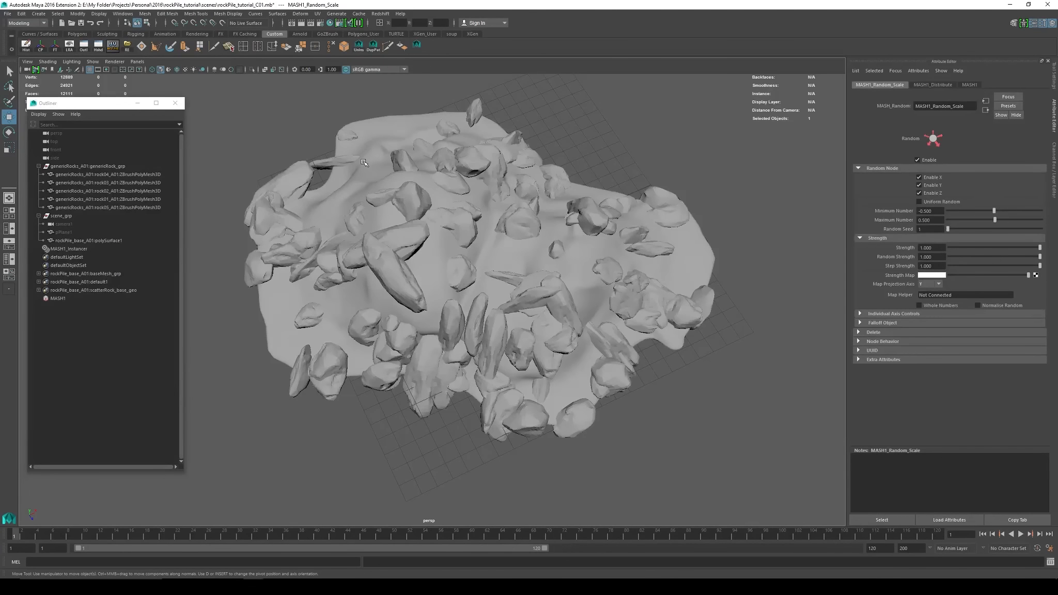
# Enable Uniform Random on the MASH1 scale Random node and check the rocks' proportions
pyautogui.click(921, 202)
pyautogui.keyDown('alt'); pyautogui.moveTo(540, 281); pyautogui.dragTo(584, 302); pyautogui.keyUp('alt')
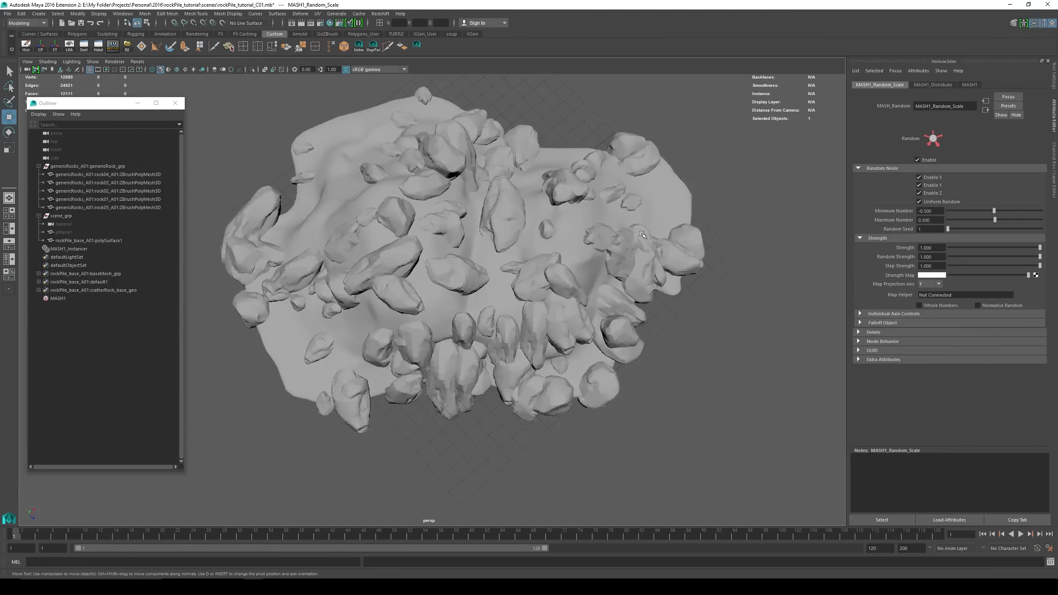
pyautogui.keyDown('alt'); pyautogui.moveTo(683, 222); pyautogui.dragTo(601, 267); pyautogui.keyUp('alt')
# Try scaling the base mesh uniformly to see how the rocks respond, and undo the scaling
pyautogui.click(705, 294)
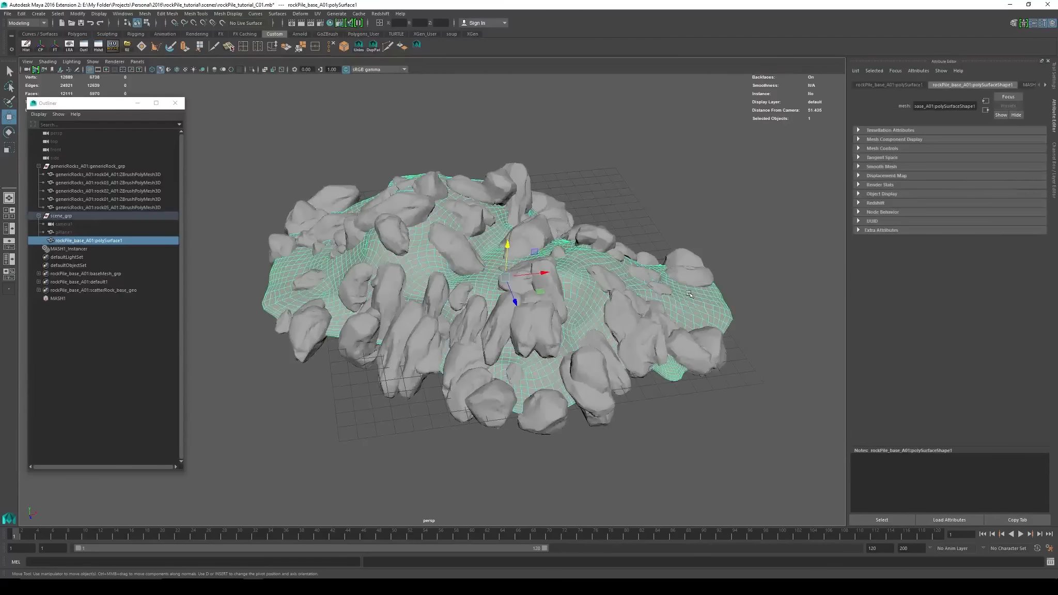
pyautogui.press('r')
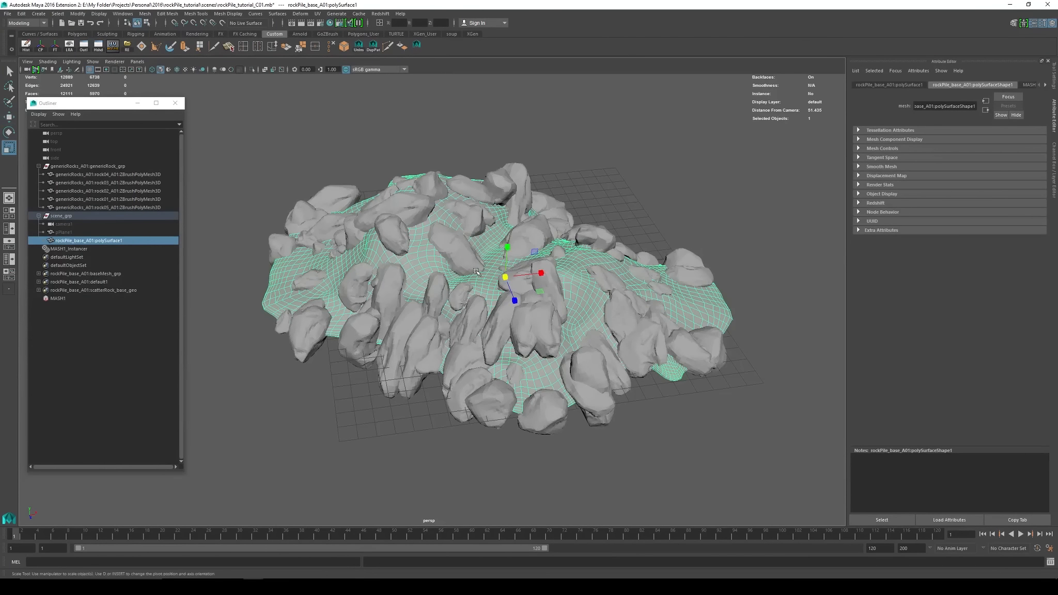
pyautogui.moveTo(505, 278); pyautogui.dragTo(519, 249)
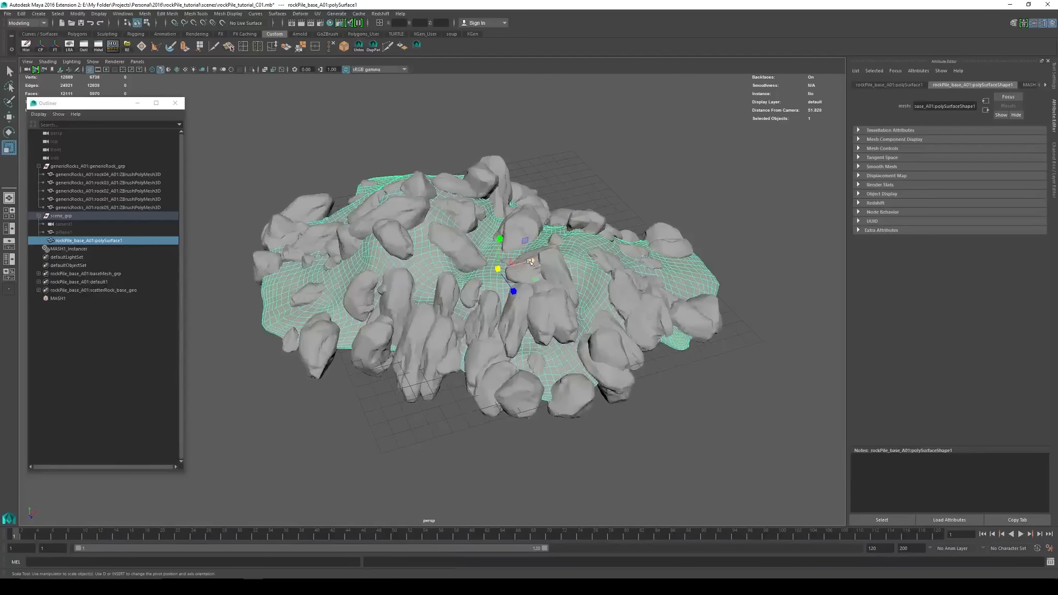
pyautogui.moveTo(335, 307); pyautogui.dragTo(547, 268, button='middle')
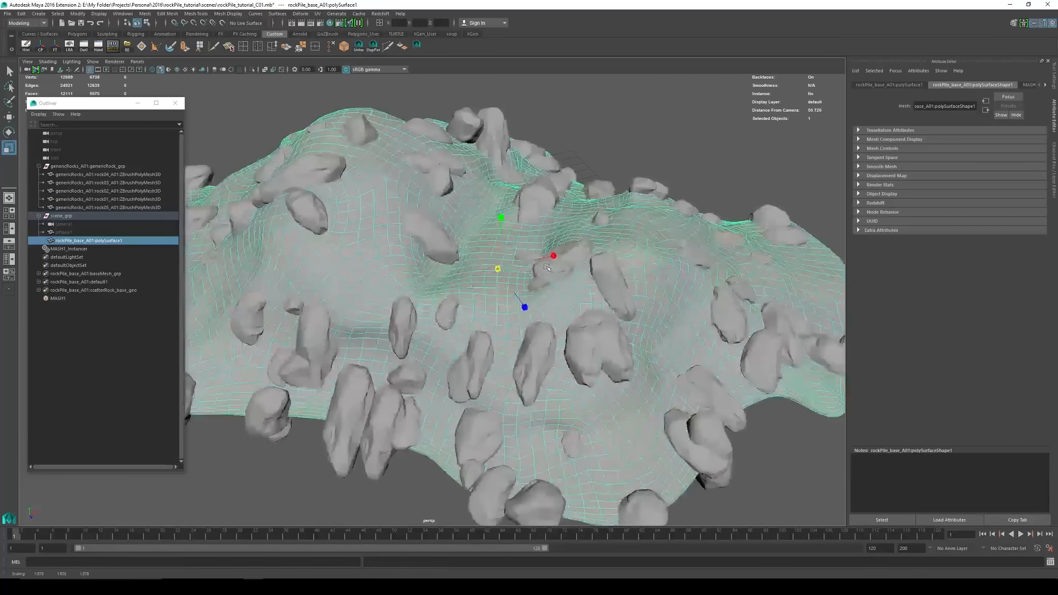
pyautogui.hotkey('ctrl', 'z')
pyautogui.hotkey('ctrl', 'z')
pyautogui.hotkey('ctrl', 'z')
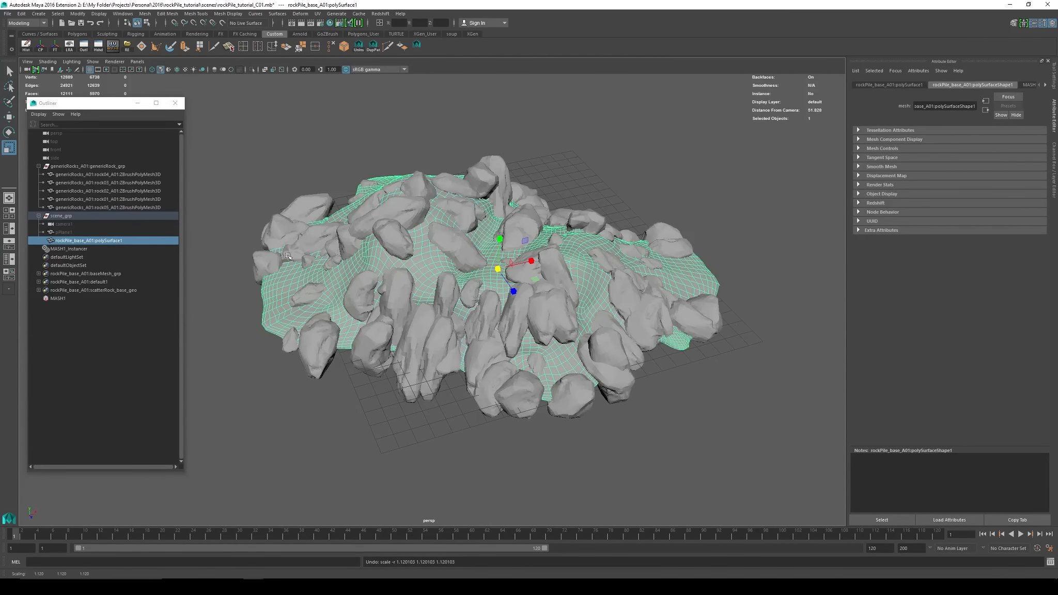
# Reselect the MASH1 network, try switching off Enable Y and Enable X on its scale Random node, and switch both back on
pyautogui.keyDown('alt'); pyautogui.moveTo(444, 232); pyautogui.dragTo(473, 276); pyautogui.keyUp('alt')
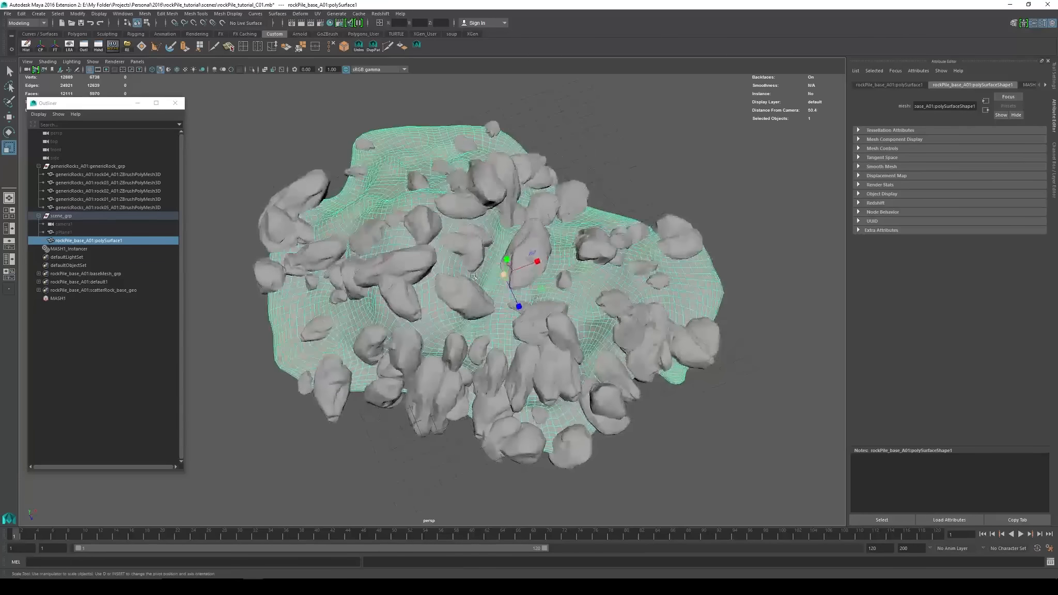
pyautogui.click(58, 298)
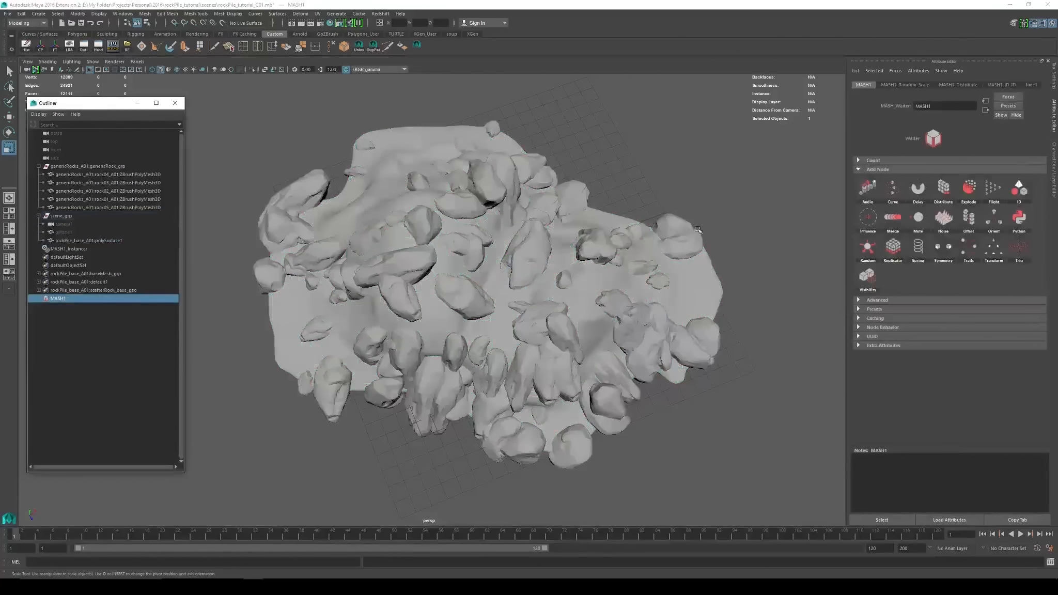
pyautogui.click(911, 85)
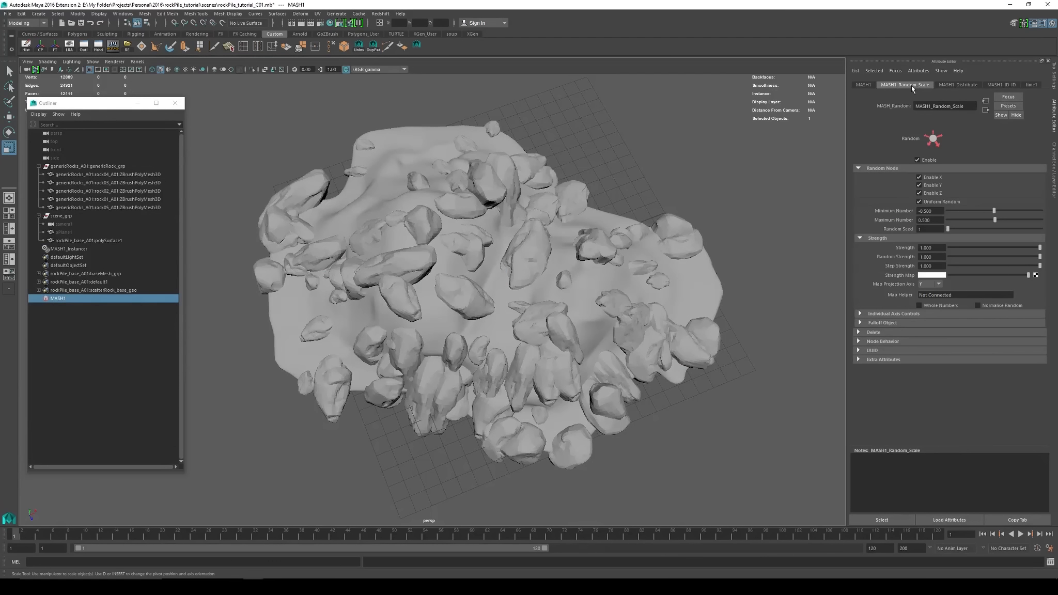
pyautogui.click(918, 185)
pyautogui.keyDown('alt'); pyautogui.moveTo(672, 248); pyautogui.dragTo(679, 190); pyautogui.keyUp('alt')
pyautogui.click(919, 185)
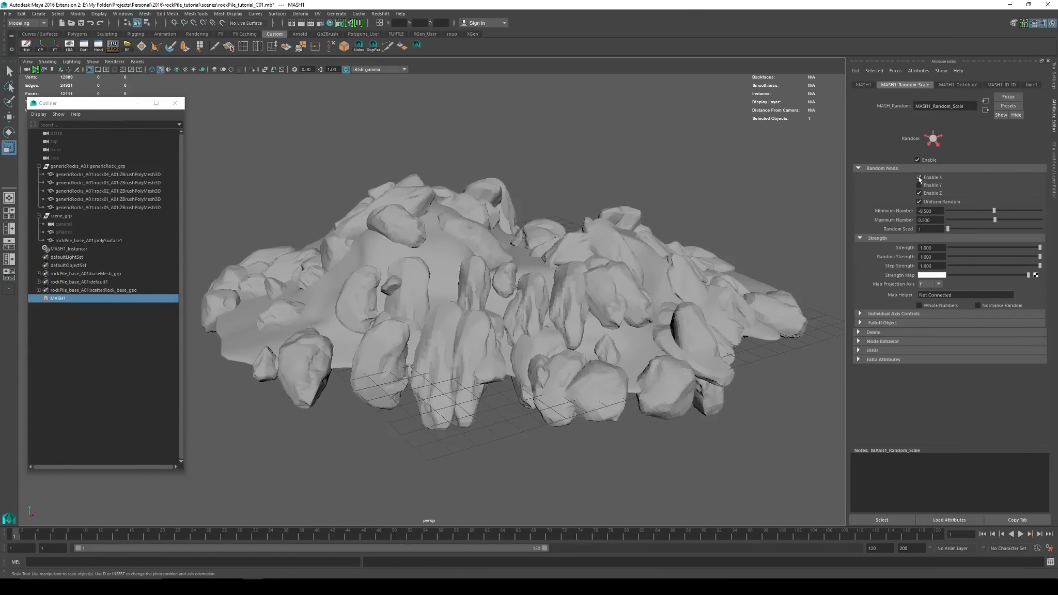
pyautogui.click(919, 178)
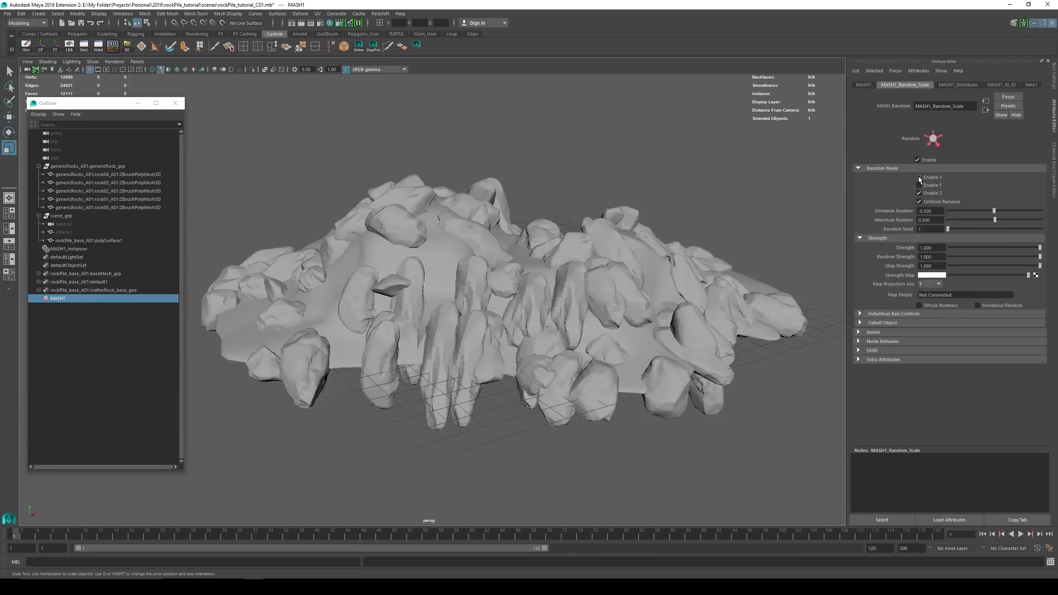
pyautogui.click(920, 178)
pyautogui.click(919, 185)
pyautogui.keyDown('alt'); pyautogui.moveTo(675, 394); pyautogui.dragTo(476, 277); pyautogui.keyUp('alt')
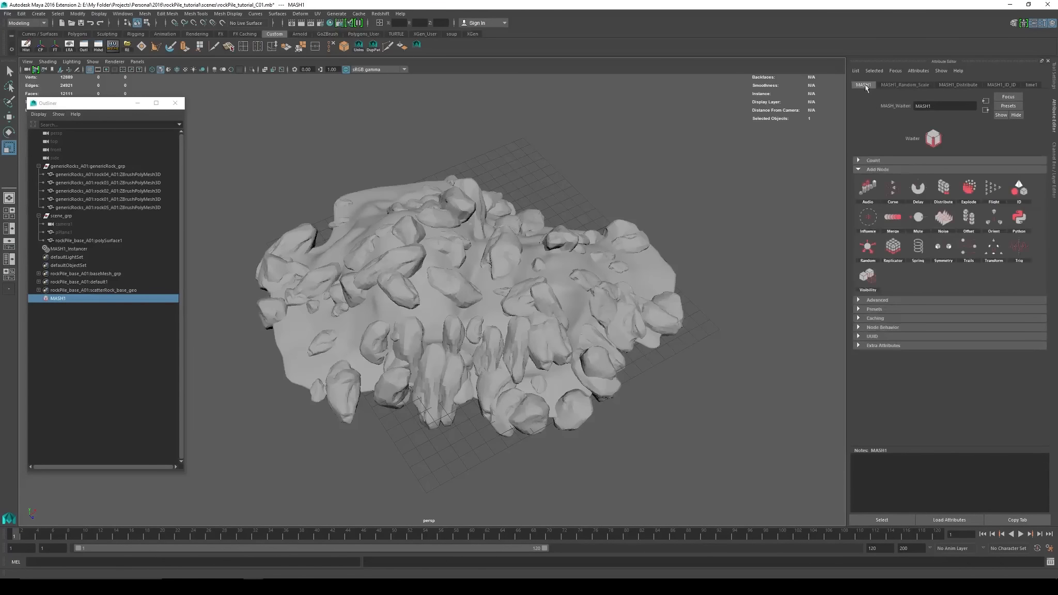
# On the MASH1 network's rotation Random node, set the Minimum Number to -360 and the Maximum Number to 360
pyautogui.rightClick(871, 252)
pyautogui.click(903, 265)
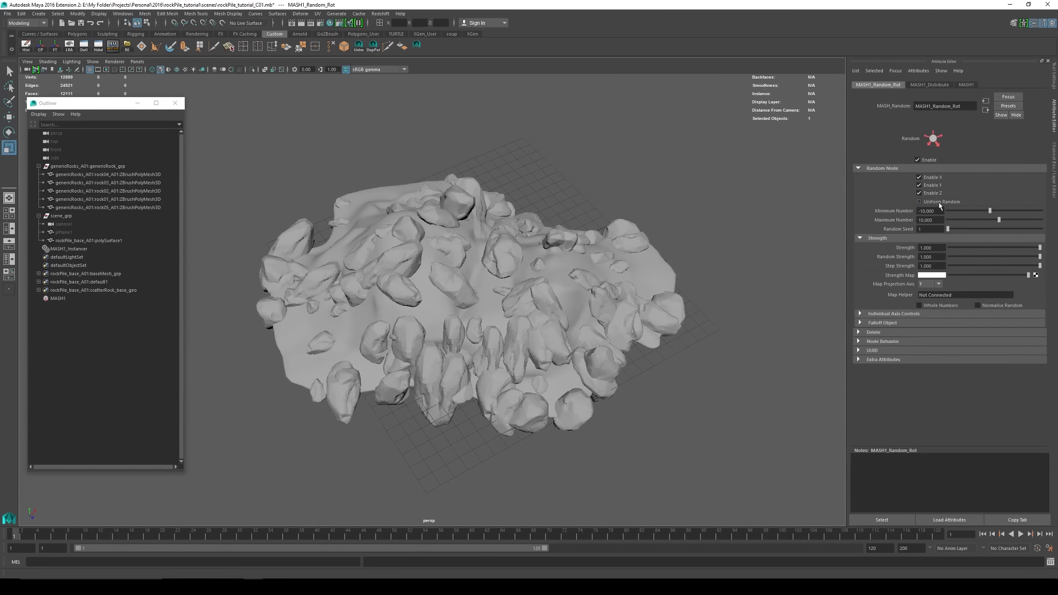
pyautogui.click(927, 211)
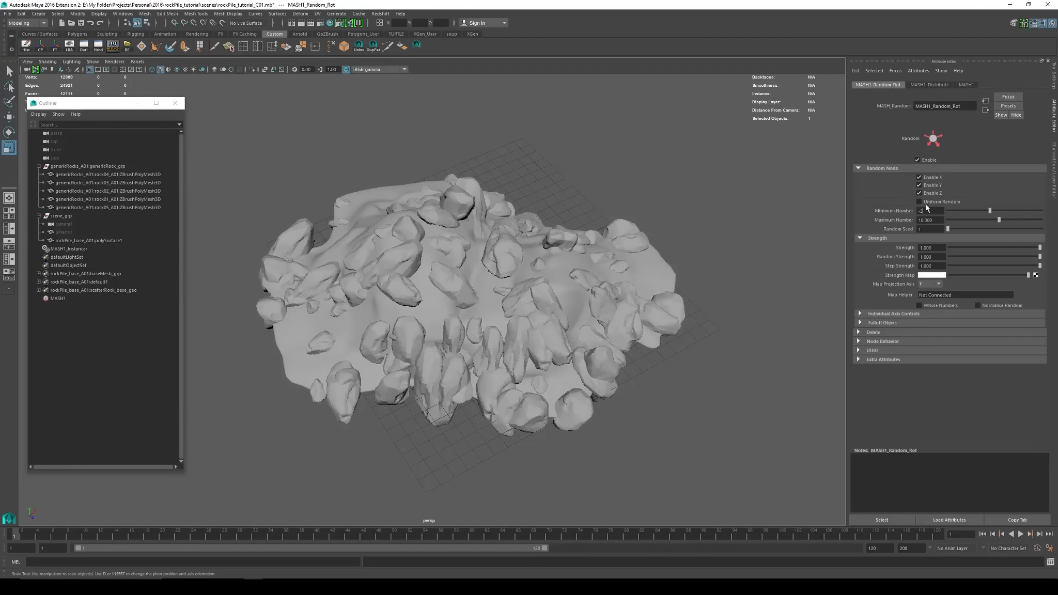
pyautogui.write('-360')
pyautogui.press('Return')
pyautogui.press('Tab')
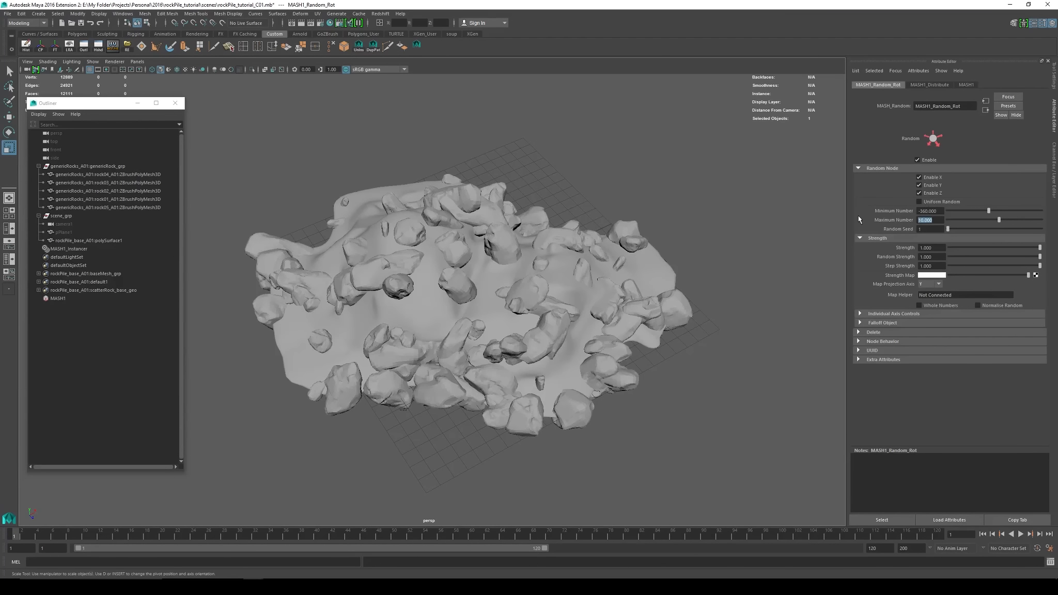
pyautogui.write('360')
pyautogui.press('Return')
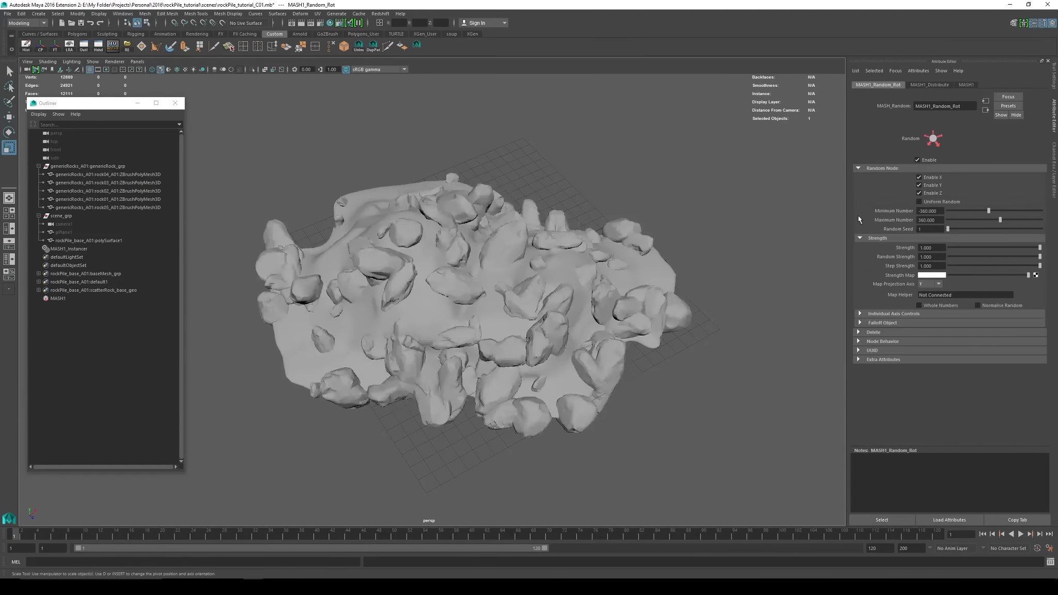
pyautogui.keyDown('alt'); pyautogui.moveTo(596, 186); pyautogui.dragTo(492, 263); pyautogui.keyUp('alt')
pyautogui.keyDown('alt'); pyautogui.moveTo(344, 273); pyautogui.dragTo(519, 278); pyautogui.keyUp('alt')
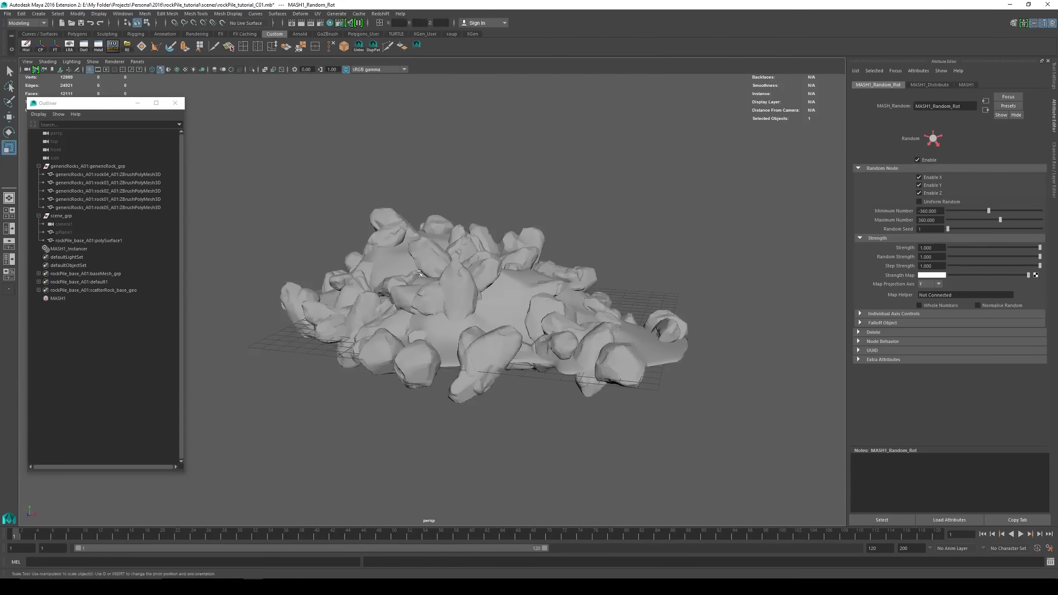
pyautogui.keyDown('alt'); pyautogui.moveTo(418, 273); pyautogui.dragTo(515, 293); pyautogui.keyUp('alt')
pyautogui.scroll(4, 464, 279)
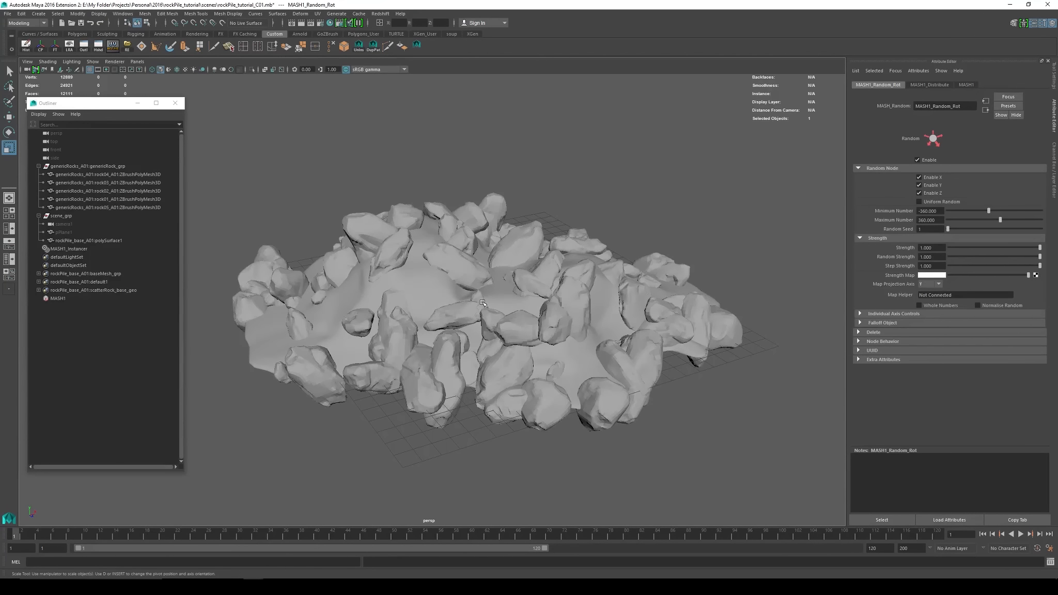
pyautogui.keyDown('alt'); pyautogui.moveTo(483, 303); pyautogui.dragTo(463, 326); pyautogui.keyUp('alt')
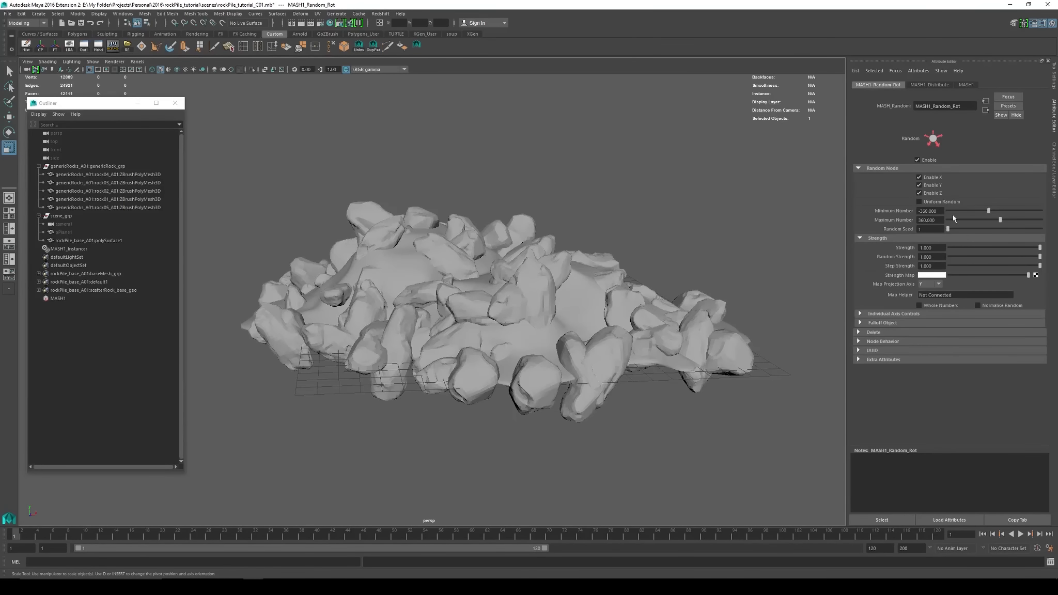
# Try a narrower rotation range on the MASH1_Random_Rot node, with Minimum Number -45 and Maximum Number 45
pyautogui.moveTo(939, 211); pyautogui.dragTo(913, 214)
pyautogui.write('-45')
pyautogui.press('Return')
pyautogui.moveTo(938, 220); pyautogui.dragTo(866, 227)
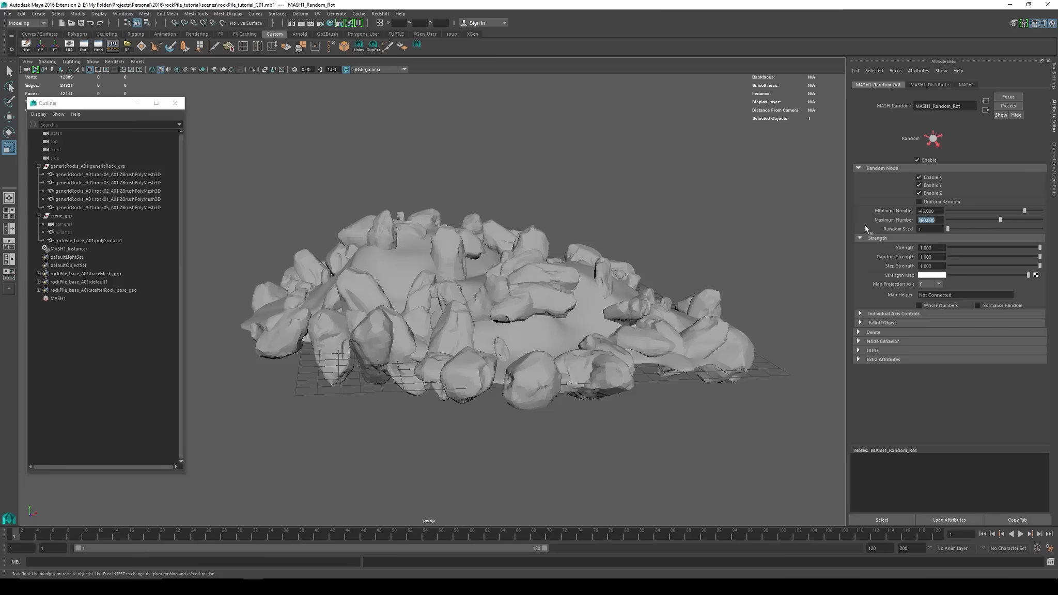
pyautogui.write('45')
pyautogui.press('Return')
pyautogui.keyDown('alt'); pyautogui.moveTo(589, 237); pyautogui.dragTo(661, 208); pyautogui.keyUp('alt')
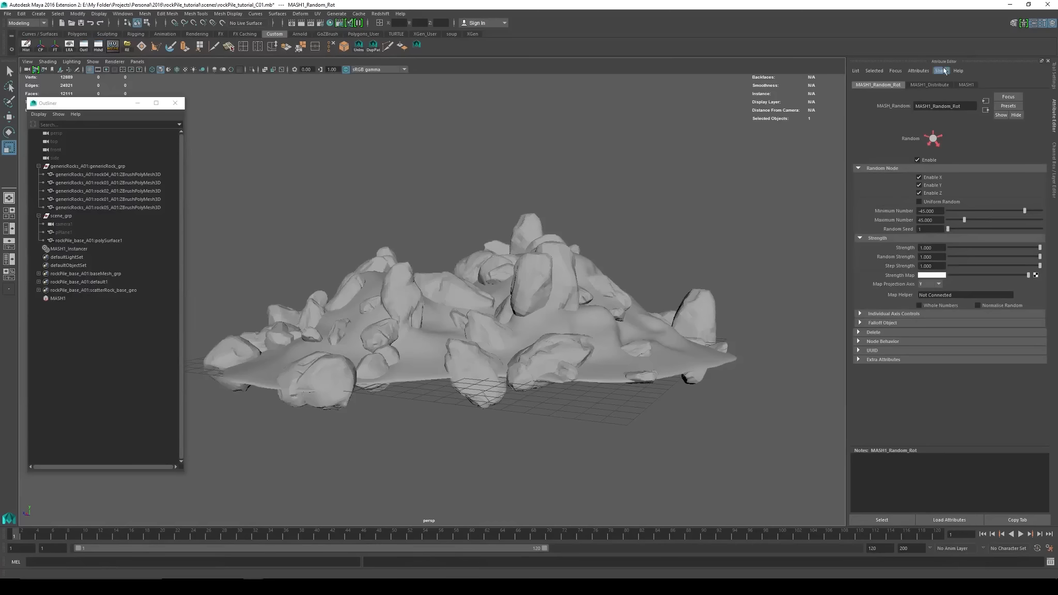
# Try switching off Calculate Rotation on the MASH1_Distribute node, inspect the rock orientations, and switch it back on
pyautogui.click(925, 85)
pyautogui.scroll(-6, 890, 275)
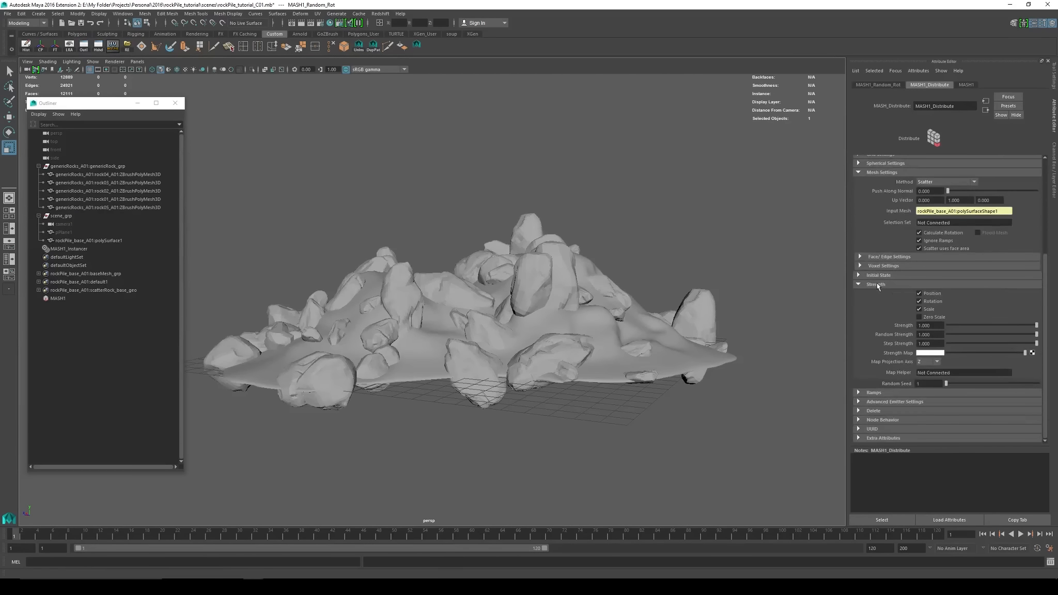
pyautogui.scroll(2, 869, 226)
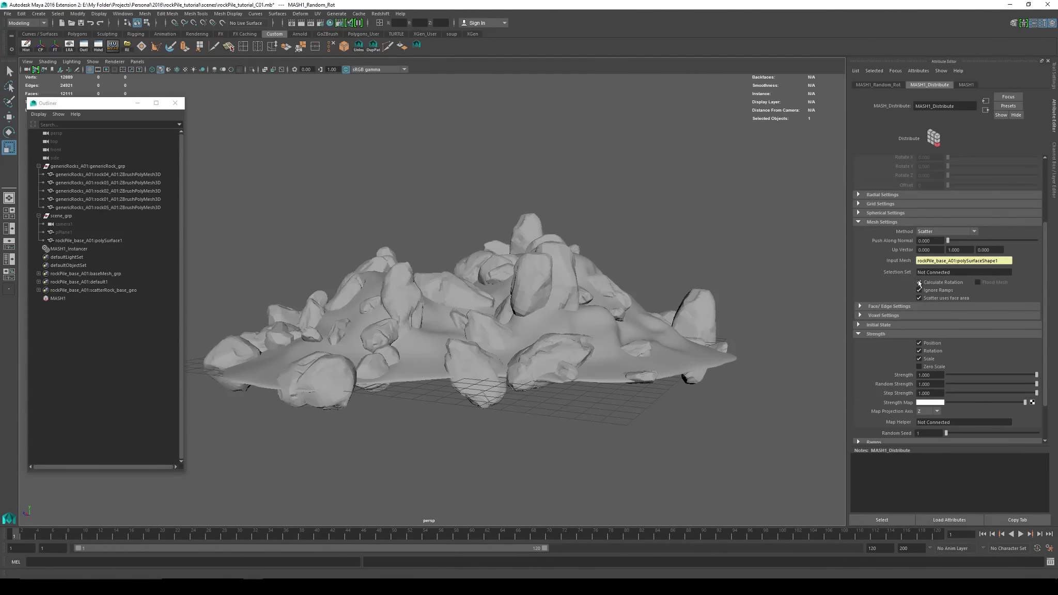
pyautogui.click(919, 282)
pyautogui.keyDown('alt'); pyautogui.moveTo(656, 228); pyautogui.dragTo(713, 228); pyautogui.keyUp('alt')
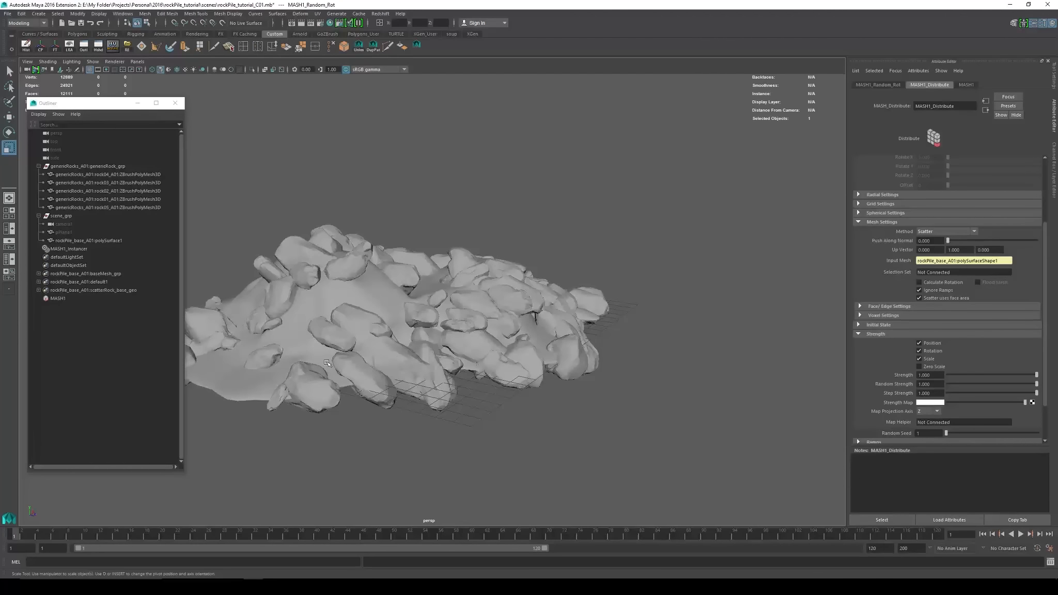
pyautogui.keyDown('alt'); pyautogui.moveTo(512, 321); pyautogui.dragTo(490, 266); pyautogui.keyUp('alt')
pyautogui.keyDown('alt'); pyautogui.moveTo(620, 267); pyautogui.dragTo(260, 287); pyautogui.keyUp('alt')
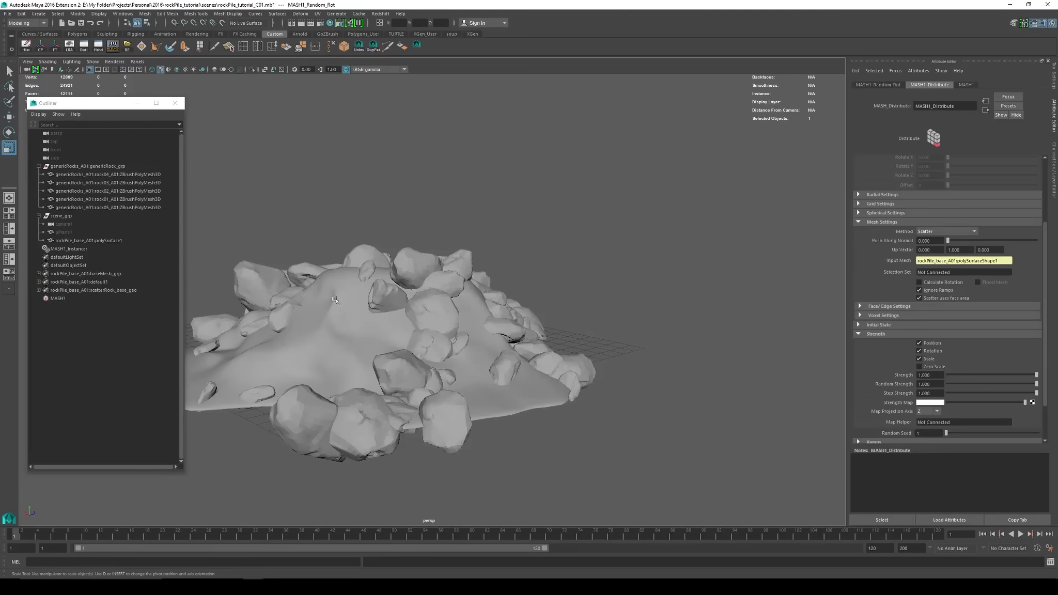
pyautogui.keyDown('alt'); pyautogui.moveTo(326, 224); pyautogui.dragTo(477, 224); pyautogui.keyUp('alt')
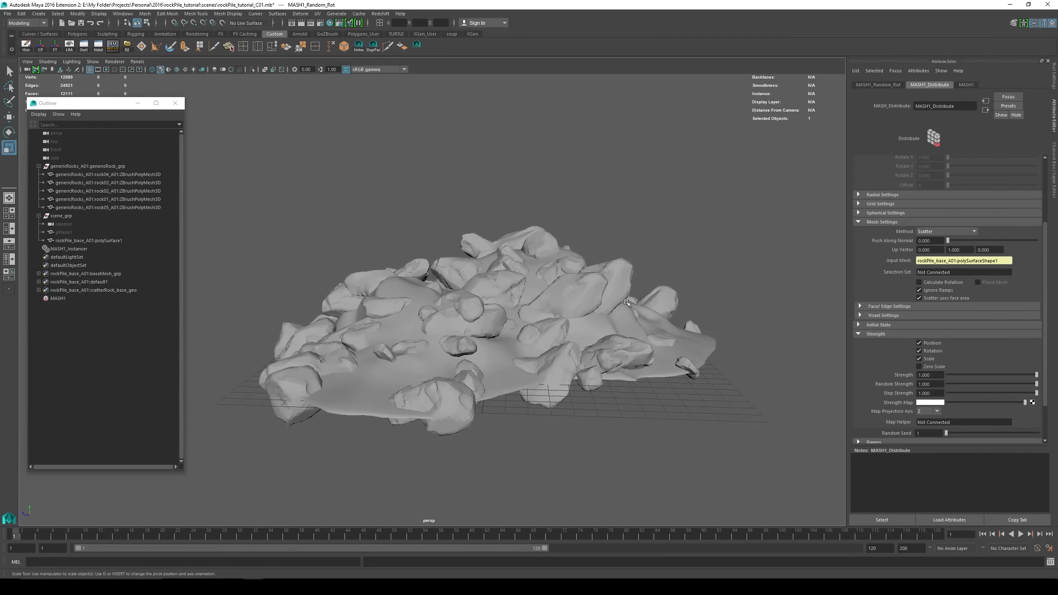
pyautogui.keyDown('alt'); pyautogui.moveTo(599, 250); pyautogui.dragTo(566, 271); pyautogui.keyUp('alt')
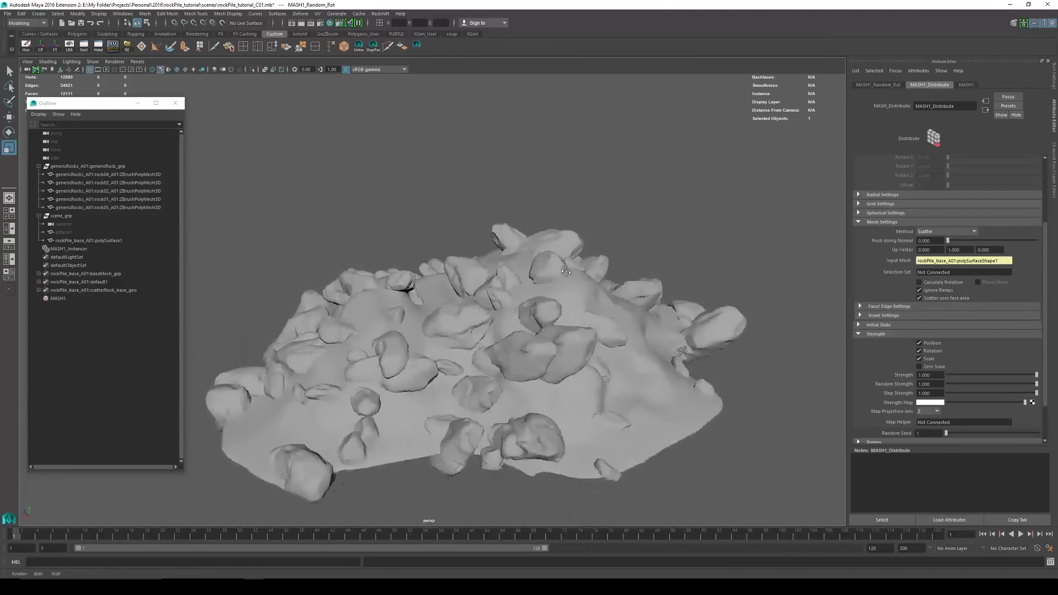
pyautogui.click(919, 283)
pyautogui.keyDown('alt'); pyautogui.moveTo(406, 286); pyautogui.dragTo(542, 252); pyautogui.keyUp('alt')
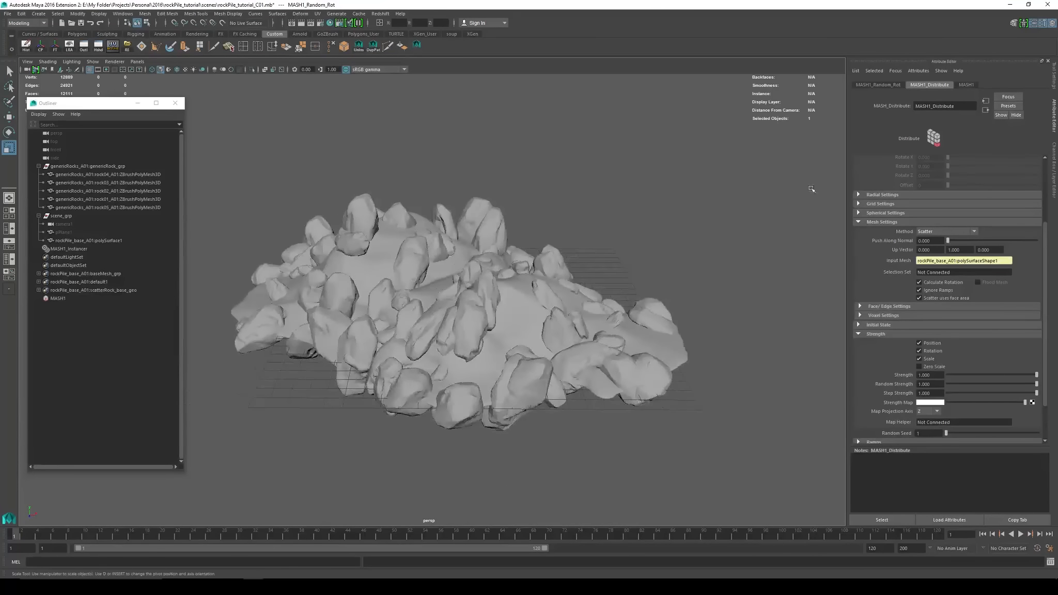
# Return the MASH1_Random_Rot node's Minimum Number to -360 and Maximum Number to 360, and inspect the rocks
pyautogui.click(875, 85)
pyautogui.click(918, 203)
pyautogui.click(918, 203)
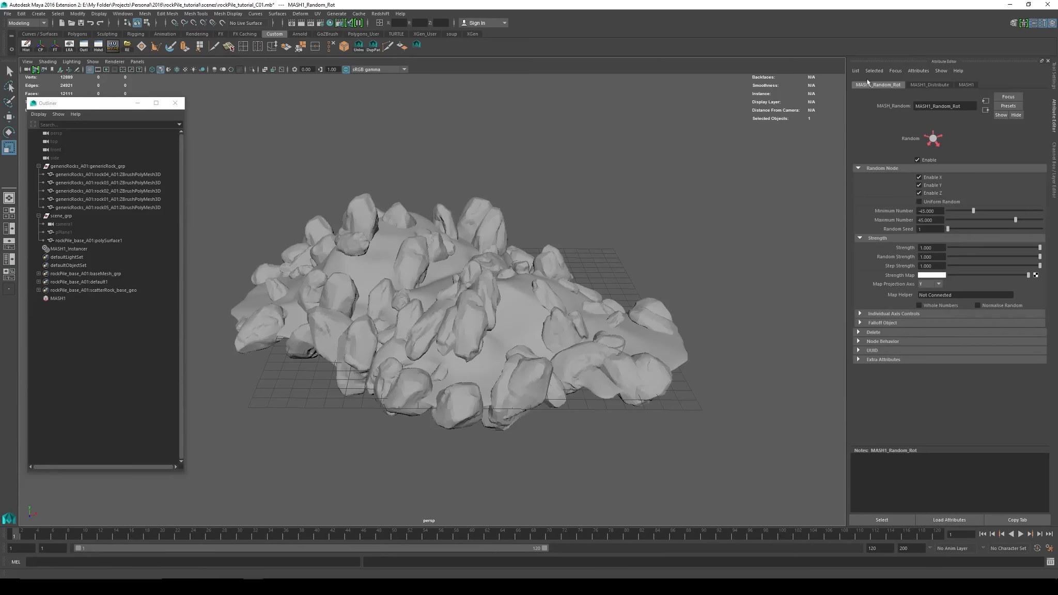
pyautogui.moveTo(935, 212); pyautogui.dragTo(898, 211)
pyautogui.write('-360')
pyautogui.press('Return')
pyautogui.moveTo(928, 220); pyautogui.dragTo(859, 219)
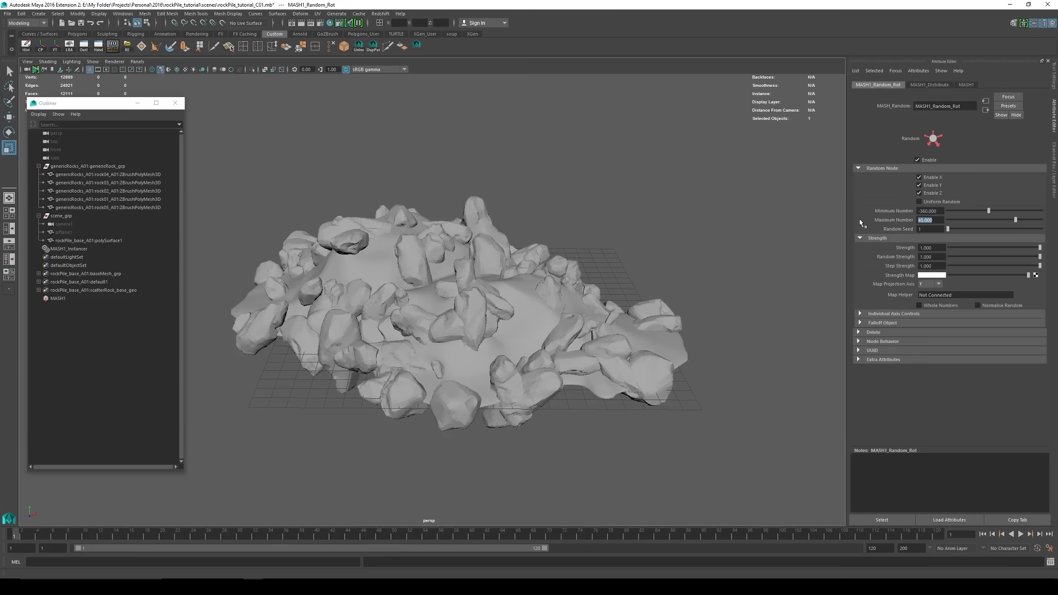
pyautogui.write('360')
pyautogui.press('Return')
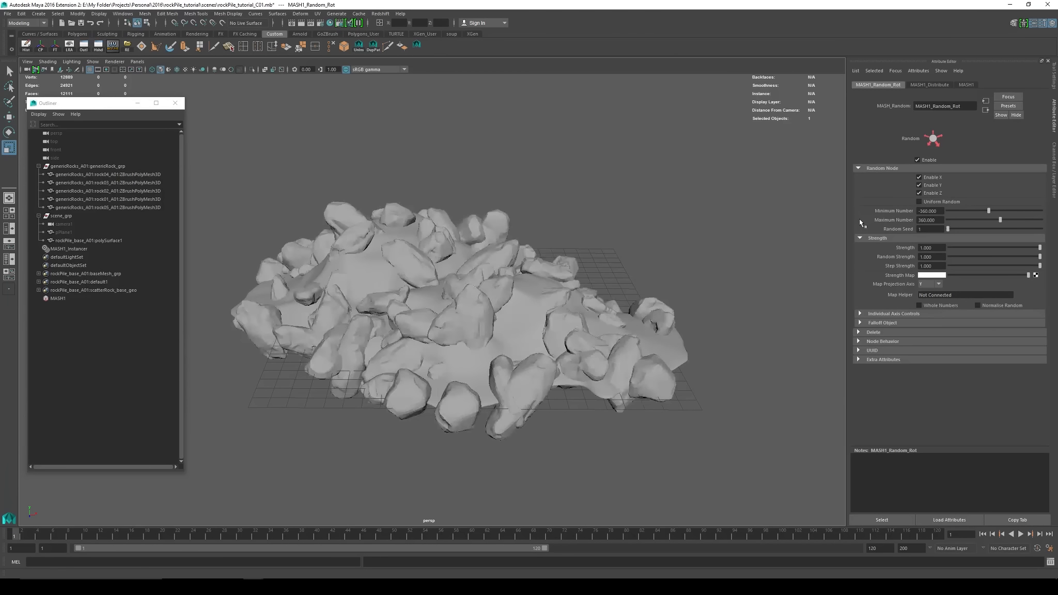
pyautogui.keyDown('alt'); pyautogui.moveTo(623, 216); pyautogui.dragTo(675, 289); pyautogui.keyUp('alt')
pyautogui.keyDown('alt'); pyautogui.moveTo(729, 169); pyautogui.dragTo(719, 196, button='middle'); pyautogui.keyUp('alt')
pyautogui.keyDown('alt'); pyautogui.moveTo(719, 196); pyautogui.dragTo(672, 184); pyautogui.keyUp('alt')
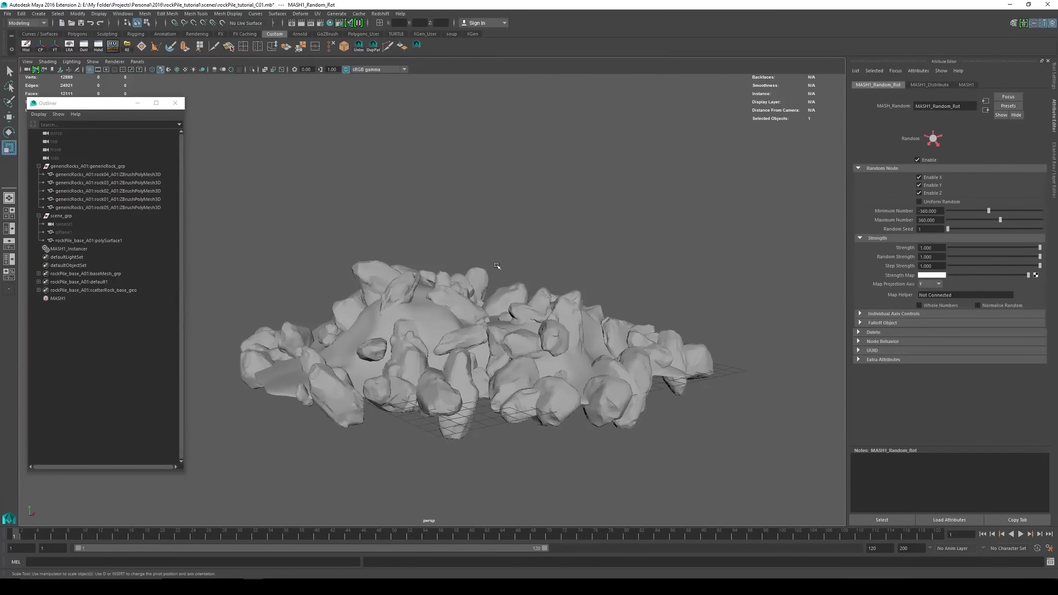
pyautogui.keyDown('alt'); pyautogui.moveTo(533, 253); pyautogui.dragTo(661, 251); pyautogui.keyUp('alt')
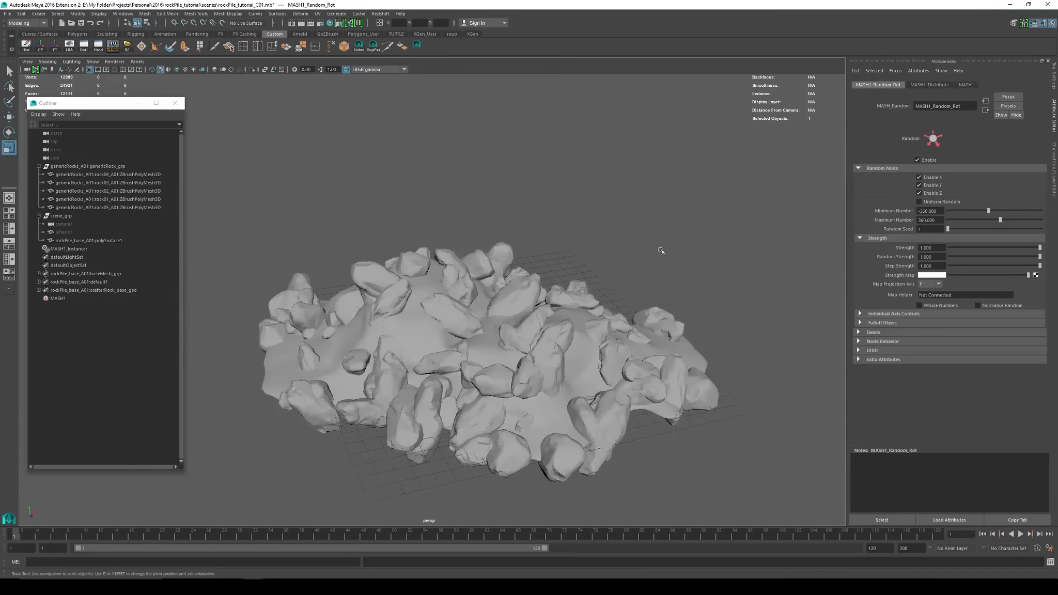
# Reselect the MASH1 network and try setting Number of Points to 1000 on its Distribute node
pyautogui.click(927, 85)
pyautogui.click(974, 86)
pyautogui.click(958, 85)
pyautogui.click(61, 298)
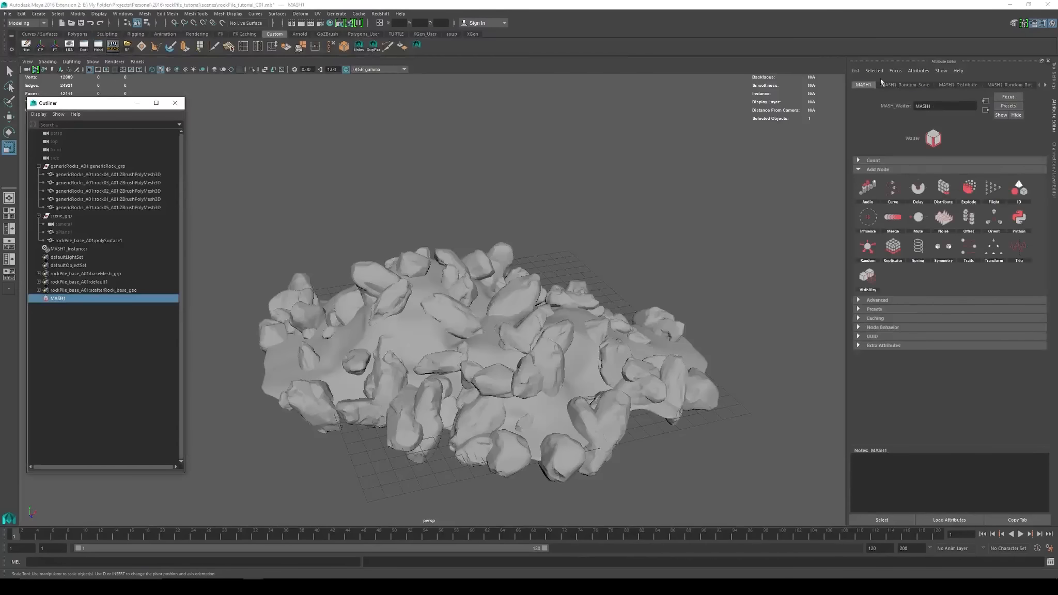
pyautogui.click(958, 85)
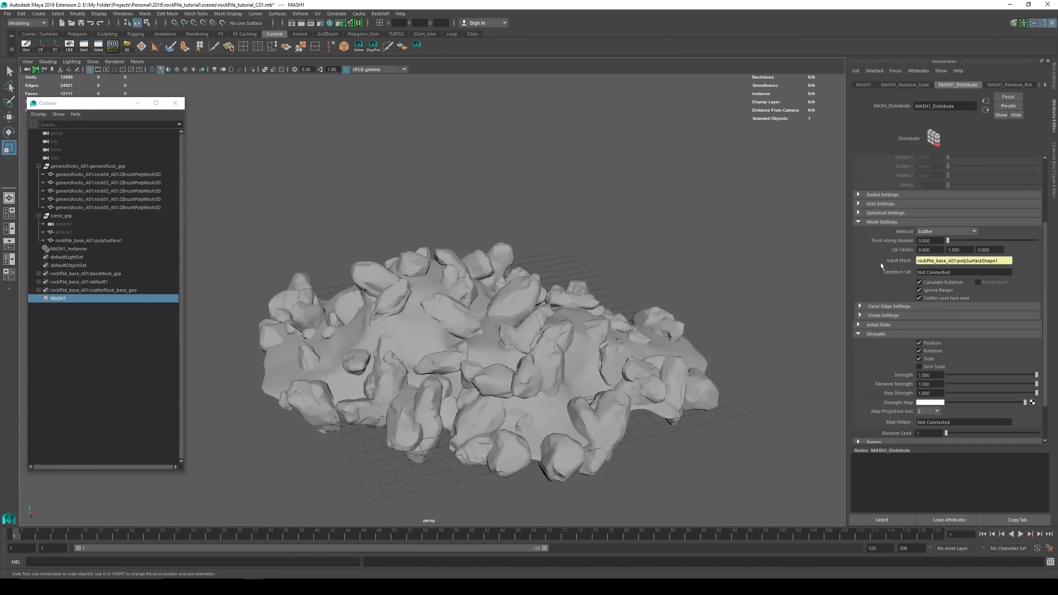
pyautogui.scroll(3, 880, 262)
pyautogui.keyDown('alt'); pyautogui.moveTo(604, 283); pyautogui.dragTo(445, 362); pyautogui.keyUp('alt')
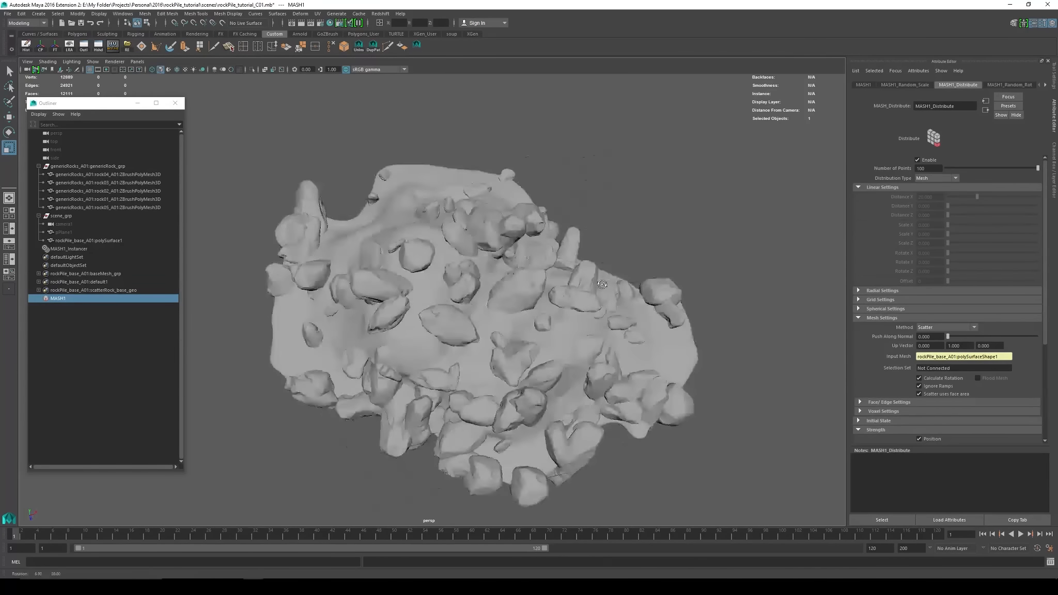
pyautogui.keyDown('alt'); pyautogui.moveTo(442, 317); pyautogui.dragTo(652, 229); pyautogui.keyUp('alt')
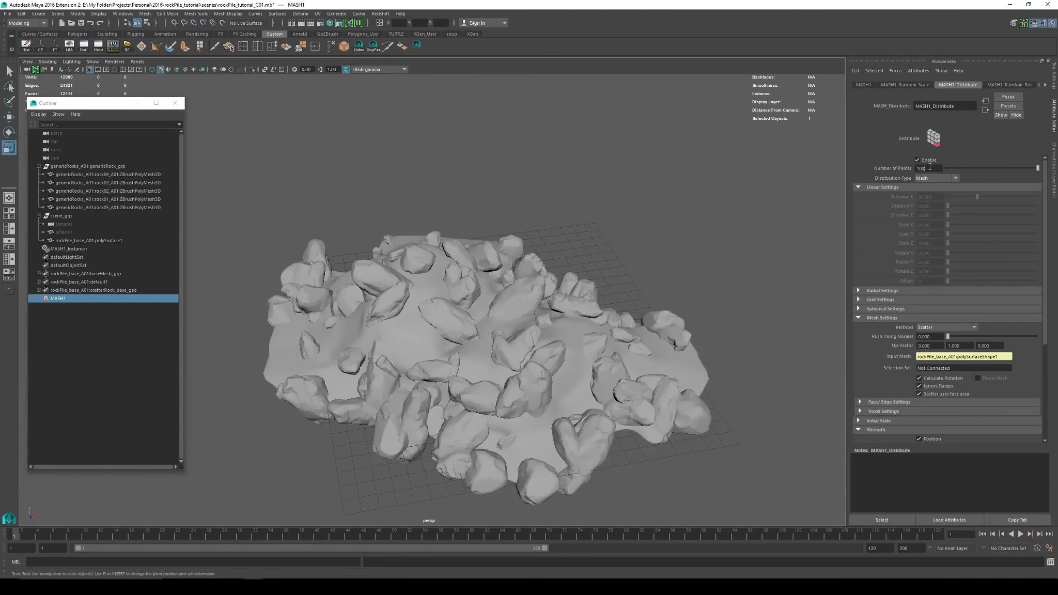
pyautogui.write('0')
pyautogui.press('Return')
pyautogui.keyDown('alt'); pyautogui.moveTo(668, 196); pyautogui.dragTo(589, 294); pyautogui.keyUp('alt')
pyautogui.keyDown('alt'); pyautogui.moveTo(463, 287); pyautogui.dragTo(564, 276); pyautogui.keyUp('alt')
# Select the five source rocks and the base mesh from beneath the pile to check their polygon counts, then clear the selection
pyautogui.moveTo(108, 102); pyautogui.dragTo(107, 141)
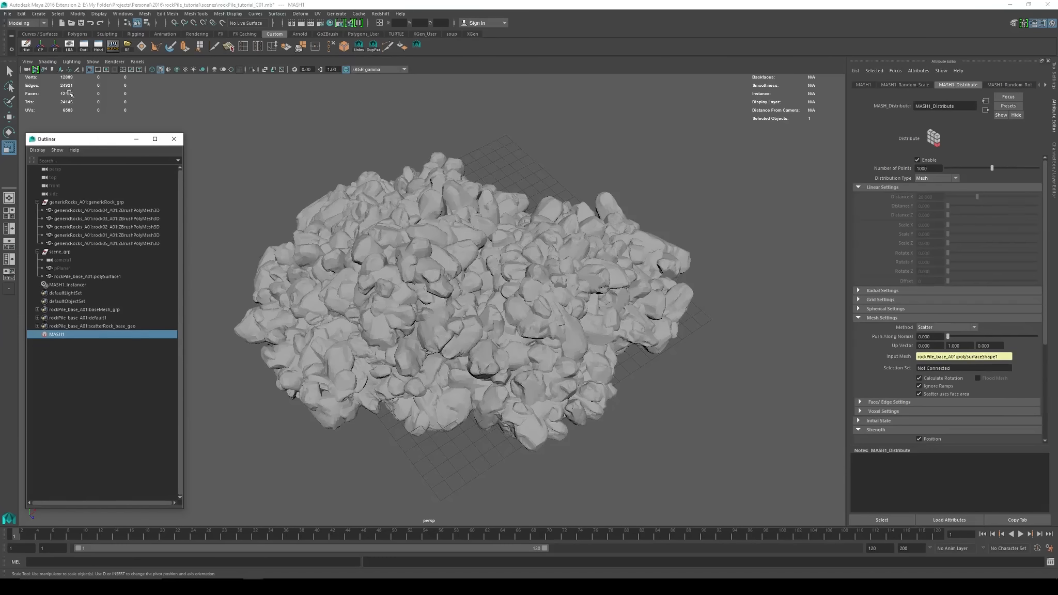
pyautogui.keyDown('alt'); pyautogui.moveTo(485, 413); pyautogui.dragTo(515, 314); pyautogui.keyUp('alt')
pyautogui.click(555, 272)
pyautogui.keyDown('shift'); pyautogui.click(523, 308); pyautogui.keyUp('shift')
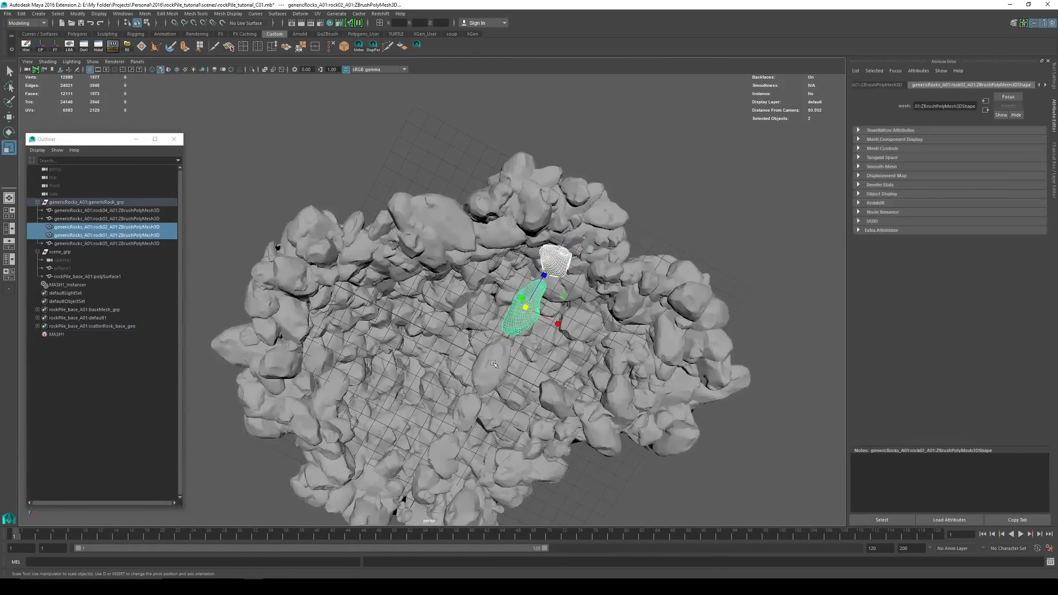
pyautogui.keyDown('shift'); pyautogui.click(491, 362); pyautogui.keyUp('shift')
pyautogui.keyDown('shift'); pyautogui.click(463, 416); pyautogui.keyUp('shift')
pyautogui.keyDown('shift'); pyautogui.click(432, 476); pyautogui.keyUp('shift')
pyautogui.keyDown('shift'); pyautogui.click(426, 484); pyautogui.keyUp('shift')
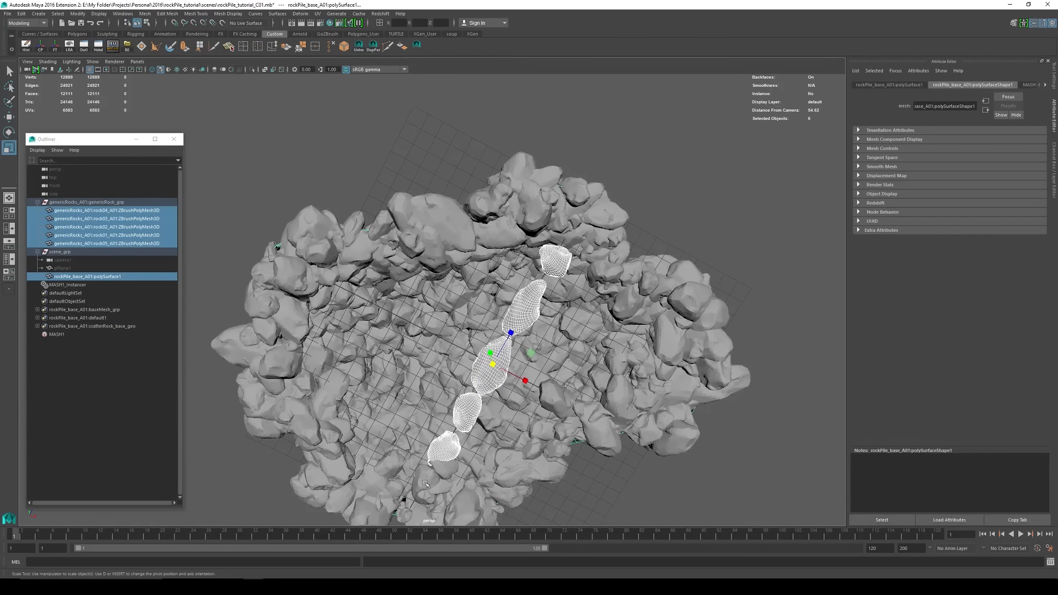
pyautogui.keyDown('alt'); pyautogui.moveTo(623, 251); pyautogui.dragTo(623, 318); pyautogui.keyUp('alt')
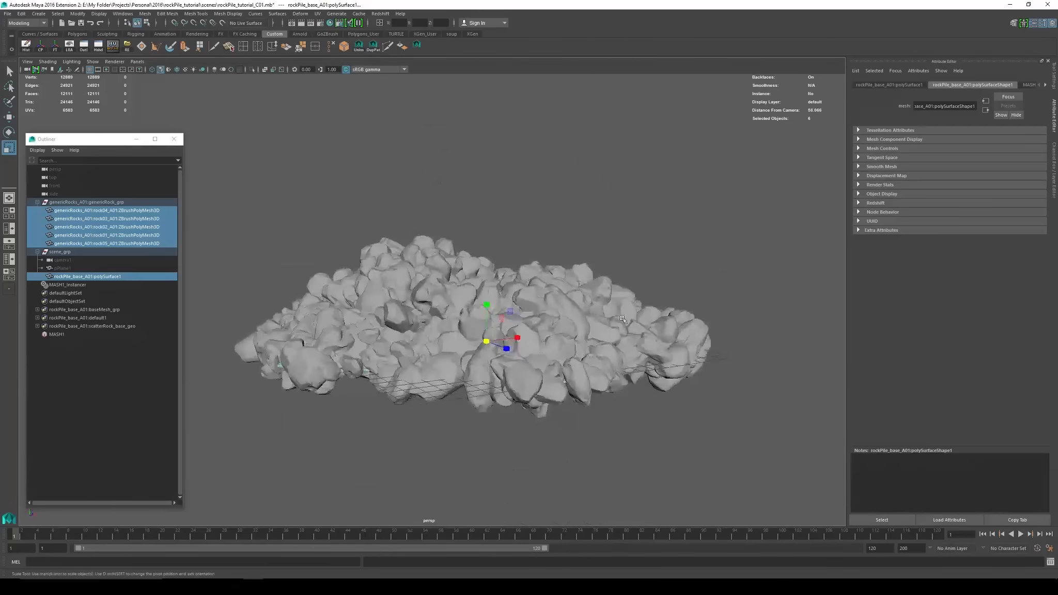
pyautogui.click(736, 433)
# Reselect the MASH1 network and examine how densely the scattered rocks cover the base mesh
pyautogui.keyDown('alt'); pyautogui.moveTo(509, 303); pyautogui.dragTo(466, 343); pyautogui.keyUp('alt')
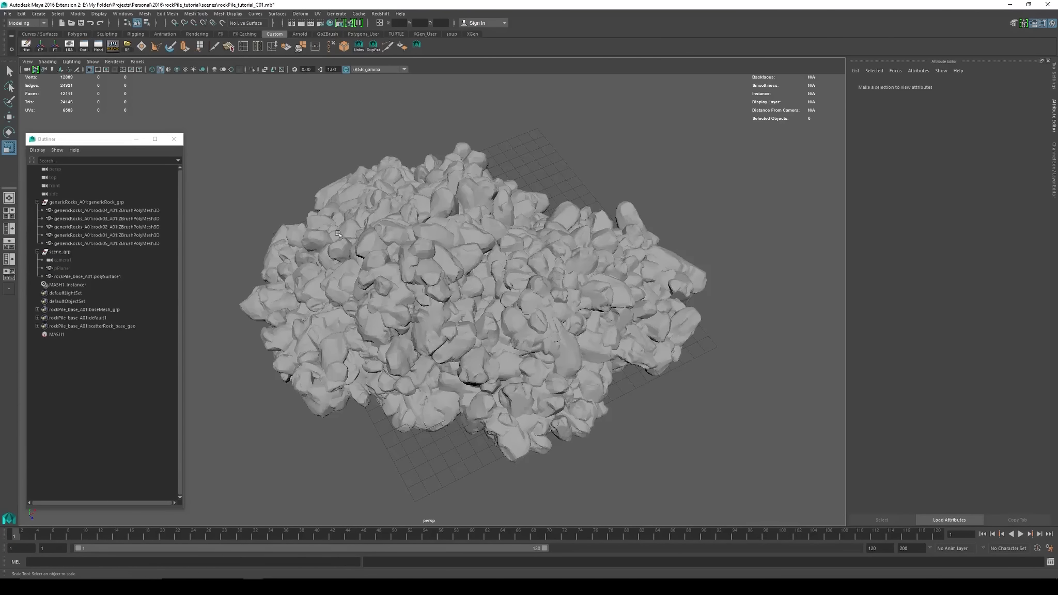
pyautogui.keyDown('alt'); pyautogui.moveTo(558, 322); pyautogui.dragTo(518, 235); pyautogui.keyUp('alt')
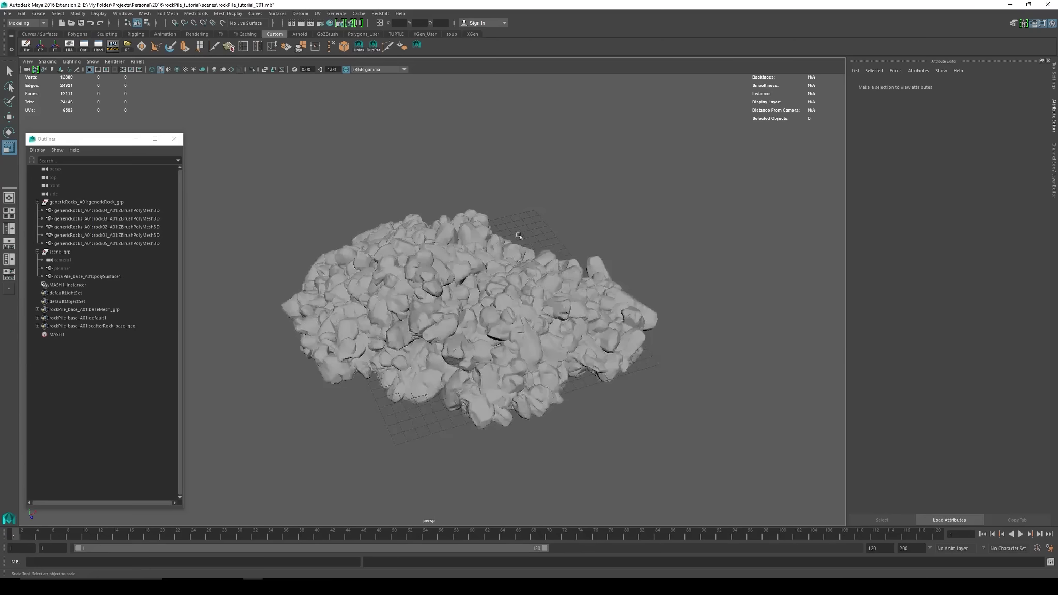
pyautogui.click(56, 334)
pyautogui.keyDown('alt'); pyautogui.moveTo(544, 290); pyautogui.dragTo(537, 279); pyautogui.keyUp('alt')
pyautogui.keyDown('alt'); pyautogui.moveTo(537, 279); pyautogui.dragTo(551, 277, button='right'); pyautogui.keyUp('alt')
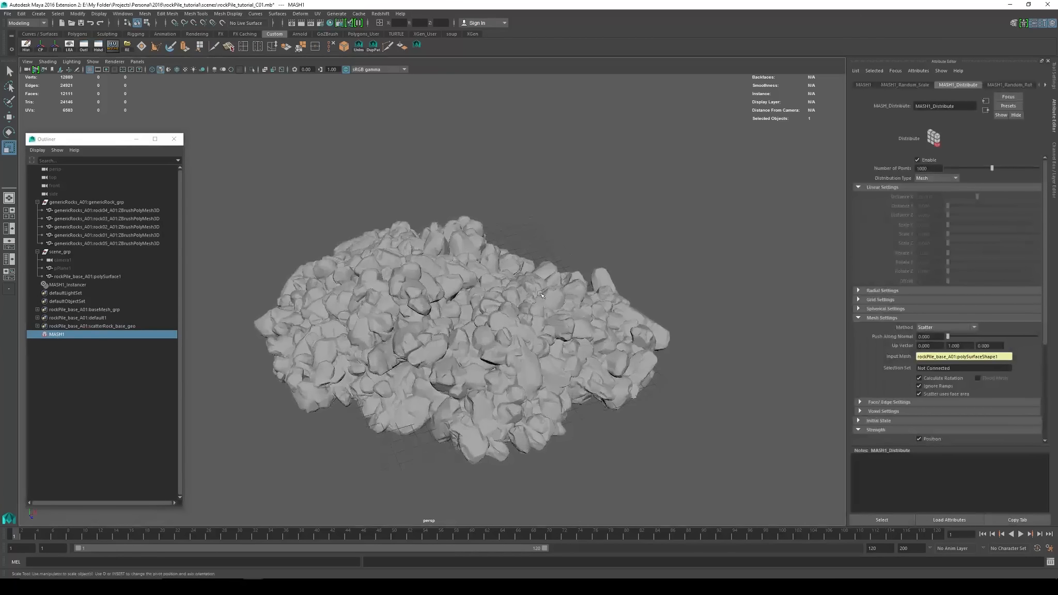
pyautogui.keyDown('alt'); pyautogui.moveTo(547, 274); pyautogui.dragTo(552, 283); pyautogui.keyUp('alt')
pyautogui.keyDown('alt'); pyautogui.moveTo(551, 283); pyautogui.dragTo(563, 283, button='right'); pyautogui.keyUp('alt')
pyautogui.keyDown('alt'); pyautogui.moveTo(496, 327); pyautogui.dragTo(459, 278); pyautogui.keyUp('alt')
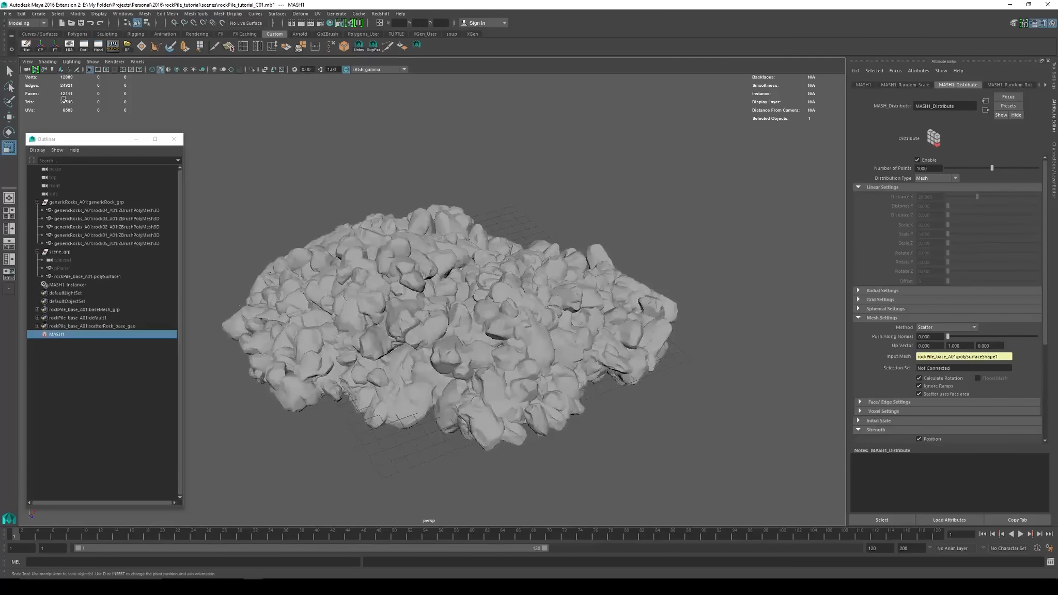
pyautogui.keyDown('alt'); pyautogui.moveTo(598, 298); pyautogui.dragTo(609, 290, button='middle'); pyautogui.keyUp('alt')
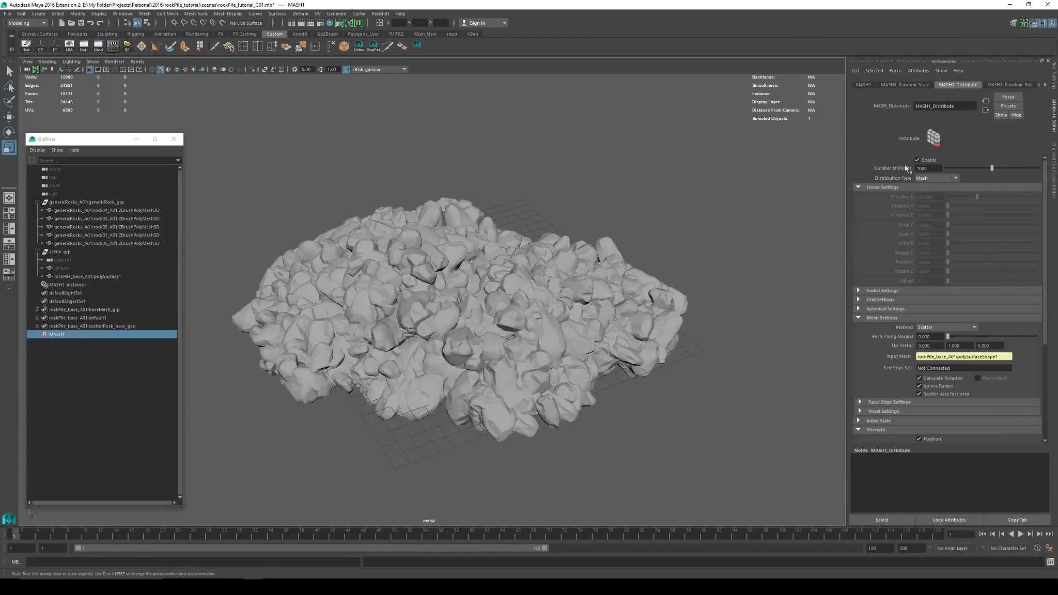
# Set Number of Points to 500 on the MASH1_Distribute node and check the pile's density
pyautogui.keyDown('alt'); pyautogui.moveTo(528, 270); pyautogui.dragTo(497, 294); pyautogui.keyUp('alt')
pyautogui.doubleClick(939, 168)
pyautogui.write('500')
pyautogui.press('Return')
pyautogui.keyDown('alt'); pyautogui.moveTo(505, 244); pyautogui.dragTo(488, 275); pyautogui.keyUp('alt')
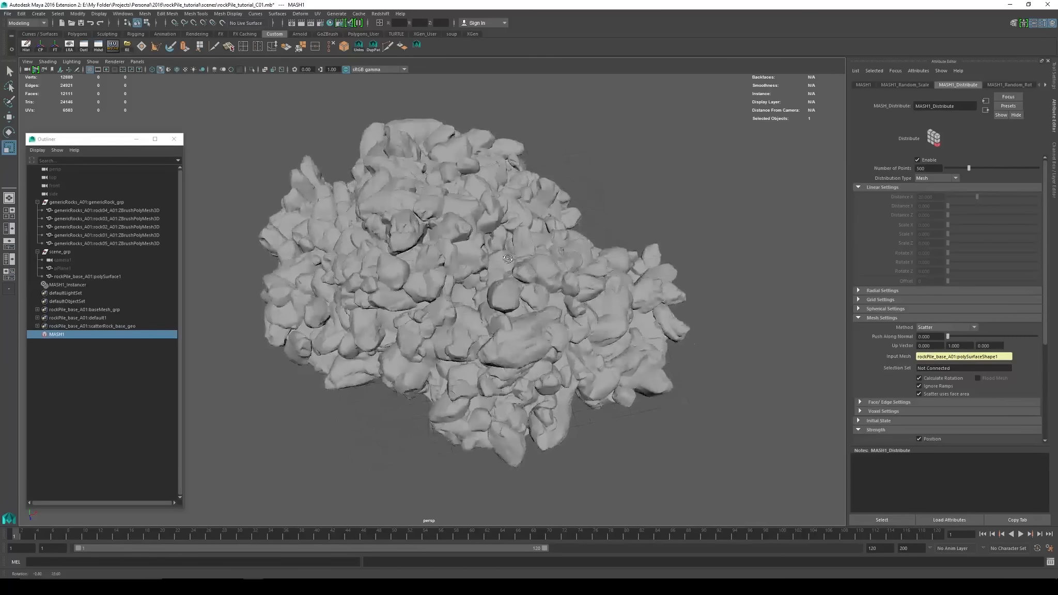
# Select the base mesh and check from several angles where it shows through the scattered rocks
pyautogui.click(466, 299)
pyautogui.moveTo(602, 289)
pyautogui.keyDown('alt'); pyautogui.mouseDown()
pyautogui.moveTo(597, 328)
pyautogui.moveTo(588, 288)
pyautogui.mouseUp(); pyautogui.keyUp('alt')
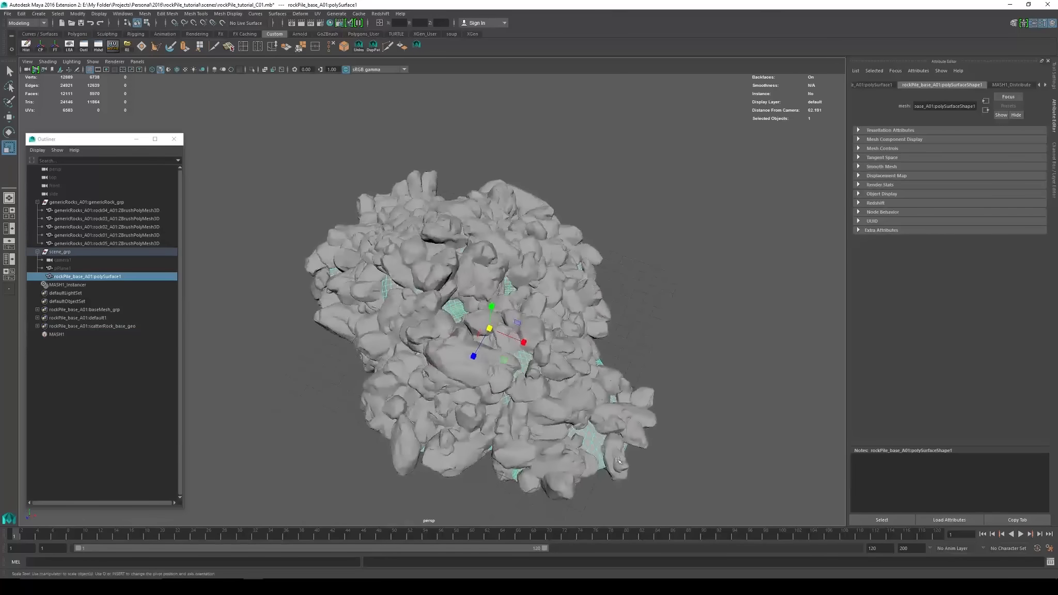
pyautogui.keyDown('alt'); pyautogui.moveTo(443, 309); pyautogui.dragTo(557, 283); pyautogui.keyUp('alt')
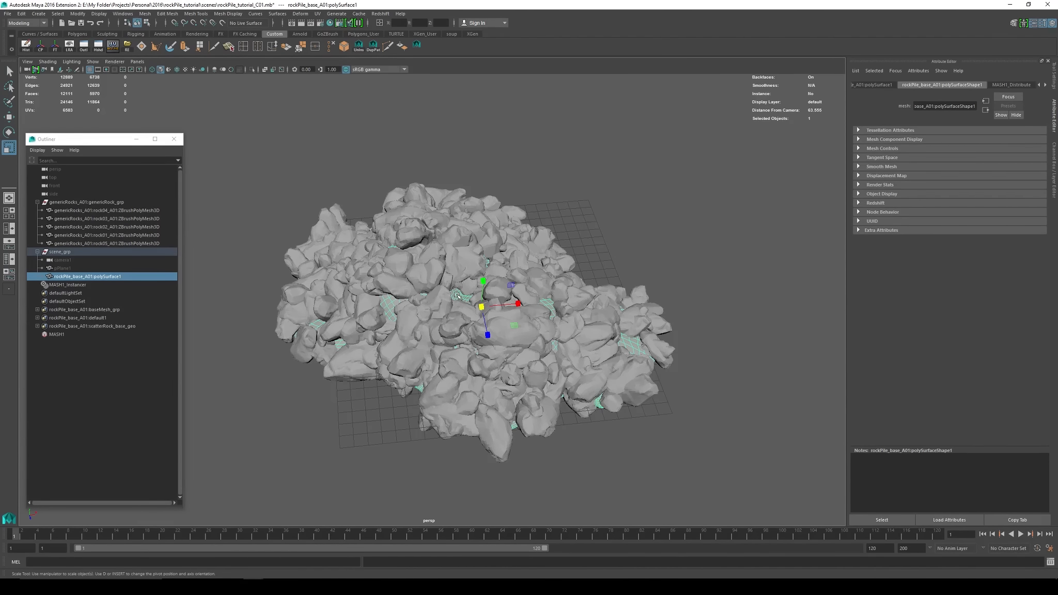
pyautogui.keyDown('alt'); pyautogui.moveTo(456, 295); pyautogui.dragTo(566, 318); pyautogui.keyUp('alt')
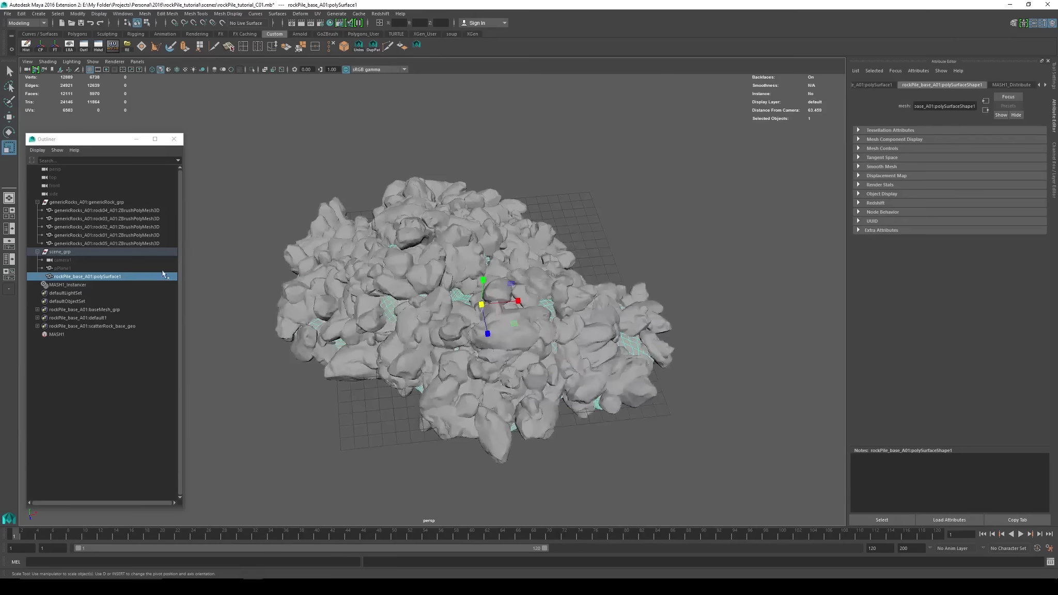
# Reselect the MASH1 network and try setting Number of Points to 600 on its Distribute node
pyautogui.click(57, 334)
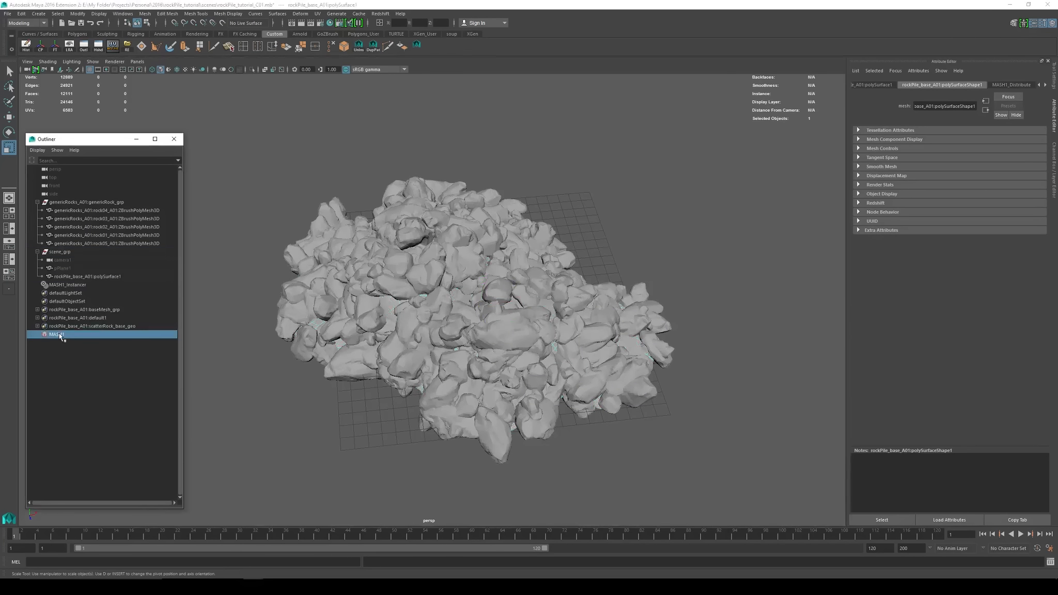
pyautogui.moveTo(915, 168); pyautogui.dragTo(879, 169)
pyautogui.write('600')
pyautogui.press('Return')
# Select the base mesh and inspect the pile from all sides and above for uncovered areas
pyautogui.keyDown('alt'); pyautogui.moveTo(465, 279); pyautogui.dragTo(729, 262); pyautogui.keyUp('alt')
pyautogui.click(272, 295)
pyautogui.keyDown('alt'); pyautogui.moveTo(398, 430); pyautogui.dragTo(548, 289); pyautogui.keyUp('alt')
pyautogui.keyDown('alt'); pyautogui.moveTo(527, 303); pyautogui.dragTo(563, 310, button='right'); pyautogui.keyUp('alt')
pyautogui.keyDown('alt'); pyautogui.moveTo(533, 310); pyautogui.dragTo(574, 314, button='middle'); pyautogui.keyUp('alt')
pyautogui.keyDown('alt'); pyautogui.moveTo(568, 315); pyautogui.dragTo(540, 330); pyautogui.keyUp('alt')
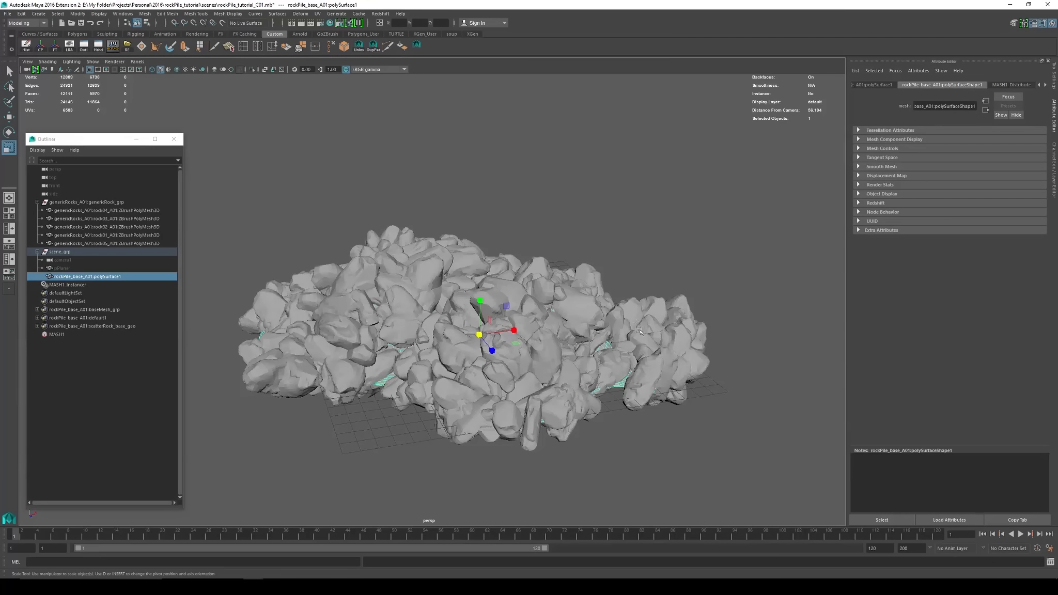
pyautogui.keyDown('alt'); pyautogui.moveTo(360, 353); pyautogui.dragTo(336, 355); pyautogui.keyUp('alt')
pyautogui.moveTo(396, 321)
pyautogui.keyDown('alt'); pyautogui.mouseDown()
pyautogui.moveTo(583, 379)
pyautogui.moveTo(534, 384)
pyautogui.moveTo(397, 301)
pyautogui.mouseUp(); pyautogui.keyUp('alt')
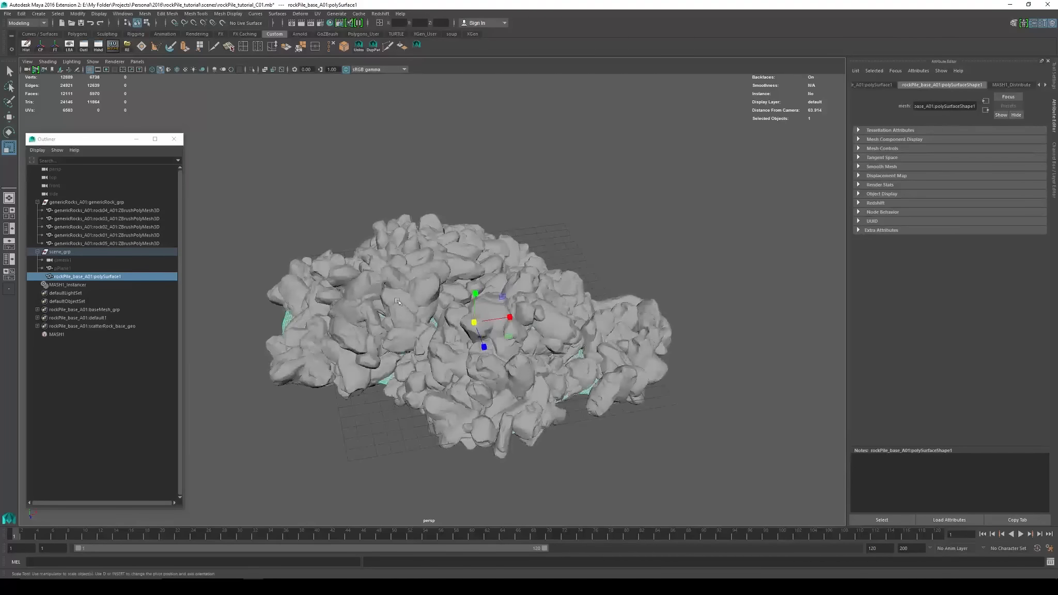
pyautogui.keyDown('alt'); pyautogui.moveTo(384, 368); pyautogui.dragTo(389, 332); pyautogui.keyUp('alt')
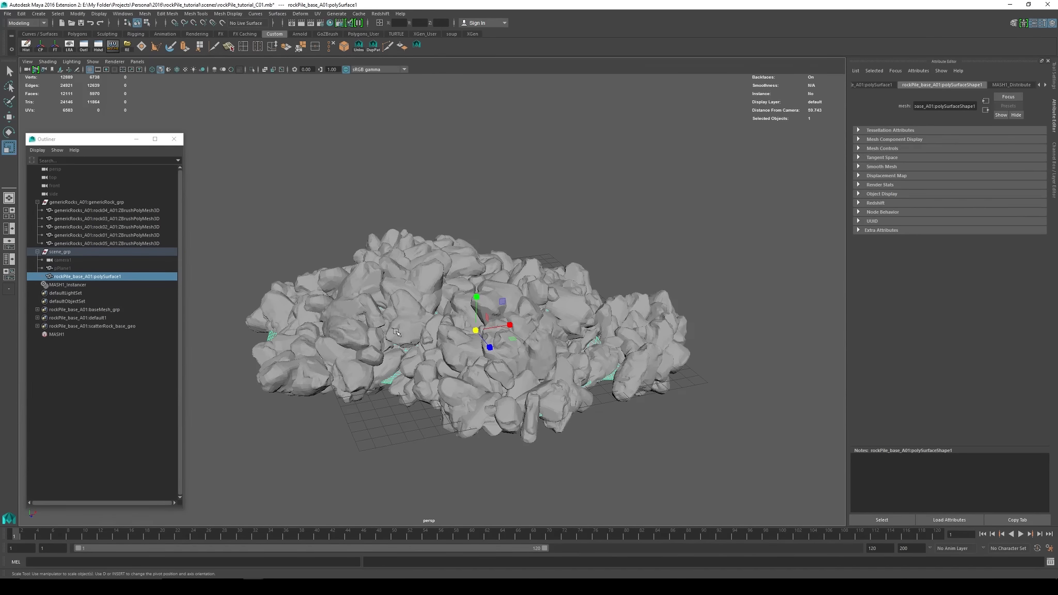
pyautogui.keyDown('alt'); pyautogui.moveTo(510, 318); pyautogui.dragTo(568, 333); pyautogui.keyUp('alt')
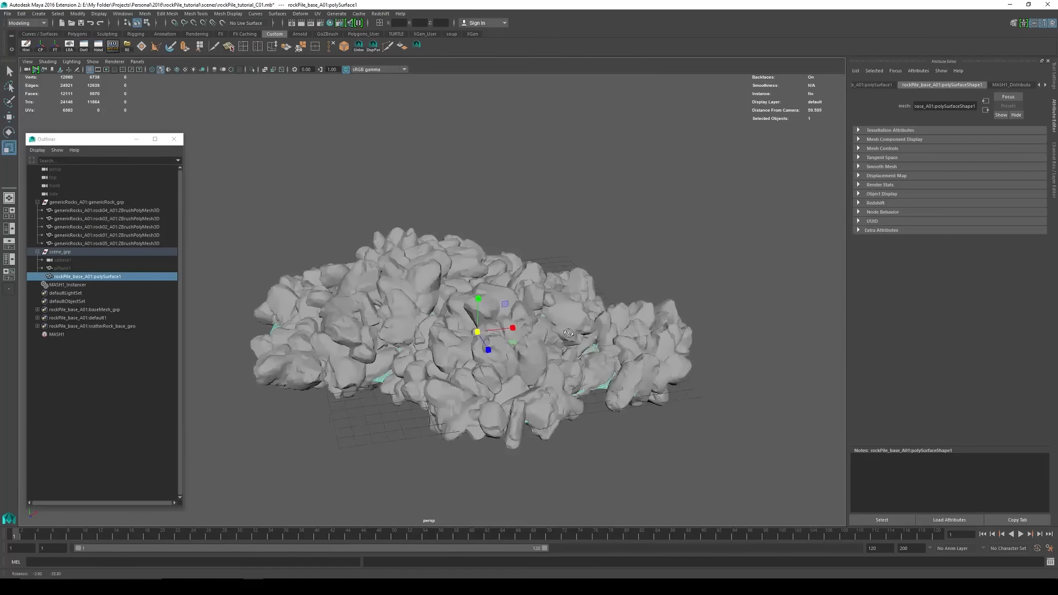
pyautogui.keyDown('alt'); pyautogui.moveTo(290, 300); pyautogui.dragTo(275, 332); pyautogui.keyUp('alt')
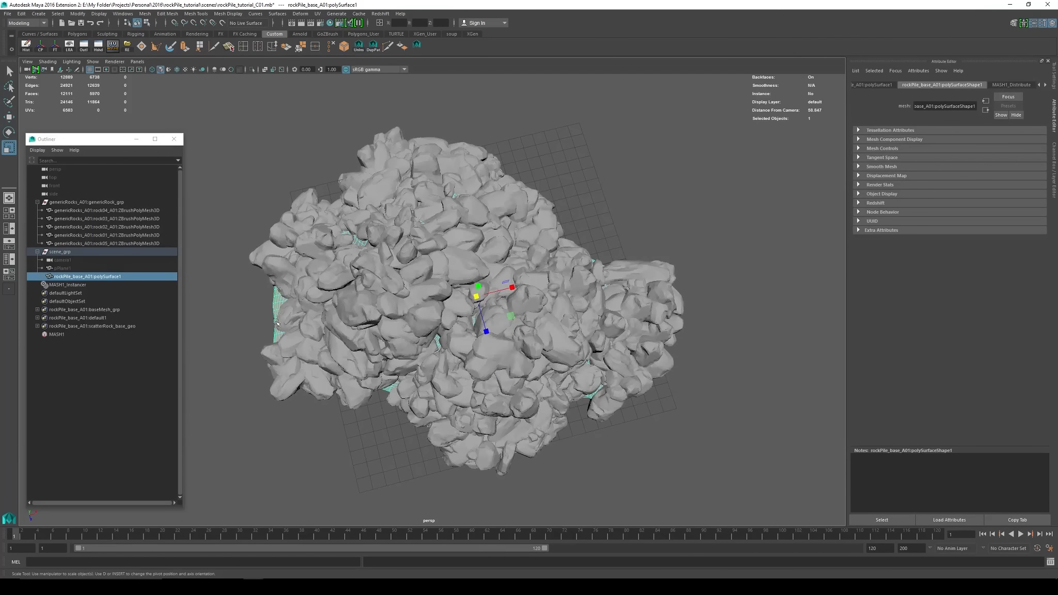
pyautogui.keyDown('alt'); pyautogui.moveTo(395, 362); pyautogui.dragTo(448, 339); pyautogui.keyUp('alt')
pyautogui.scroll(2, 448, 339)
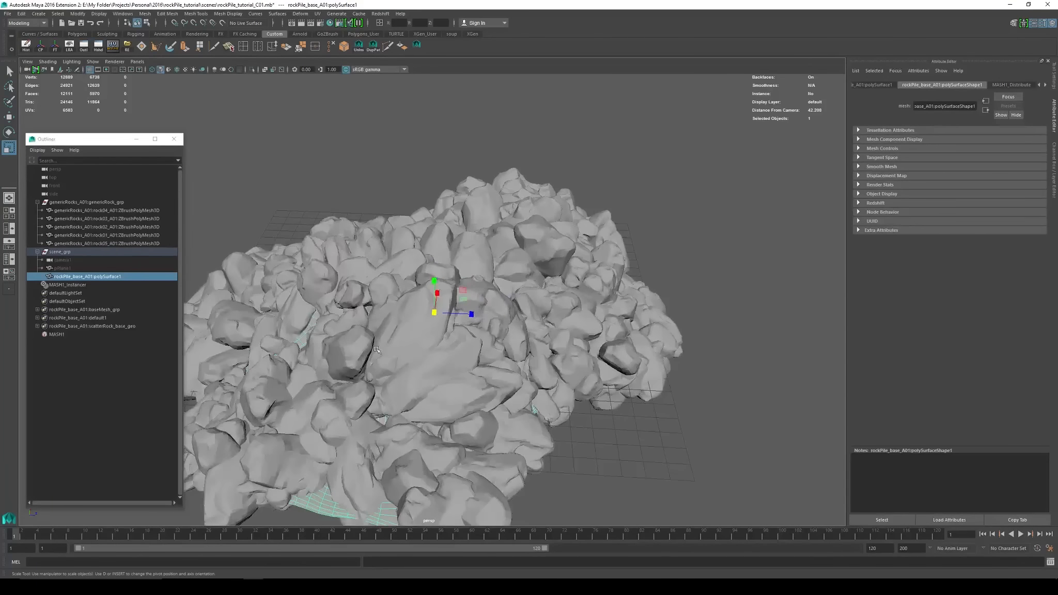
pyautogui.scroll(-2, 395, 368)
pyautogui.keyDown('alt'); pyautogui.moveTo(430, 349); pyautogui.dragTo(350, 354); pyautogui.keyUp('alt')
pyautogui.scroll(-2, 471, 370)
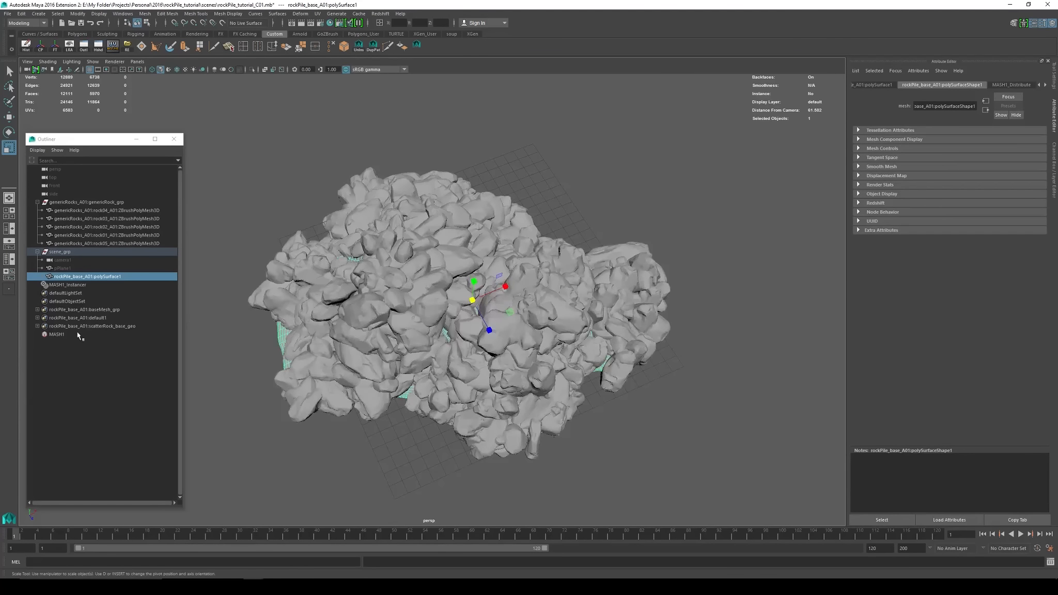
# Reselect the MASH1 network, inspect the pile's underside and review the random scale range on the MASH1_Random_Scale node
pyautogui.click(53, 335)
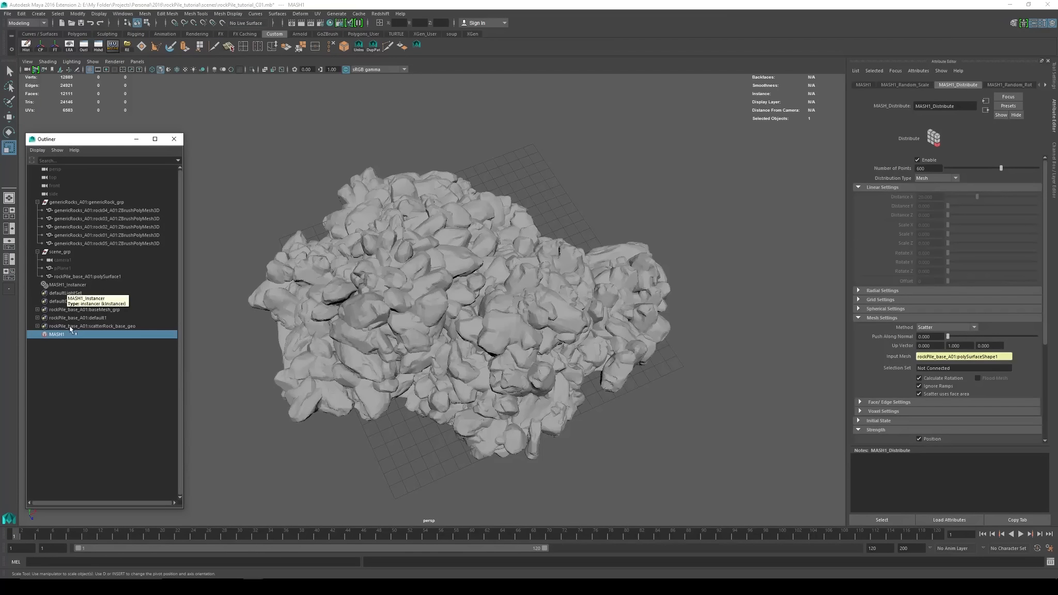
pyautogui.keyDown('alt'); pyautogui.moveTo(541, 382); pyautogui.dragTo(542, 258); pyautogui.keyUp('alt')
pyautogui.keyDown('alt'); pyautogui.moveTo(543, 258); pyautogui.dragTo(599, 264, button='right'); pyautogui.keyUp('alt')
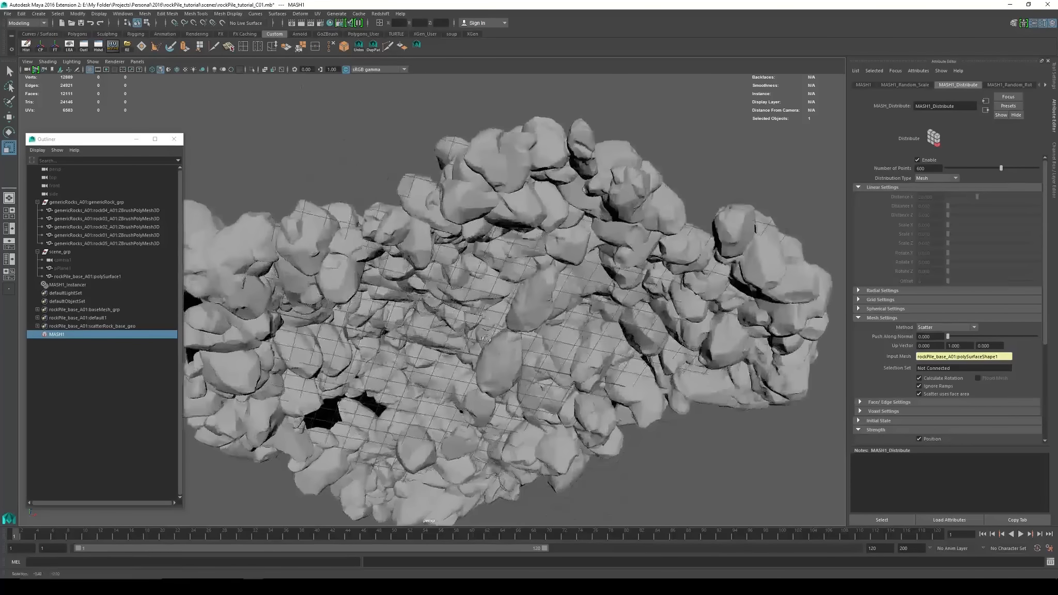
pyautogui.keyDown('alt'); pyautogui.moveTo(600, 264); pyautogui.dragTo(580, 286); pyautogui.keyUp('alt')
pyautogui.keyDown('alt'); pyautogui.moveTo(494, 391); pyautogui.dragTo(503, 347, button='middle'); pyautogui.keyUp('alt')
pyautogui.keyDown('alt'); pyautogui.moveTo(503, 348); pyautogui.dragTo(445, 343, button='right'); pyautogui.keyUp('alt')
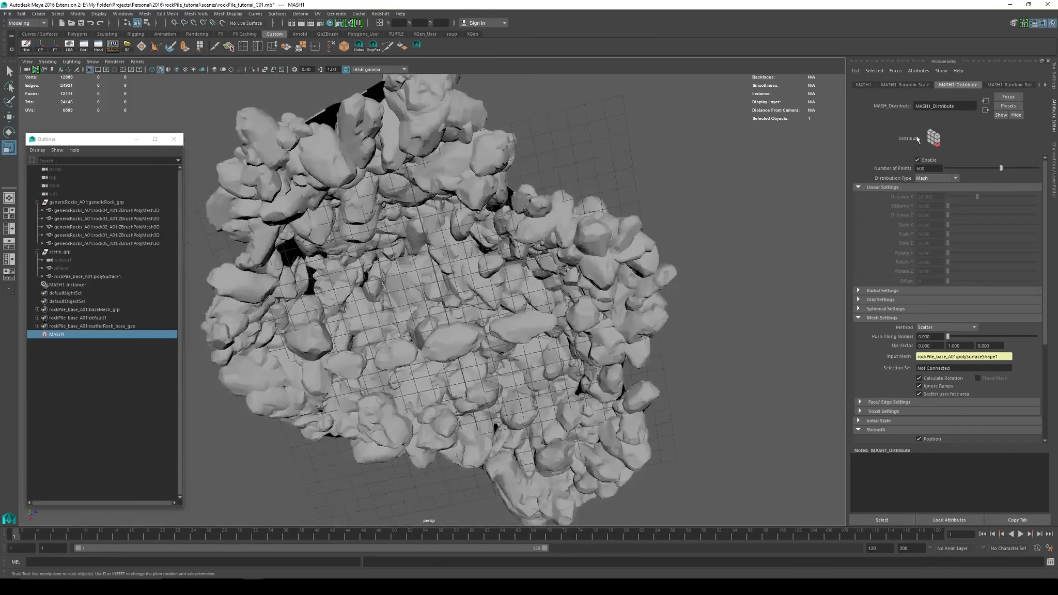
pyautogui.click(907, 85)
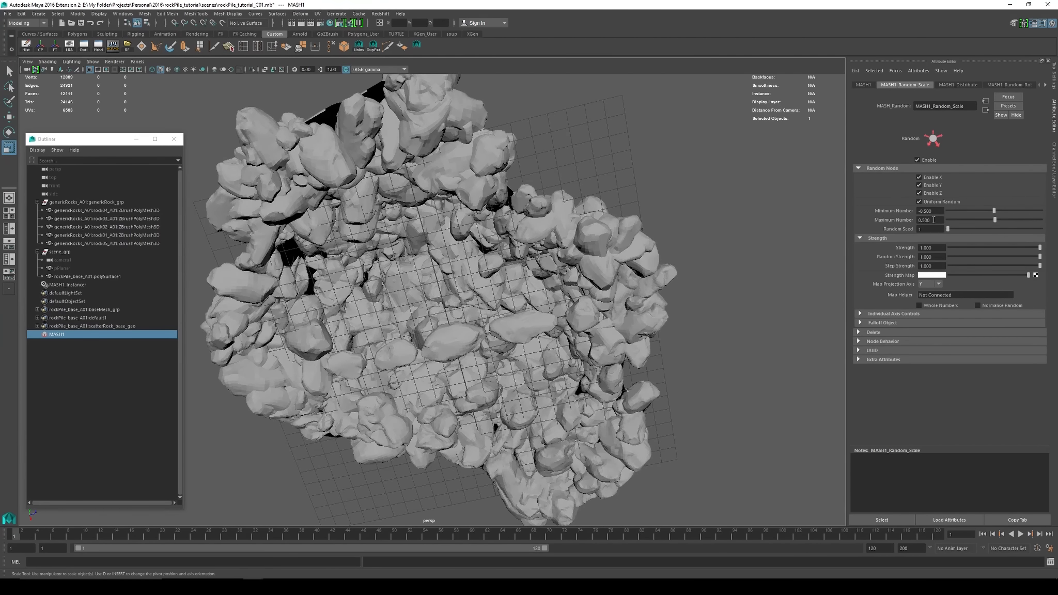
pyautogui.moveTo(935, 211); pyautogui.dragTo(868, 210)
# Select the five source rocks beneath the pile and try setting their Scale X, Y and Z to 0.6
pyautogui.keyDown('alt'); pyautogui.moveTo(507, 262); pyautogui.dragTo(532, 219); pyautogui.keyUp('alt')
pyautogui.click(577, 339)
pyautogui.keyDown('shift'); pyautogui.click(519, 333); pyautogui.keyUp('shift')
pyautogui.keyDown('shift'); pyautogui.click(449, 328); pyautogui.keyUp('shift')
pyautogui.keyDown('shift'); pyautogui.click(374, 325); pyautogui.keyUp('shift')
pyautogui.keyDown('shift'); pyautogui.click(338, 318); pyautogui.keyUp('shift')
pyautogui.keyDown('alt'); pyautogui.moveTo(491, 277); pyautogui.dragTo(478, 286); pyautogui.keyUp('alt')
pyautogui.moveTo(457, 290); pyautogui.dragTo(450, 290, button='middle')
pyautogui.keyDown('alt'); pyautogui.moveTo(451, 290); pyautogui.dragTo(426, 341); pyautogui.keyUp('alt')
pyautogui.click(1055, 150)
pyautogui.moveTo(1035, 124); pyautogui.dragTo(1038, 137)
pyautogui.write('0.6')
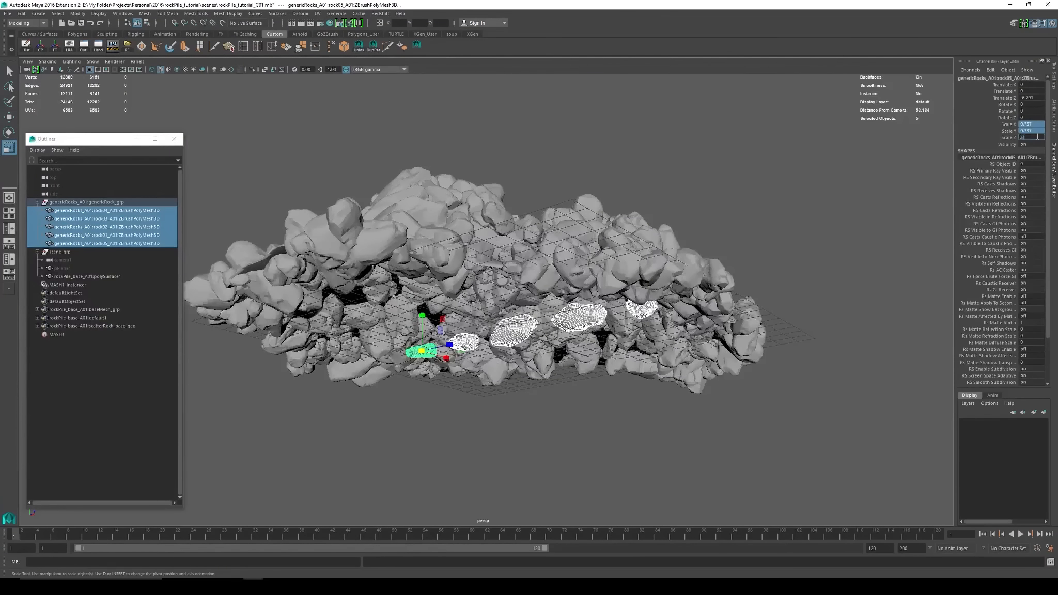
pyautogui.press('Return')
# Select the base mesh and check how well the smaller rocks cover it
pyautogui.keyDown('alt'); pyautogui.moveTo(672, 243); pyautogui.dragTo(618, 446); pyautogui.keyUp('alt')
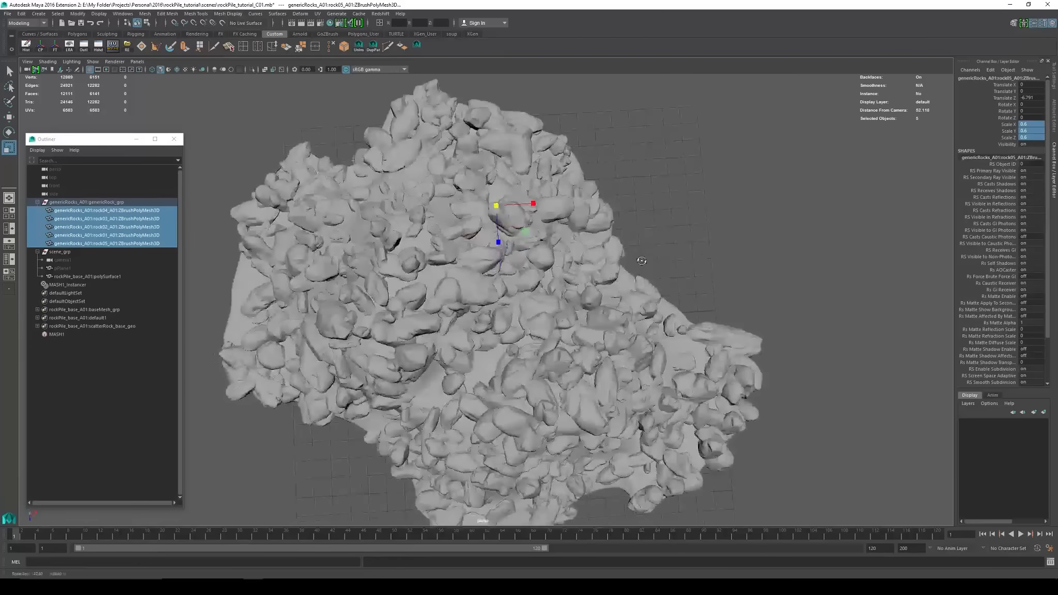
pyautogui.click(462, 378)
pyautogui.keyDown('alt'); pyautogui.moveTo(348, 273); pyautogui.dragTo(509, 246); pyautogui.keyUp('alt')
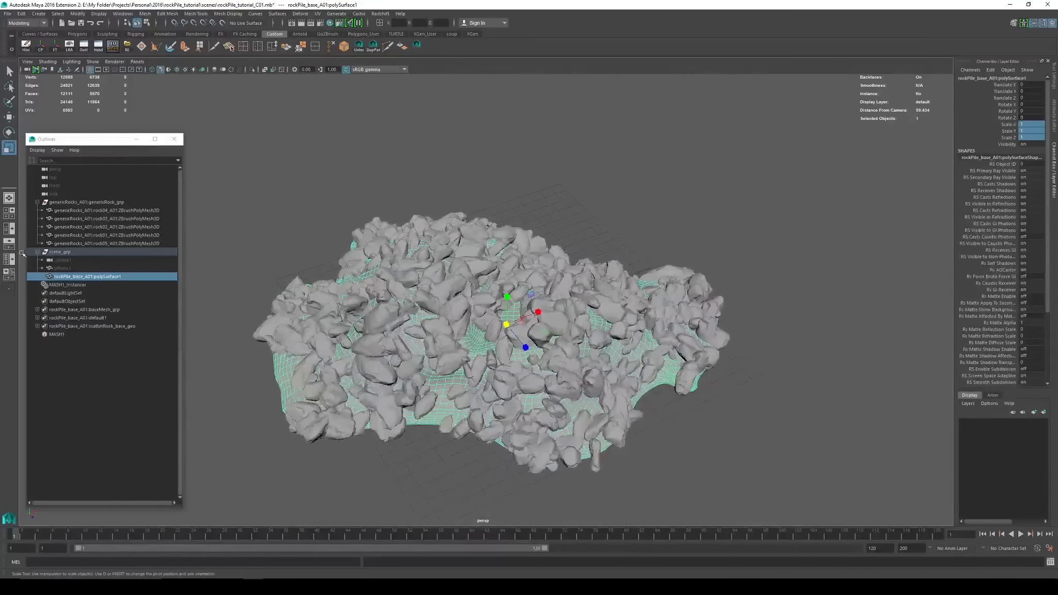
# Reselect the MASH1 network and try Number of Points at 750 and at 1000 on the MASH1_Distribute node
pyautogui.click(77, 335)
pyautogui.click(1054, 115)
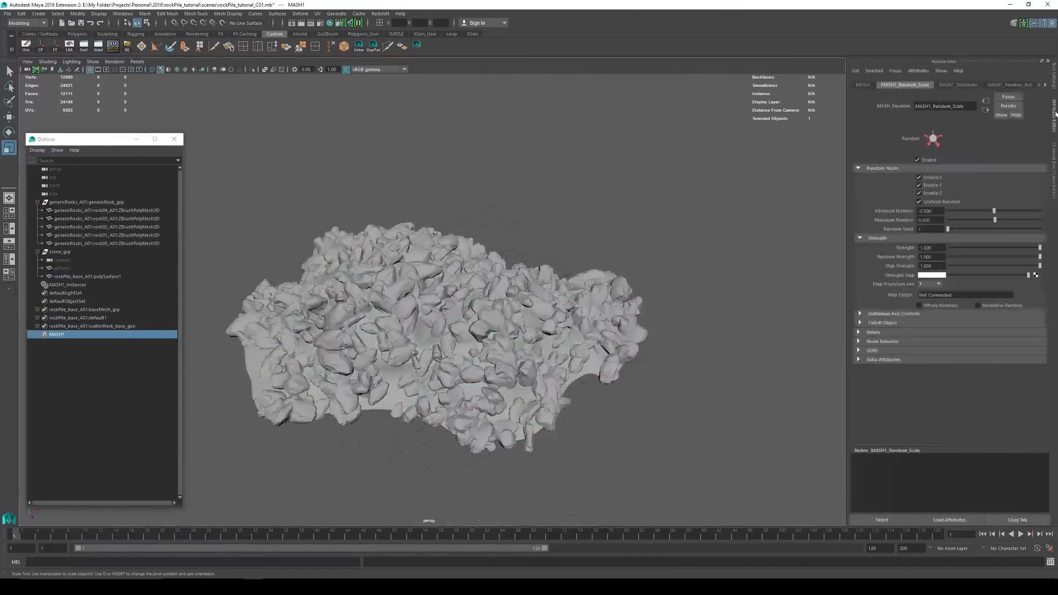
pyautogui.click(949, 85)
pyautogui.click(918, 169)
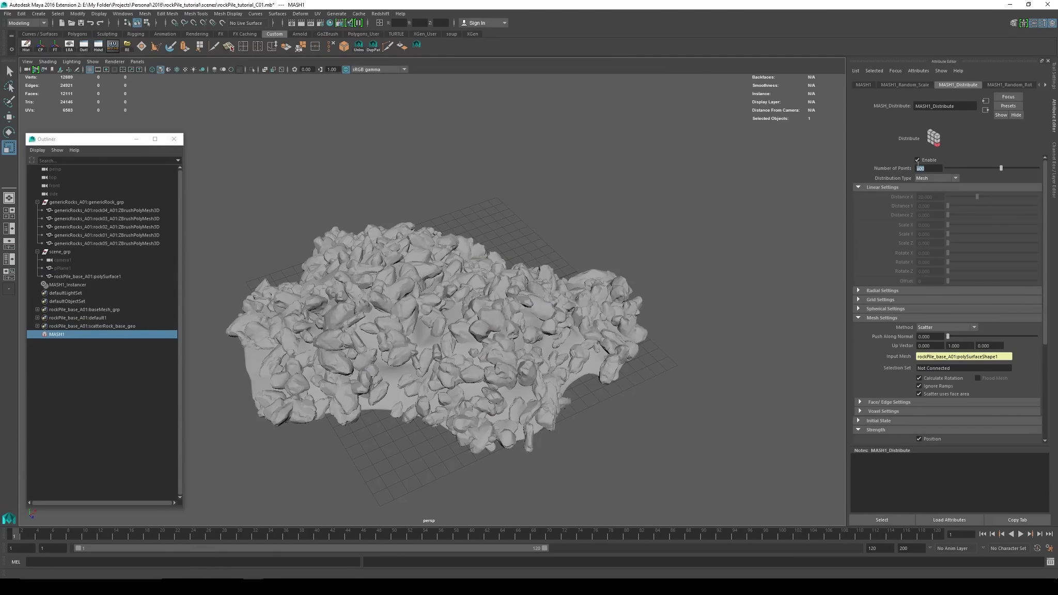
pyautogui.write('750')
pyautogui.press('Return')
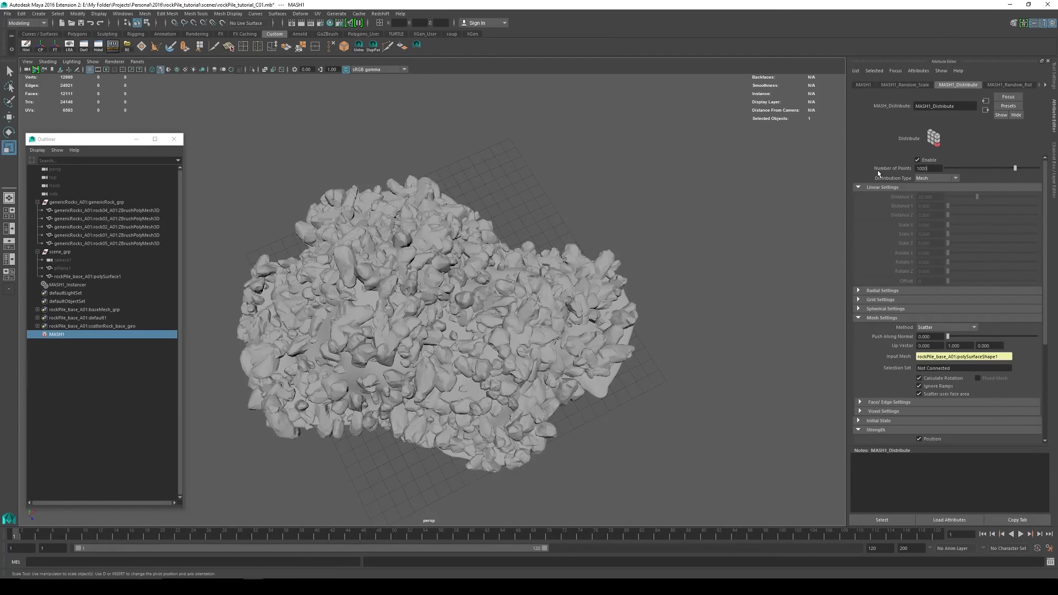
pyautogui.press('Return')
# Select the base mesh and examine the denser pile for remaining gaps
pyautogui.keyDown('alt'); pyautogui.moveTo(518, 343); pyautogui.dragTo(455, 369); pyautogui.keyUp('alt')
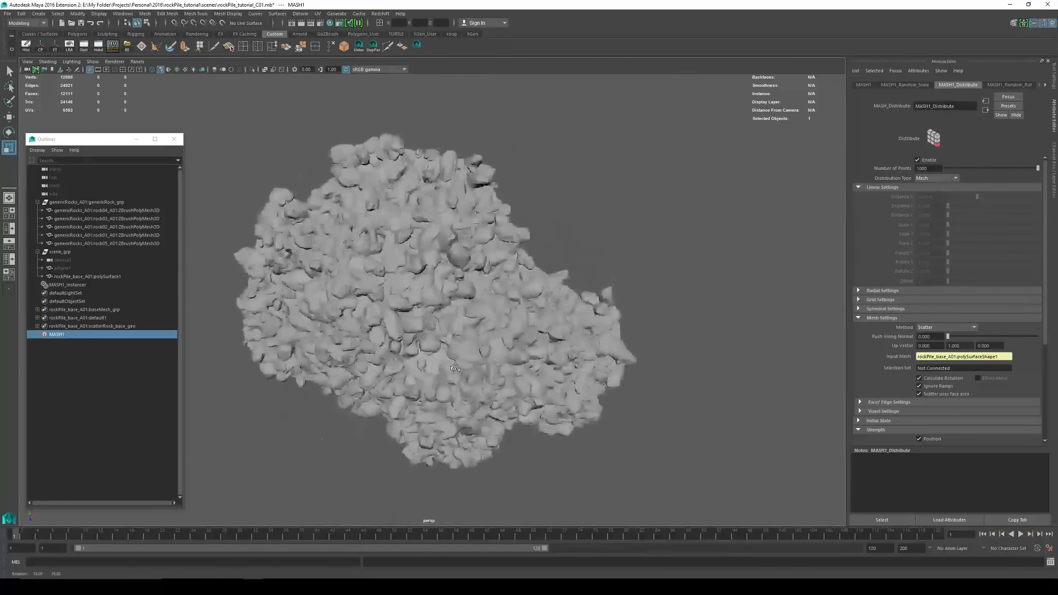
pyautogui.scroll(5, 455, 369)
pyautogui.click(528, 334)
pyautogui.keyDown('alt'); pyautogui.moveTo(529, 334); pyautogui.dragTo(478, 264); pyautogui.keyUp('alt')
pyautogui.keyDown('alt'); pyautogui.moveTo(550, 292); pyautogui.dragTo(532, 325); pyautogui.keyUp('alt')
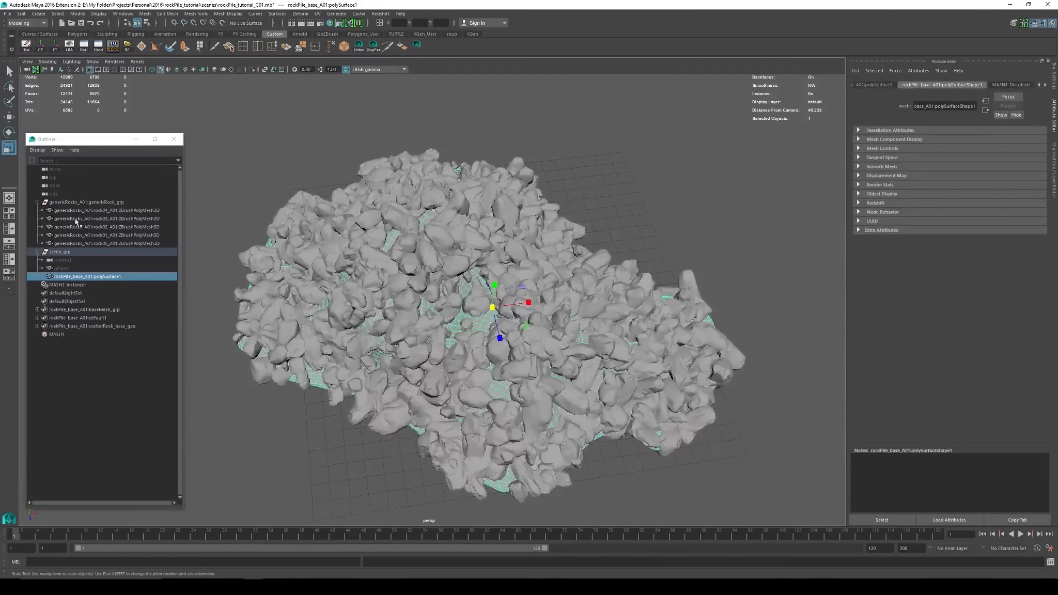
# Set Scale X, Y and Z of all five source rocks to 0.7 and check their coverage against the base mesh
pyautogui.click(78, 211)
pyautogui.keyDown('shift'); pyautogui.click(98, 243); pyautogui.keyUp('shift')
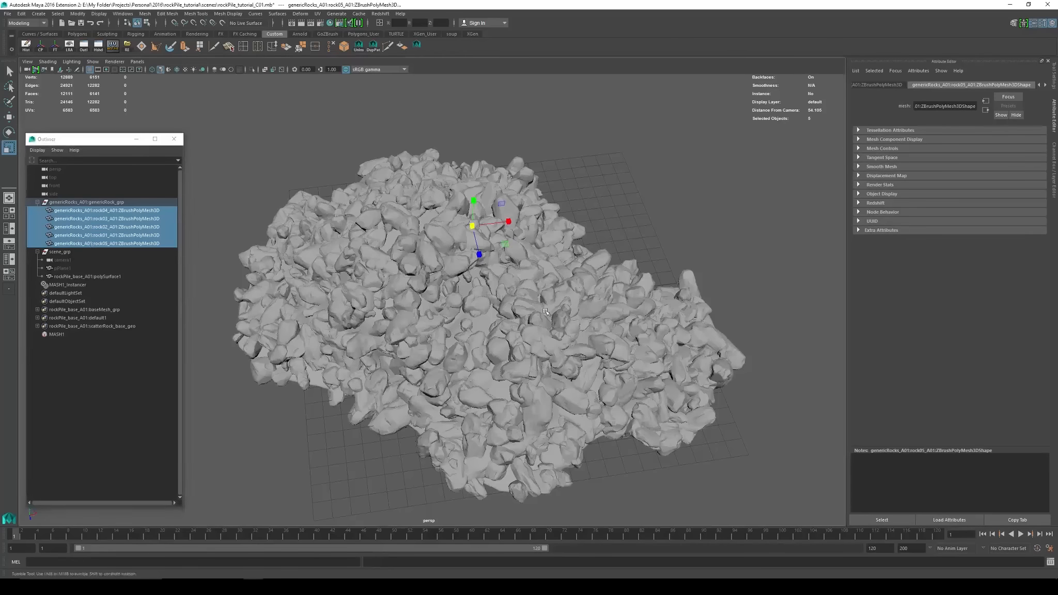
pyautogui.keyDown('alt'); pyautogui.moveTo(546, 311); pyautogui.dragTo(590, 250); pyautogui.keyUp('alt')
pyautogui.hotkey('ctrl', 'a')
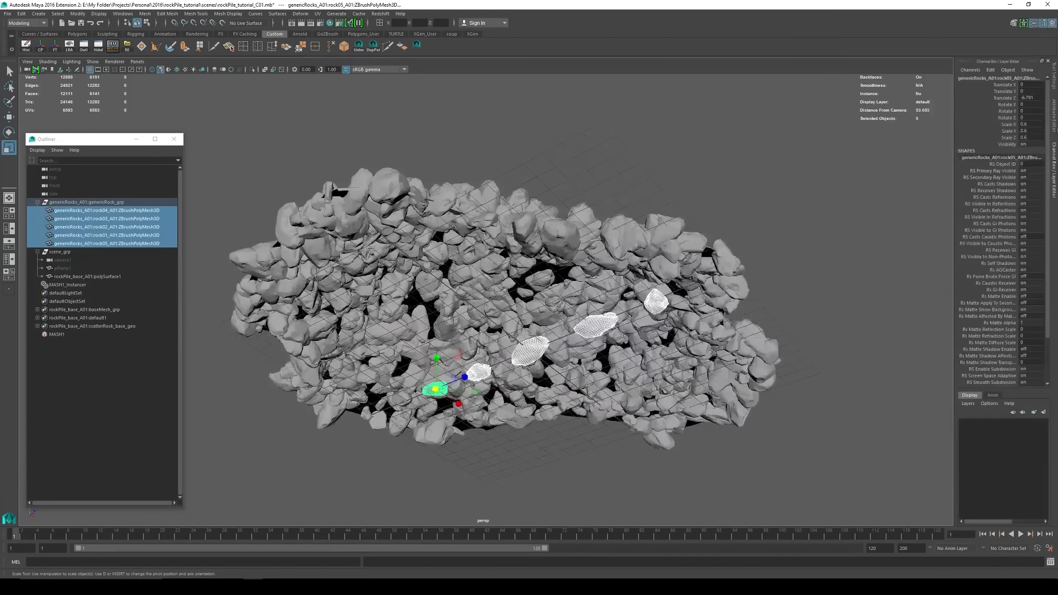
pyautogui.moveTo(1033, 124); pyautogui.dragTo(1029, 137)
pyautogui.write('0.7')
pyautogui.press('Return')
pyautogui.keyDown('alt'); pyautogui.moveTo(615, 244); pyautogui.dragTo(631, 276); pyautogui.keyUp('alt')
pyautogui.click(563, 321)
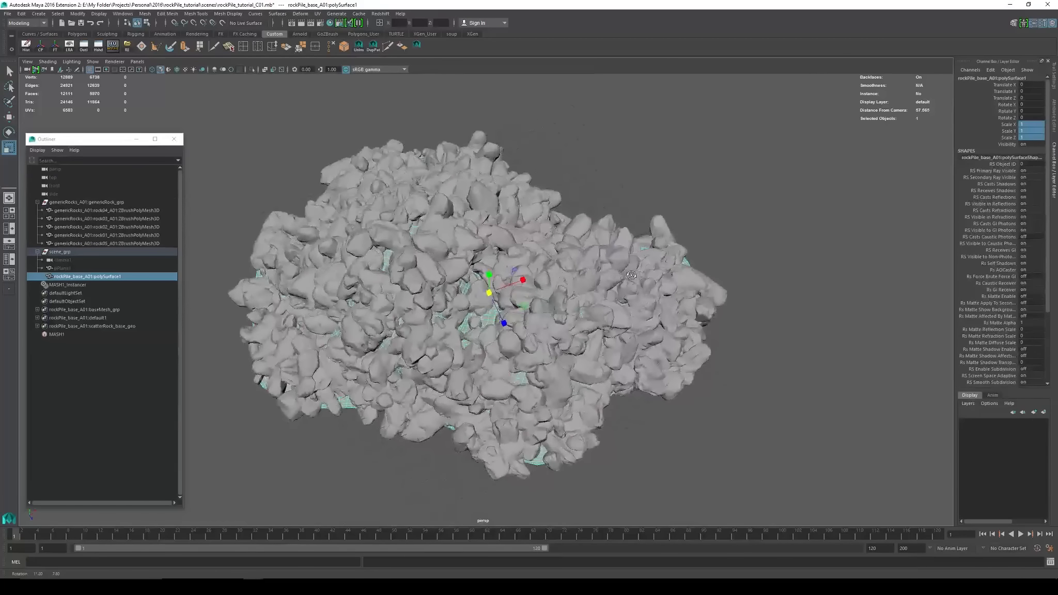
# Reselect the MASH1 network and set Number of Points to 1100 on the MASH1_Distribute node
pyautogui.click(55, 334)
pyautogui.hotkey('ctrl', 'a')
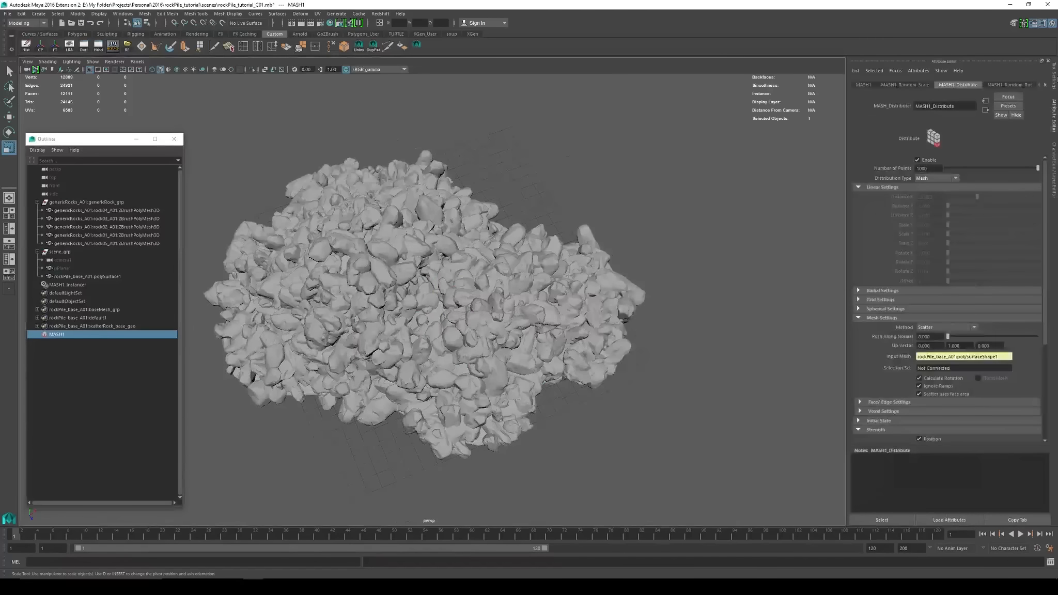
pyautogui.moveTo(931, 169); pyautogui.dragTo(889, 166)
pyautogui.write('1')
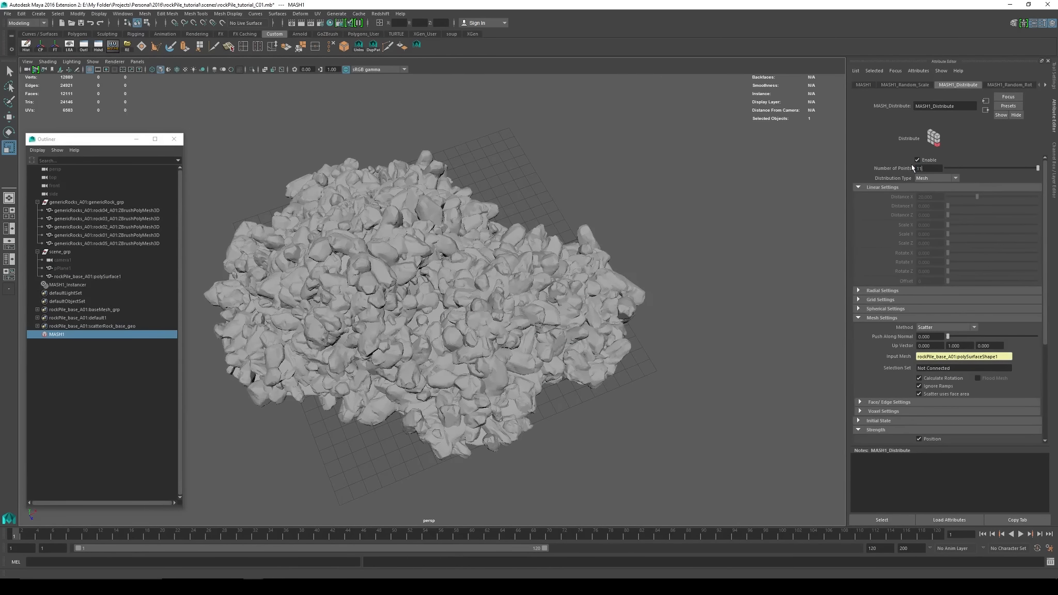
pyautogui.write('100')
pyautogui.press('Return')
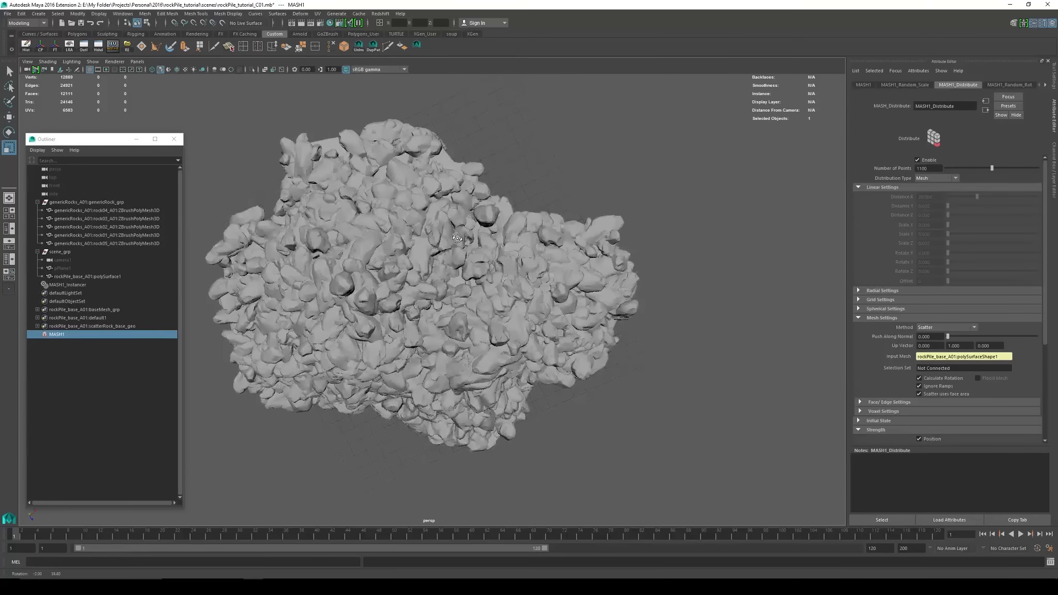
# Select the base mesh from beneath the pile and examine the uncovered areas along its outer edge
pyautogui.keyDown('alt'); pyautogui.moveTo(382, 324); pyautogui.dragTo(336, 217); pyautogui.keyUp('alt')
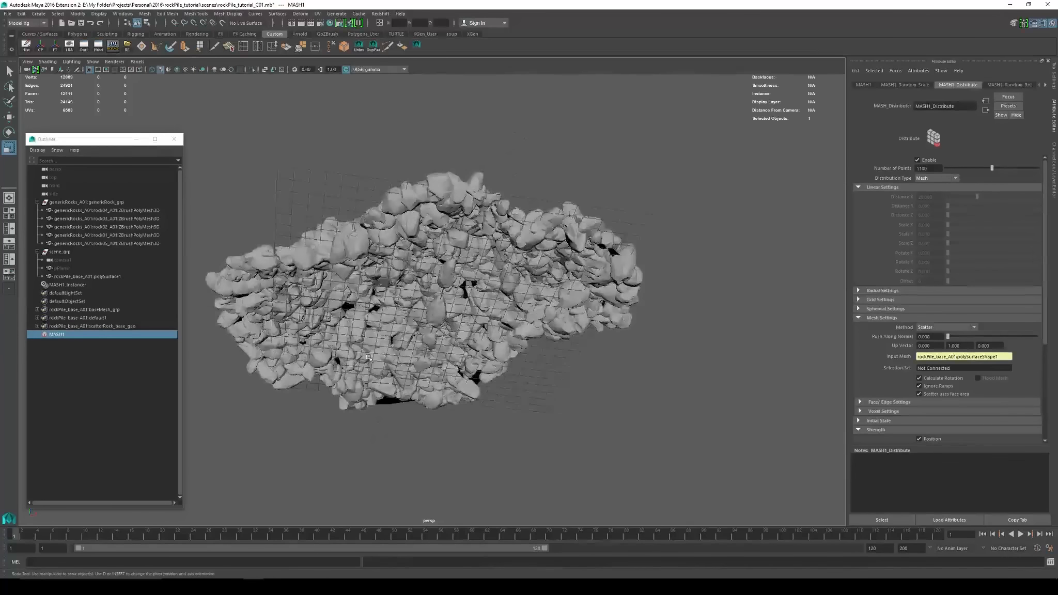
pyautogui.click(388, 400)
pyautogui.keyDown('alt'); pyautogui.moveTo(438, 276); pyautogui.dragTo(521, 310); pyautogui.keyUp('alt')
pyautogui.keyDown('alt'); pyautogui.moveTo(521, 310); pyautogui.dragTo(528, 312, button='right'); pyautogui.keyUp('alt')
pyautogui.keyDown('alt'); pyautogui.moveTo(528, 312); pyautogui.dragTo(533, 316, button='middle'); pyautogui.keyUp('alt')
pyautogui.keyDown('alt'); pyautogui.moveTo(533, 315); pyautogui.dragTo(522, 294); pyautogui.keyUp('alt')
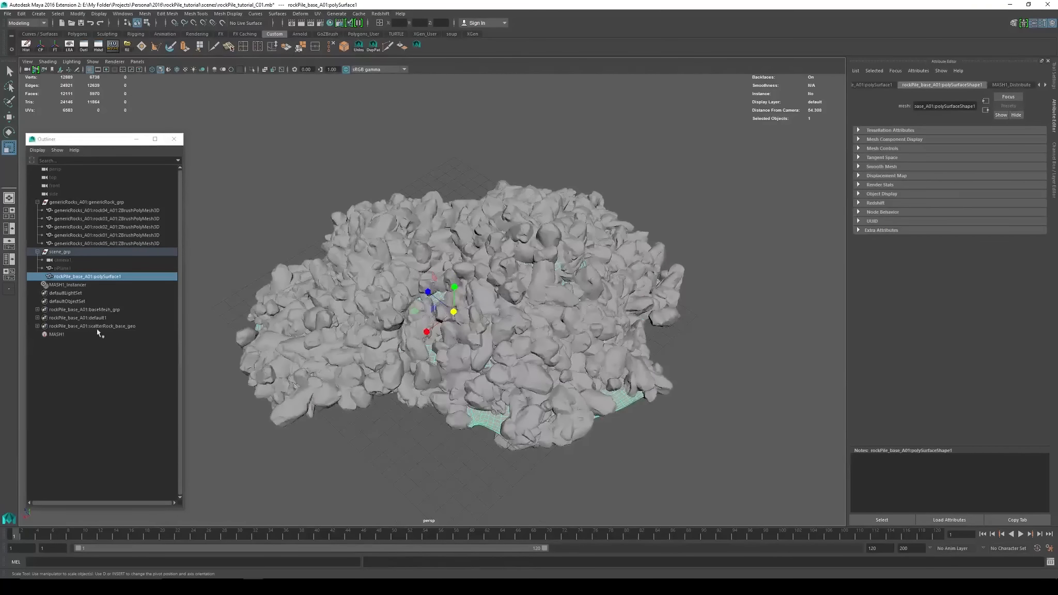
pyautogui.keyDown('alt'); pyautogui.moveTo(511, 390); pyautogui.dragTo(482, 317, button='middle'); pyautogui.keyUp('alt')
pyautogui.keyDown('alt'); pyautogui.moveTo(482, 317); pyautogui.dragTo(517, 341, button='right'); pyautogui.keyUp('alt')
pyautogui.keyDown('alt'); pyautogui.moveTo(516, 341); pyautogui.dragTo(493, 360); pyautogui.keyUp('alt')
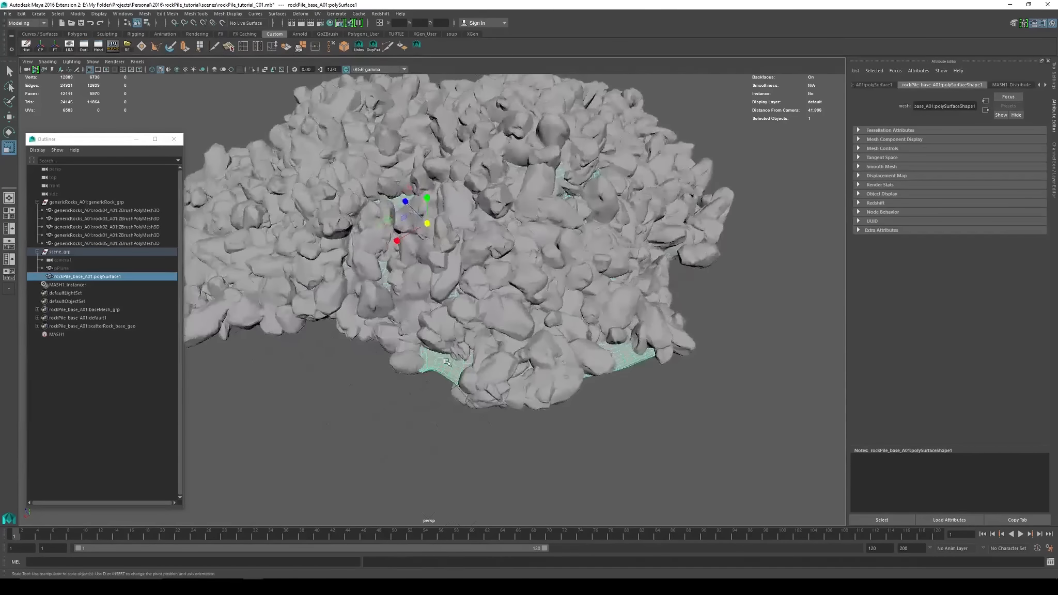
# Reselect the MASH1 network, change the Random Seed in the Distribute node's strength settings and check the new rock arrangement
pyautogui.click(67, 334)
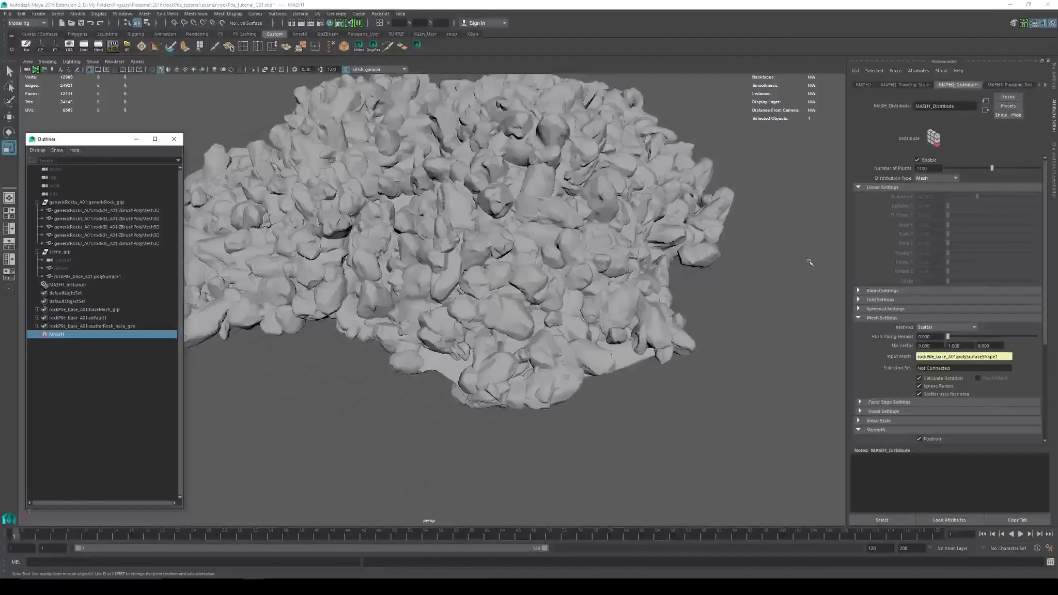
pyautogui.scroll(-5, 884, 232)
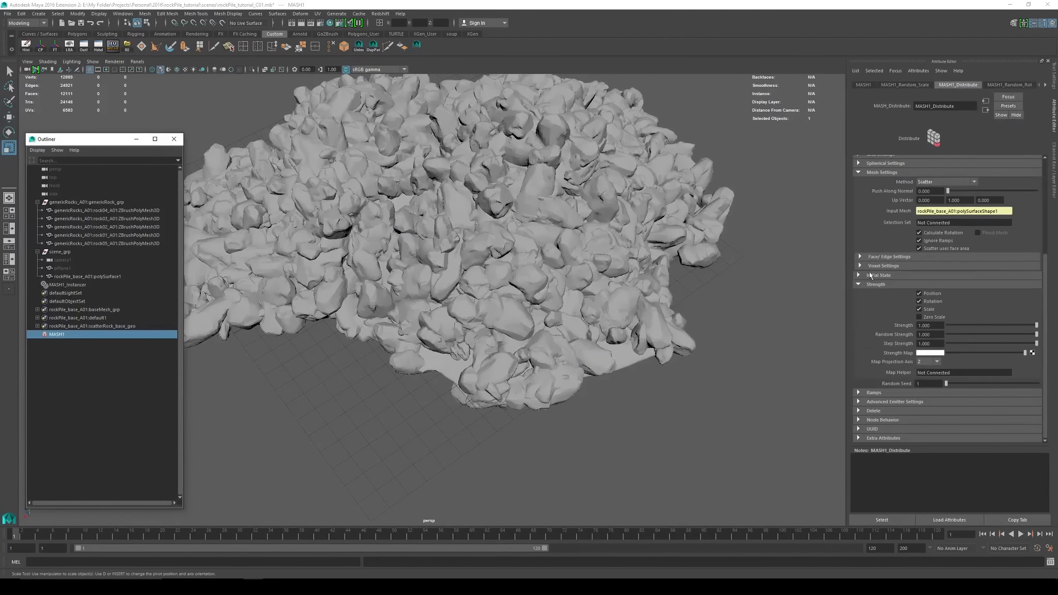
pyautogui.moveTo(948, 383); pyautogui.dragTo(953, 383)
pyautogui.keyDown('alt'); pyautogui.moveTo(584, 362); pyautogui.dragTo(557, 426); pyautogui.keyUp('alt')
pyautogui.keyDown('alt'); pyautogui.moveTo(558, 427); pyautogui.dragTo(485, 413, button='right'); pyautogui.keyUp('alt')
pyautogui.keyDown('alt'); pyautogui.moveTo(486, 413); pyautogui.dragTo(520, 372); pyautogui.keyUp('alt')
# Select the base mesh, hide it and inspect the rock pile on its own
pyautogui.click(481, 337)
pyautogui.keyDown('alt'); pyautogui.moveTo(604, 357); pyautogui.dragTo(406, 336); pyautogui.keyUp('alt')
pyautogui.keyDown('alt'); pyautogui.moveTo(506, 360); pyautogui.dragTo(496, 308); pyautogui.keyUp('alt')
pyautogui.hotkey('ctrl', 'h')
pyautogui.keyDown('alt'); pyautogui.moveTo(483, 360); pyautogui.dragTo(429, 336); pyautogui.keyUp('alt')
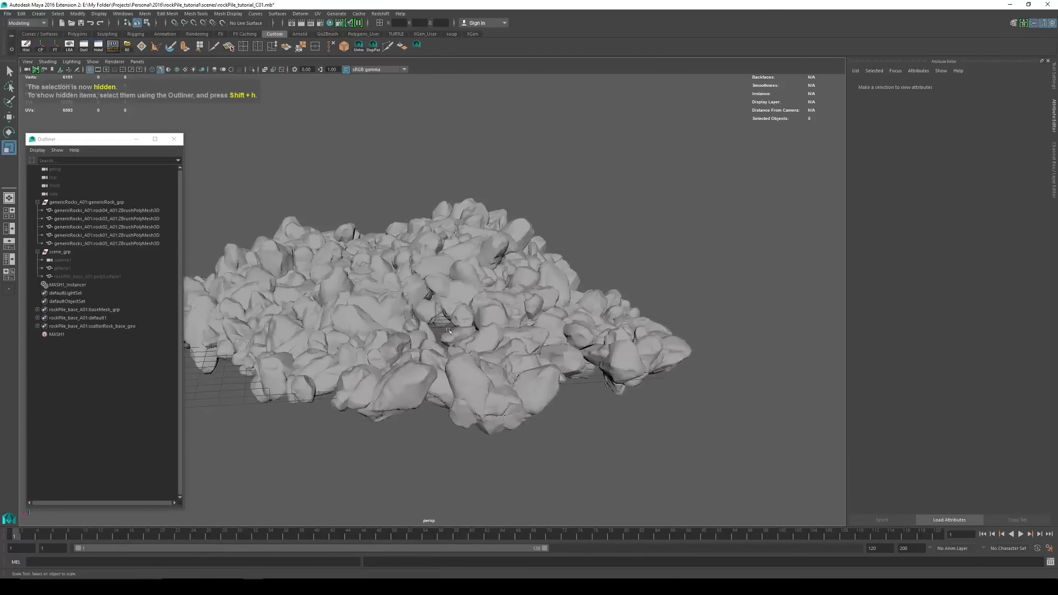
# Examine the rock pile from several sides for gaps and awkward rock placement
pyautogui.keyDown('alt'); pyautogui.moveTo(439, 325); pyautogui.dragTo(440, 331, button='right'); pyautogui.keyUp('alt')
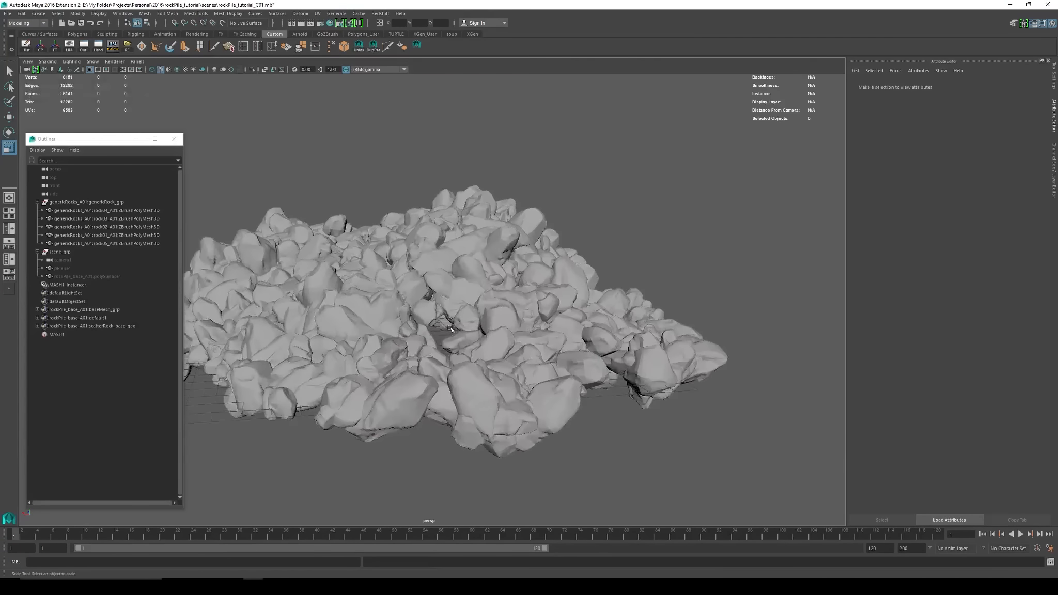
pyautogui.keyDown('alt'); pyautogui.moveTo(448, 334); pyautogui.dragTo(481, 364); pyautogui.keyUp('alt')
pyautogui.keyDown('alt'); pyautogui.moveTo(481, 364); pyautogui.dragTo(469, 363, button='right'); pyautogui.keyUp('alt')
pyautogui.keyDown('alt'); pyautogui.moveTo(469, 362); pyautogui.dragTo(520, 335); pyautogui.keyUp('alt')
pyautogui.keyDown('alt'); pyautogui.moveTo(519, 335); pyautogui.dragTo(542, 321, button='right'); pyautogui.keyUp('alt')
pyautogui.keyDown('alt'); pyautogui.moveTo(543, 322); pyautogui.dragTo(548, 328, button='middle'); pyautogui.keyUp('alt')
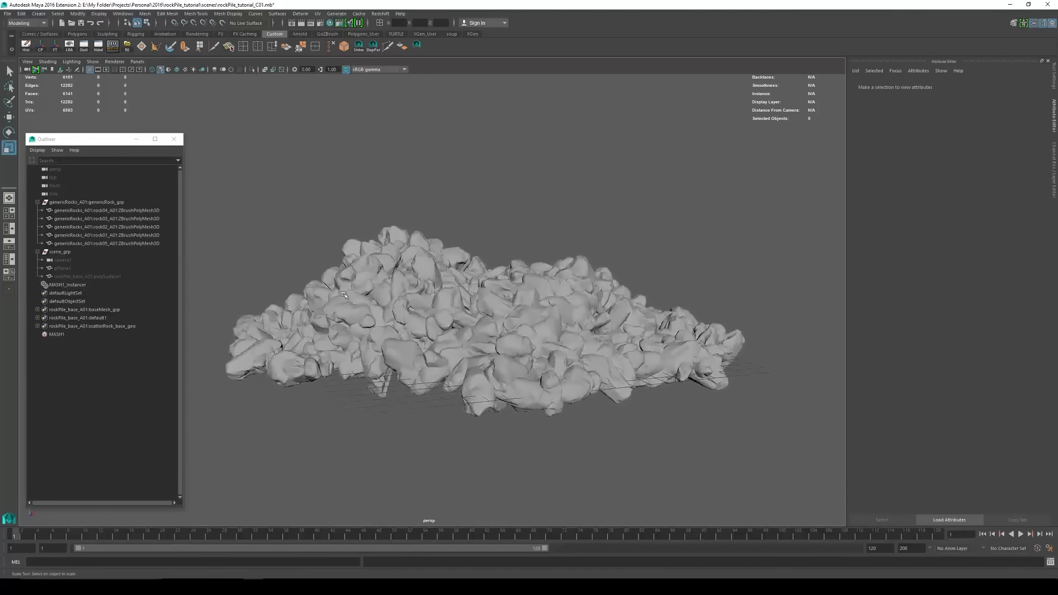
# Select the MASH1 network, try the Random Seed on MASH1_Random_Scale and change the Random Seed on MASH1_Random_Rot
pyautogui.click(78, 334)
pyautogui.click(895, 86)
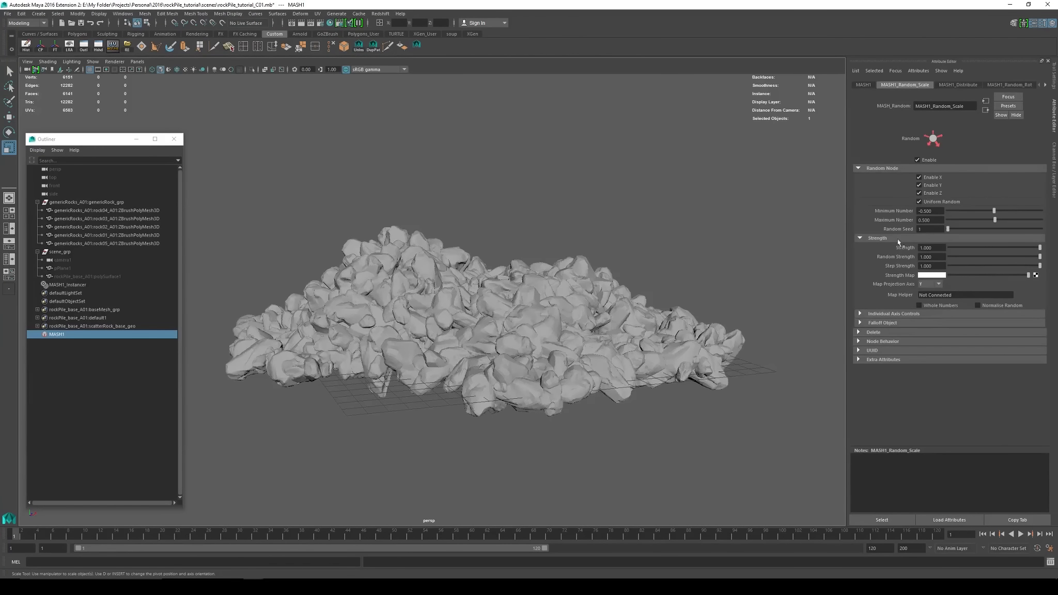
pyautogui.moveTo(948, 229)
pyautogui.mouseDown()
pyautogui.moveTo(978, 229)
pyautogui.moveTo(940, 230)
pyautogui.mouseUp()
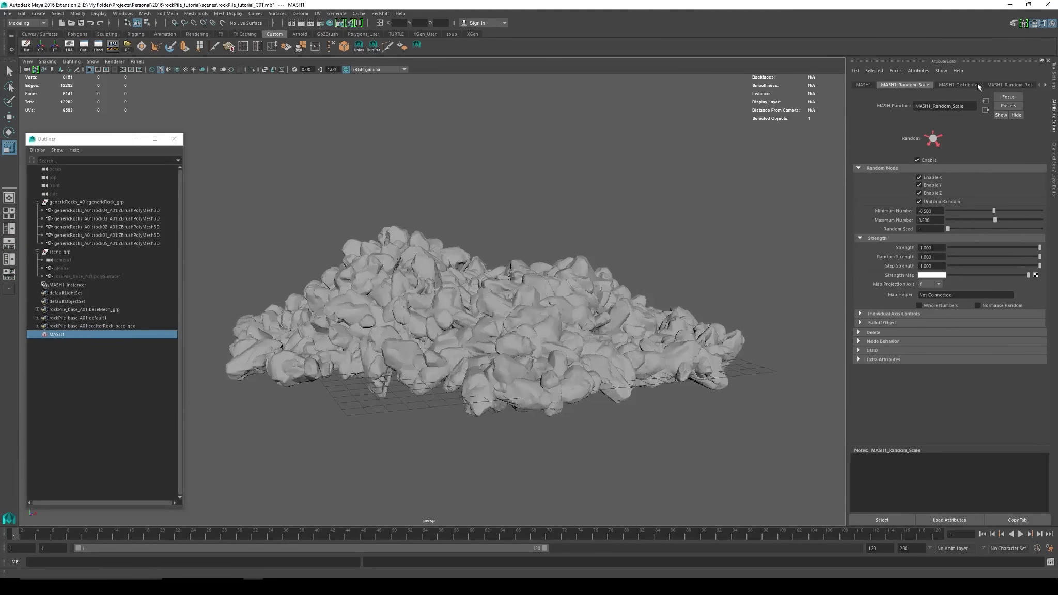
pyautogui.click(1002, 85)
pyautogui.moveTo(948, 229); pyautogui.dragTo(937, 231)
pyautogui.keyDown('alt'); pyautogui.moveTo(497, 277); pyautogui.dragTo(413, 250); pyautogui.keyUp('alt')
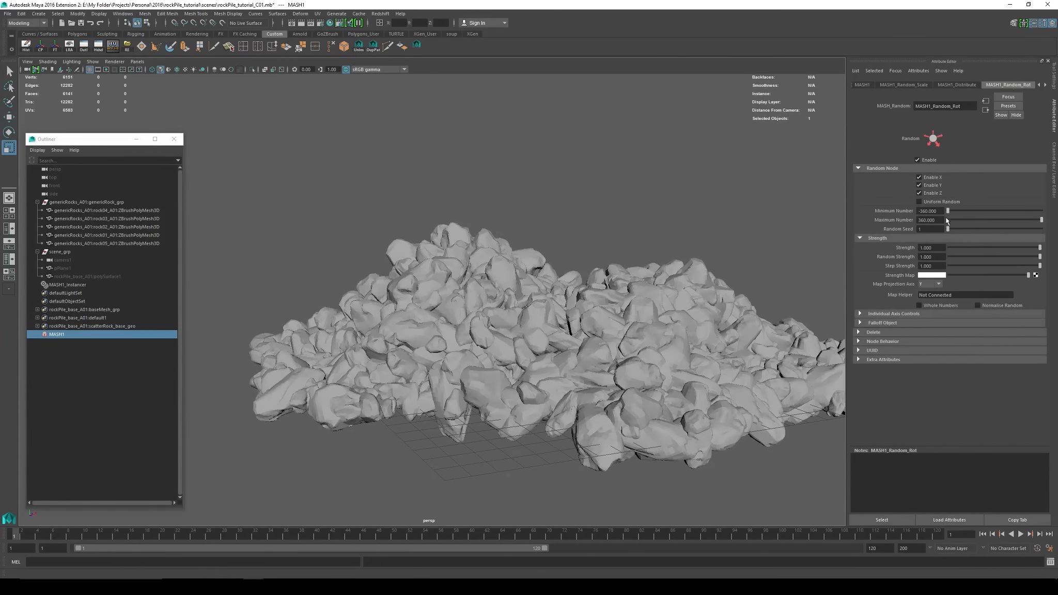
pyautogui.moveTo(949, 229); pyautogui.dragTo(952, 231)
pyautogui.keyDown('alt'); pyautogui.moveTo(498, 258); pyautogui.dragTo(572, 260); pyautogui.keyUp('alt')
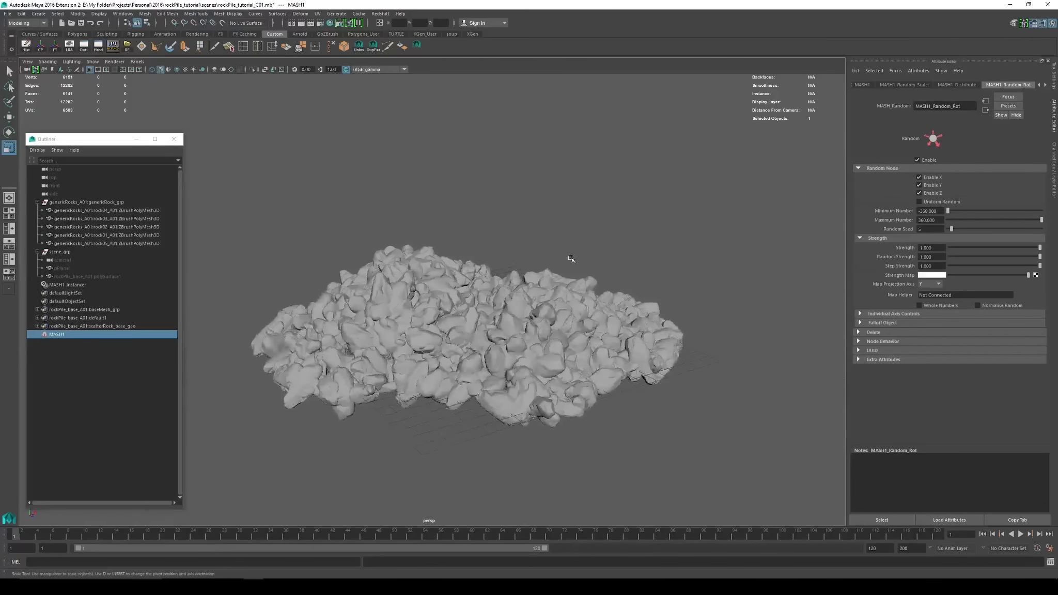
# Unhide the ground plane pPlane1 and camera1 in the scene group
pyautogui.click(63, 268)
pyautogui.hotkey('shift', 'h')
pyautogui.keyDown('alt'); pyautogui.moveTo(429, 283); pyautogui.dragTo(459, 269); pyautogui.keyUp('alt')
pyautogui.click(62, 260)
pyautogui.hotkey('shift', 'h')
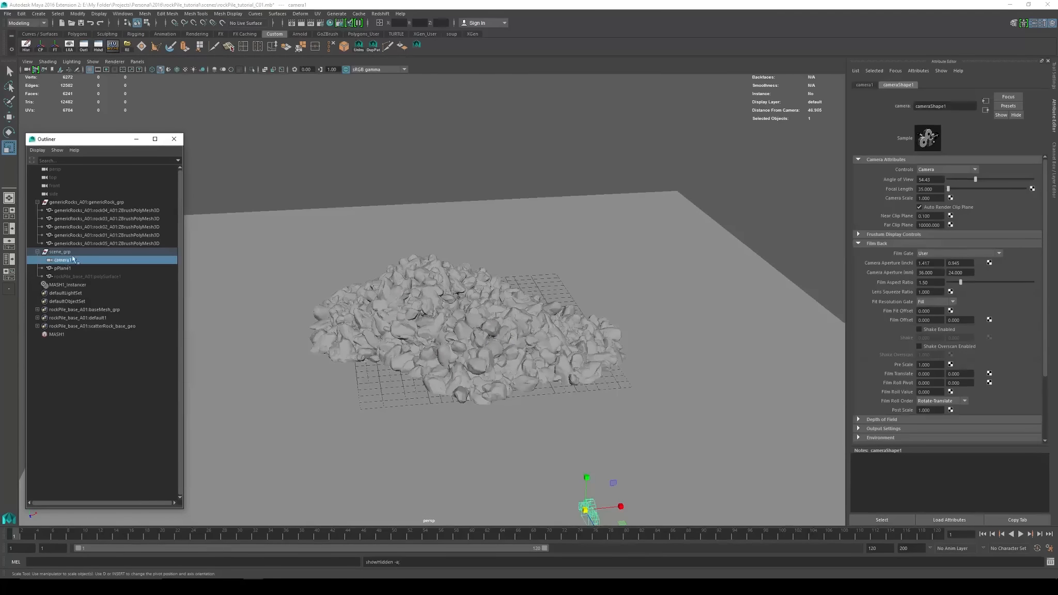
# Look through camera1 in the viewport and render its view with Redshift
pyautogui.keyDown('alt'); pyautogui.moveTo(384, 339); pyautogui.dragTo(403, 281, button='middle'); pyautogui.keyUp('alt')
pyautogui.scroll(-4, 403, 281)
pyautogui.click(143, 64)
pyautogui.moveTo(150, 73)
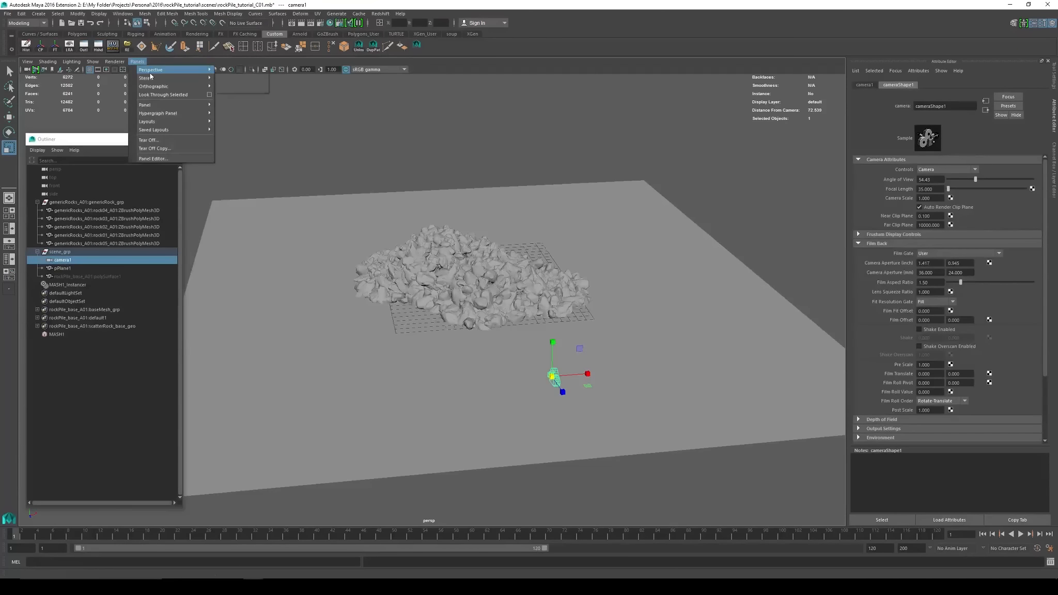
pyautogui.click(246, 70)
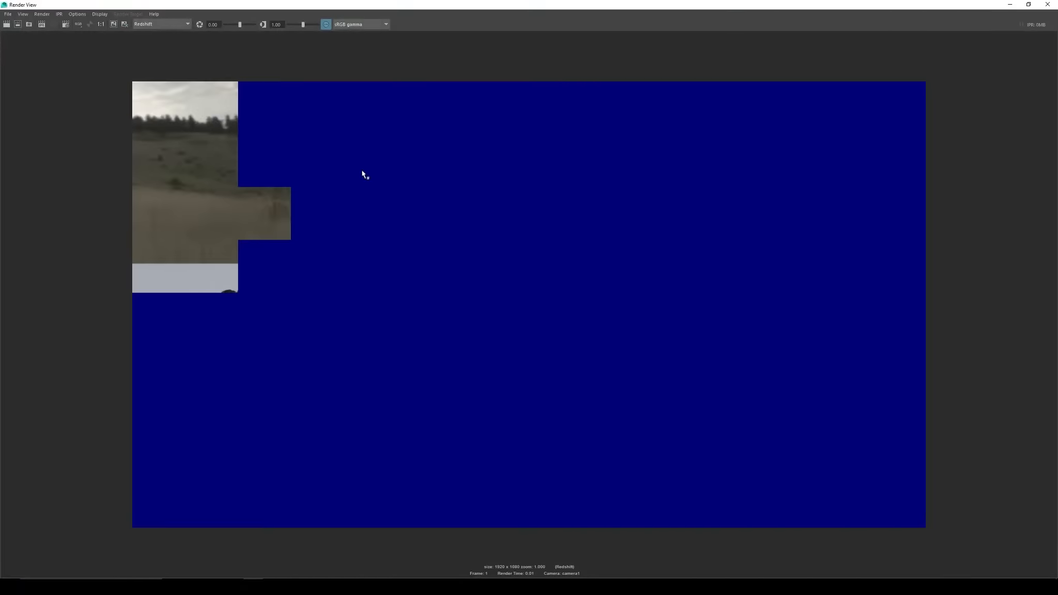
pyautogui.rightClick(6, 24)
pyautogui.click(41, 34)
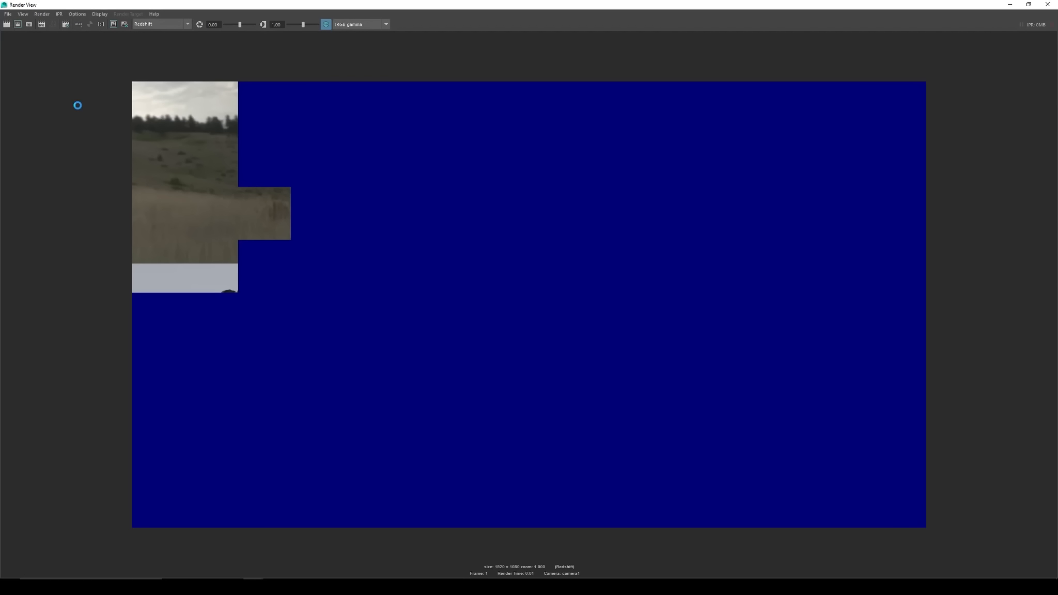
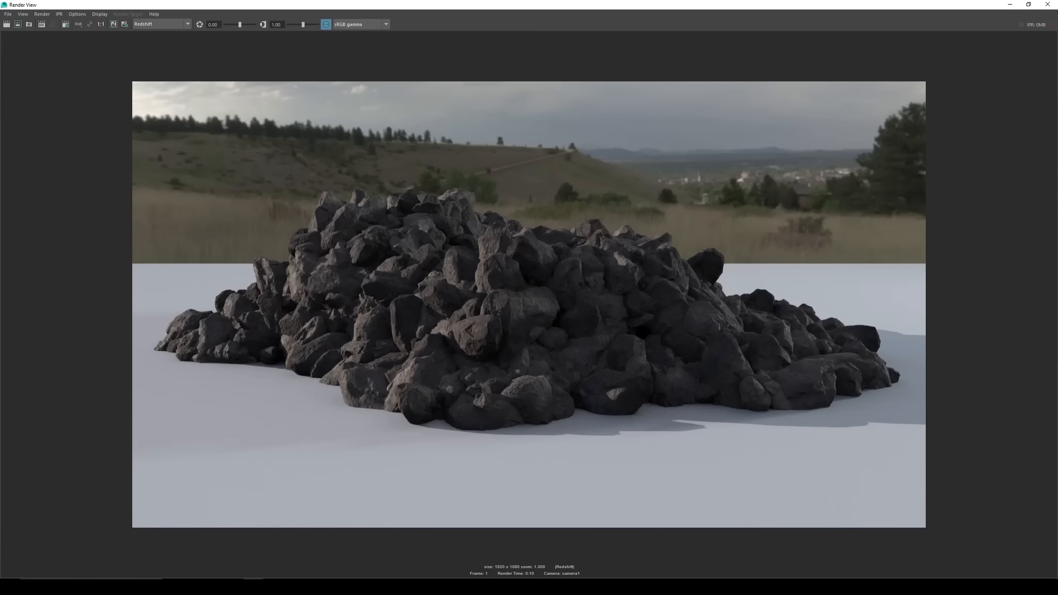
# Inspect the rendered rock pile up close and as a whole, then close the render window
pyautogui.scroll(5, 529, 293)
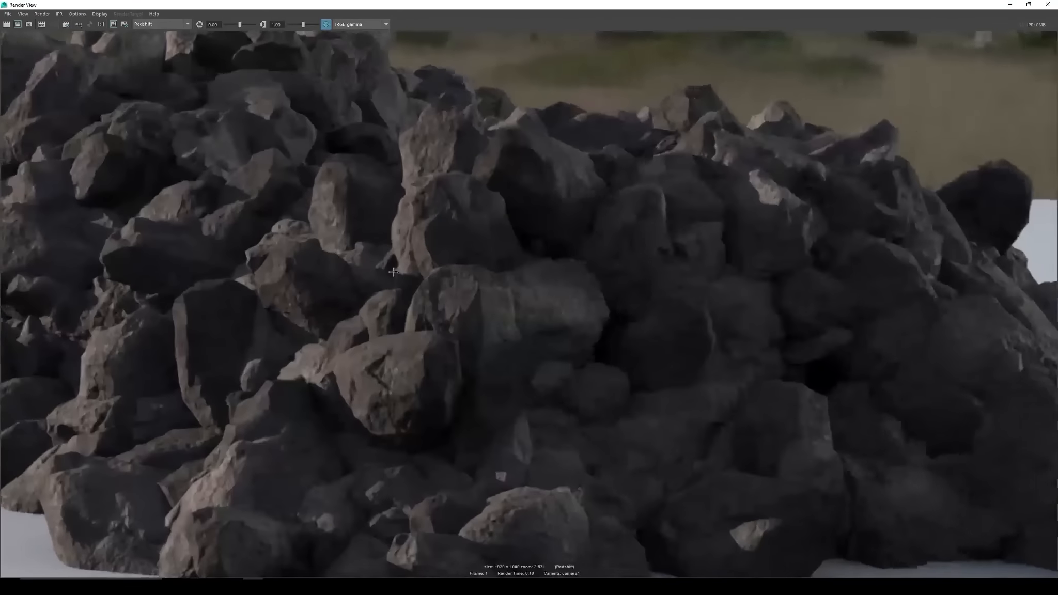
pyautogui.keyDown('alt'); pyautogui.moveTo(393, 271); pyautogui.dragTo(654, 379, button='middle'); pyautogui.keyUp('alt')
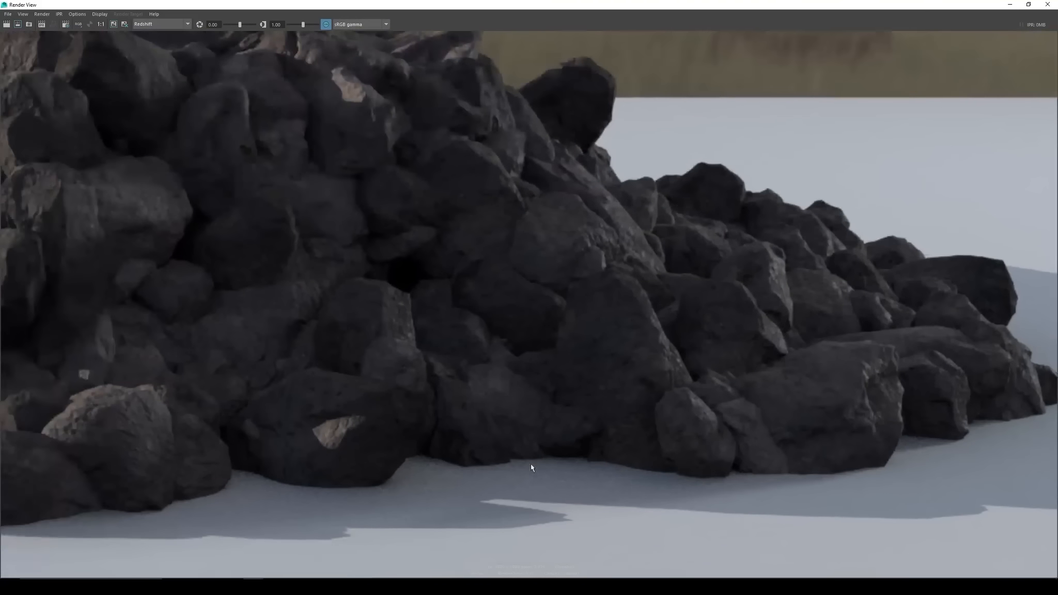
pyautogui.keyDown('alt'); pyautogui.moveTo(409, 305); pyautogui.dragTo(171, 282, button='right'); pyautogui.keyUp('alt')
pyautogui.keyDown('alt'); pyautogui.moveTo(170, 282); pyautogui.dragTo(526, 360, button='middle'); pyautogui.keyUp('alt')
pyautogui.keyDown('alt'); pyautogui.moveTo(775, 338); pyautogui.dragTo(496, 312, button='right'); pyautogui.keyUp('alt')
pyautogui.keyDown('alt'); pyautogui.moveTo(496, 313); pyautogui.dragTo(463, 308, button='middle'); pyautogui.keyUp('alt')
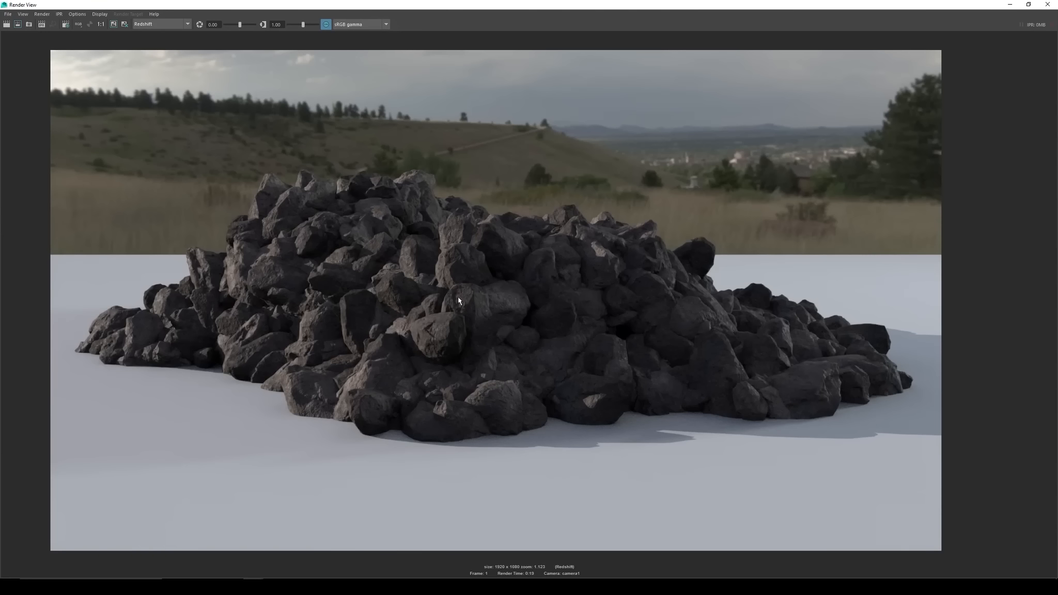
pyautogui.keyDown('alt'); pyautogui.moveTo(521, 287); pyautogui.dragTo(518, 297, button='middle'); pyautogui.keyUp('alt')
pyautogui.keyDown('alt'); pyautogui.moveTo(519, 297); pyautogui.dragTo(476, 297, button='right'); pyautogui.keyUp('alt')
pyautogui.keyDown('alt'); pyautogui.moveTo(519, 307); pyautogui.dragTo(507, 293, button='middle'); pyautogui.keyUp('alt')
pyautogui.keyDown('alt'); pyautogui.moveTo(506, 292); pyautogui.dragTo(449, 295, button='right'); pyautogui.keyUp('alt')
pyautogui.keyDown('alt'); pyautogui.moveTo(449, 294); pyautogui.dragTo(450, 300, button='middle'); pyautogui.keyUp('alt')
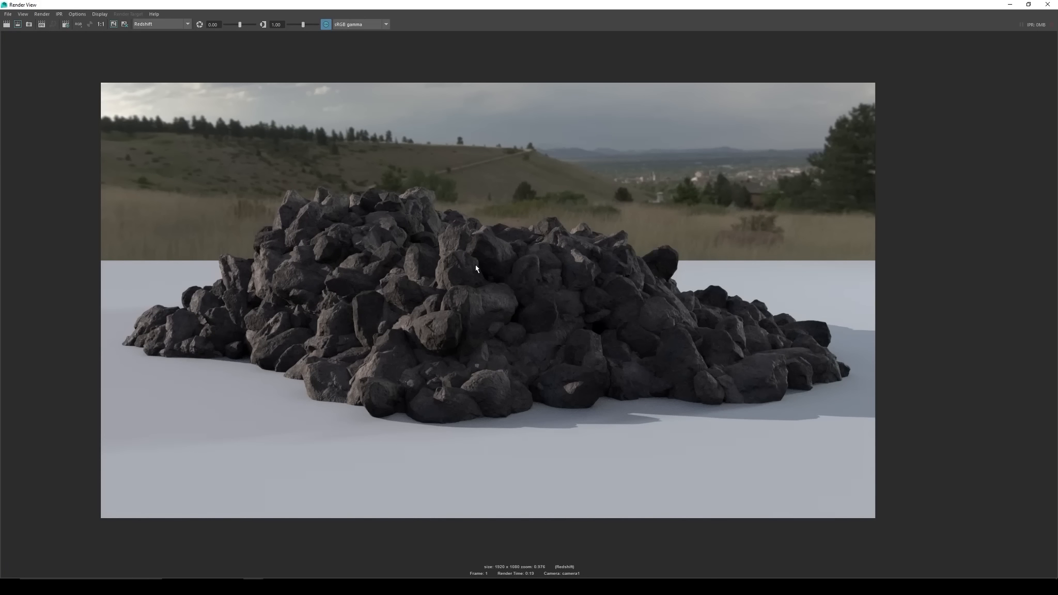
pyautogui.click(1049, 4)
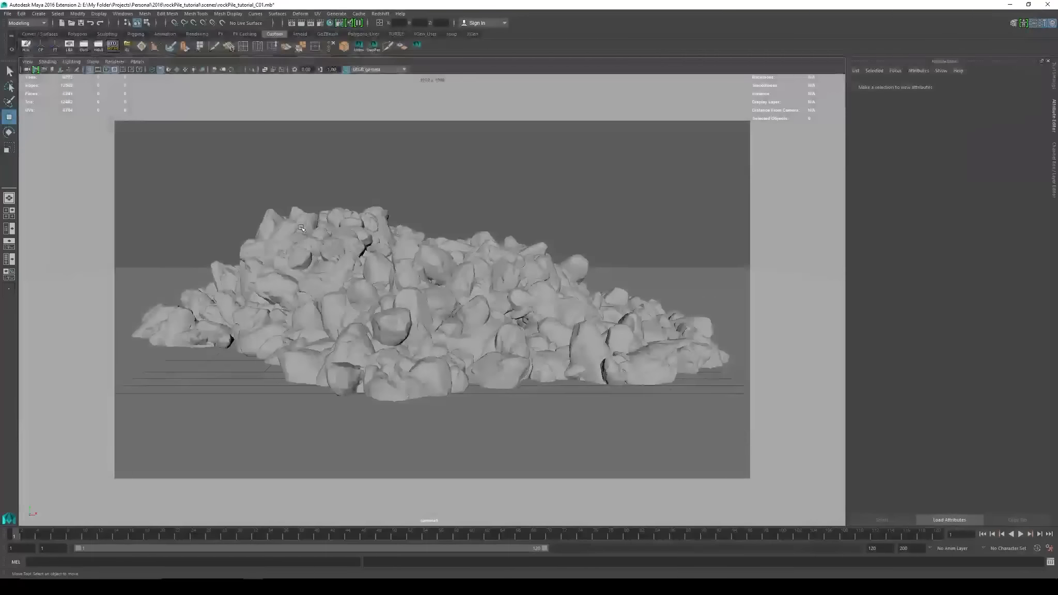
# Return to the perspective view and look over the rock pile on its ground plane from above
pyautogui.click(10, 197)
pyautogui.keyDown('alt'); pyautogui.moveTo(504, 299); pyautogui.dragTo(482, 300, button='right'); pyautogui.keyUp('alt')
pyautogui.keyDown('alt'); pyautogui.moveTo(391, 298); pyautogui.dragTo(408, 296); pyautogui.keyUp('alt')
pyautogui.keyDown('alt'); pyautogui.moveTo(454, 289); pyautogui.dragTo(523, 292, button='right'); pyautogui.keyUp('alt')
pyautogui.keyDown('alt'); pyautogui.moveTo(523, 292); pyautogui.dragTo(393, 303); pyautogui.keyUp('alt')
pyautogui.keyDown('alt'); pyautogui.moveTo(392, 302); pyautogui.dragTo(409, 300, button='right'); pyautogui.keyUp('alt')
pyautogui.keyDown('alt'); pyautogui.moveTo(405, 299); pyautogui.dragTo(418, 296); pyautogui.keyUp('alt')
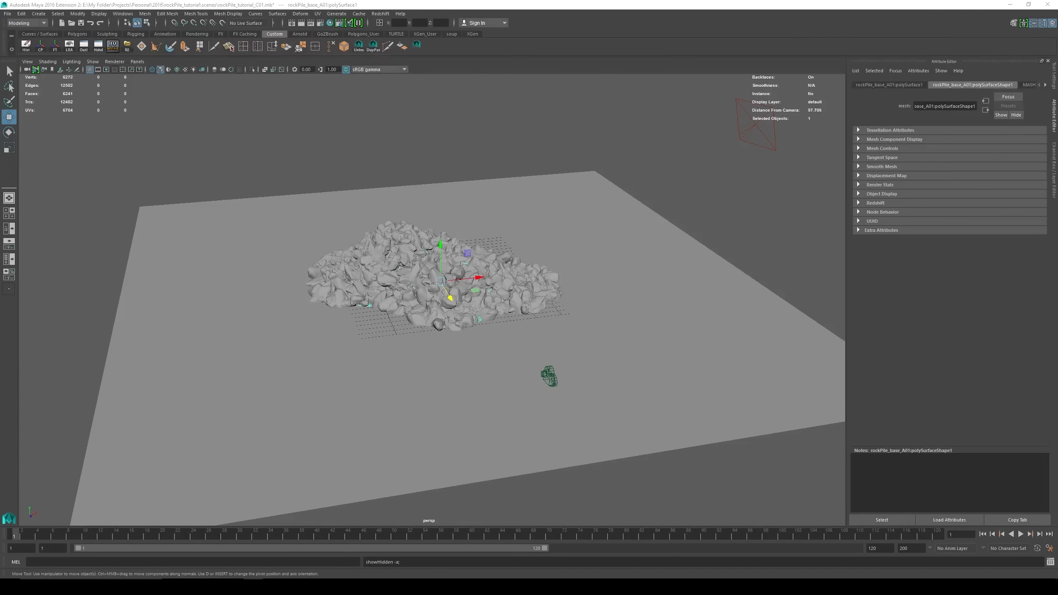
pyautogui.moveTo(342, 260)
pyautogui.keyDown('alt'); pyautogui.mouseDown()
pyautogui.moveTo(343, 292)
pyautogui.moveTo(349, 265)
pyautogui.mouseUp(); pyautogui.keyUp('alt')
# Create a polygon cylinder, raise it above the rock pile and widen it horizontally
pyautogui.click(38, 14)
pyautogui.moveTo(72, 44)
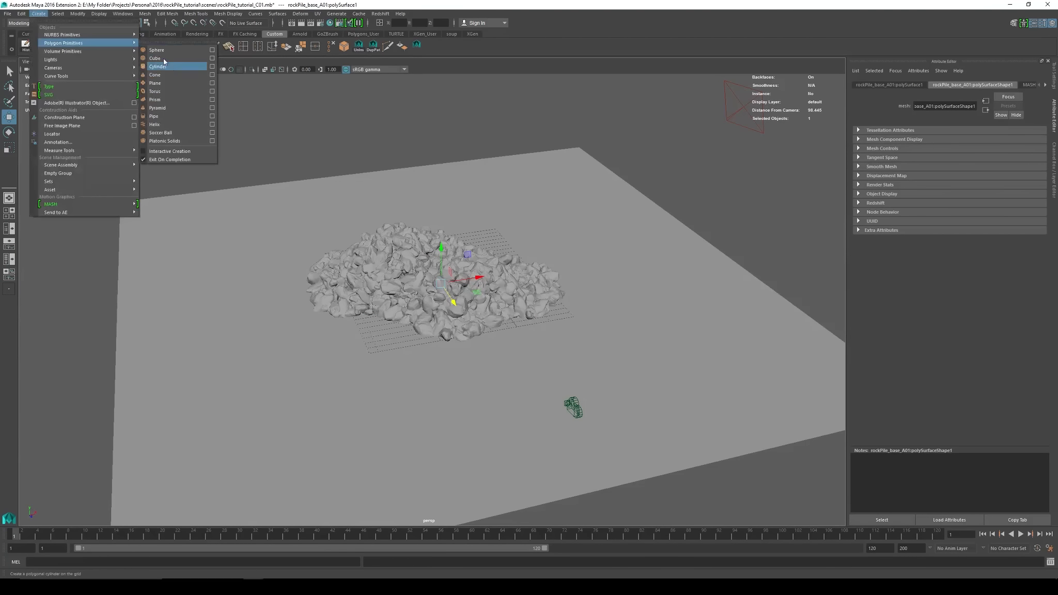
pyautogui.click(157, 59)
pyautogui.moveTo(443, 249); pyautogui.dragTo(443, 147)
pyautogui.keyDown('alt'); pyautogui.moveTo(530, 148); pyautogui.dragTo(526, 177, button='middle'); pyautogui.keyUp('alt')
pyautogui.keyDown('alt'); pyautogui.moveTo(526, 178); pyautogui.dragTo(537, 177); pyautogui.keyUp('alt')
pyautogui.press('r')
pyautogui.keyDown('ctrl'); pyautogui.moveTo(439, 176); pyautogui.dragTo(480, 3); pyautogui.keyUp('ctrl')
pyautogui.keyDown('ctrl'); pyautogui.moveTo(440, 176); pyautogui.dragTo(454, 96); pyautogui.keyUp('ctrl')
# Delete the cylinder's side and bottom faces to leave a flat disc, and lower the disc to ground level
pyautogui.moveTo(410, 189); pyautogui.dragTo(411, 212, button='right')
pyautogui.keyDown('alt'); pyautogui.moveTo(497, 215); pyautogui.dragTo(496, 232, button='middle'); pyautogui.keyUp('alt')
pyautogui.moveTo(561, 213); pyautogui.dragTo(225, 231)
pyautogui.press('Delete')
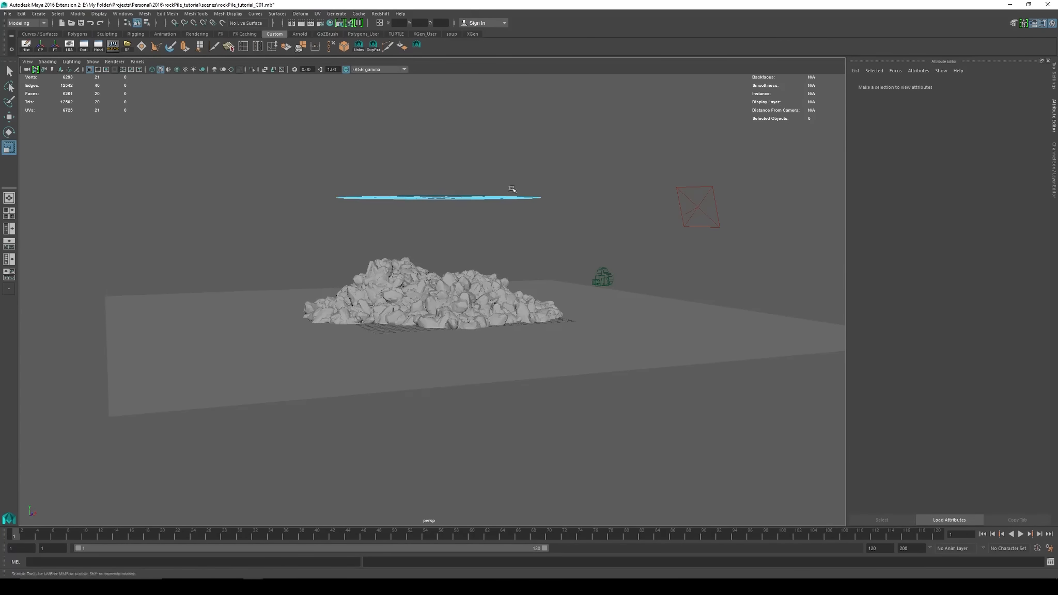
pyautogui.keyDown('alt'); pyautogui.moveTo(510, 191); pyautogui.dragTo(434, 214); pyautogui.keyUp('alt')
pyautogui.moveTo(434, 215); pyautogui.dragTo(458, 203, button='right')
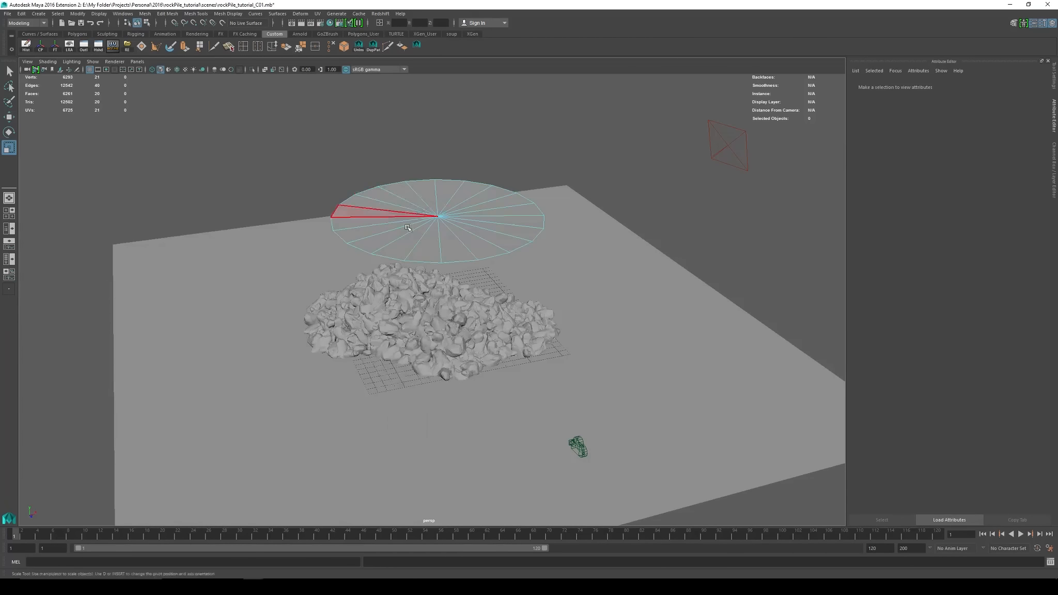
pyautogui.press('w')
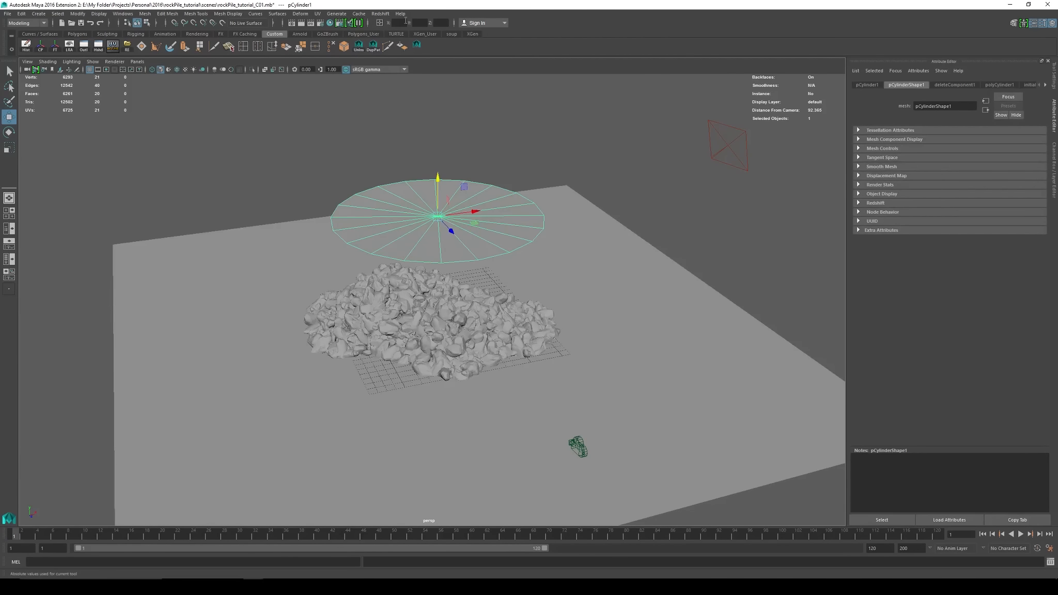
pyautogui.press('Return')
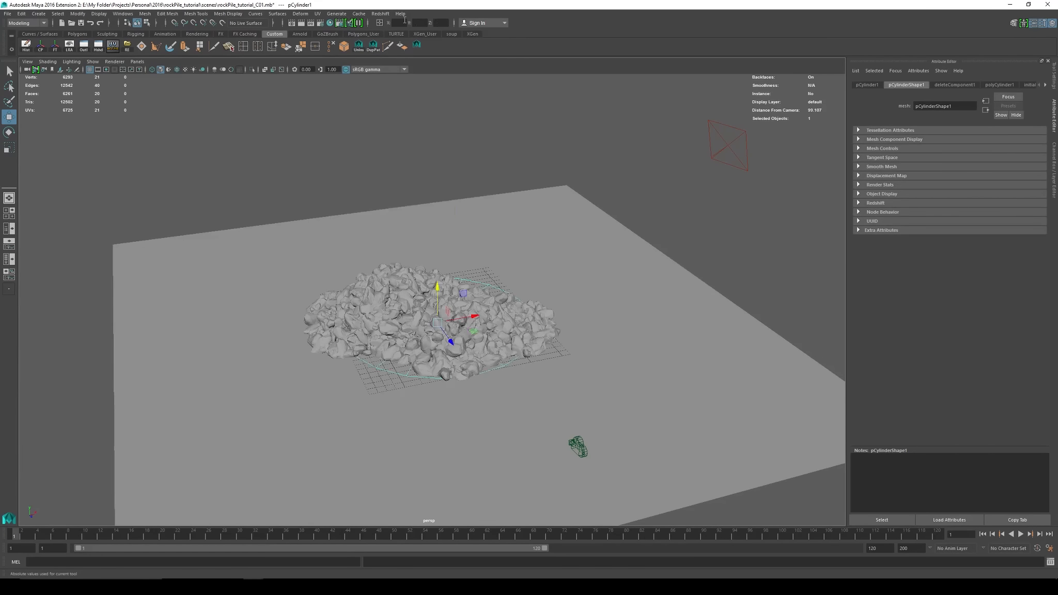
# Enlarge the disc and shift it horizontally so that it surrounds the whole rock pile
pyautogui.press('r')
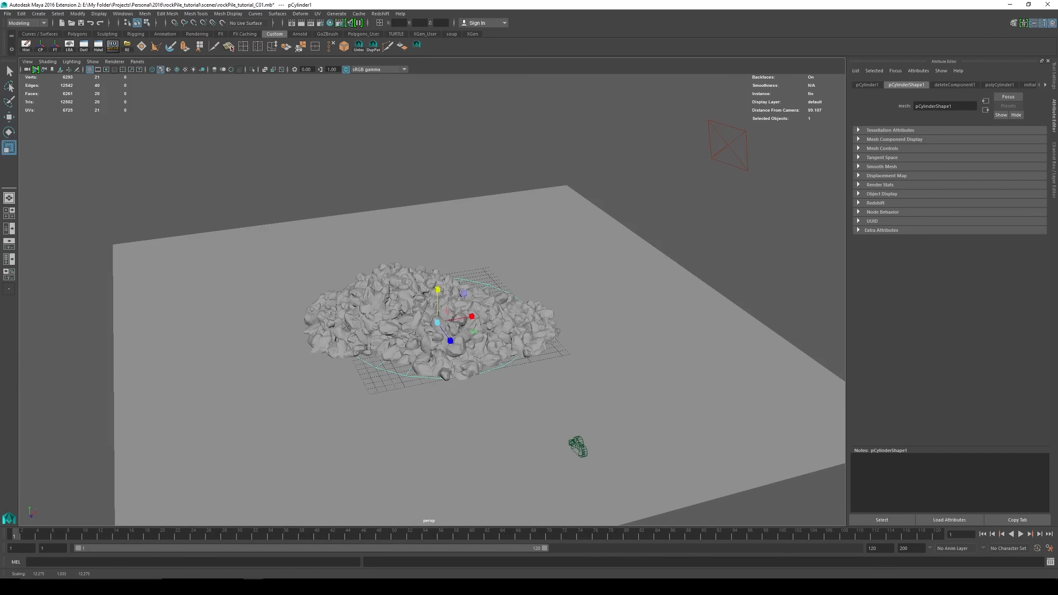
pyautogui.moveTo(437, 322); pyautogui.dragTo(462, 350)
pyautogui.press('w')
pyautogui.press('r')
pyautogui.moveTo(486, 279); pyautogui.dragTo(508, 269, button='middle')
pyautogui.press('w')
pyautogui.moveTo(484, 300); pyautogui.dragTo(487, 299)
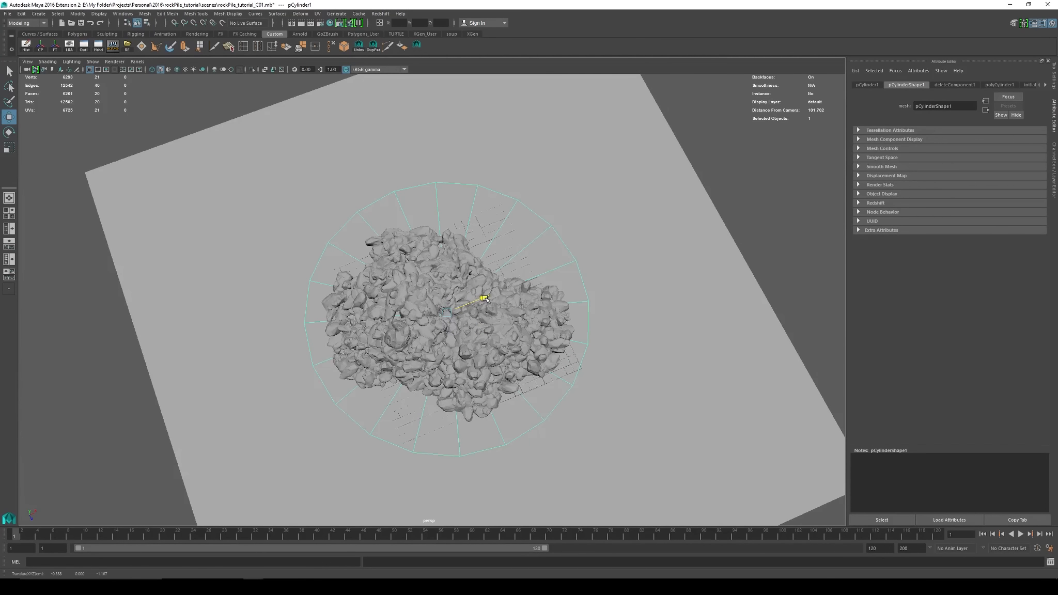
pyautogui.moveTo(463, 347); pyautogui.dragTo(462, 345)
# Check the disc's extent around the rock pile through camera1 and return to the perspective view
pyautogui.click(138, 62)
pyautogui.moveTo(151, 69)
pyautogui.click(231, 71)
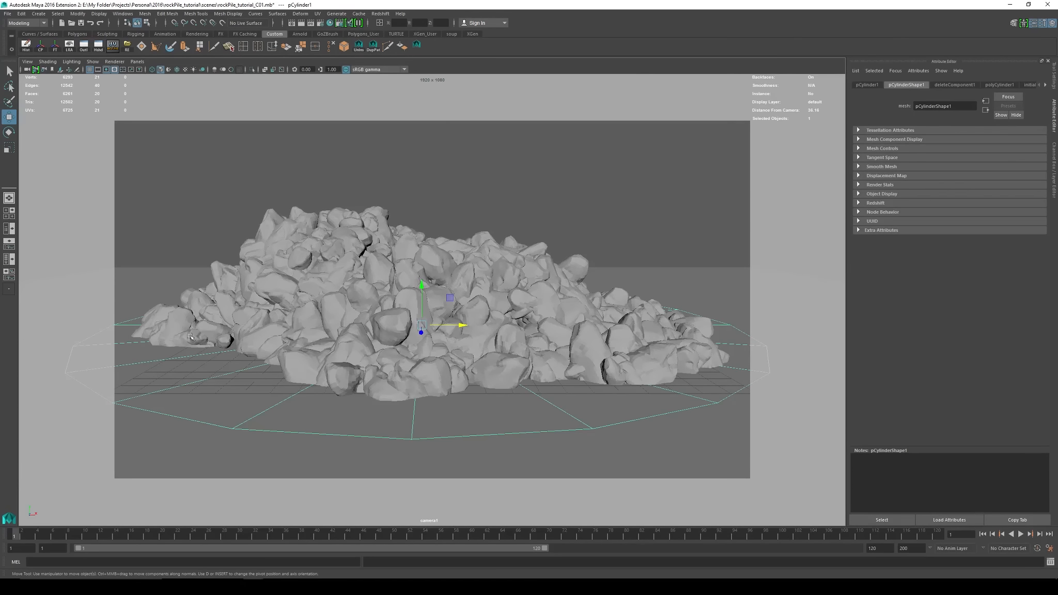
pyautogui.click(9, 199)
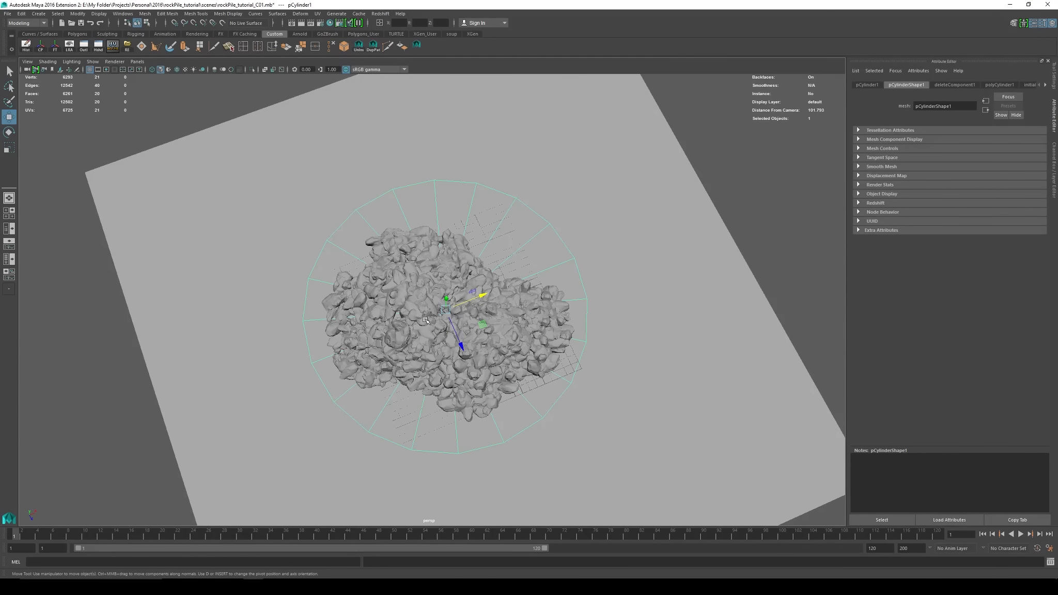
pyautogui.keyDown('alt'); pyautogui.moveTo(497, 296); pyautogui.dragTo(559, 313); pyautogui.keyUp('alt')
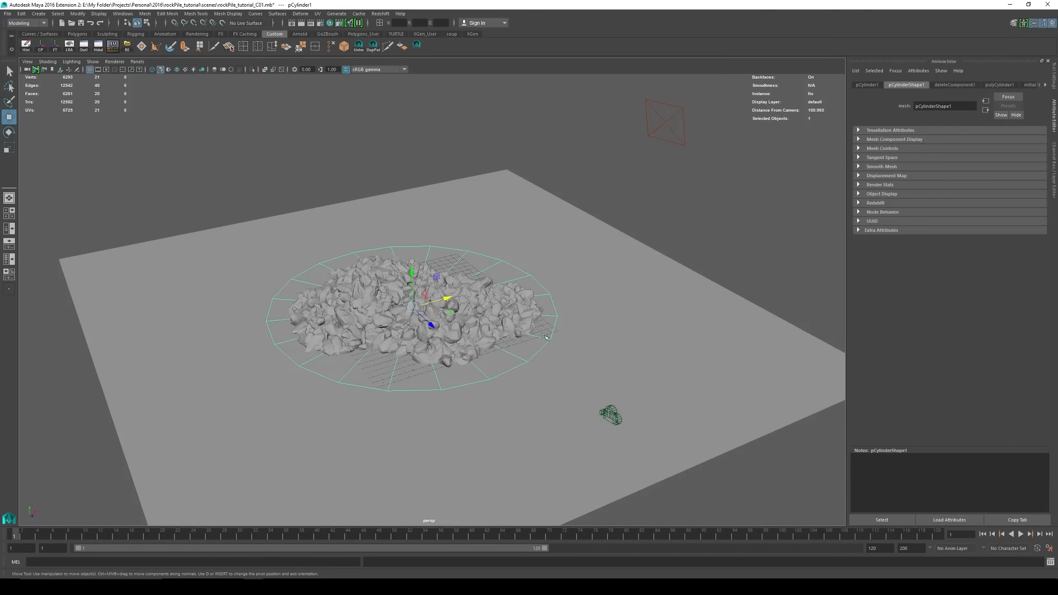
pyautogui.keyDown('alt'); pyautogui.moveTo(546, 339); pyautogui.dragTo(535, 329, button='middle'); pyautogui.keyUp('alt')
# Hide the ground plane and select the disc beneath the rock pile
pyautogui.click(476, 417)
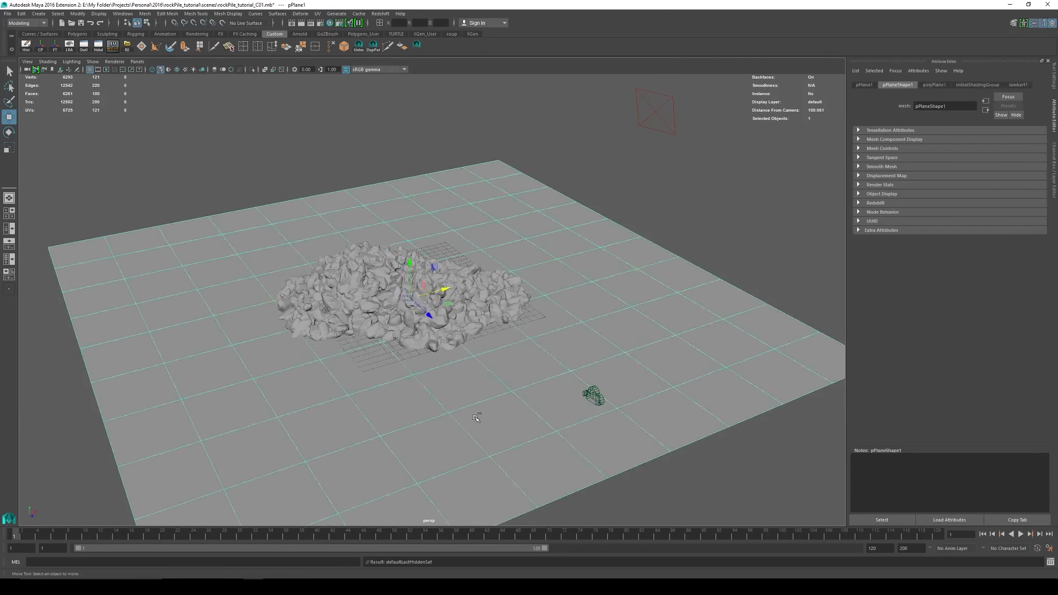
pyautogui.hotkey('ctrl', 'h')
pyautogui.keyDown('alt'); pyautogui.moveTo(401, 383); pyautogui.dragTo(458, 380, button='right'); pyautogui.keyUp('alt')
pyautogui.click(481, 370)
pyautogui.keyDown('alt'); pyautogui.moveTo(495, 379); pyautogui.dragTo(500, 332, button='middle'); pyautogui.keyUp('alt')
pyautogui.keyDown('alt'); pyautogui.moveTo(500, 331); pyautogui.dragTo(532, 345); pyautogui.keyUp('alt')
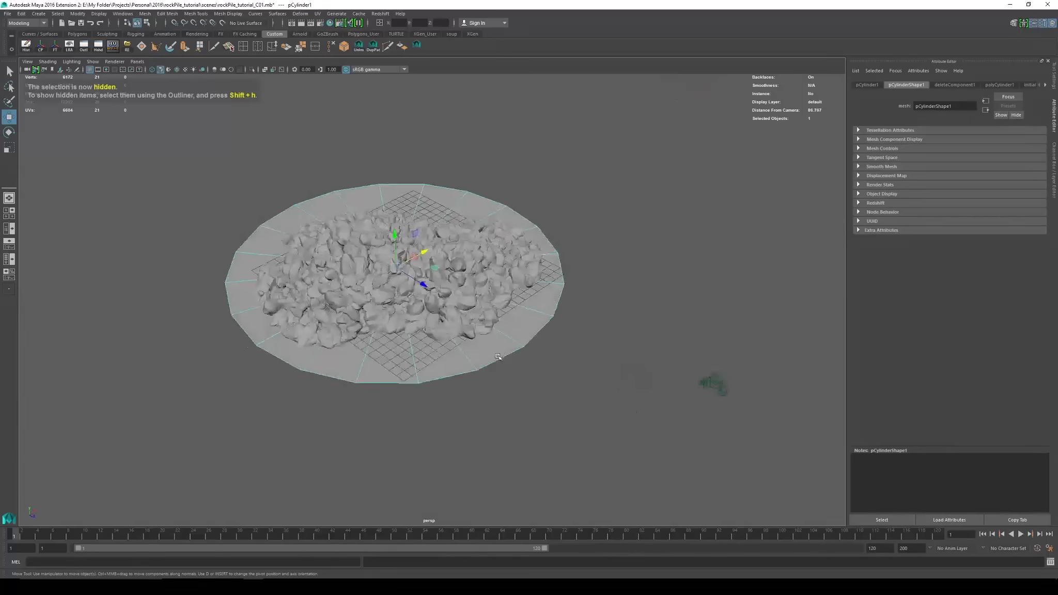
# Select the five generic source rocks from beneath the disc and create a second MASH network from them
pyautogui.keyDown('alt'); pyautogui.moveTo(287, 310); pyautogui.dragTo(317, 308, button='right'); pyautogui.keyUp('alt')
pyautogui.keyDown('alt'); pyautogui.moveTo(373, 383); pyautogui.dragTo(369, 319); pyautogui.keyUp('alt')
pyautogui.keyDown('alt'); pyautogui.moveTo(388, 328); pyautogui.dragTo(538, 335, button='right'); pyautogui.keyUp('alt')
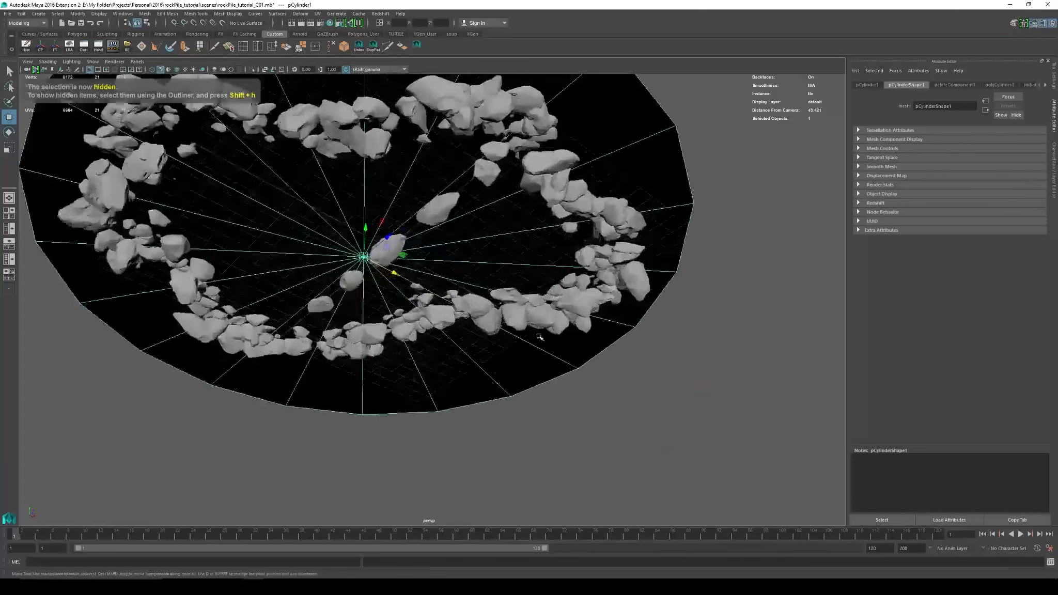
pyautogui.keyDown('alt'); pyautogui.moveTo(539, 335); pyautogui.dragTo(509, 313); pyautogui.keyUp('alt')
pyautogui.click(510, 185)
pyautogui.keyDown('shift'); pyautogui.click(454, 217); pyautogui.keyUp('shift')
pyautogui.keyDown('shift'); pyautogui.click(389, 253); pyautogui.keyUp('shift')
pyautogui.keyDown('shift'); pyautogui.click(339, 282); pyautogui.keyUp('shift')
pyautogui.keyDown('shift'); pyautogui.click(293, 305); pyautogui.keyUp('shift')
pyautogui.keyDown('alt'); pyautogui.moveTo(523, 293); pyautogui.dragTo(435, 268, button='right'); pyautogui.keyUp('alt')
pyautogui.moveTo(435, 268)
pyautogui.keyDown('alt'); pyautogui.mouseDown()
pyautogui.moveTo(431, 330)
pyautogui.moveTo(432, 269)
pyautogui.mouseUp(); pyautogui.keyUp('alt')
pyautogui.click(35, 14)
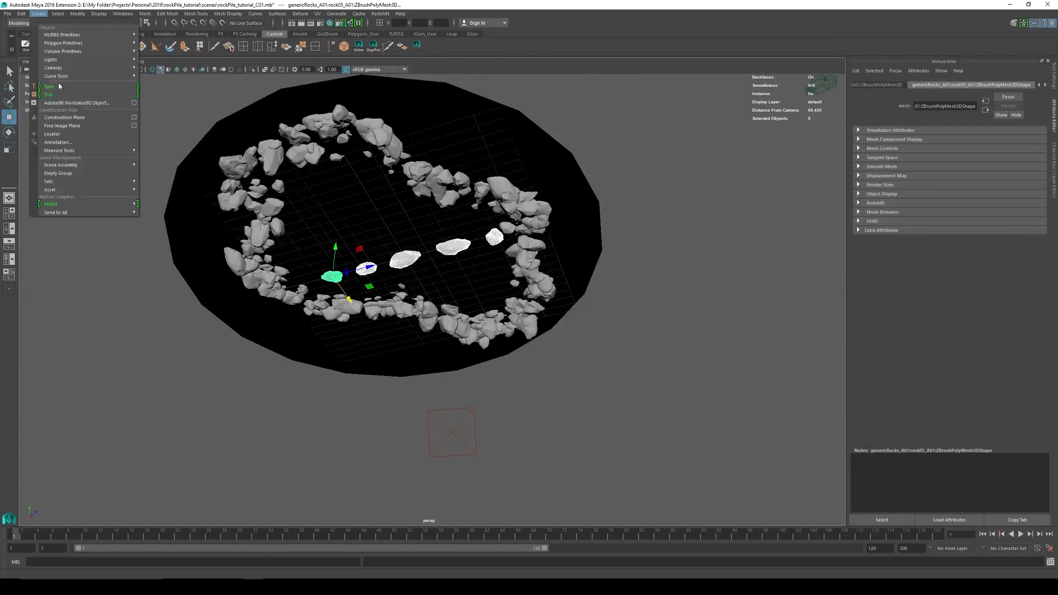
pyautogui.moveTo(64, 206)
pyautogui.click(177, 211)
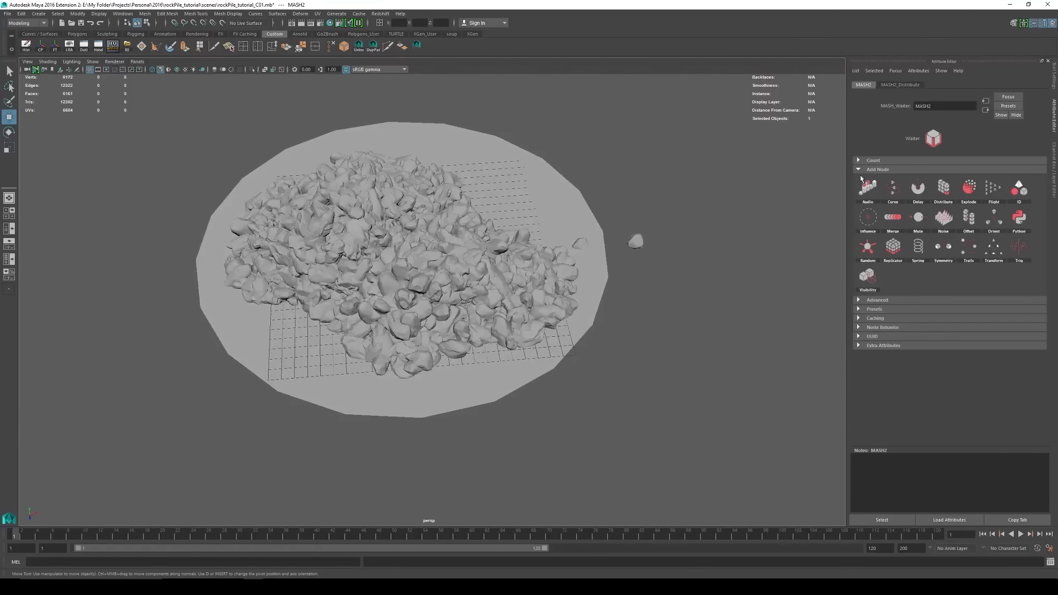
# Set the second MASH network's distribution type to Mesh with 50 points
pyautogui.click(886, 86)
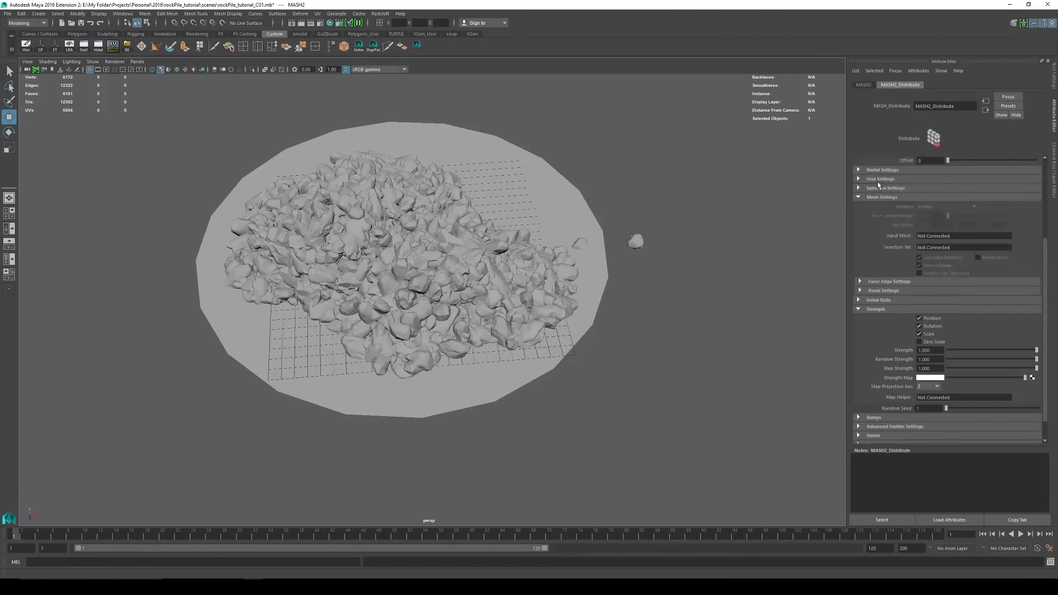
pyautogui.click(932, 179)
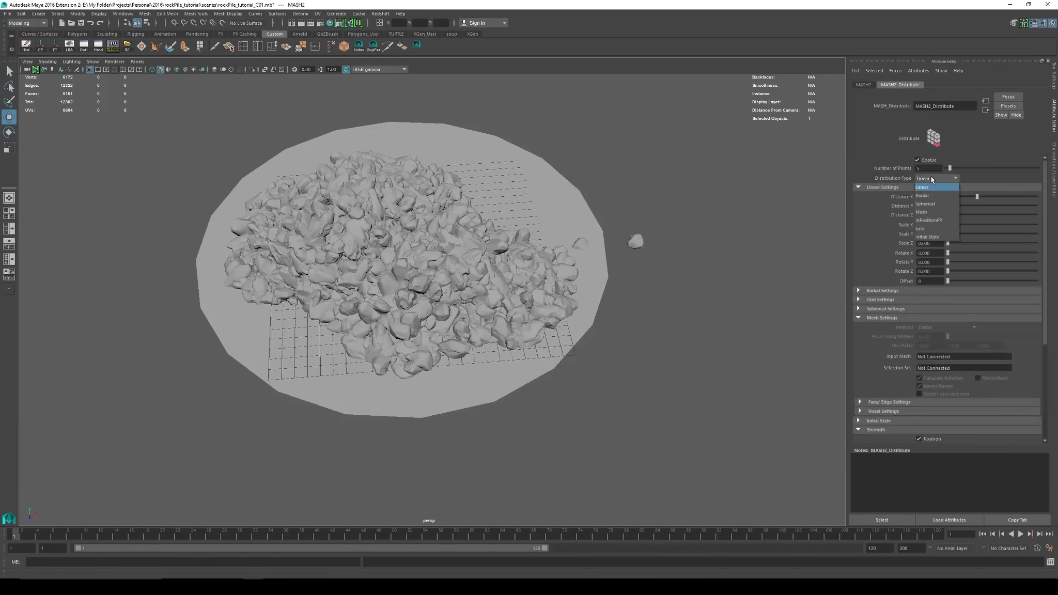
pyautogui.click(922, 212)
pyautogui.write('50')
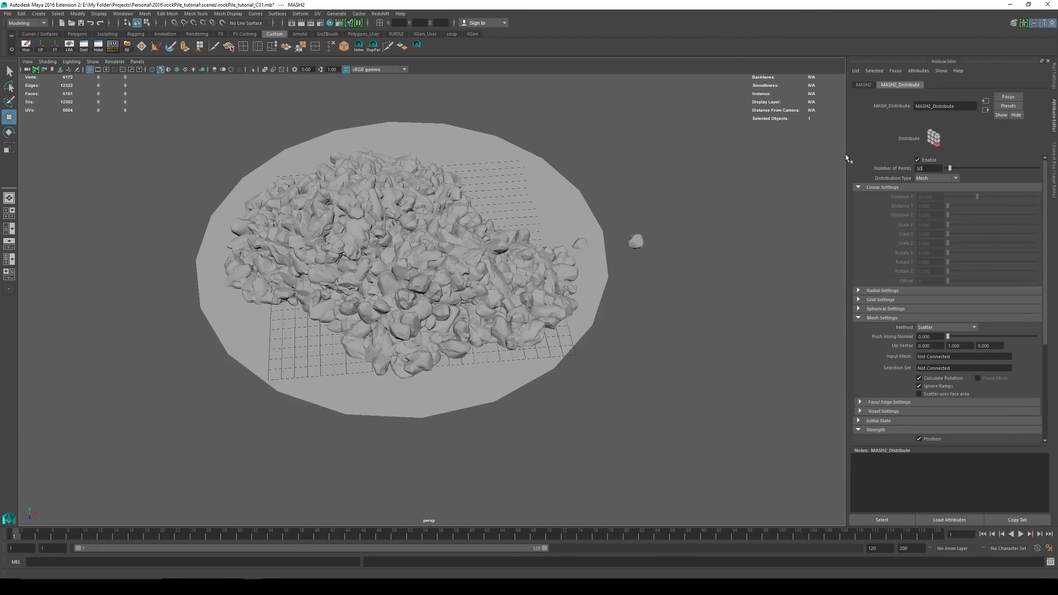
pyautogui.press('Return')
# Connect the disc pCylinder1 as the input mesh of the MASH2 Distribute node
pyautogui.scroll(-3, 905, 260)
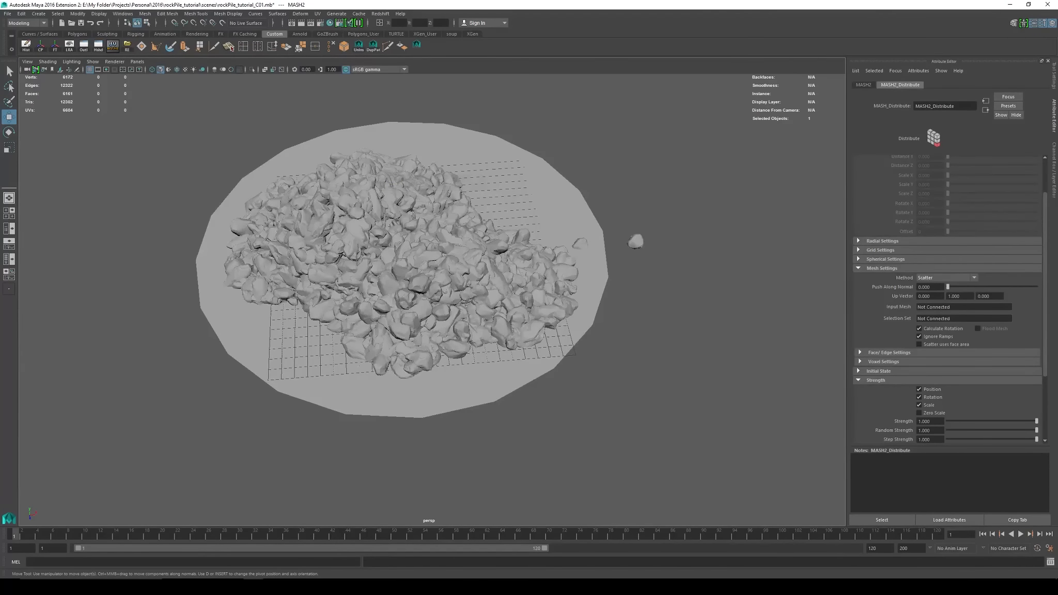
pyautogui.moveTo(0, 86); pyautogui.dragTo(107, 81)
pyautogui.moveTo(88, 302); pyautogui.dragTo(923, 312, button='middle')
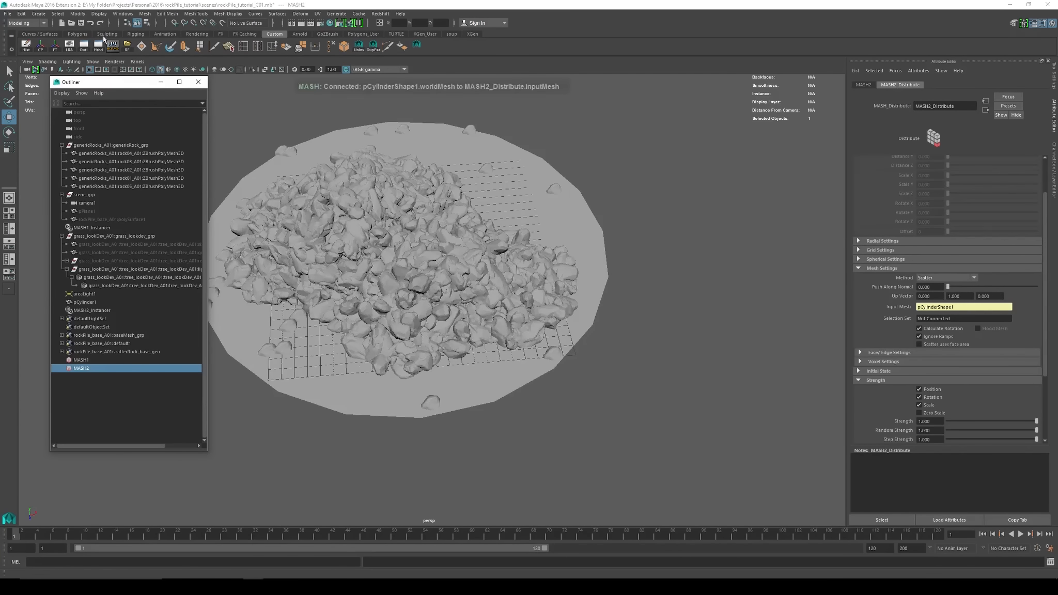
pyautogui.click(199, 82)
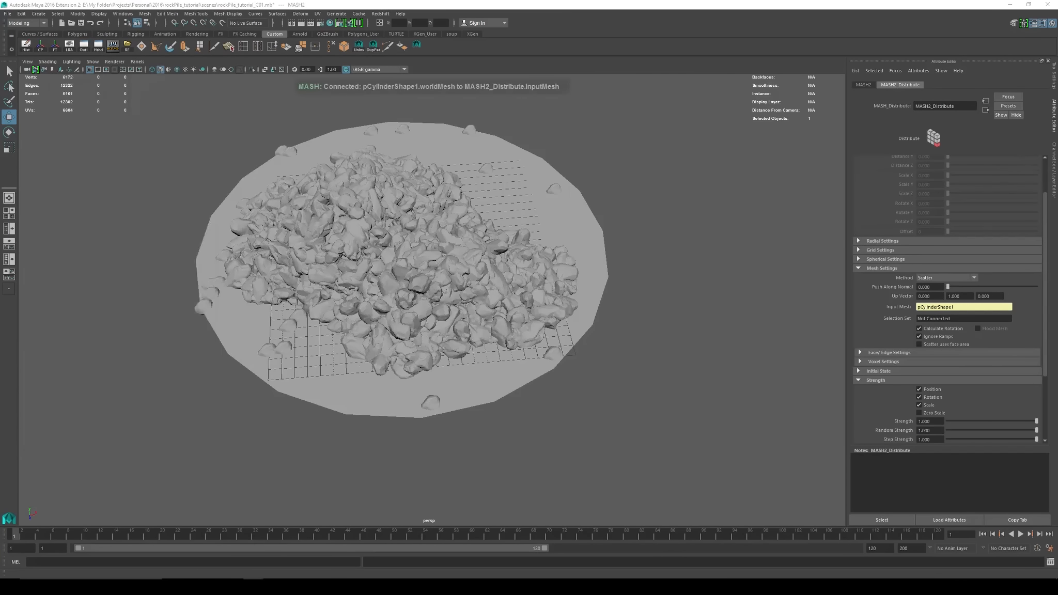
# Add an ID node to the MASH2 network and set its ID type to Random
pyautogui.click(859, 84)
pyautogui.click(1029, 194)
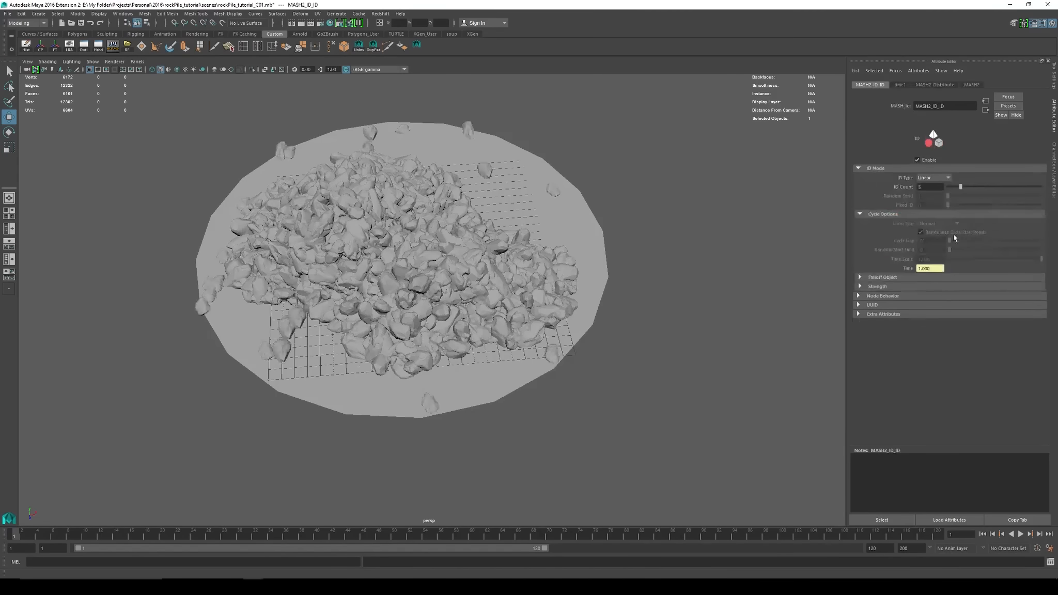
pyautogui.click(937, 178)
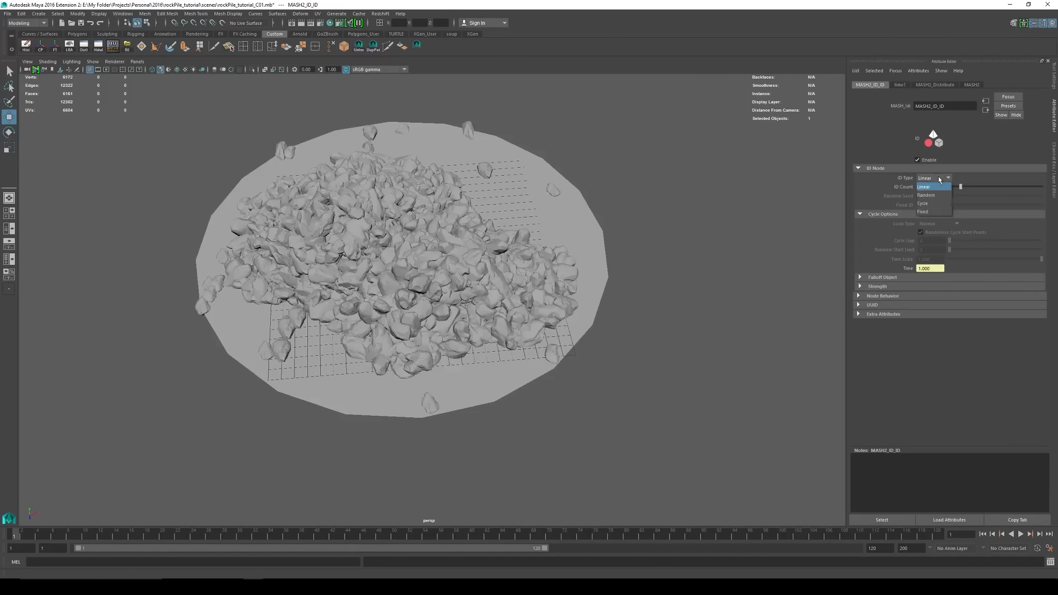
pyautogui.click(932, 196)
pyautogui.keyDown('alt'); pyautogui.moveTo(583, 115); pyautogui.dragTo(631, 186); pyautogui.keyUp('alt')
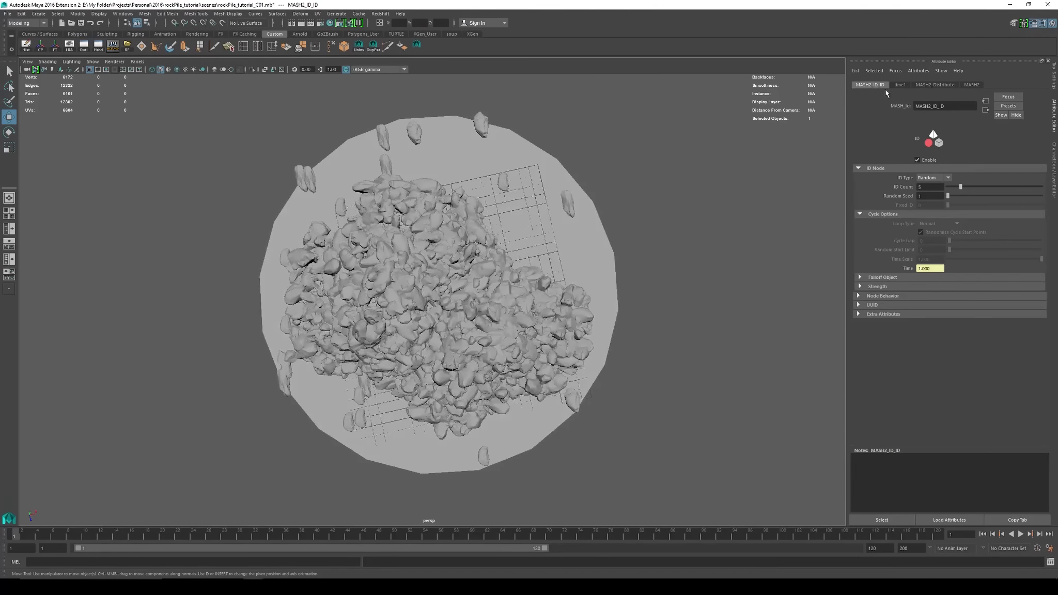
# Make the MASH2 scatter use face area, comparing the rock distribution on the disc with and without it
pyautogui.click(935, 85)
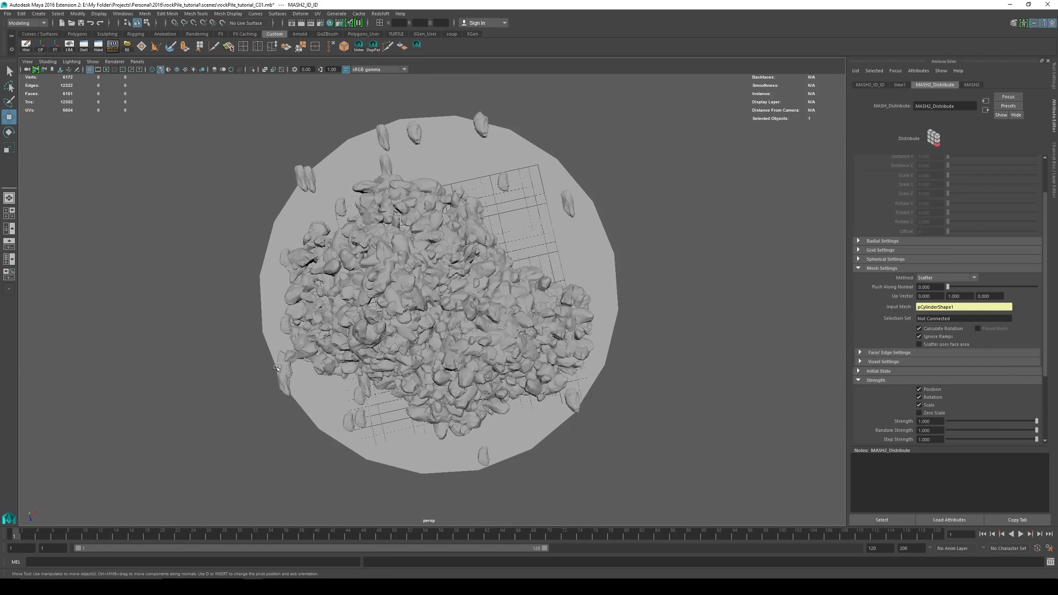
pyautogui.click(919, 345)
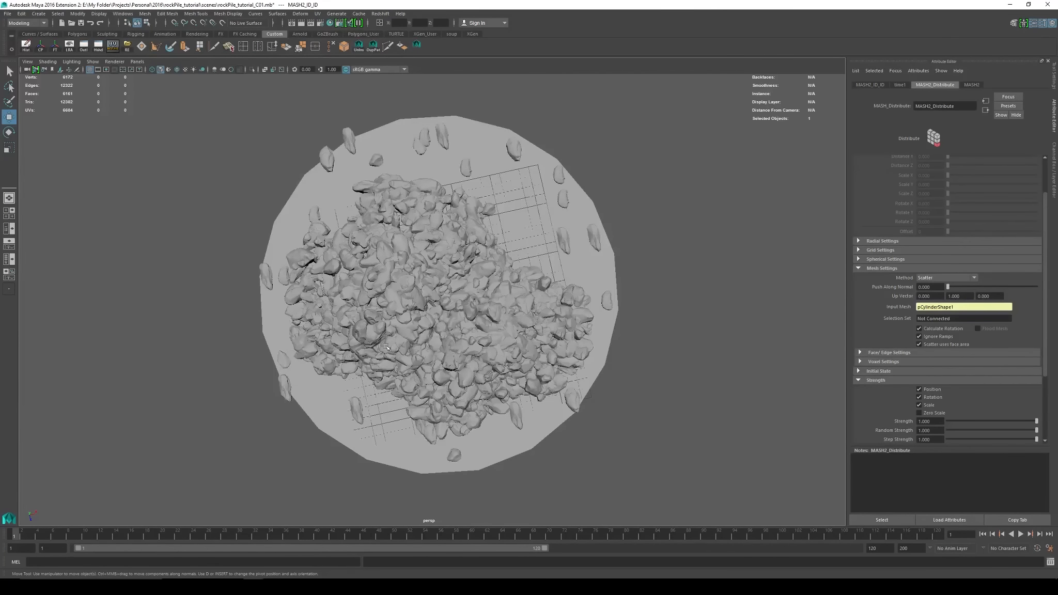
pyautogui.keyDown('alt'); pyautogui.moveTo(660, 314); pyautogui.dragTo(628, 209); pyautogui.keyUp('alt')
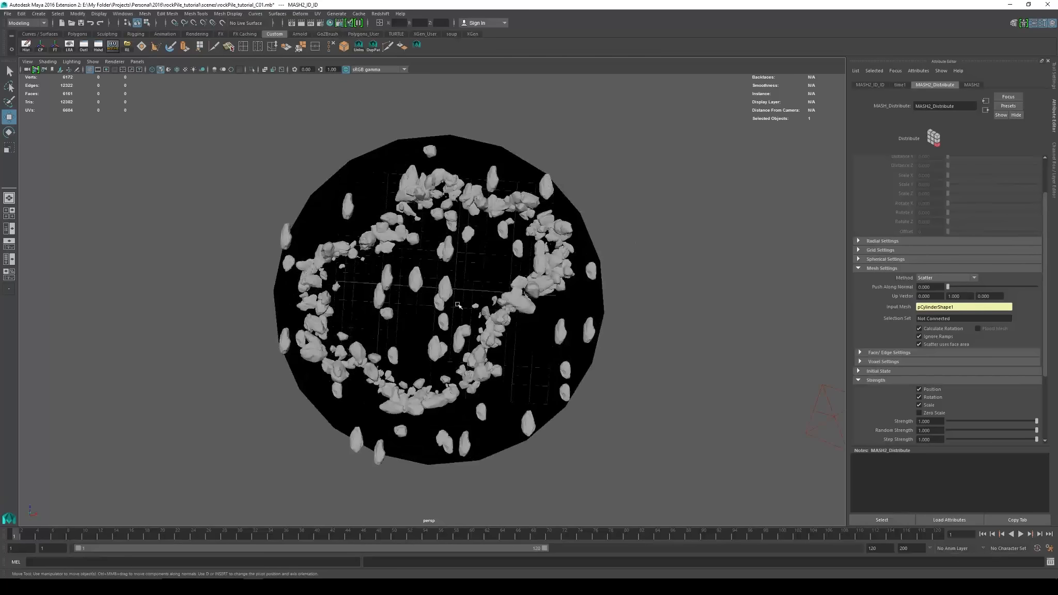
pyautogui.click(920, 345)
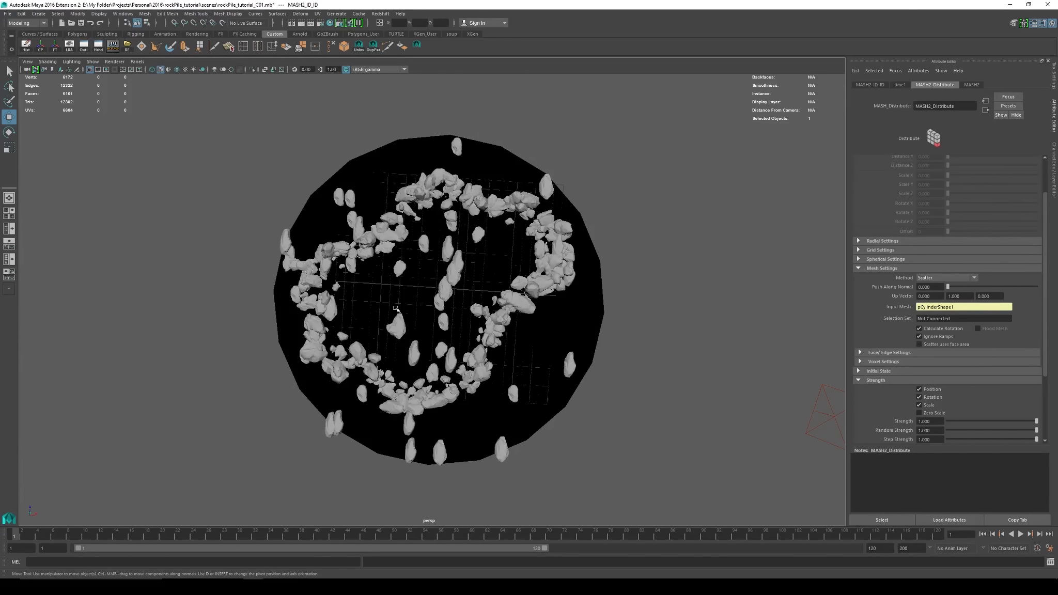
pyautogui.click(920, 344)
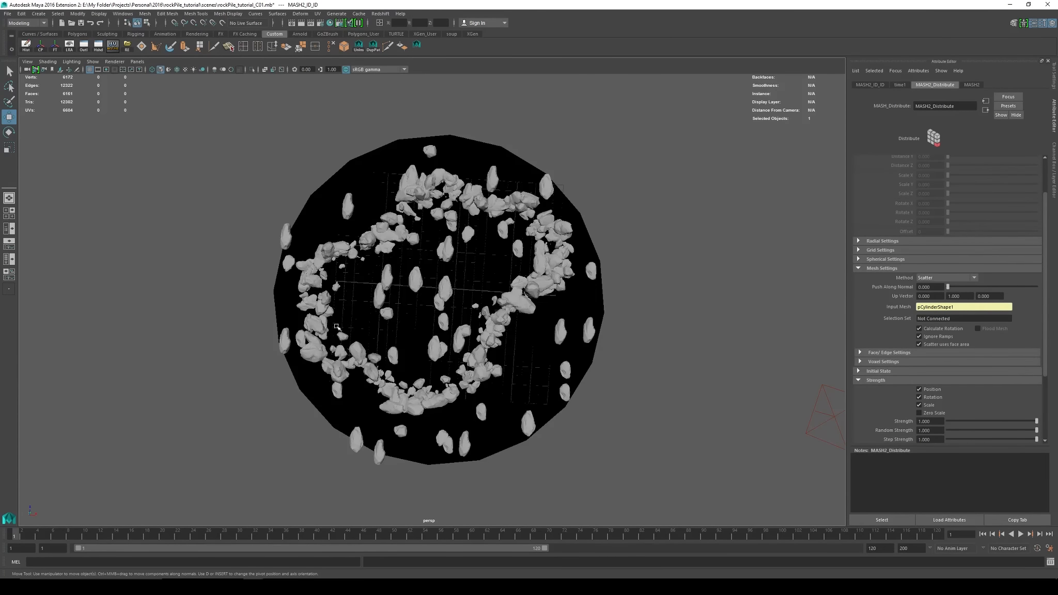
pyautogui.keyDown('alt'); pyautogui.moveTo(692, 189); pyautogui.dragTo(704, 336); pyautogui.keyUp('alt')
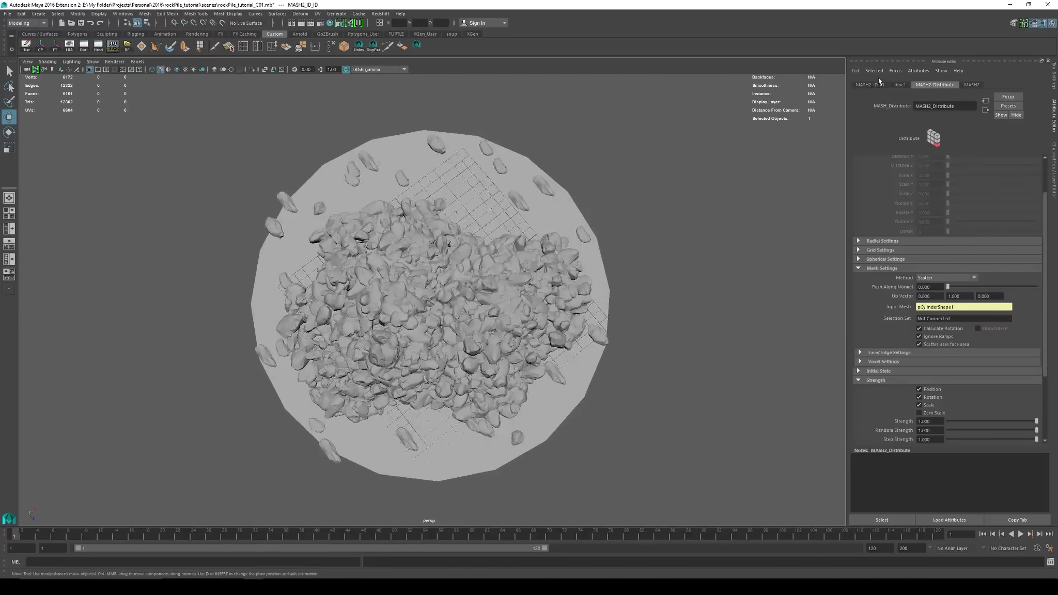
# Add a random scale node to the MASH2 network and set its minimum number to -0.9
pyautogui.click(867, 85)
pyautogui.click(971, 84)
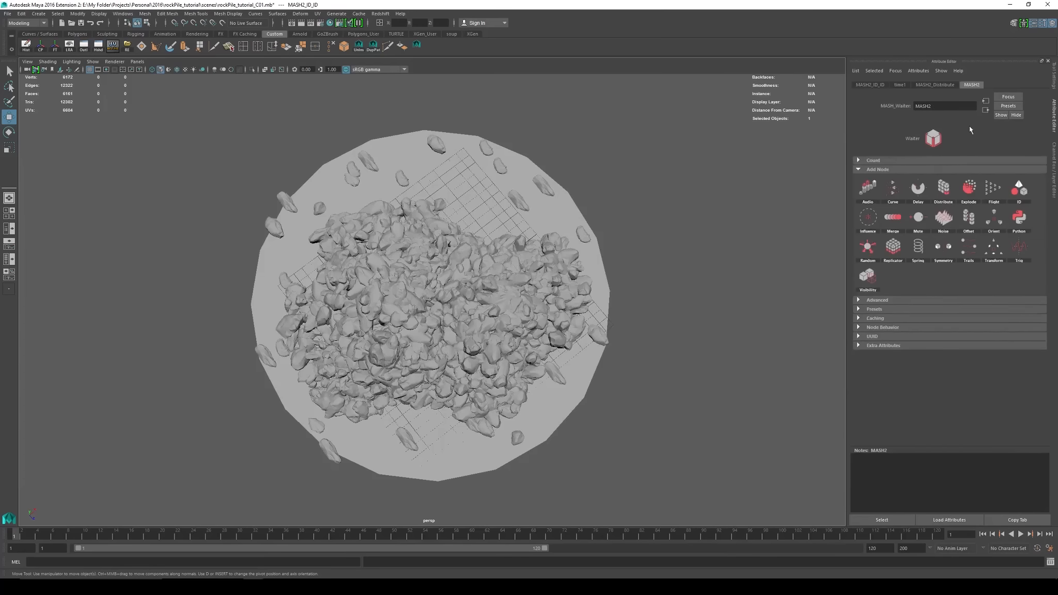
pyautogui.rightClick(873, 244)
pyautogui.click(894, 264)
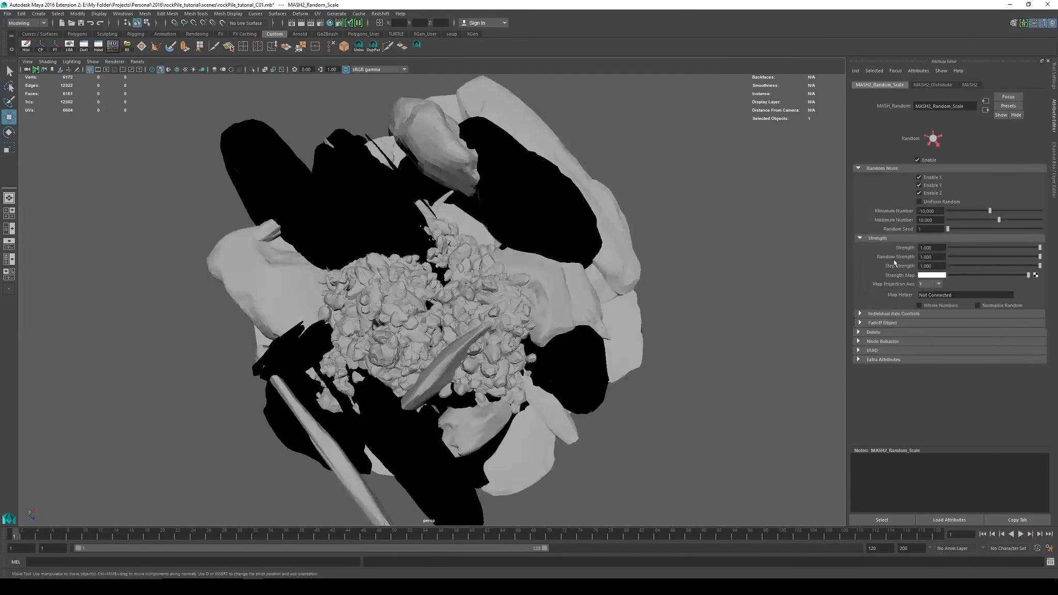
pyautogui.click(934, 212)
pyautogui.write('-0.9')
pyautogui.press('Return')
# Set the random scale's maximum number to -0.5 and enable Uniform Random
pyautogui.click(934, 219)
pyautogui.write('-.5')
pyautogui.press('Return')
pyautogui.keyDown('alt'); pyautogui.moveTo(688, 220); pyautogui.dragTo(749, 269, button='right'); pyautogui.keyUp('alt')
pyautogui.keyDown('alt'); pyautogui.moveTo(749, 269); pyautogui.dragTo(623, 225); pyautogui.keyUp('alt')
pyautogui.click(919, 202)
# Examine the size of the scattered rocks on the disc around the rock pile from several angles
pyautogui.keyDown('alt'); pyautogui.moveTo(723, 226); pyautogui.dragTo(569, 246); pyautogui.keyUp('alt')
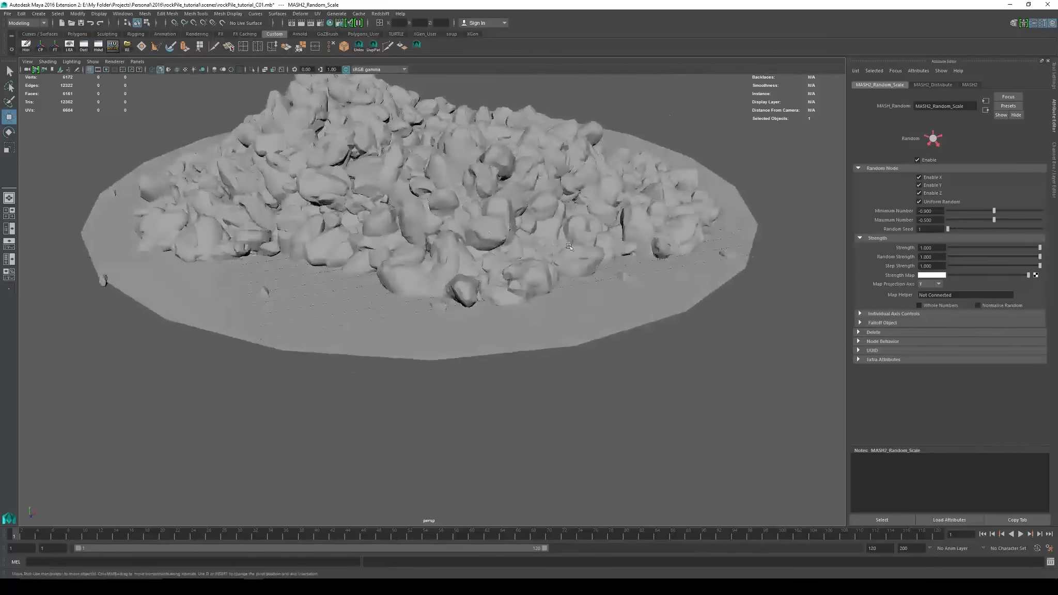
pyautogui.keyDown('alt'); pyautogui.moveTo(364, 206); pyautogui.dragTo(467, 242, button='middle'); pyautogui.keyUp('alt')
pyautogui.keyDown('alt'); pyautogui.moveTo(467, 243); pyautogui.dragTo(509, 253, button='right'); pyautogui.keyUp('alt')
pyautogui.keyDown('alt'); pyautogui.moveTo(448, 215); pyautogui.dragTo(487, 257, button='middle'); pyautogui.keyUp('alt')
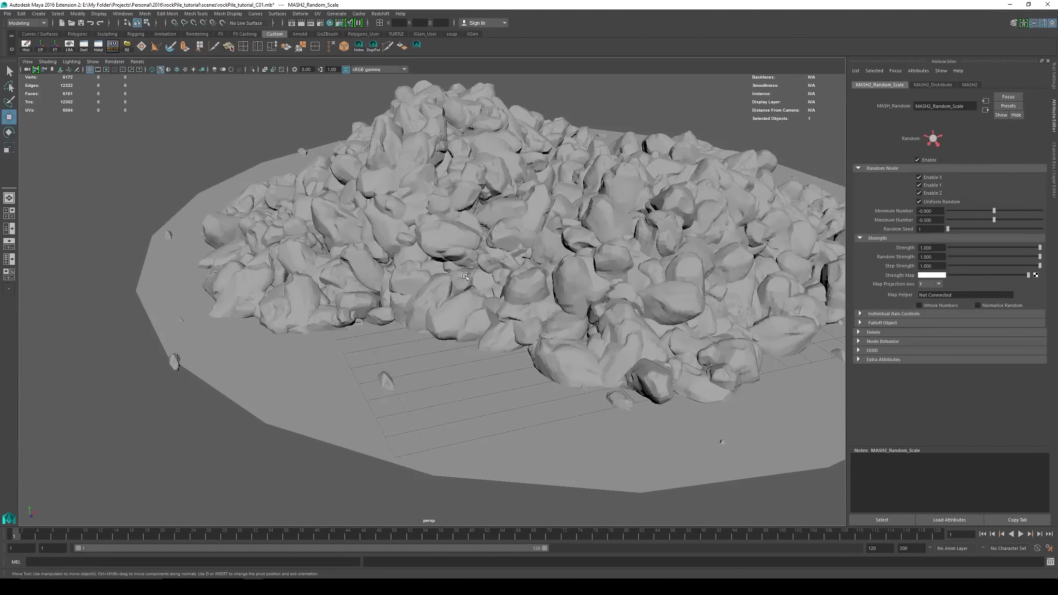
pyautogui.keyDown('alt'); pyautogui.moveTo(636, 254); pyautogui.dragTo(496, 252, button='middle'); pyautogui.keyUp('alt')
pyautogui.keyDown('alt'); pyautogui.moveTo(731, 355); pyautogui.dragTo(651, 360, button='middle'); pyautogui.keyUp('alt')
pyautogui.keyDown('alt'); pyautogui.moveTo(651, 359); pyautogui.dragTo(556, 345); pyautogui.keyUp('alt')
pyautogui.keyDown('alt'); pyautogui.moveTo(615, 253); pyautogui.dragTo(520, 250); pyautogui.keyUp('alt')
pyautogui.keyDown('alt'); pyautogui.moveTo(397, 253); pyautogui.dragTo(602, 195, button='middle'); pyautogui.keyUp('alt')
pyautogui.keyDown('alt'); pyautogui.moveTo(602, 196); pyautogui.dragTo(518, 208, button='right'); pyautogui.keyUp('alt')
pyautogui.keyDown('alt'); pyautogui.moveTo(518, 208); pyautogui.dragTo(517, 232); pyautogui.keyUp('alt')
# Enlarge the scattered rocks by setting the random scale range to -0.75 minimum and -0.25 maximum
pyautogui.click(936, 212)
pyautogui.write('-0')
pyautogui.write('.75')
pyautogui.press('Return')
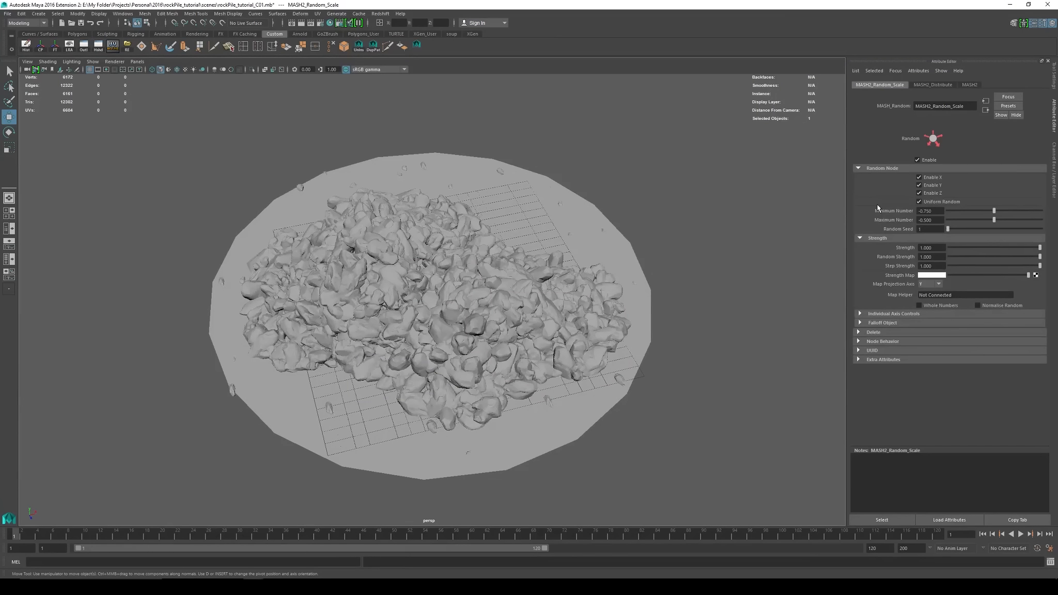
pyautogui.click(943, 220)
pyautogui.write('-0.25')
pyautogui.press('Return')
# Add a random rotation node to the MASH2 network with a range from -45 to 45
pyautogui.moveTo(582, 314)
pyautogui.keyDown('alt'); pyautogui.mouseDown()
pyautogui.moveTo(815, 285)
pyautogui.moveTo(566, 279)
pyautogui.moveTo(524, 317)
pyautogui.moveTo(455, 316)
pyautogui.moveTo(583, 334)
pyautogui.mouseUp(); pyautogui.keyUp('alt')
pyautogui.click(964, 86)
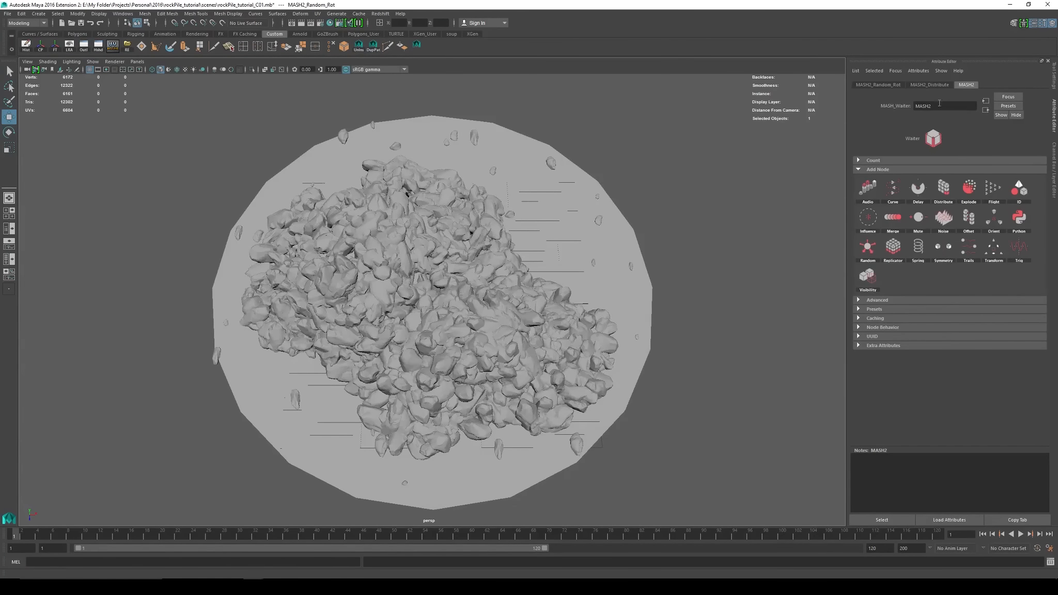
pyautogui.click(878, 85)
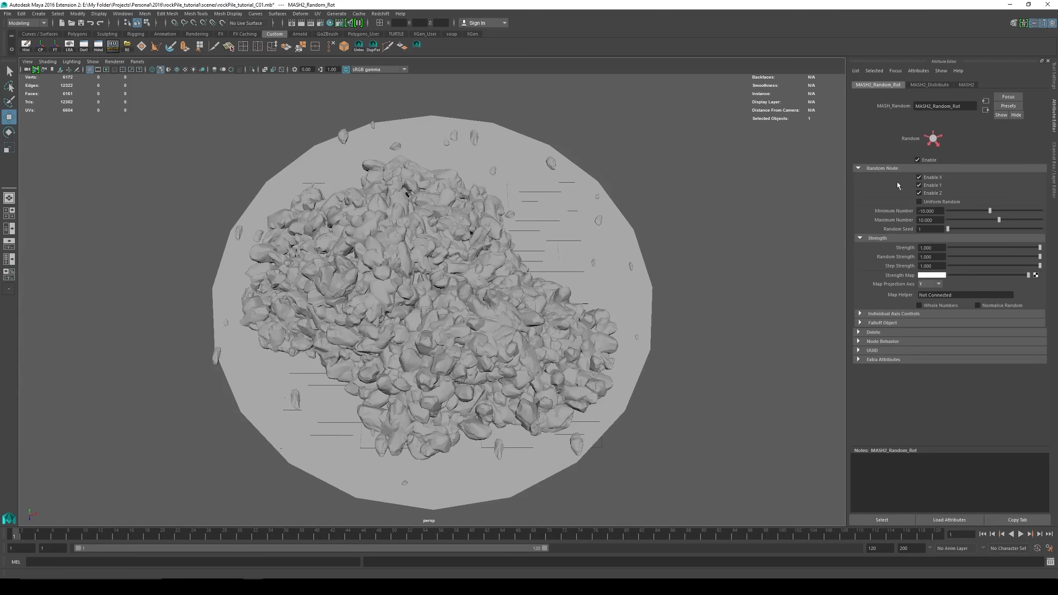
pyautogui.moveTo(935, 211); pyautogui.dragTo(886, 213)
pyautogui.write('-45')
pyautogui.press('Return')
pyautogui.moveTo(941, 220); pyautogui.dragTo(929, 221)
pyautogui.write('45')
pyautogui.press('Return')
# Add a Transform node to the MASH2 network and raise the scattered rocks with a Y position of 0.5
pyautogui.keyDown('alt'); pyautogui.moveTo(548, 201); pyautogui.dragTo(555, 259); pyautogui.keyUp('alt')
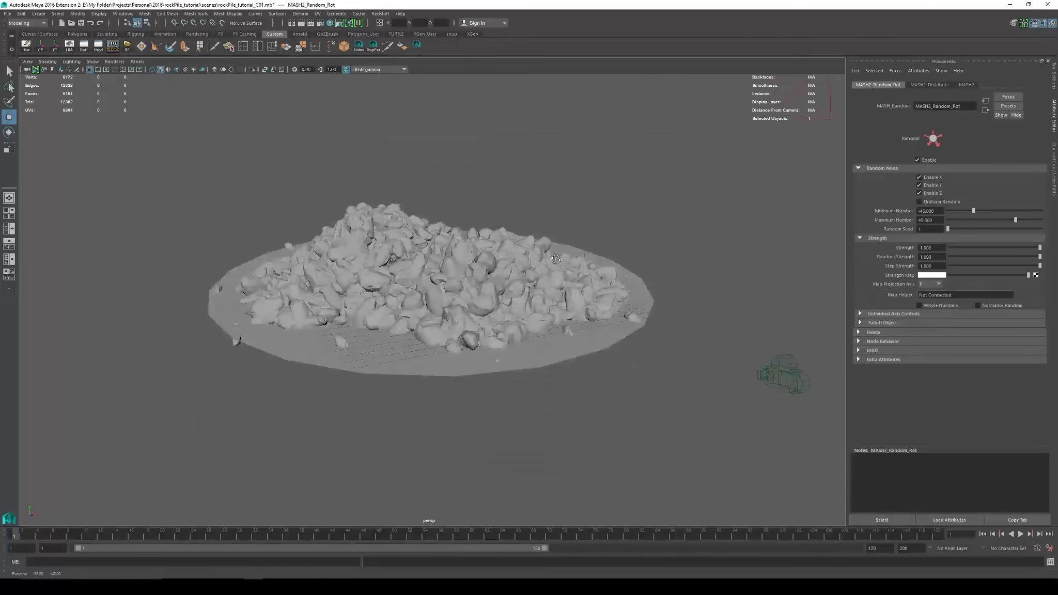
pyautogui.keyDown('alt'); pyautogui.moveTo(610, 297); pyautogui.dragTo(547, 292); pyautogui.keyUp('alt')
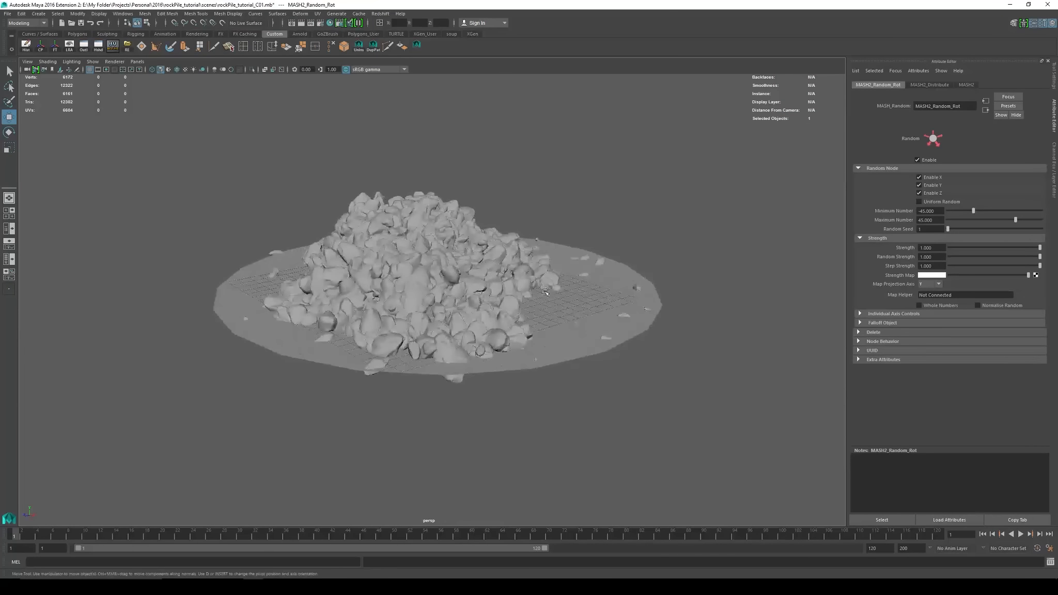
pyautogui.keyDown('alt'); pyautogui.moveTo(654, 201); pyautogui.dragTo(739, 207); pyautogui.keyUp('alt')
pyautogui.keyDown('alt'); pyautogui.moveTo(672, 212); pyautogui.dragTo(822, 227, button='right'); pyautogui.keyUp('alt')
pyautogui.keyDown('alt'); pyautogui.moveTo(822, 228); pyautogui.dragTo(716, 245, button='middle'); pyautogui.keyUp('alt')
pyautogui.keyDown('alt'); pyautogui.moveTo(716, 246); pyautogui.dragTo(626, 219); pyautogui.keyUp('alt')
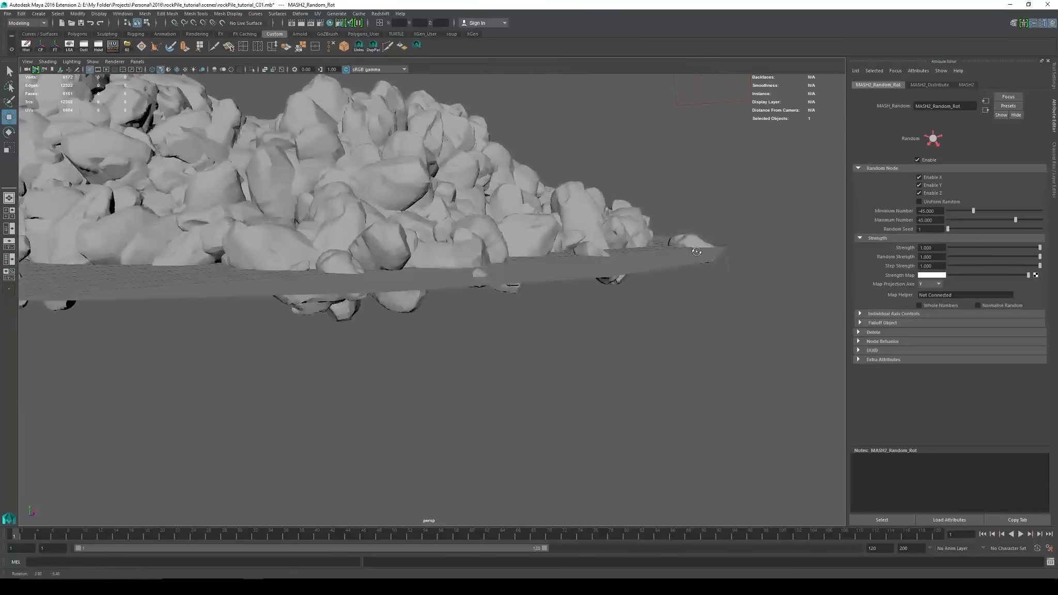
pyautogui.keyDown('alt'); pyautogui.moveTo(609, 182); pyautogui.dragTo(628, 205); pyautogui.keyUp('alt')
pyautogui.click(967, 85)
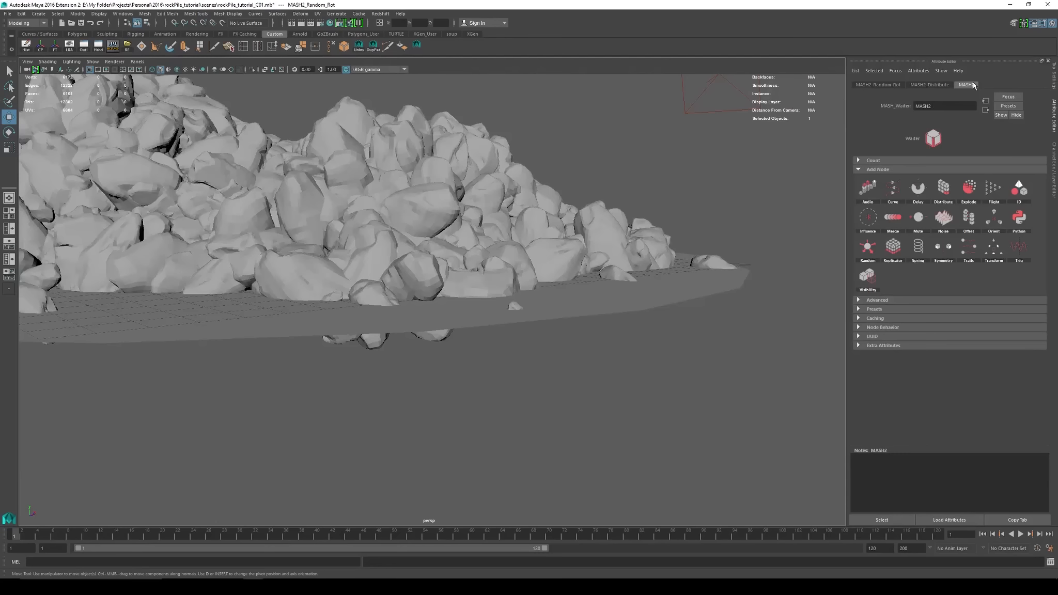
pyautogui.click(994, 247)
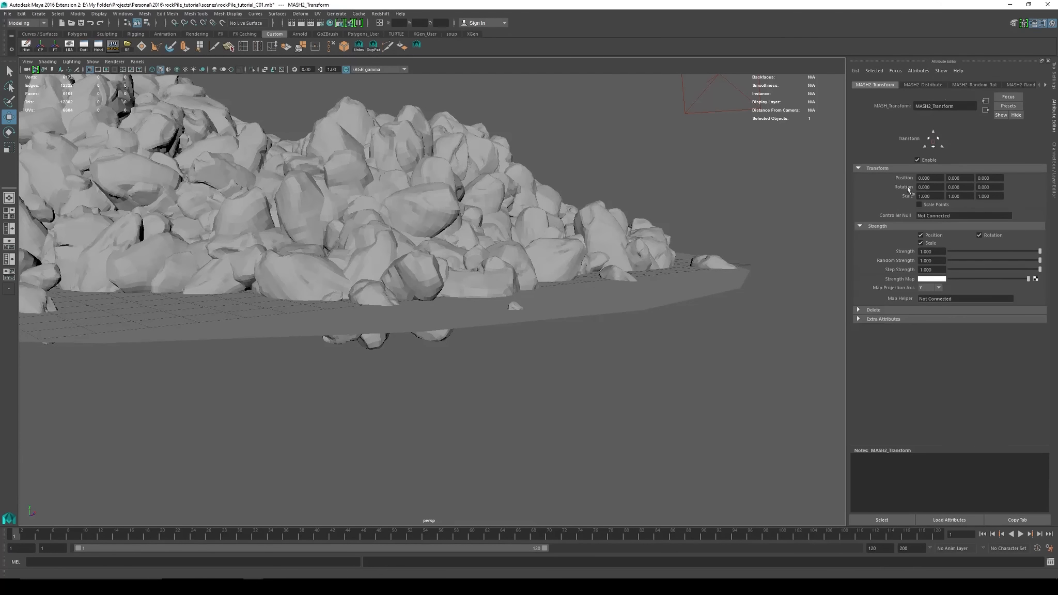
pyautogui.click(956, 176)
pyautogui.write('0.5')
pyautogui.press('Return')
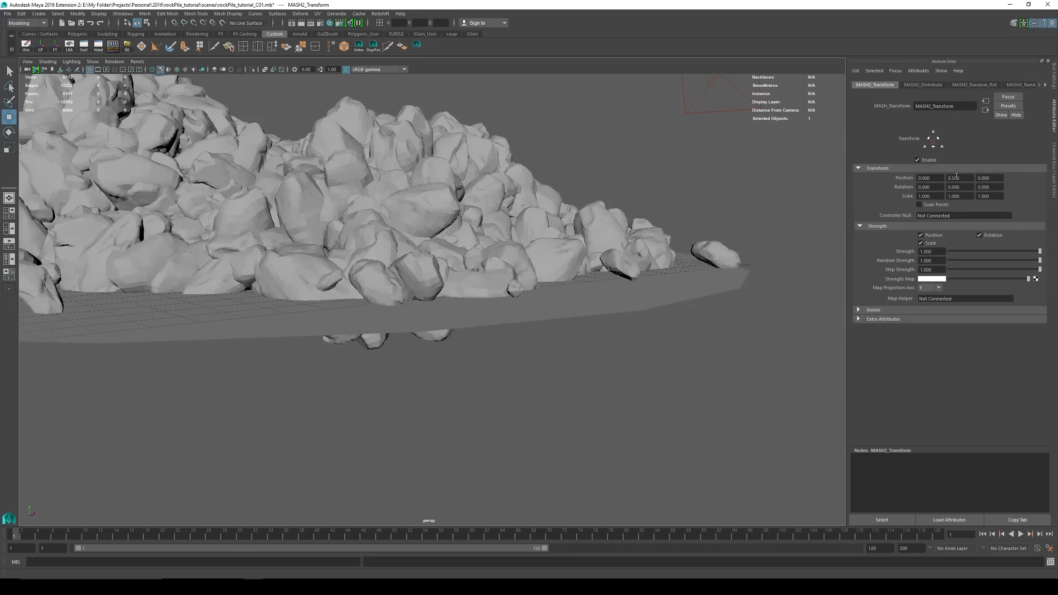
# Lower the Transform node's Y position to 0.25 and further to 0.2
pyautogui.keyDown('alt'); pyautogui.moveTo(447, 225); pyautogui.dragTo(491, 223); pyautogui.keyUp('alt')
pyautogui.click(947, 178)
pyautogui.press('BackSpace')
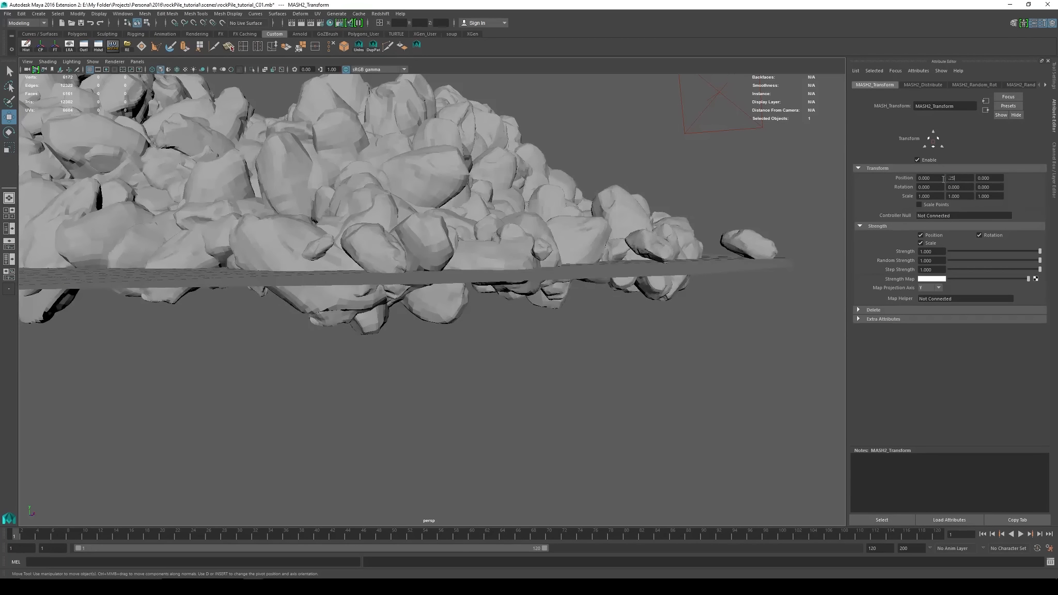
pyautogui.write('.25')
pyautogui.press('Return')
pyautogui.click(947, 178)
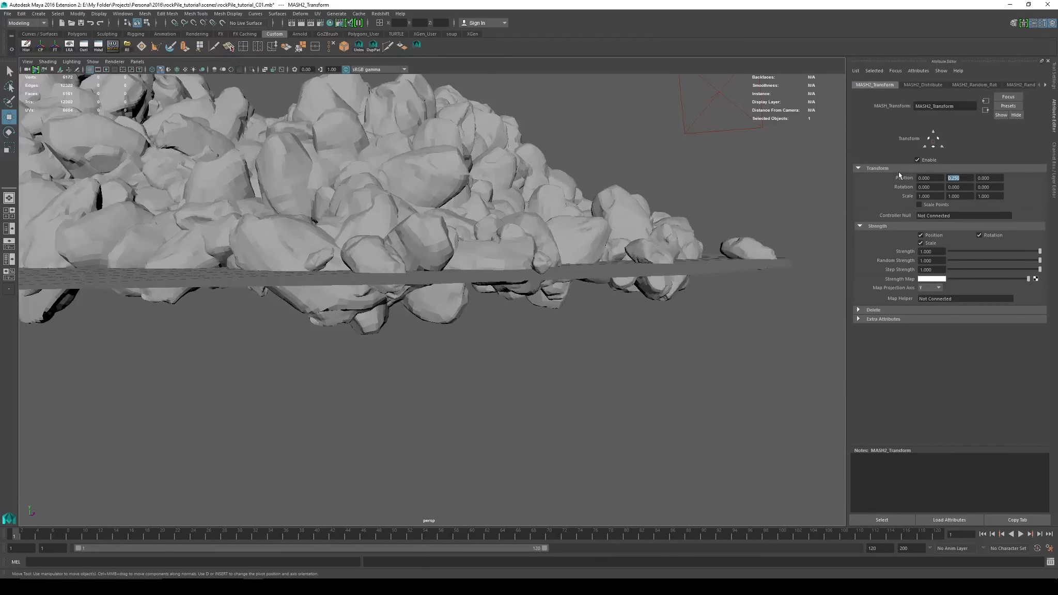
pyautogui.write('.2')
pyautogui.press('Return')
# Examine from low angles how the scattered rocks rest on the disc's surface
pyautogui.keyDown('alt'); pyautogui.moveTo(756, 220); pyautogui.dragTo(468, 206); pyautogui.keyUp('alt')
pyautogui.keyDown('alt'); pyautogui.moveTo(467, 207); pyautogui.dragTo(555, 165, button='middle'); pyautogui.keyUp('alt')
pyautogui.keyDown('alt'); pyautogui.moveTo(556, 166); pyautogui.dragTo(614, 206, button='right'); pyautogui.keyUp('alt')
pyautogui.keyDown('alt'); pyautogui.moveTo(615, 207); pyautogui.dragTo(610, 179); pyautogui.keyUp('alt')
pyautogui.keyDown('alt'); pyautogui.moveTo(610, 179); pyautogui.dragTo(362, 196, button='right'); pyautogui.keyUp('alt')
pyautogui.keyDown('alt'); pyautogui.moveTo(348, 196); pyautogui.dragTo(411, 222); pyautogui.keyUp('alt')
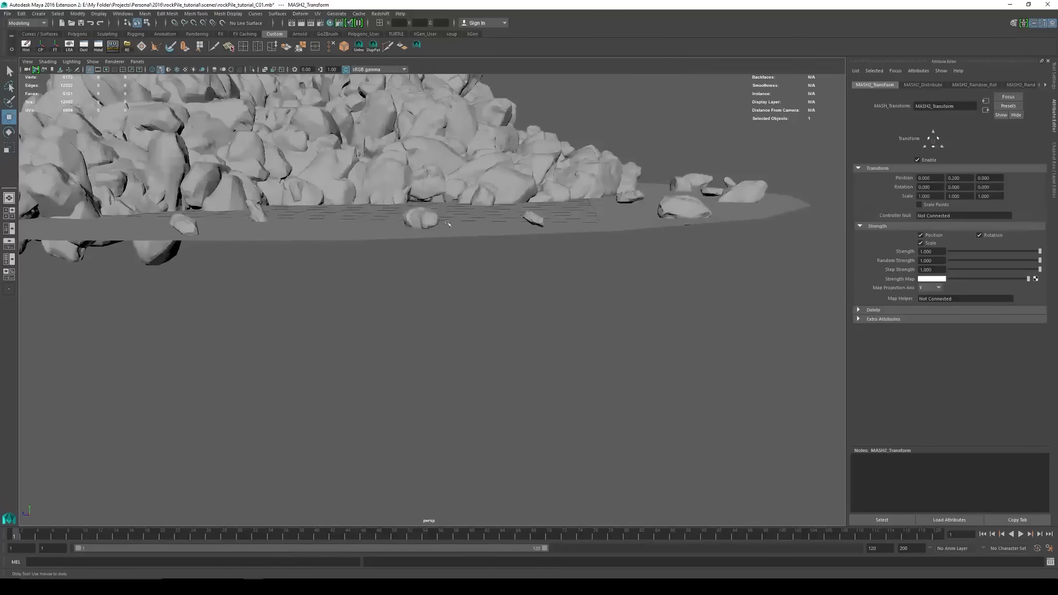
pyautogui.keyDown('alt'); pyautogui.moveTo(257, 210); pyautogui.dragTo(171, 207, button='right'); pyautogui.keyUp('alt')
pyautogui.keyDown('alt'); pyautogui.moveTo(171, 207); pyautogui.dragTo(238, 224, button='middle'); pyautogui.keyUp('alt')
# Raise the random seed of the MASH2 rotation node and check the rocks' new orientations along the disc
pyautogui.click(1022, 86)
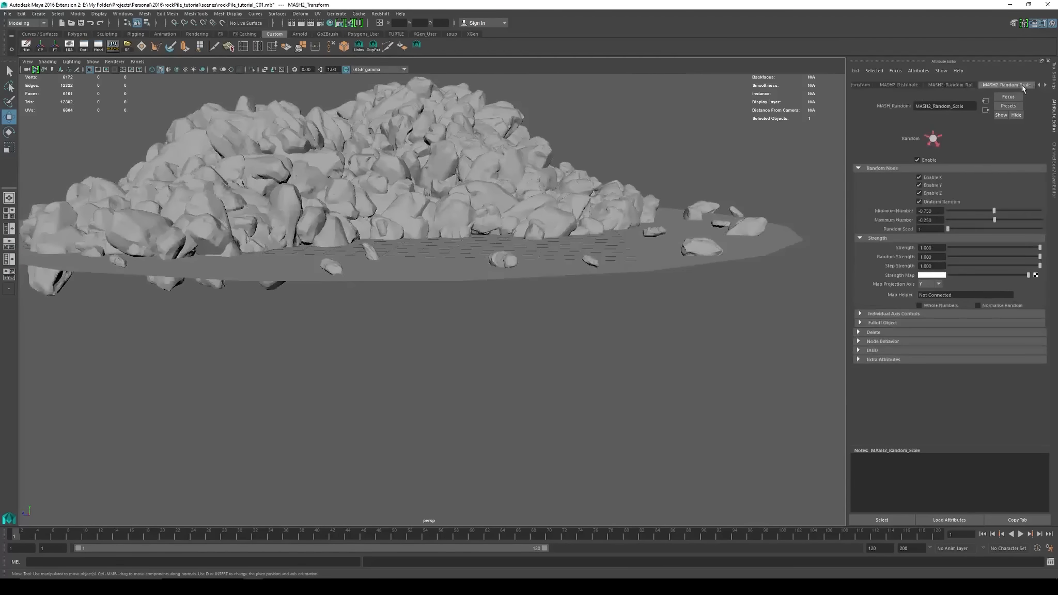
pyautogui.click(938, 85)
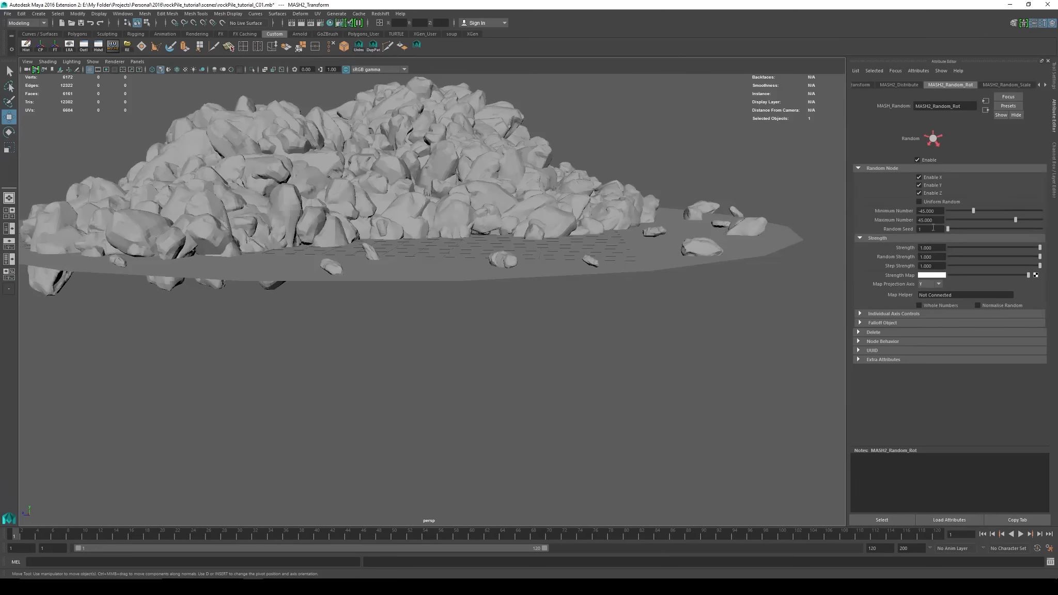
pyautogui.moveTo(948, 229); pyautogui.dragTo(953, 229)
pyautogui.keyDown('alt'); pyautogui.moveTo(796, 234); pyautogui.dragTo(640, 246); pyautogui.keyUp('alt')
pyautogui.keyDown('alt'); pyautogui.moveTo(640, 246); pyautogui.dragTo(563, 263, button='right'); pyautogui.keyUp('alt')
pyautogui.keyDown('alt'); pyautogui.moveTo(563, 262); pyautogui.dragTo(567, 245); pyautogui.keyUp('alt')
pyautogui.keyDown('alt'); pyautogui.moveTo(567, 245); pyautogui.dragTo(685, 263, button='right'); pyautogui.keyUp('alt')
pyautogui.keyDown('alt'); pyautogui.moveTo(367, 269); pyautogui.dragTo(306, 266, button='right'); pyautogui.keyUp('alt')
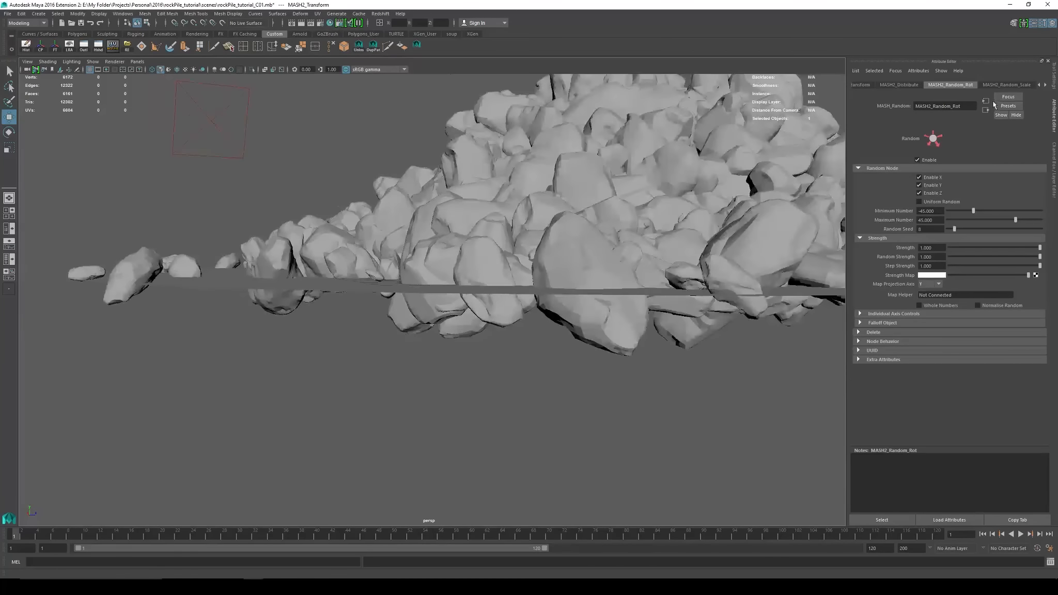
# Delete the Transform node from the MASH2 network and confirm the deletion
pyautogui.click(998, 85)
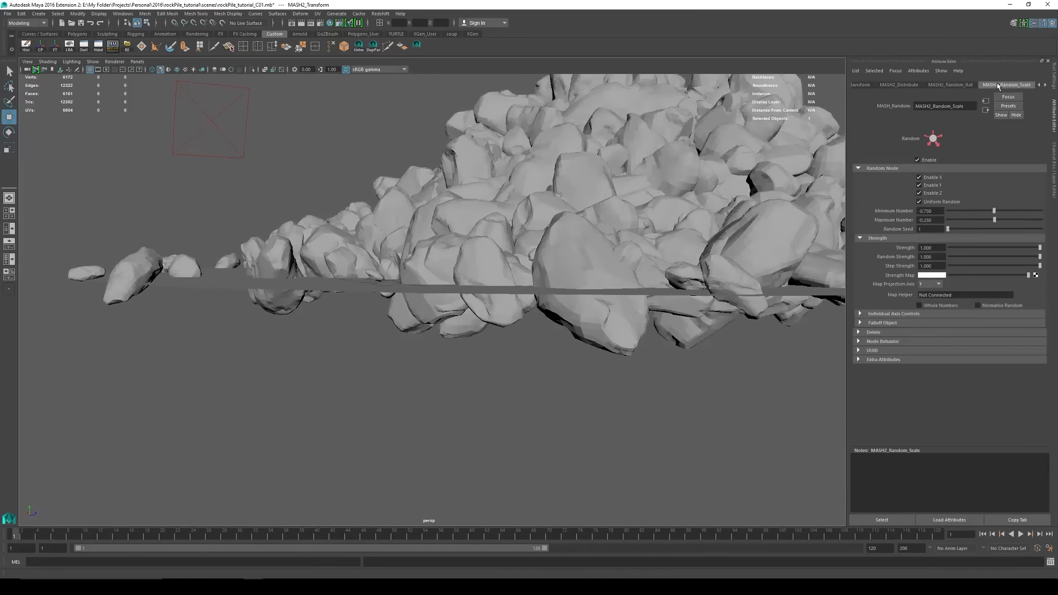
pyautogui.click(1042, 84)
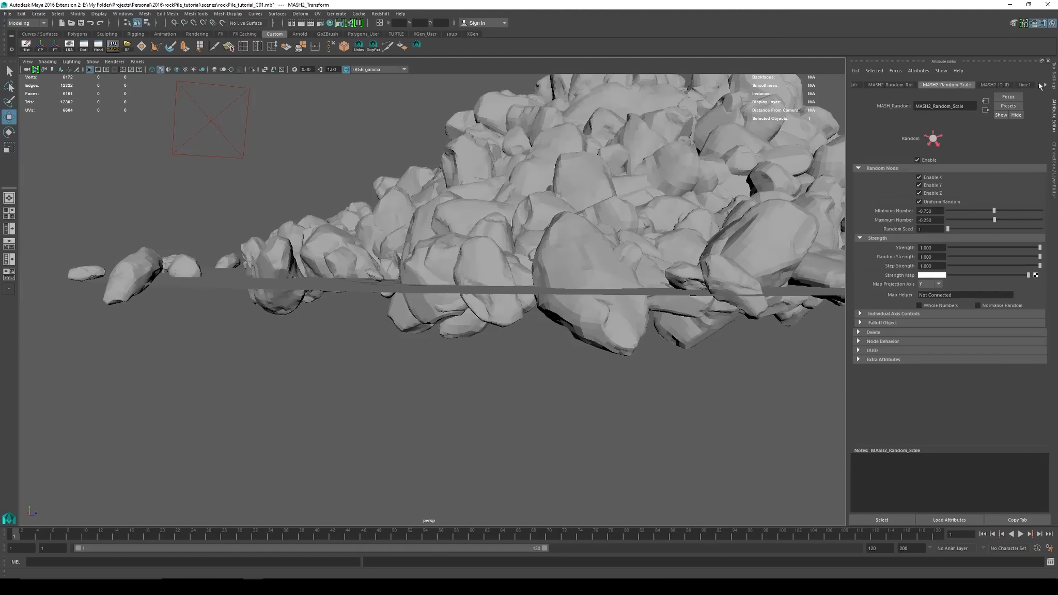
pyautogui.click(1042, 85)
pyautogui.click(875, 85)
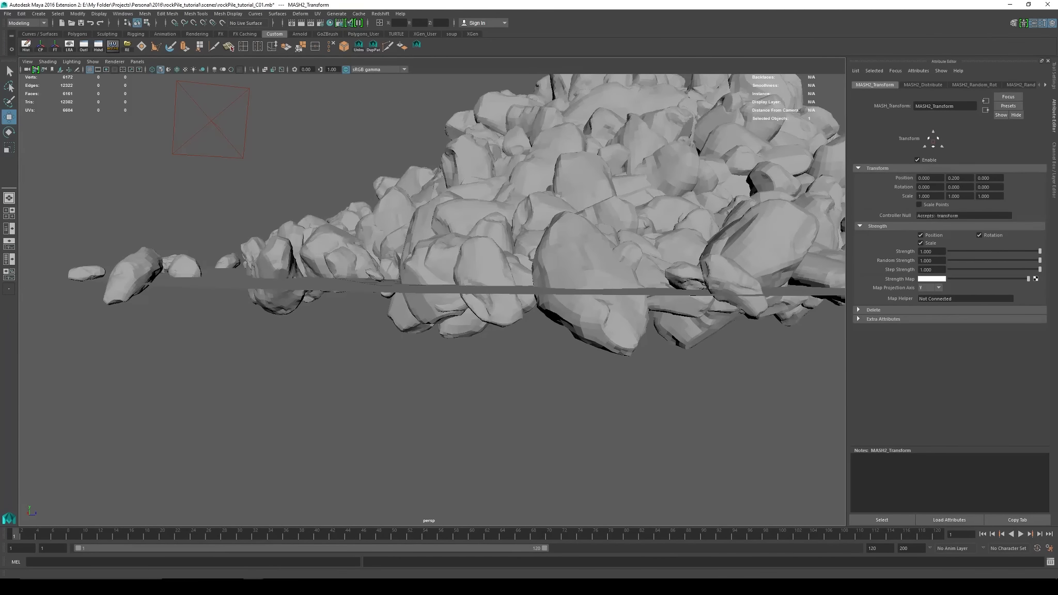
pyautogui.click(886, 310)
pyautogui.click(929, 320)
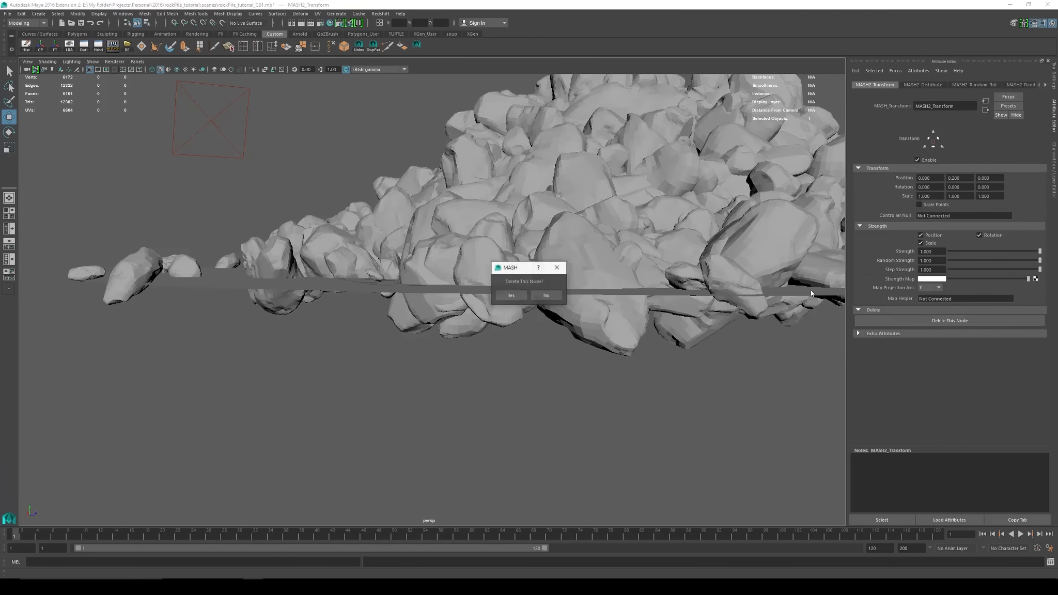
pyautogui.click(505, 297)
# Look over the whole disc from above, and switch the viewport to camera1
pyautogui.keyDown('alt'); pyautogui.moveTo(551, 270); pyautogui.dragTo(521, 217, button='right'); pyautogui.keyUp('alt')
pyautogui.keyDown('alt'); pyautogui.moveTo(552, 155); pyautogui.dragTo(372, 192); pyautogui.keyUp('alt')
pyautogui.keyDown('alt'); pyautogui.moveTo(372, 191); pyautogui.dragTo(289, 151, button='right'); pyautogui.keyUp('alt')
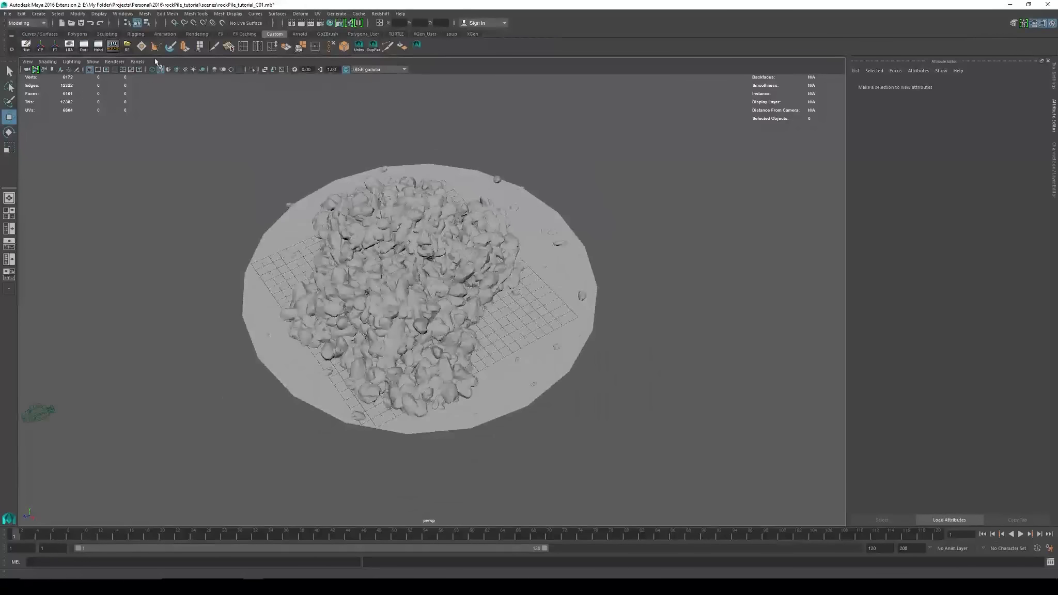
pyautogui.click(138, 61)
pyautogui.moveTo(176, 72)
pyautogui.click(243, 76)
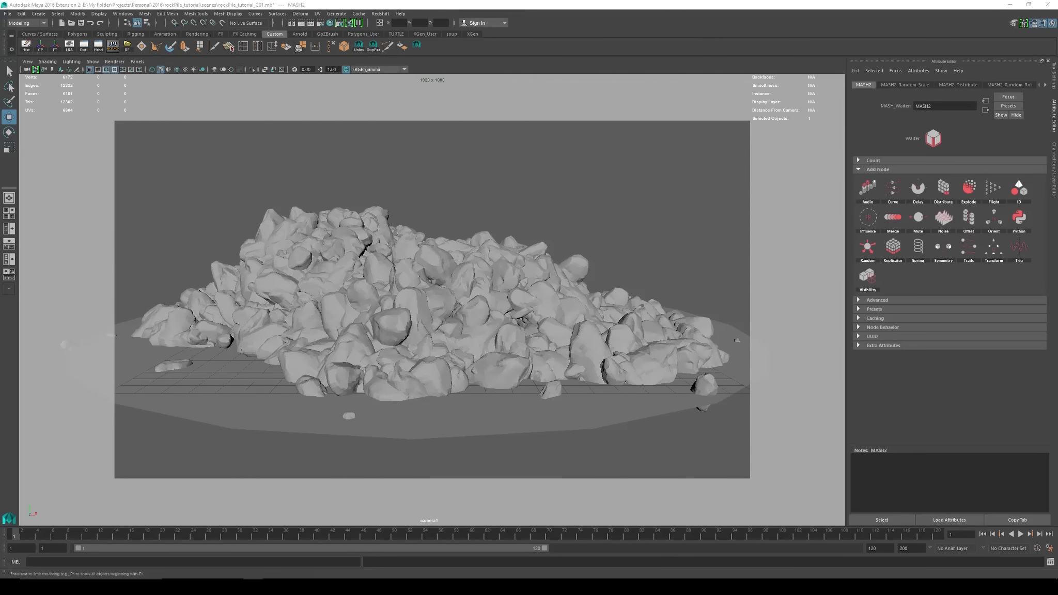
# Select the MASH2 network and set its Distribute node's number of points to 100
pyautogui.click(83, 46)
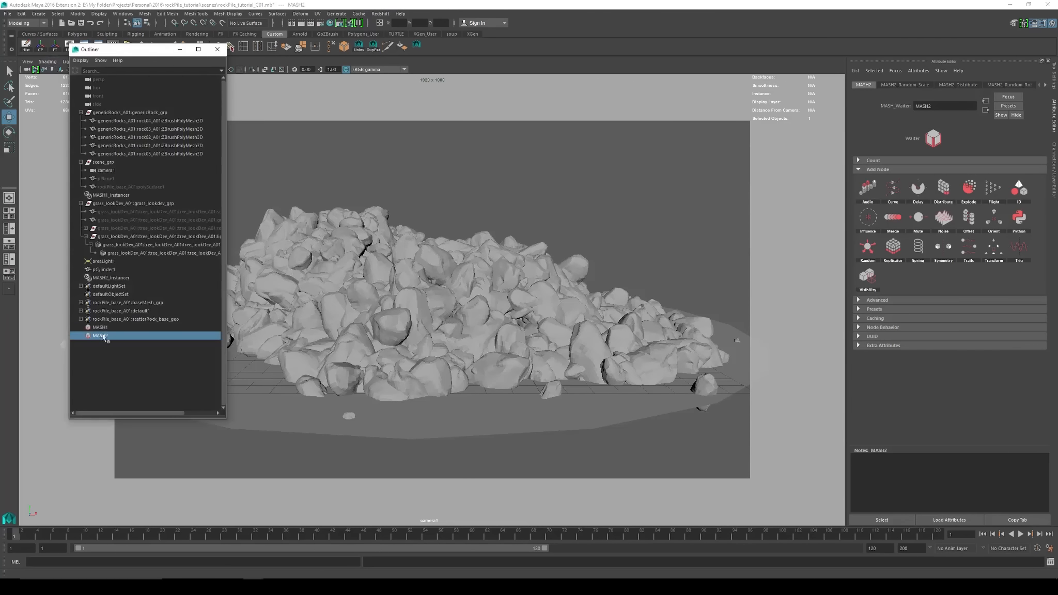
pyautogui.moveTo(141, 51); pyautogui.dragTo(0, 89)
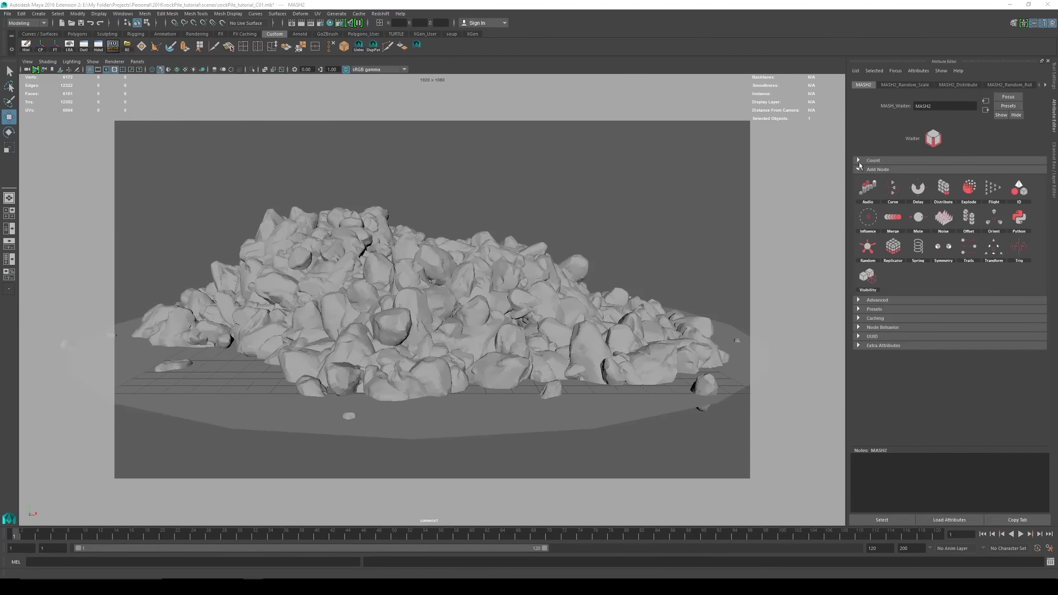
pyautogui.click(959, 85)
pyautogui.scroll(3, 916, 150)
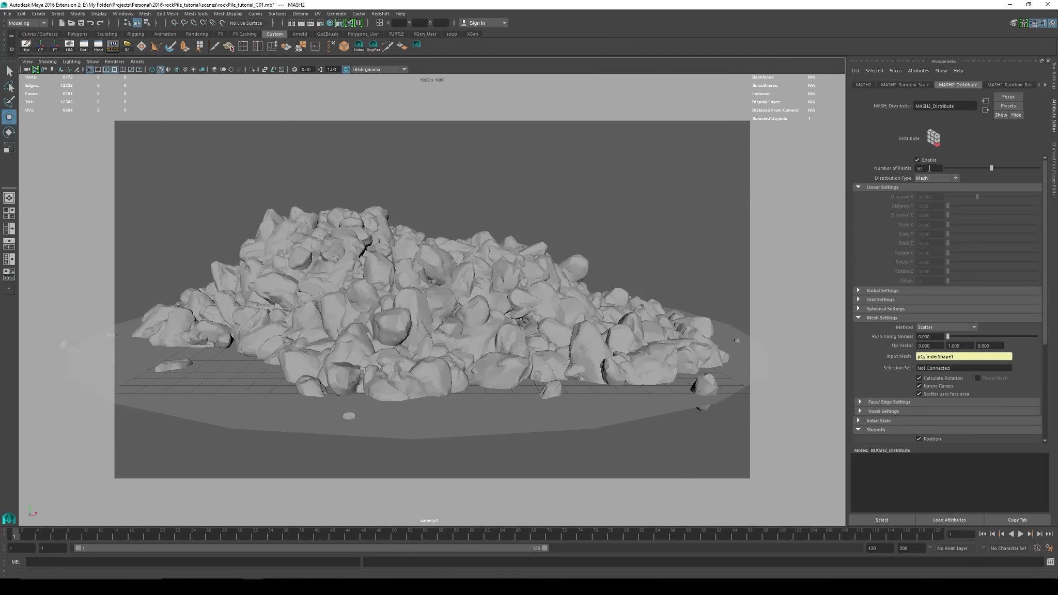
pyautogui.write('100')
pyautogui.press('Return')
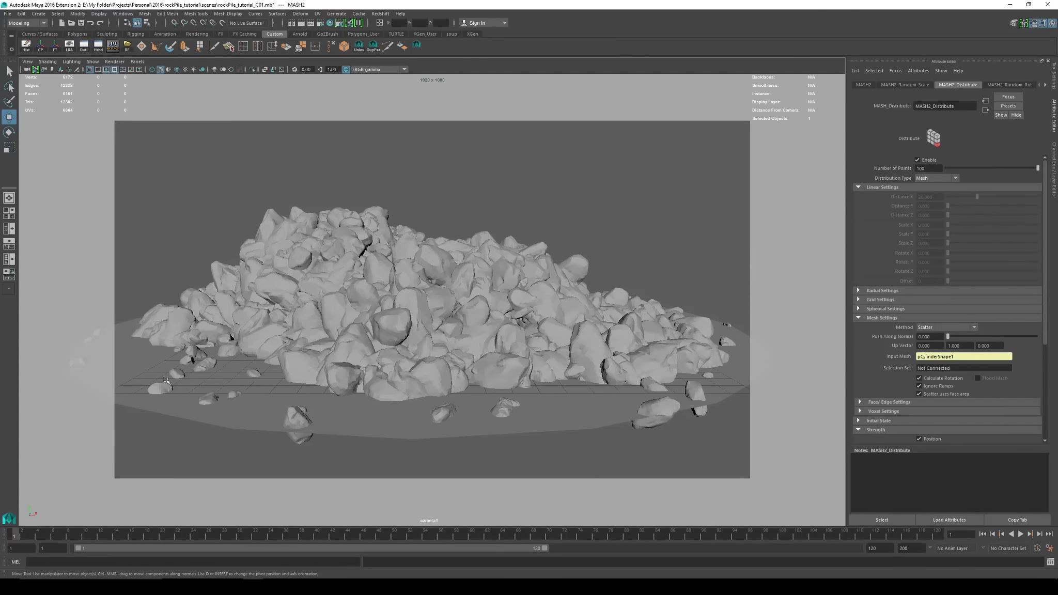
# Set the MASH2 random scale node's minimum number to -0.9 and maximum number to -0.5
pyautogui.click(902, 85)
pyautogui.doubleClick(938, 210)
pyautogui.write('-0.9')
pyautogui.press('Return')
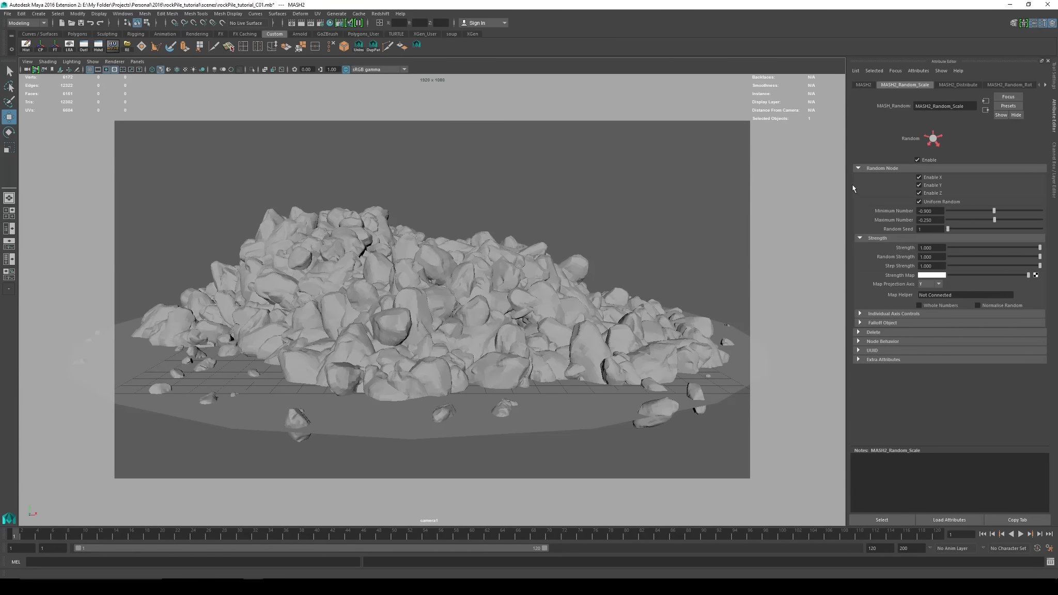
pyautogui.doubleClick(934, 219)
pyautogui.write('-0.5')
pyautogui.press('Return')
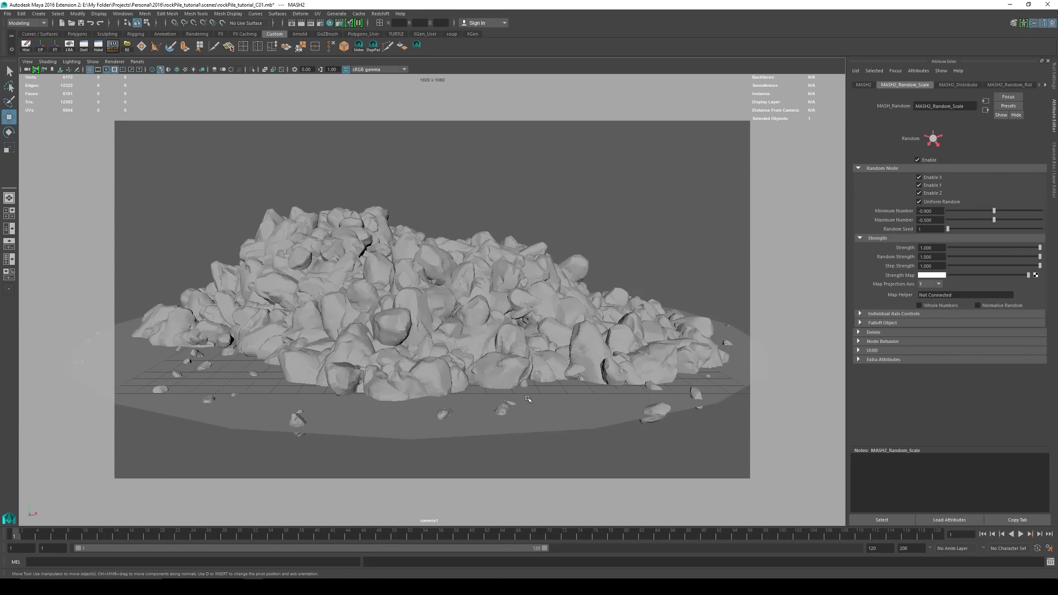
# Hide the scatter disc pCylinder1 and unhide the ground plane pPlane1
pyautogui.click(557, 417)
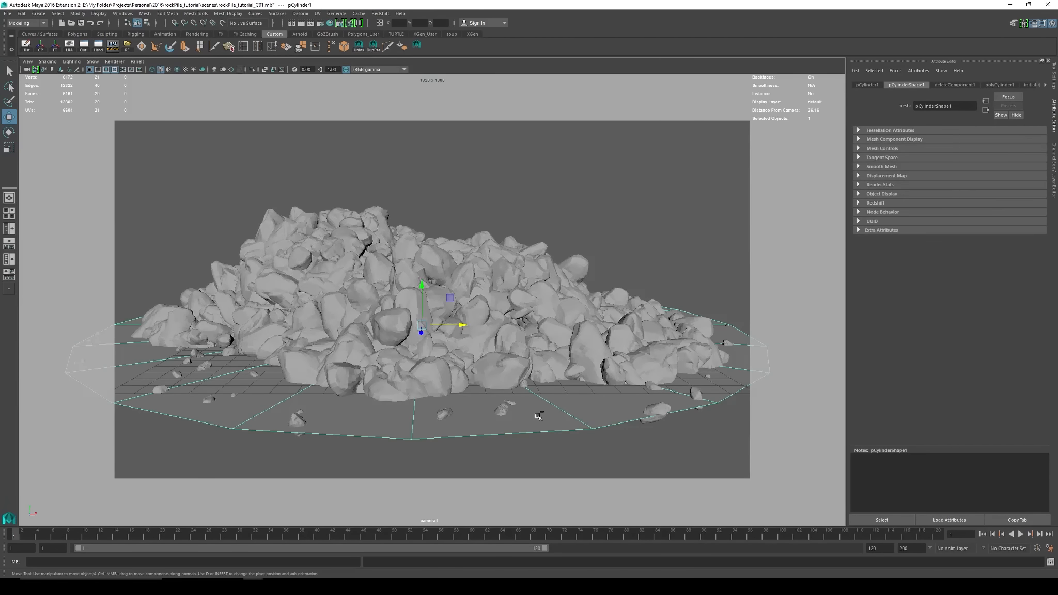
pyautogui.hotkey('ctrl', 'h')
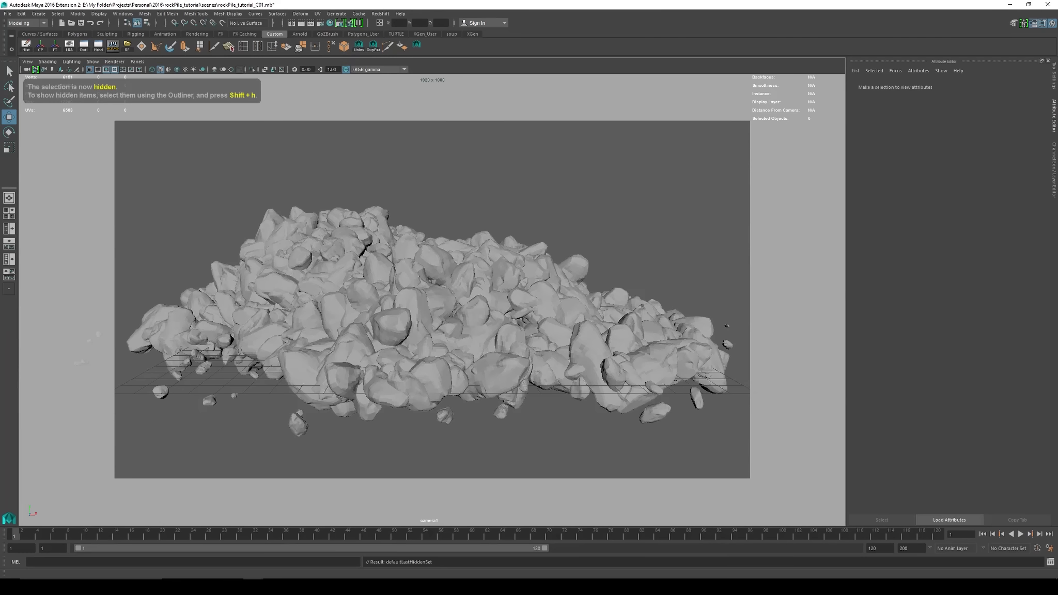
pyautogui.hotkey('ctrl', 'shift', 'h')
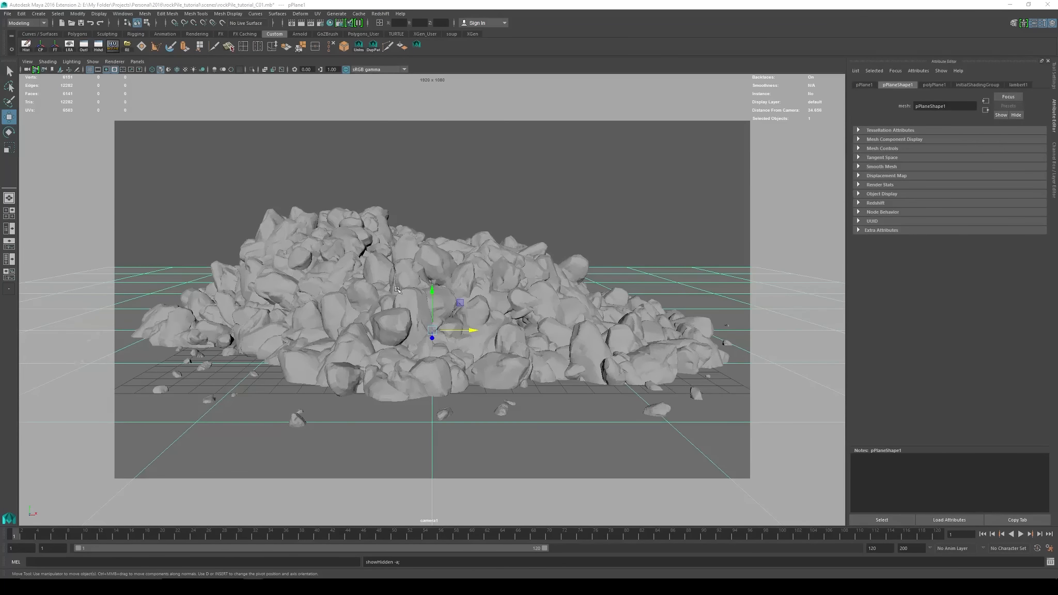
# Render the rock pile through camera1 with Redshift, and minimise the Render View after checking the image
pyautogui.click(292, 23)
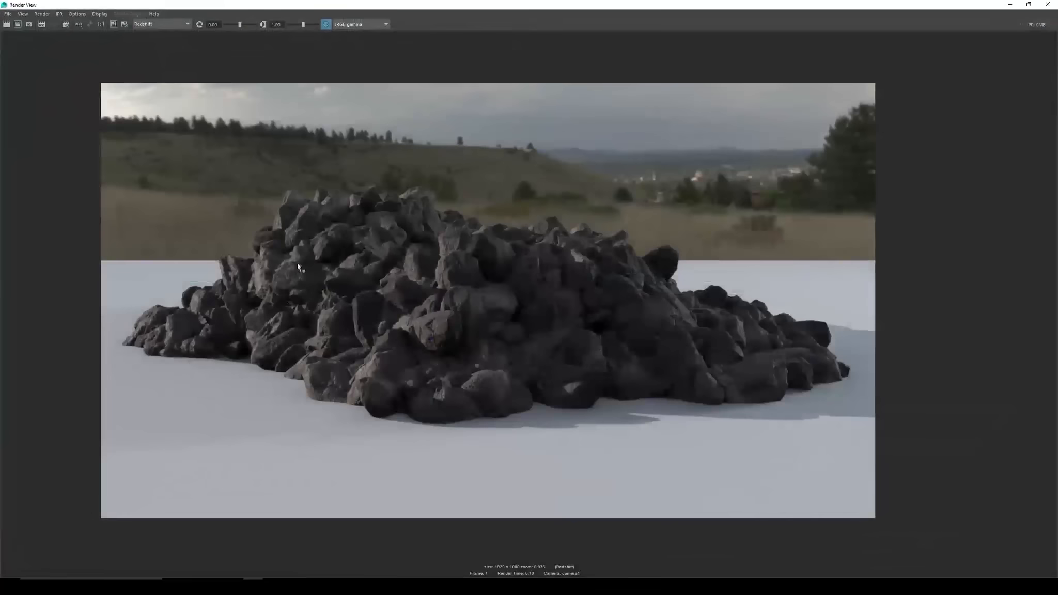
pyautogui.rightClick(9, 26)
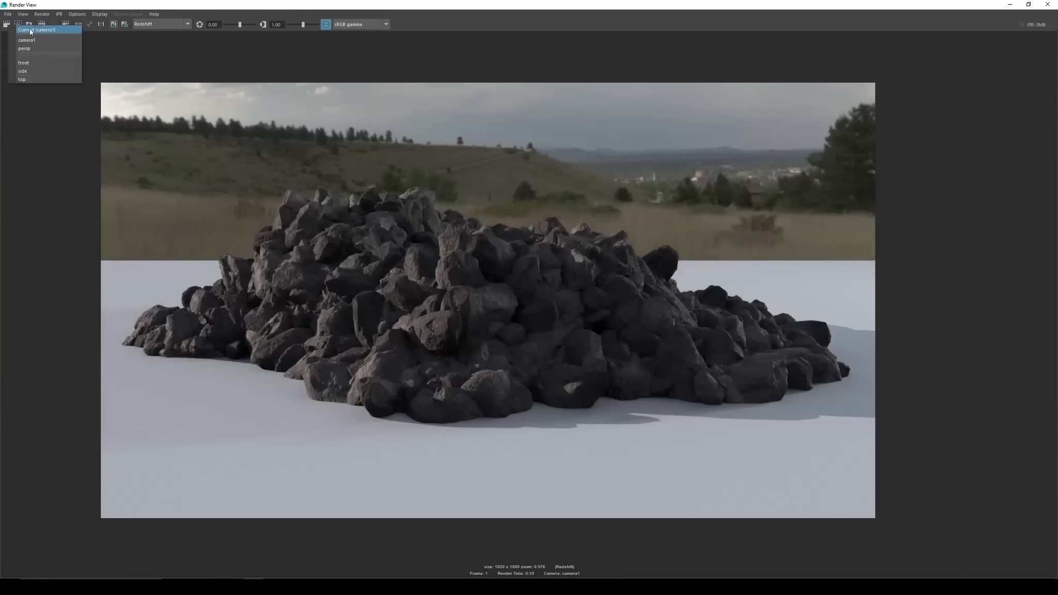
pyautogui.click(25, 40)
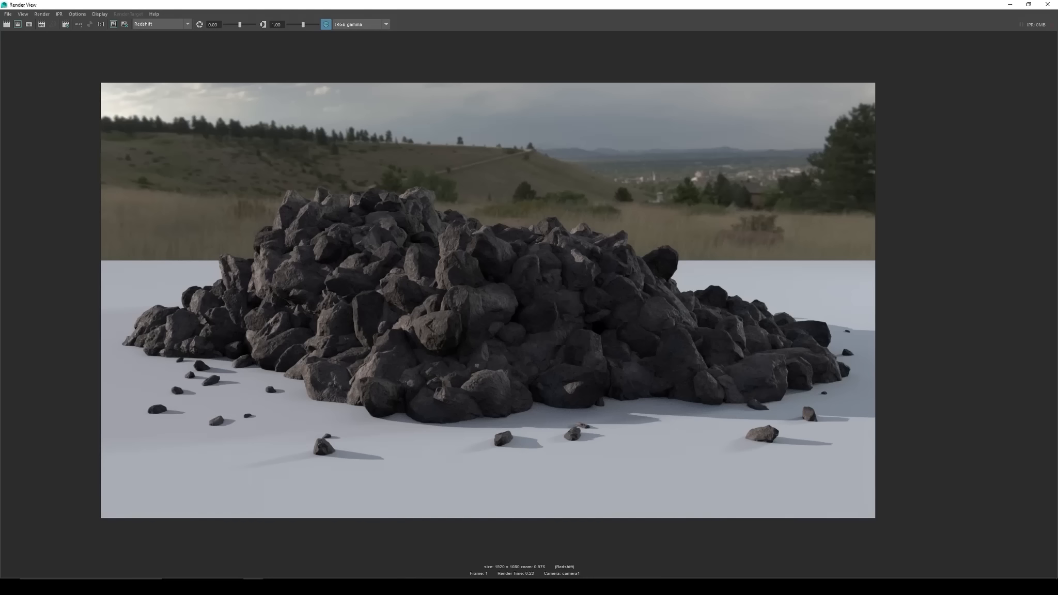
pyautogui.click(1011, 4)
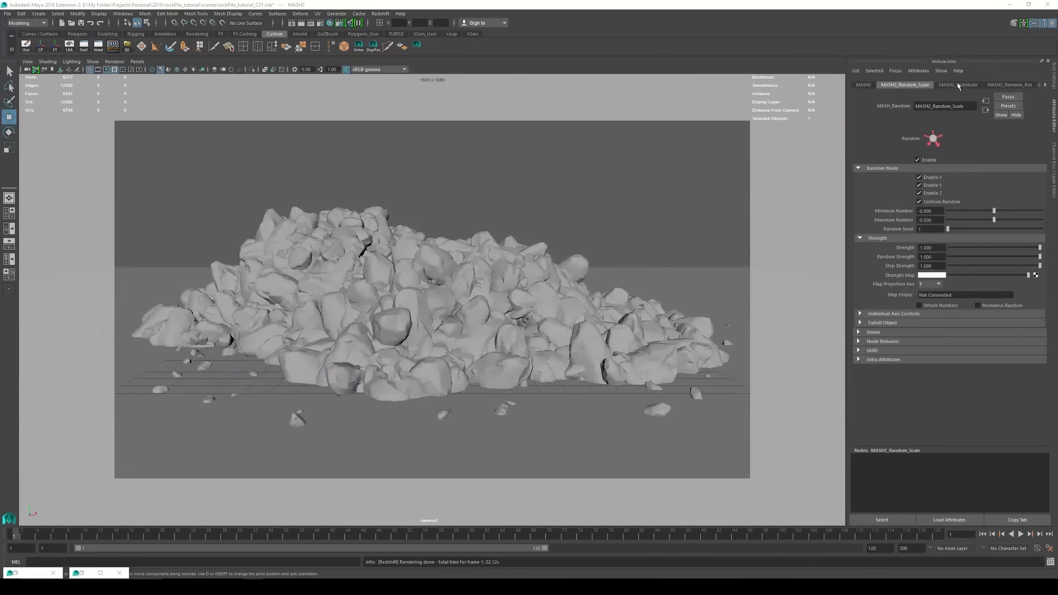
# Set the random seed of the MASH2 Distribute node to 11 to reposition the scattered ground rocks
pyautogui.click(973, 83)
pyautogui.scroll(-2, 867, 345)
pyautogui.scroll(-3, 867, 345)
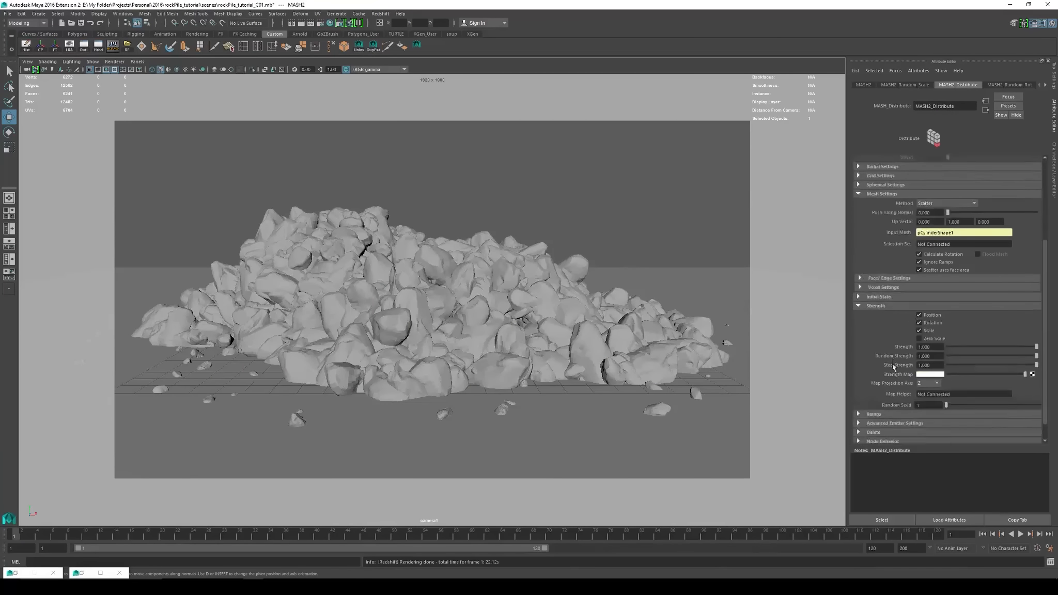
pyautogui.moveTo(946, 383); pyautogui.dragTo(955, 384)
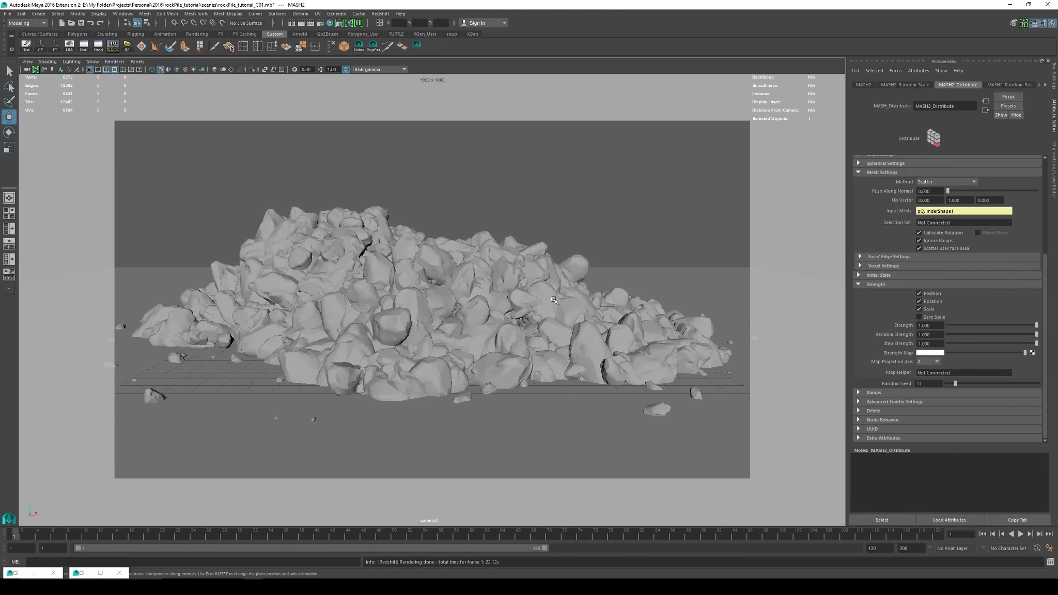
# Re-render only the lower part of the image, covering the ground and scattered rocks, as a region
pyautogui.click(291, 23)
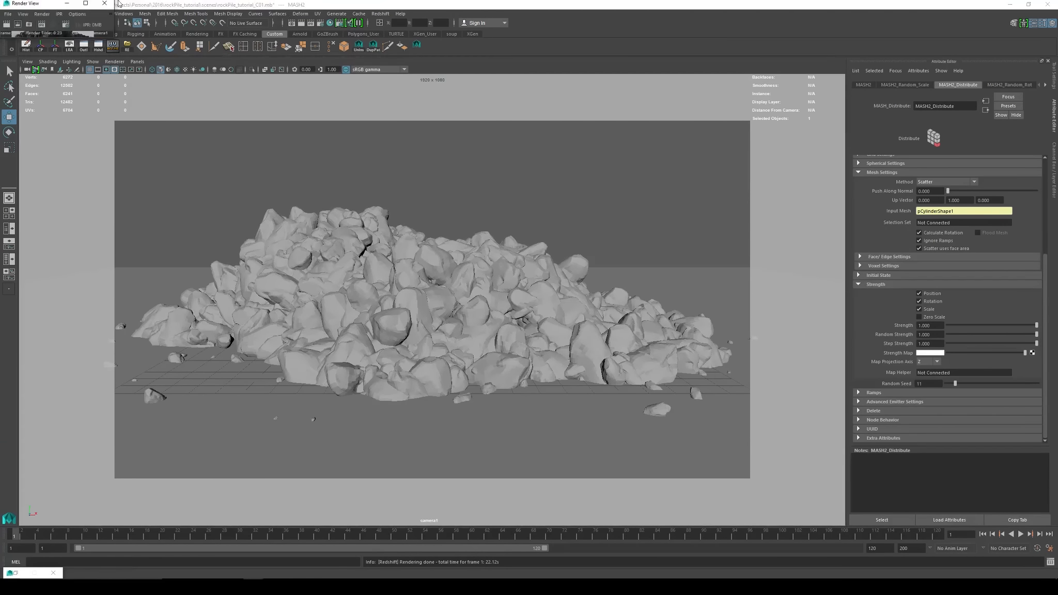
pyautogui.doubleClick(44, 5)
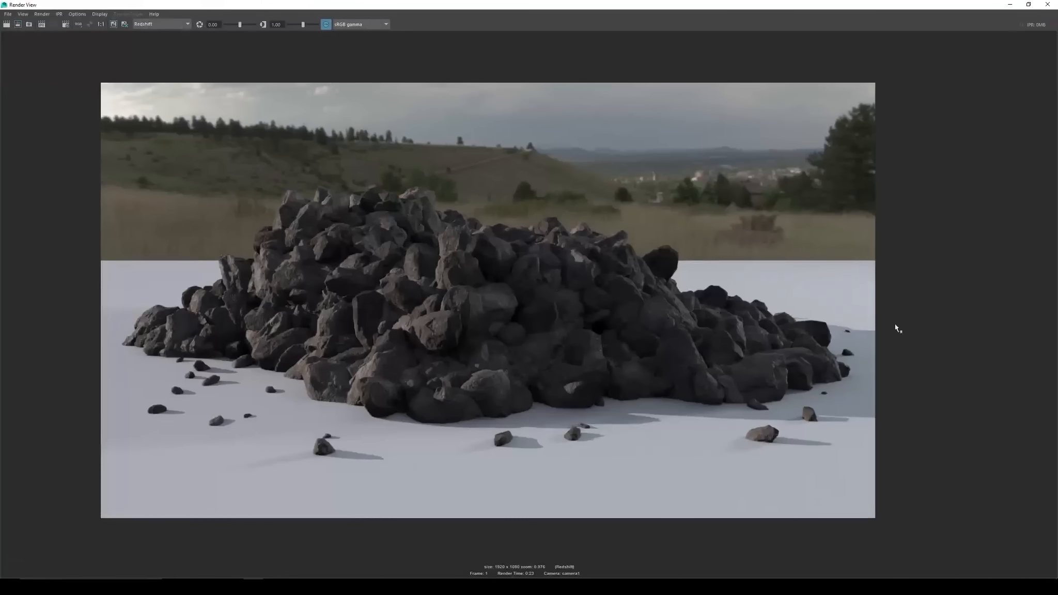
pyautogui.moveTo(893, 329); pyautogui.dragTo(41, 517)
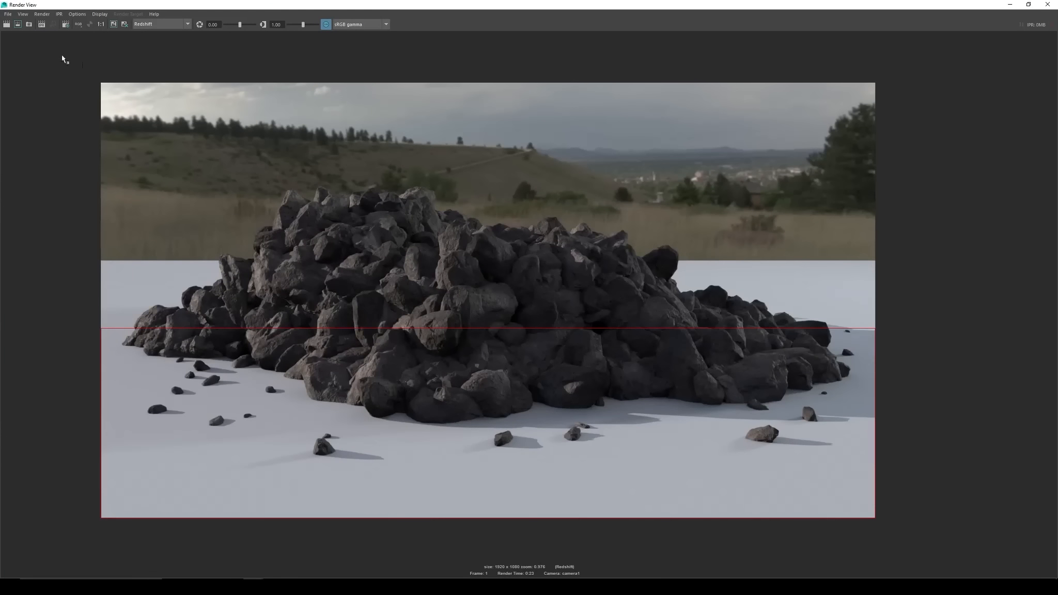
pyautogui.click(17, 24)
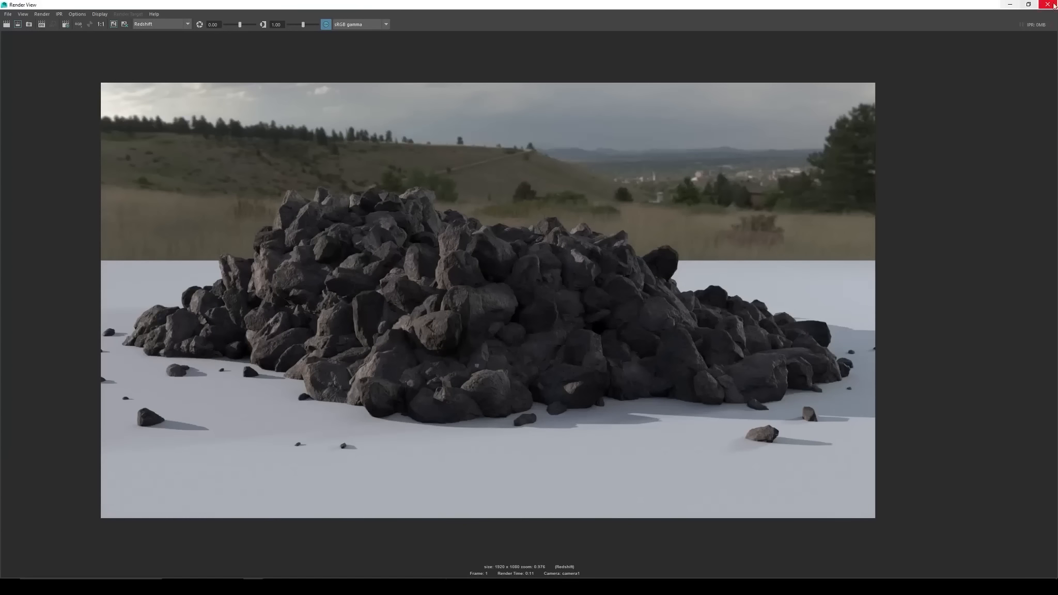
# Examine the rendered rock pile up close across its surface, checking shapes, overlaps and texture detail
pyautogui.scroll(5, 466, 300)
pyautogui.keyDown('alt'); pyautogui.moveTo(409, 298); pyautogui.dragTo(692, 386, button='middle'); pyautogui.keyUp('alt')
pyautogui.scroll(2, 706, 352)
pyautogui.keyDown('alt'); pyautogui.moveTo(806, 352); pyautogui.dragTo(639, 303, button='middle'); pyautogui.keyUp('alt')
pyautogui.keyDown('alt'); pyautogui.moveTo(755, 297); pyautogui.dragTo(344, 282, button='middle'); pyautogui.keyUp('alt')
pyautogui.keyDown('alt'); pyautogui.moveTo(671, 357); pyautogui.dragTo(487, 156, button='middle'); pyautogui.keyUp('alt')
pyautogui.keyDown('alt'); pyautogui.moveTo(426, 167); pyautogui.dragTo(431, 264, button='middle'); pyautogui.keyUp('alt')
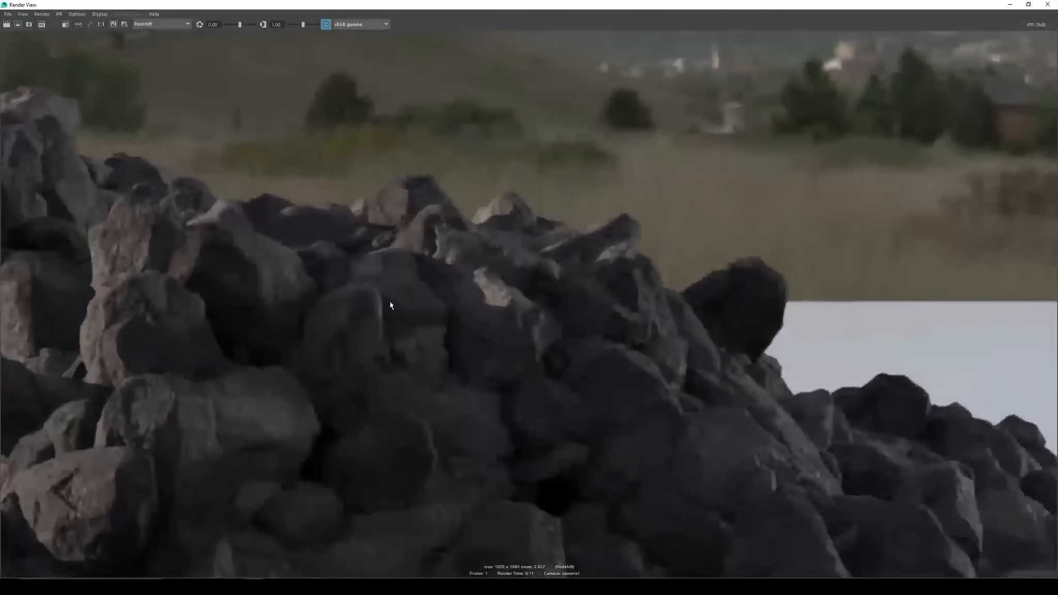
pyautogui.keyDown('alt'); pyautogui.moveTo(666, 363); pyautogui.dragTo(607, 194, button='middle'); pyautogui.keyUp('alt')
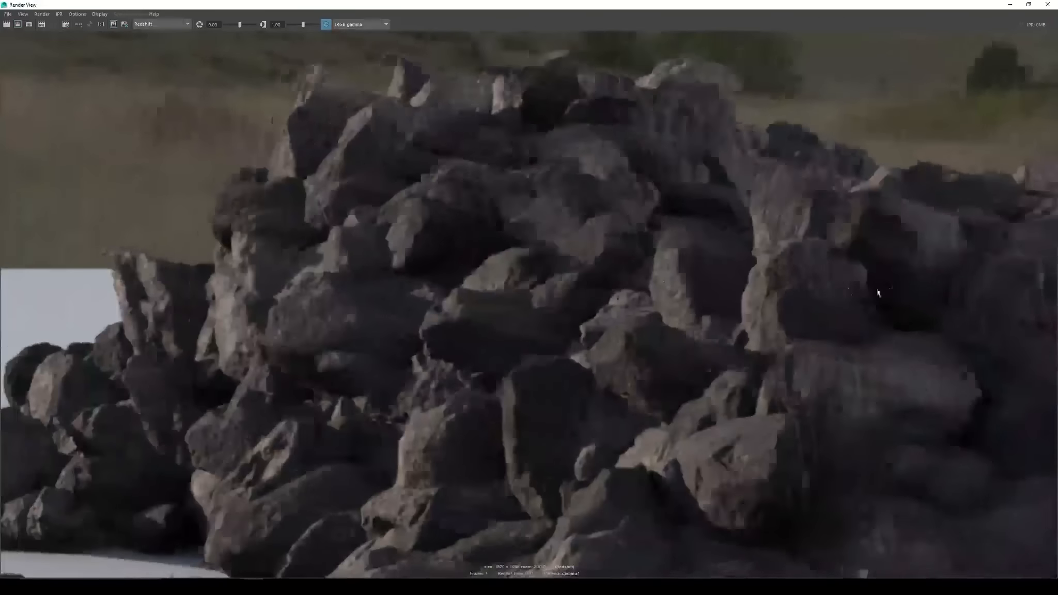
pyautogui.keyDown('alt'); pyautogui.moveTo(587, 258); pyautogui.dragTo(398, 259, button='right'); pyautogui.keyUp('alt')
pyautogui.keyDown('alt'); pyautogui.moveTo(893, 310); pyautogui.dragTo(763, 269, button='middle'); pyautogui.keyUp('alt')
pyautogui.keyDown('alt'); pyautogui.moveTo(763, 269); pyautogui.dragTo(565, 238, button='right'); pyautogui.keyUp('alt')
pyautogui.keyDown('alt'); pyautogui.moveTo(566, 237); pyautogui.dragTo(508, 231, button='middle'); pyautogui.keyUp('alt')
pyautogui.keyDown('alt'); pyautogui.moveTo(509, 231); pyautogui.dragTo(504, 231, button='right'); pyautogui.keyUp('alt')
pyautogui.keyDown('alt'); pyautogui.moveTo(504, 230); pyautogui.dragTo(534, 255, button='middle'); pyautogui.keyUp('alt')
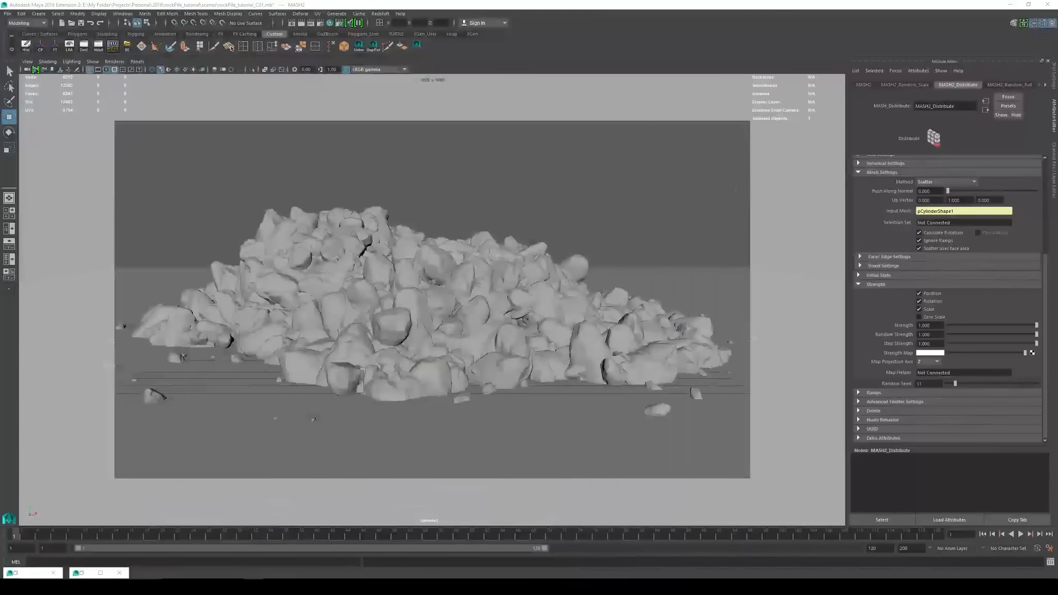
# Compare MASH1 and MASH1_Instancer in the Outliner, and open the instancer's connected MASH1 node settings
pyautogui.click(83, 46)
pyautogui.moveTo(112, 87); pyautogui.dragTo(82, 80)
pyautogui.click(58, 226)
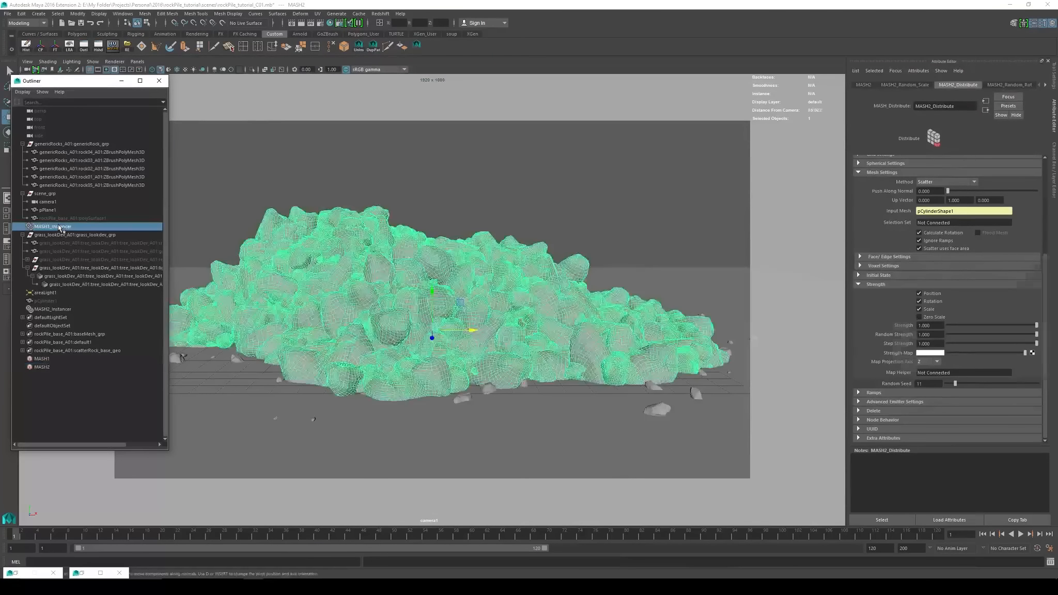
pyautogui.click(49, 359)
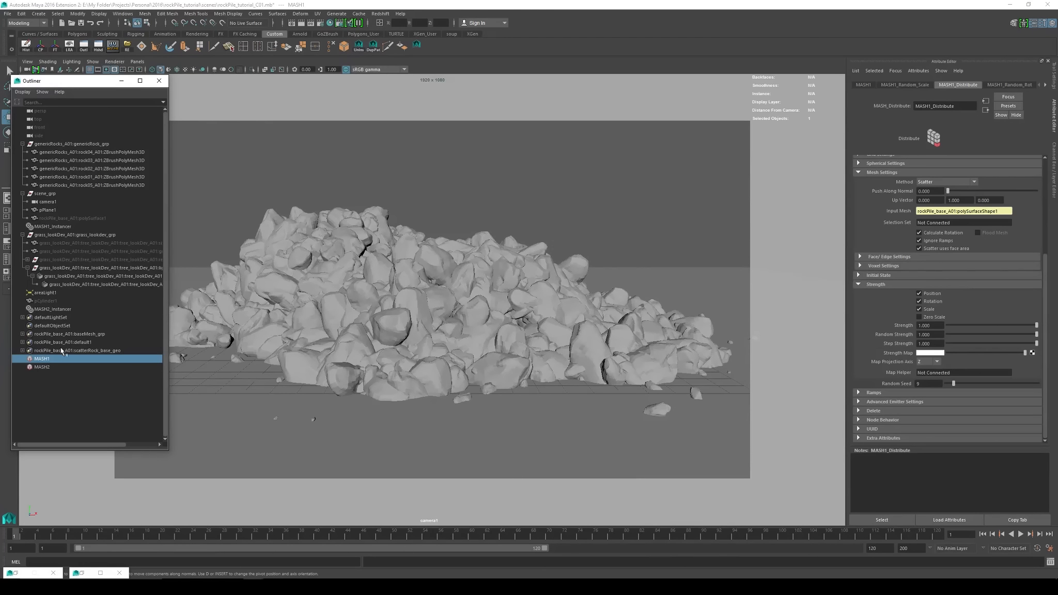
pyautogui.click(42, 226)
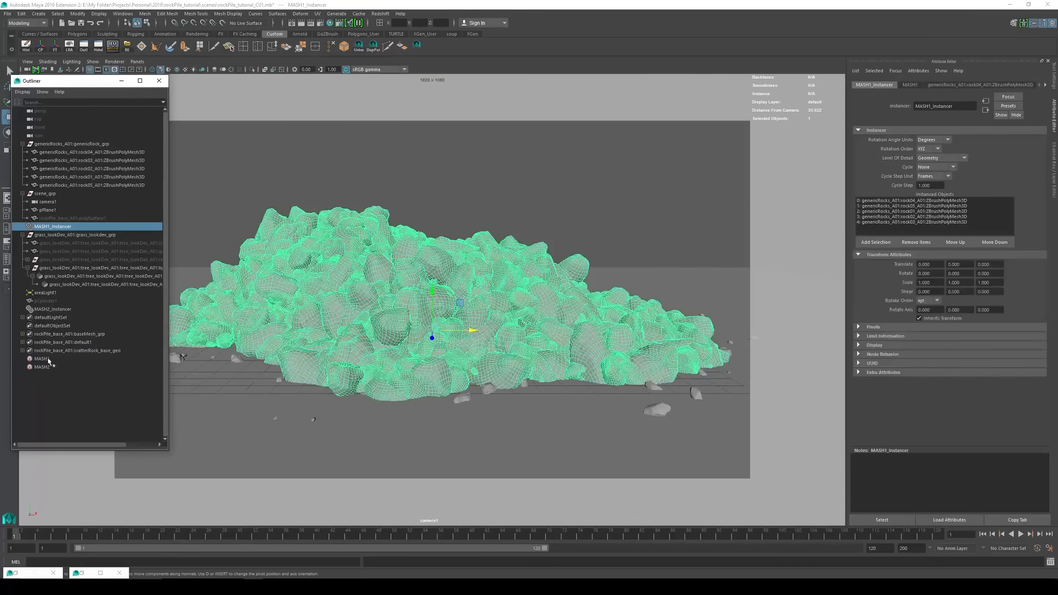
pyautogui.click(44, 360)
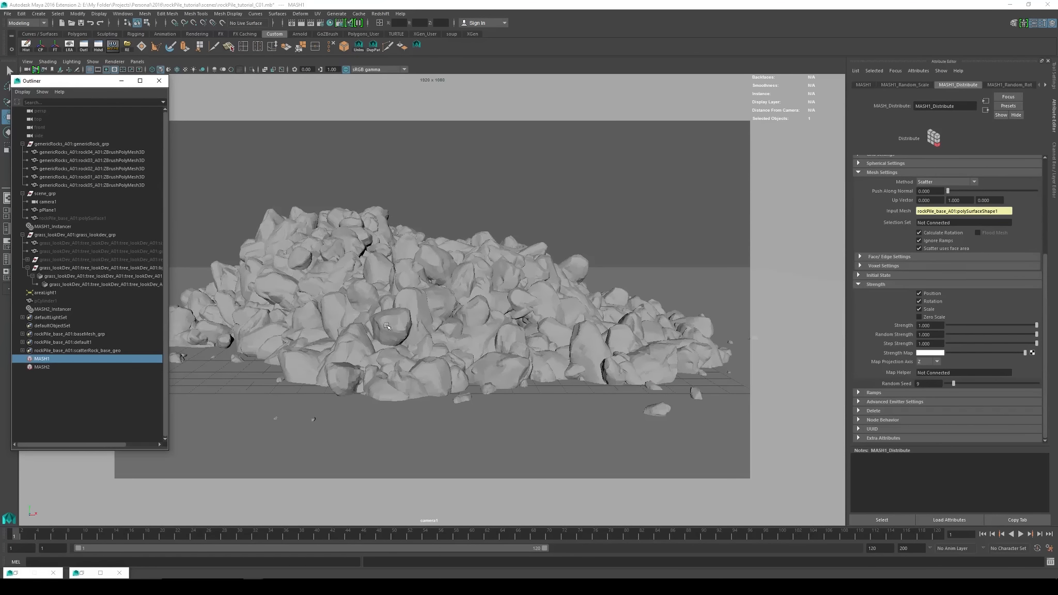
pyautogui.click(414, 270)
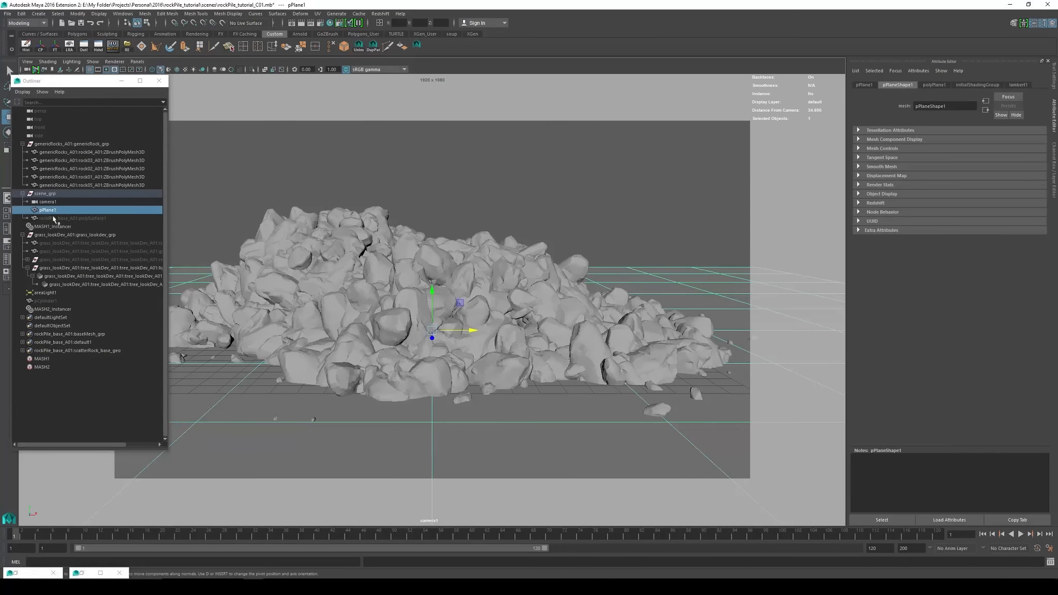
pyautogui.click(50, 226)
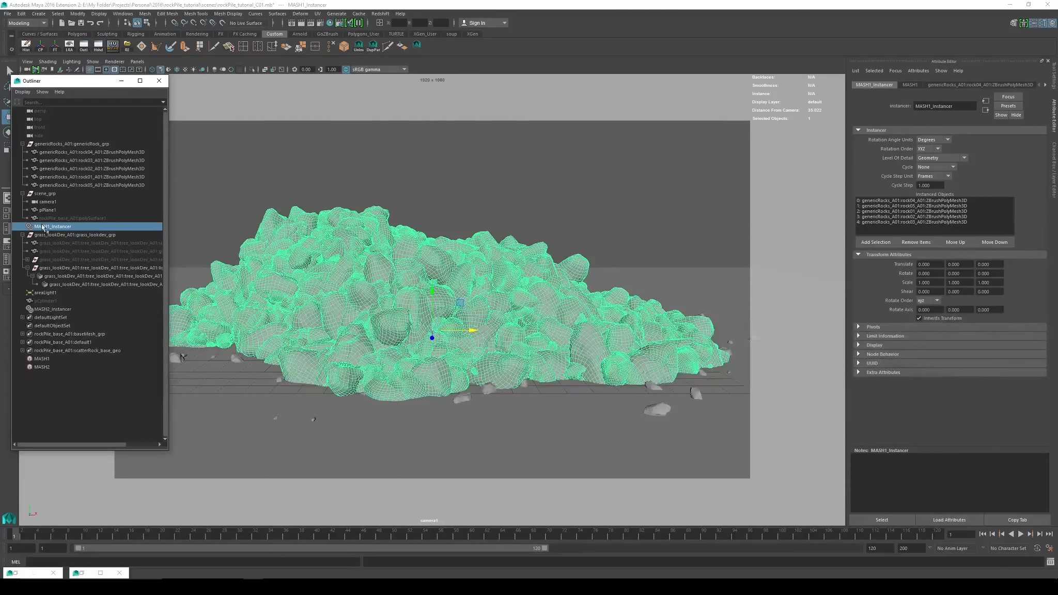
pyautogui.click(910, 85)
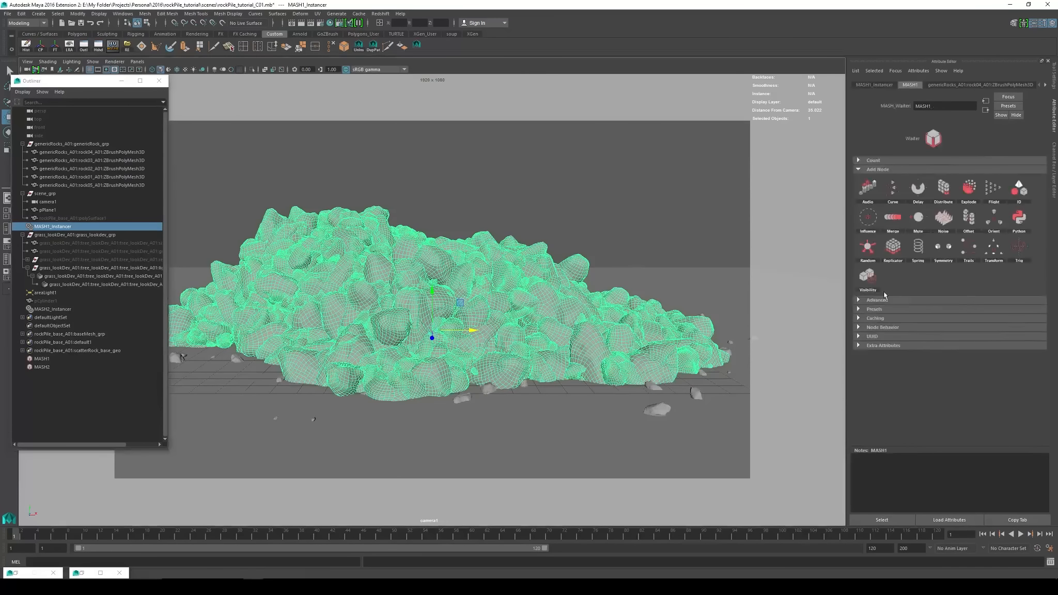
# Switch the geometry type of the MASH1 network from instancer to a Repro mesh
pyautogui.click(972, 85)
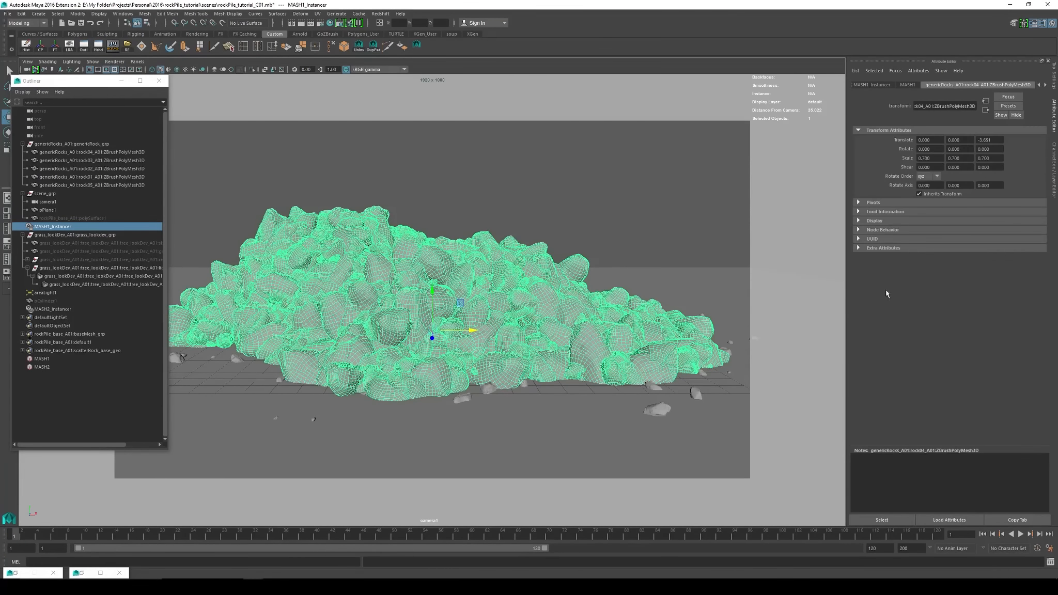
pyautogui.click(872, 85)
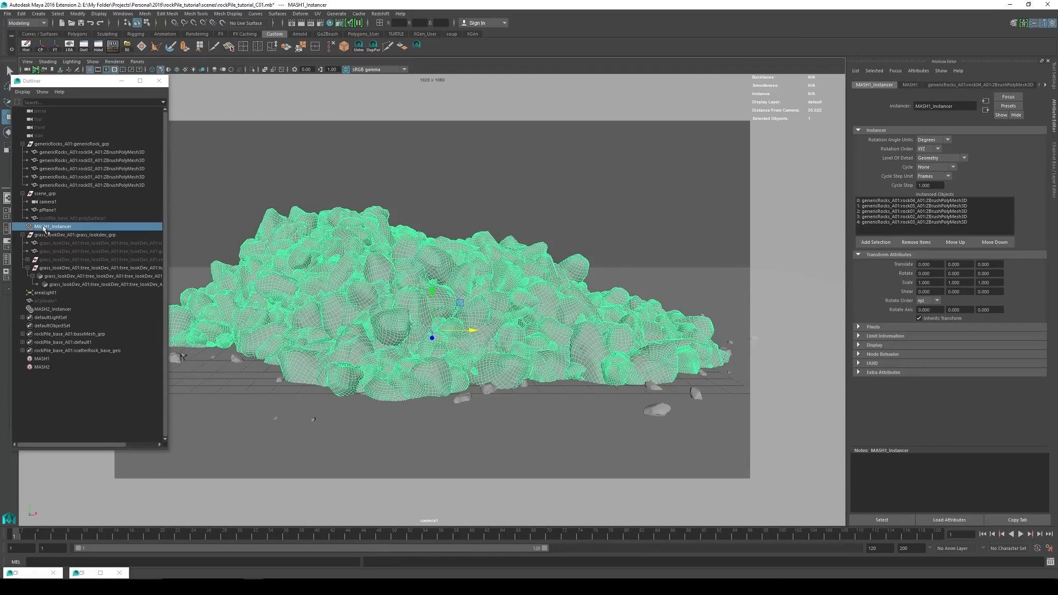
pyautogui.click(41, 359)
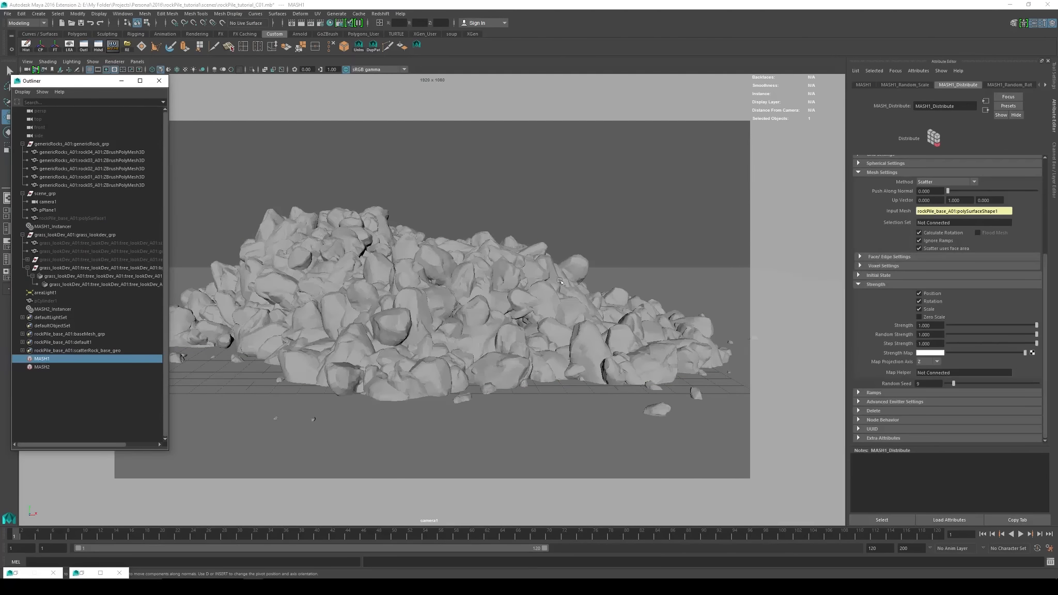
pyautogui.click(77, 14)
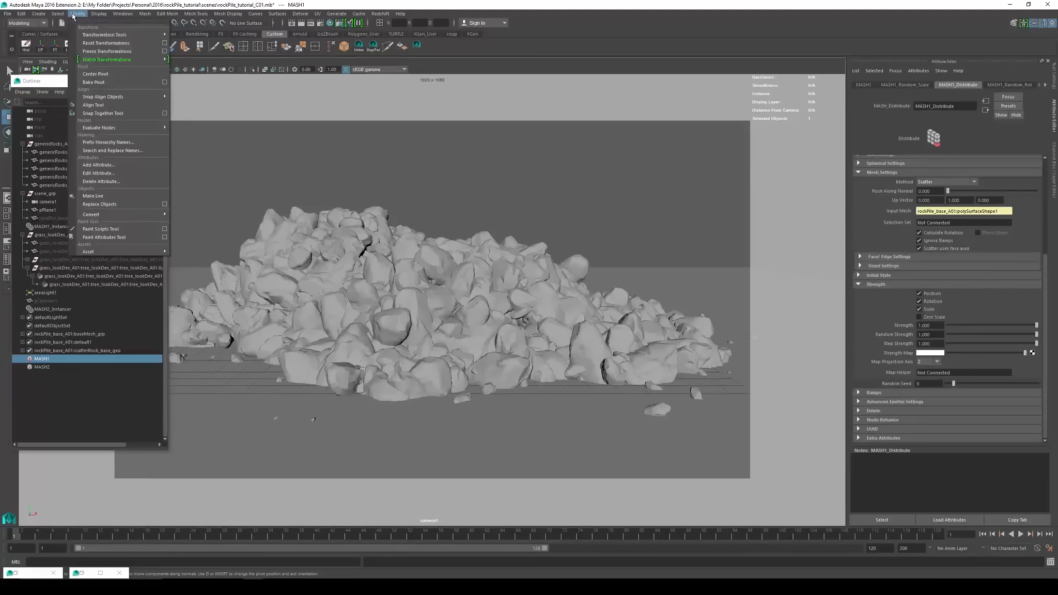
pyautogui.click(75, 14)
pyautogui.click(38, 14)
pyautogui.moveTo(79, 204)
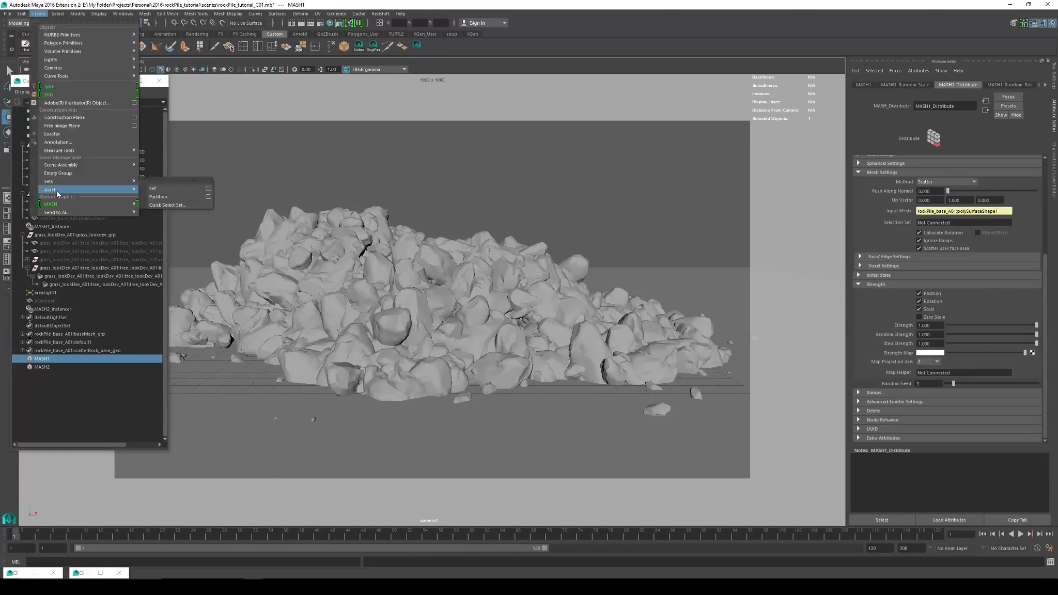
pyautogui.moveTo(176, 219)
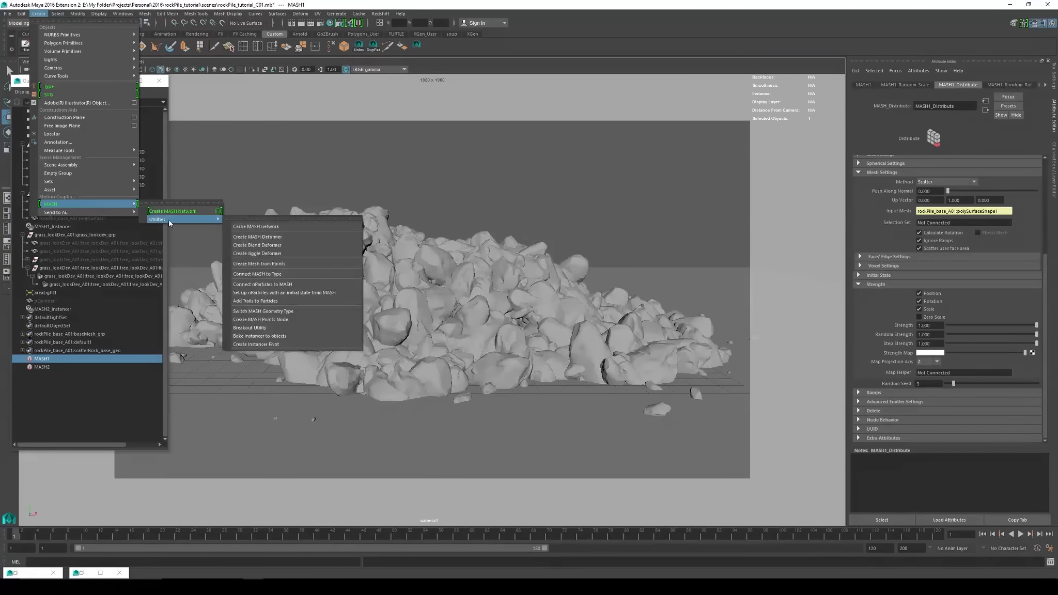
pyautogui.click(275, 310)
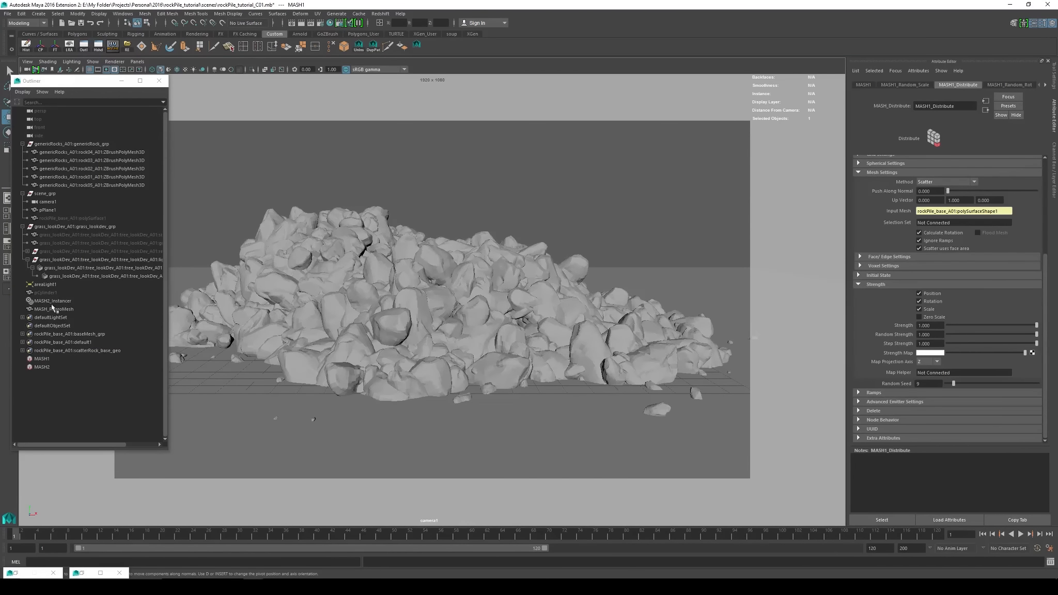
# Select MASH_ReproMesh, inspect the rock pile in the perspective view, and return to the camera1 view
pyautogui.click(49, 309)
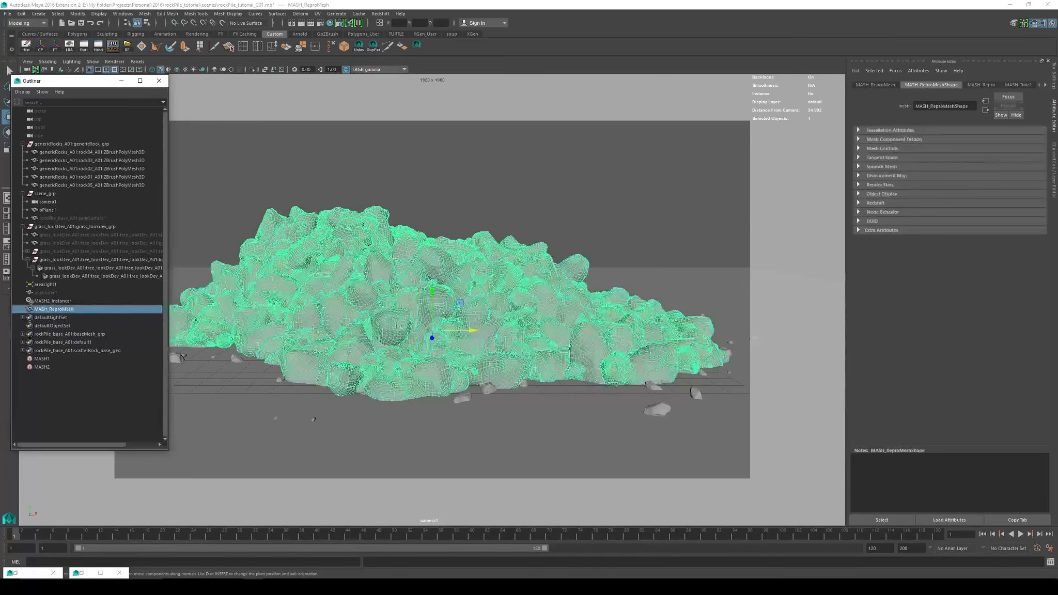
pyautogui.moveTo(77, 84); pyautogui.dragTo(92, 143)
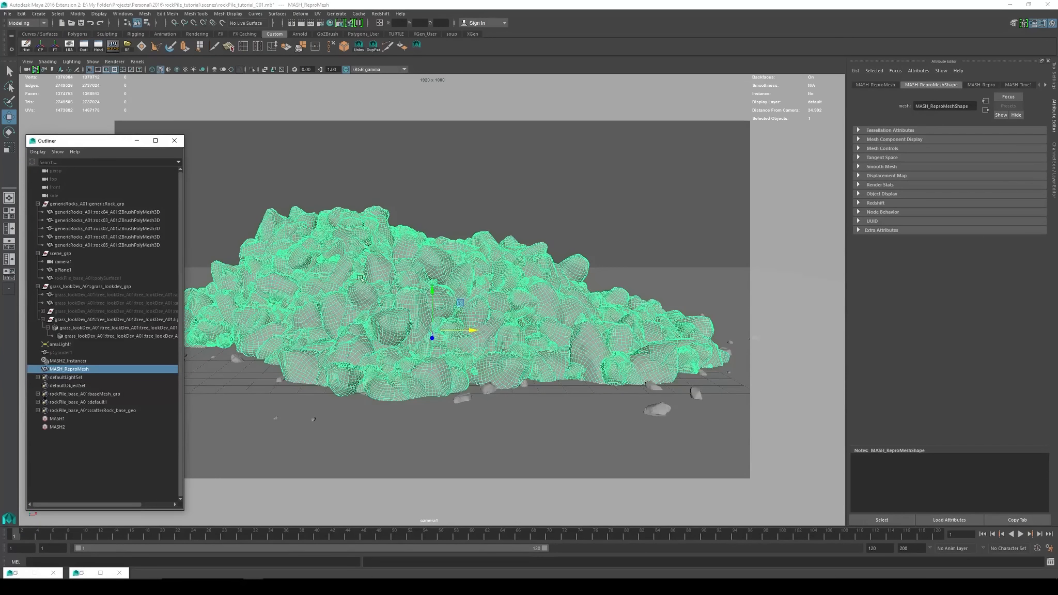
pyautogui.click(137, 141)
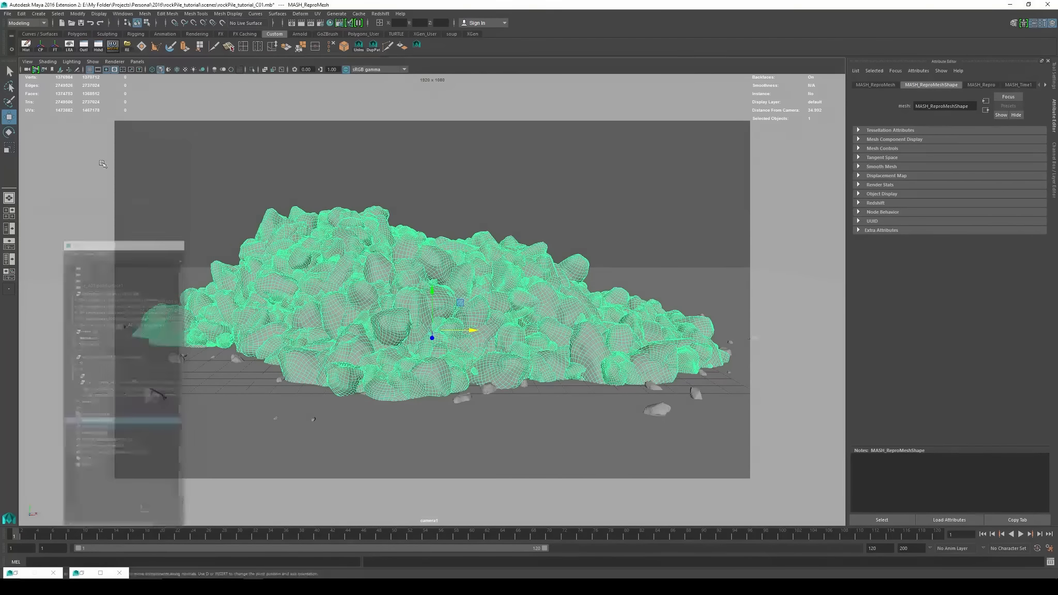
pyautogui.click(8, 198)
pyautogui.keyDown('alt'); pyautogui.moveTo(507, 284); pyautogui.dragTo(595, 273); pyautogui.keyUp('alt')
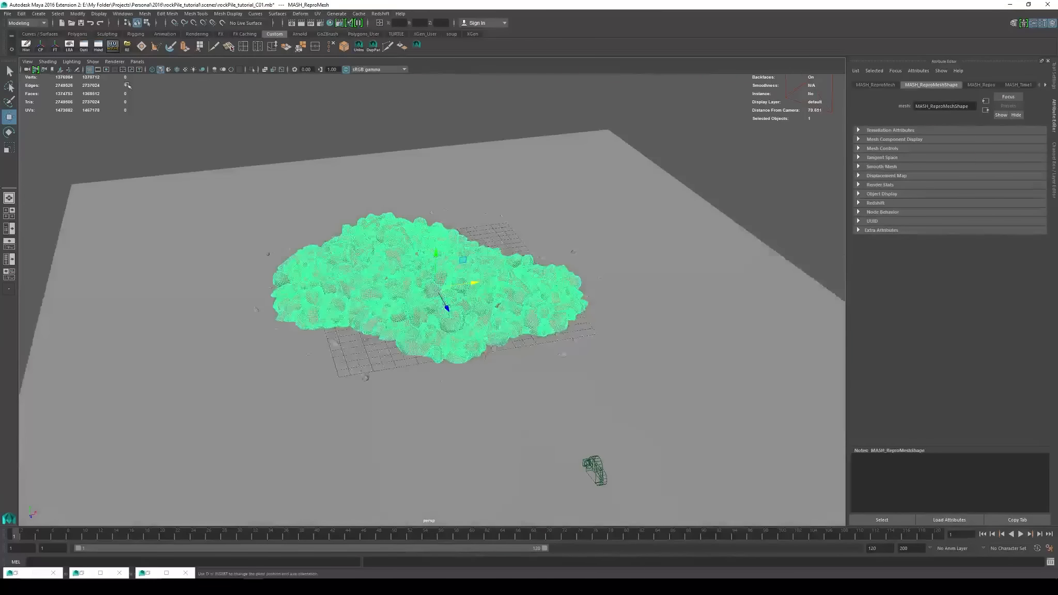
pyautogui.click(137, 61)
pyautogui.moveTo(171, 72)
pyautogui.click(241, 79)
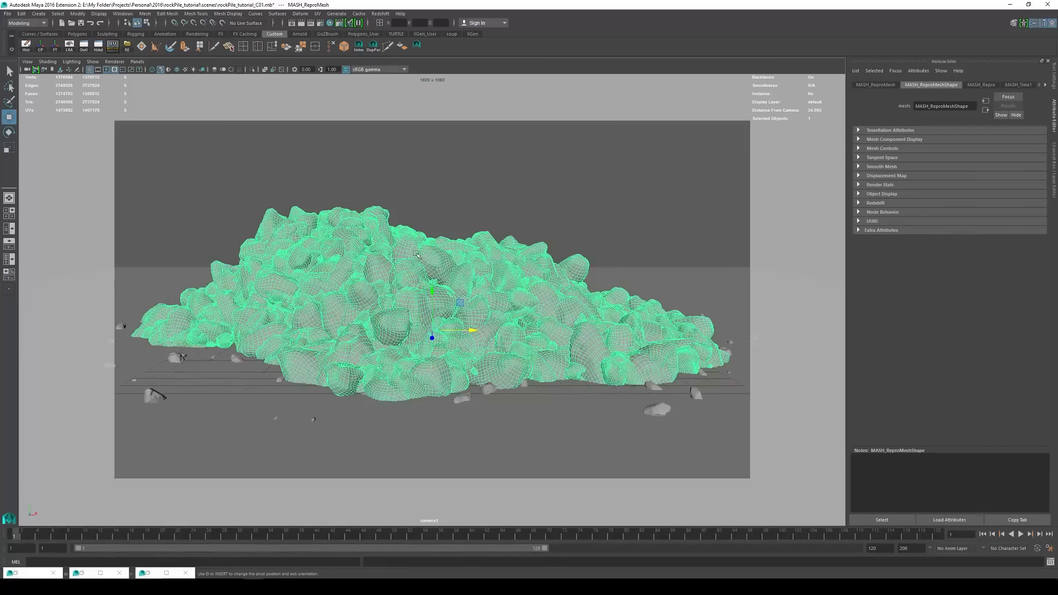
# Enable Redshift tessellation on MASH_ReproMesh with Maximum Subdivisions 4, and enable displacement
pyautogui.click(84, 45)
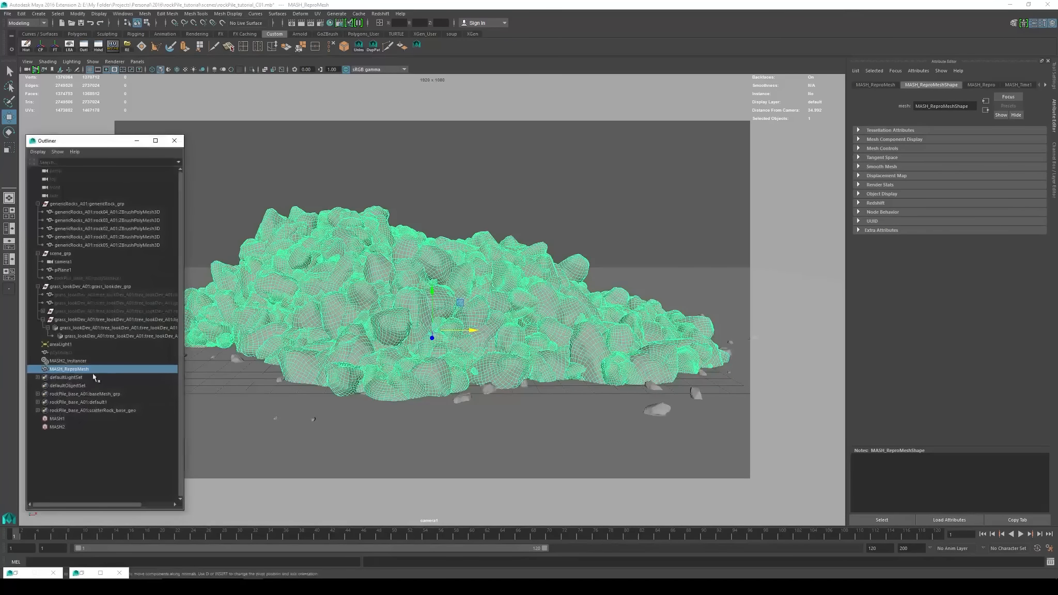
pyautogui.click(58, 419)
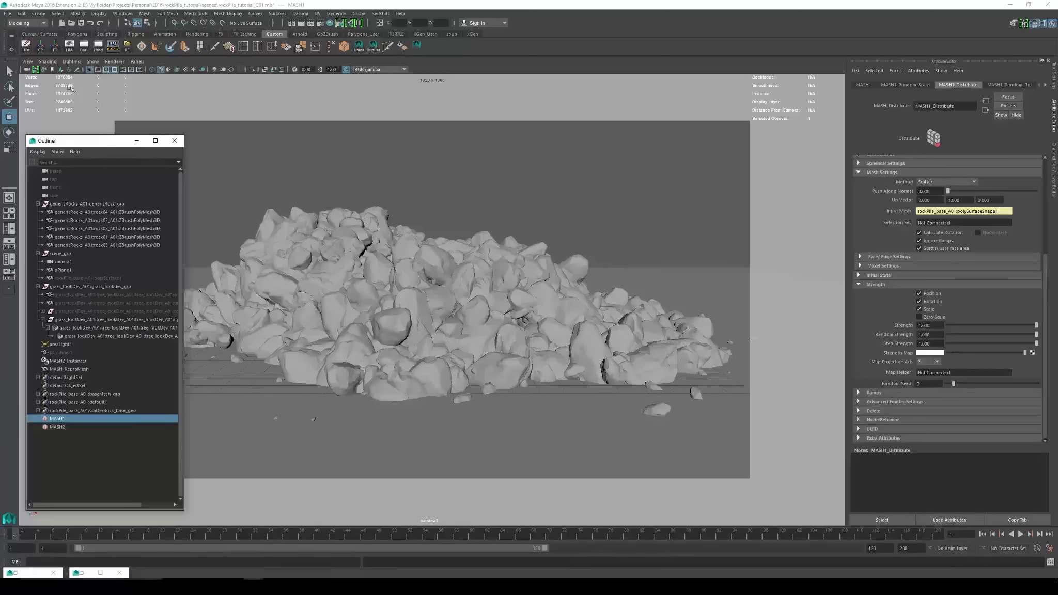
pyautogui.click(56, 368)
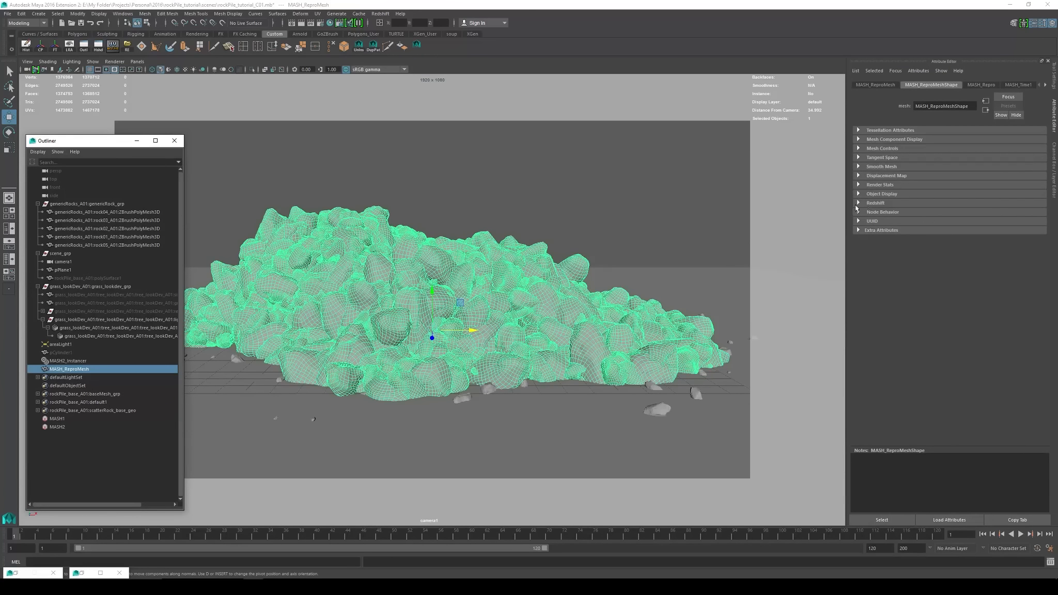
pyautogui.click(866, 204)
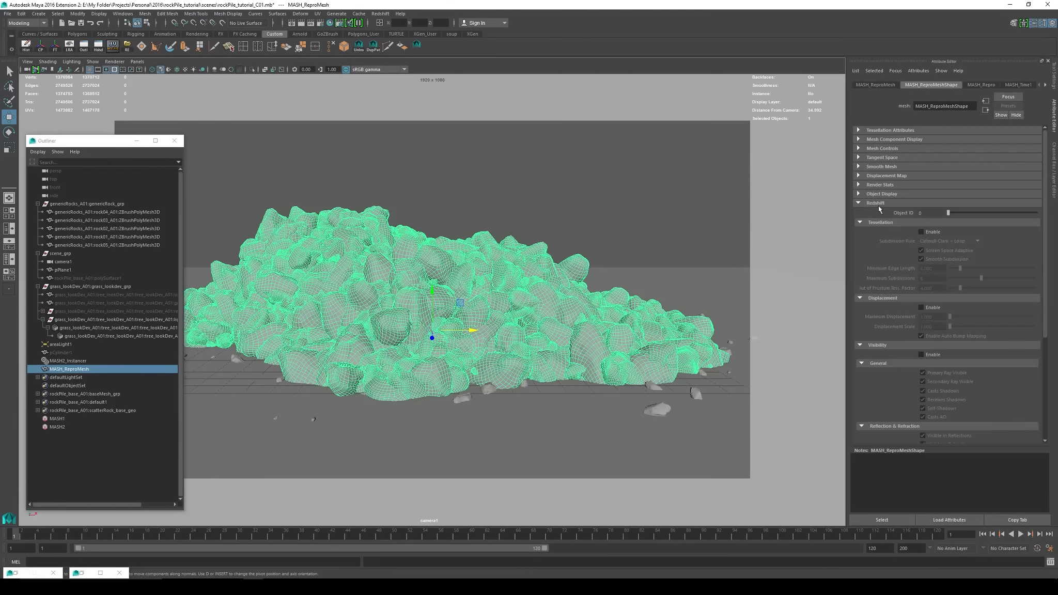
pyautogui.click(921, 232)
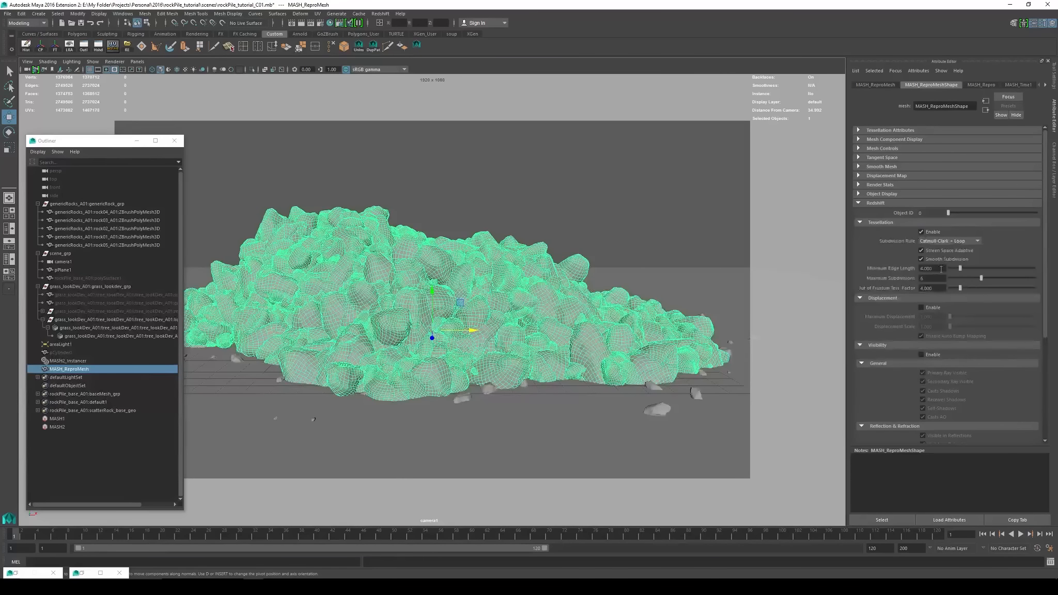
pyautogui.write('4')
pyautogui.press('Return')
pyautogui.click(921, 309)
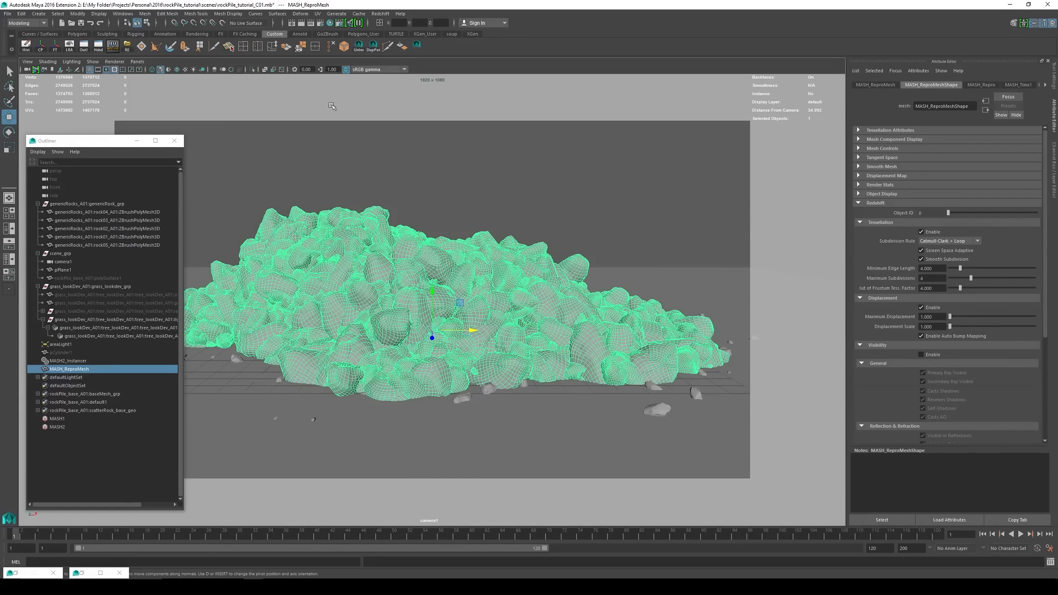
# Render the rock pile from camera1 with Redshift in the Render View
pyautogui.click(291, 23)
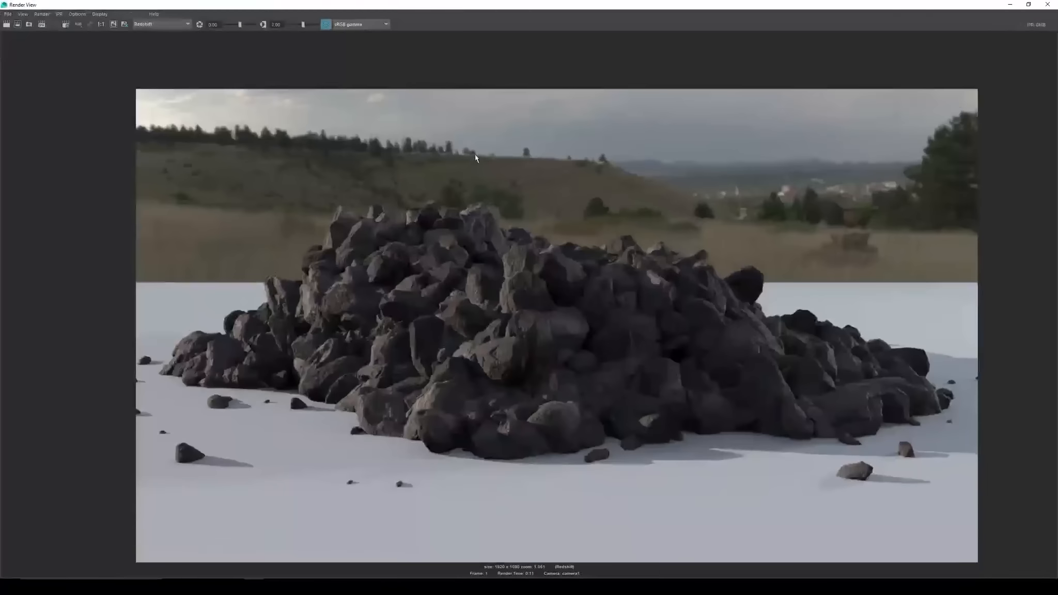
pyautogui.rightClick(6, 24)
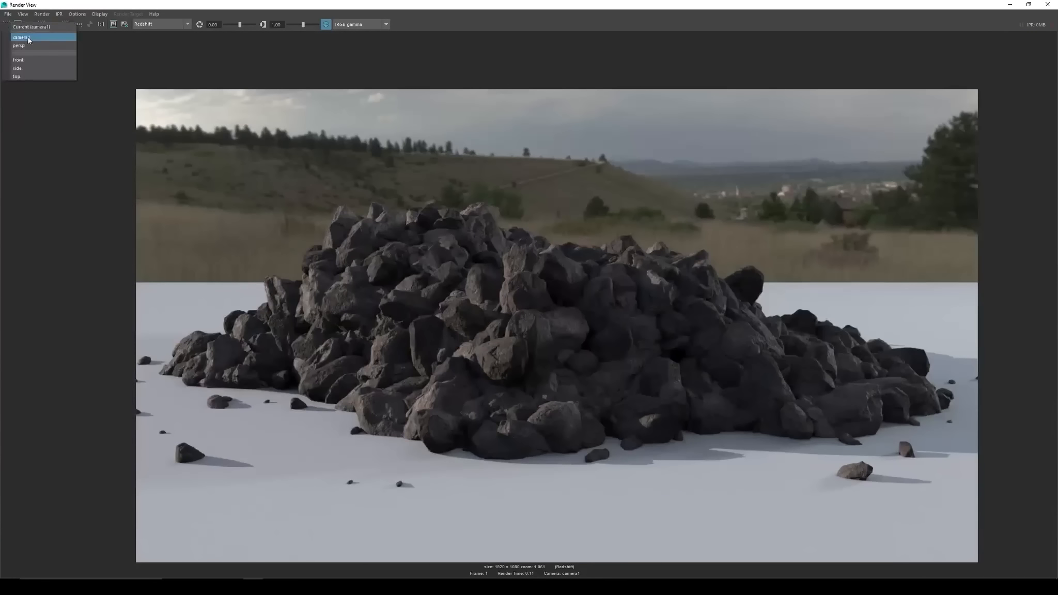
pyautogui.click(29, 37)
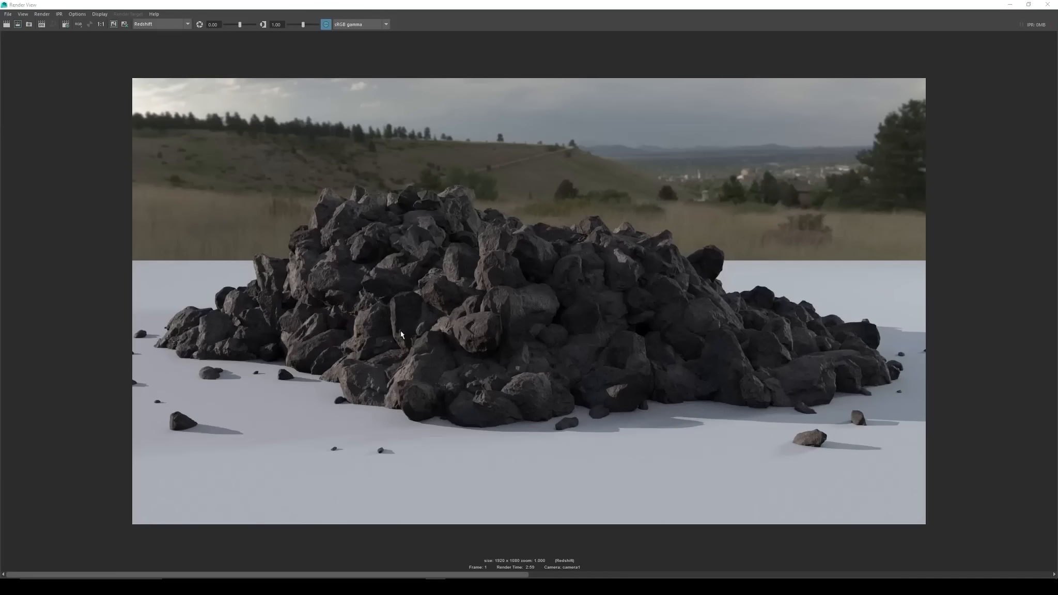
# Compare the new render with the previously kept image, at full frame and up close, checking rock shapes and surface detail
pyautogui.moveTo(479, 575); pyautogui.dragTo(339, 577)
pyautogui.moveTo(657, 577); pyautogui.dragTo(284, 568)
pyautogui.scroll(5, 398, 382)
pyautogui.scroll(3, 399, 408)
pyautogui.keyDown('alt'); pyautogui.moveTo(497, 342); pyautogui.dragTo(791, 311, button='middle'); pyautogui.keyUp('alt')
pyautogui.scroll(2, 547, 330)
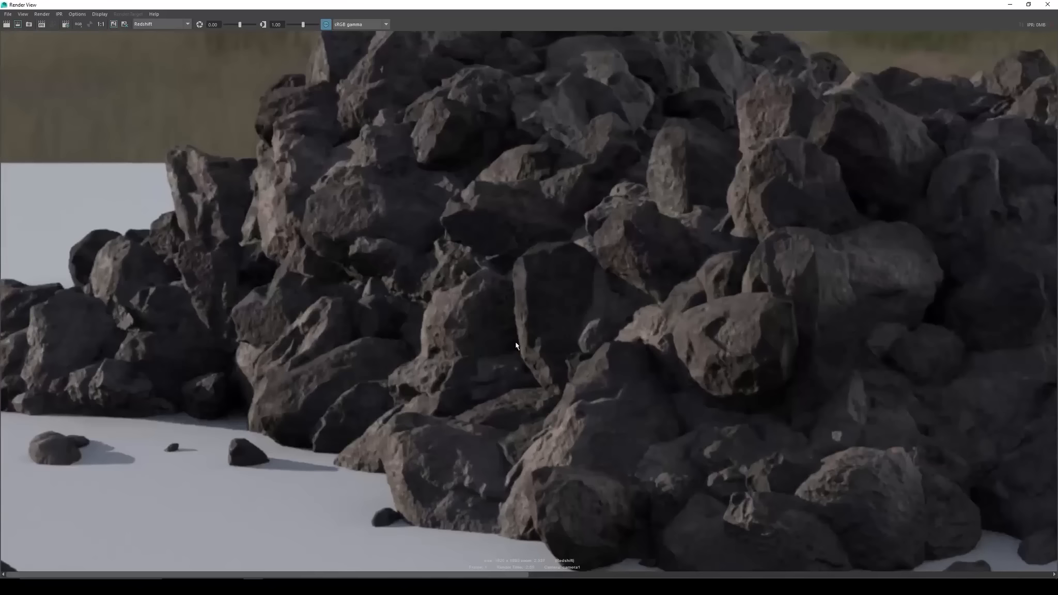
pyautogui.moveTo(407, 573); pyautogui.dragTo(319, 578)
pyautogui.moveTo(406, 575); pyautogui.dragTo(350, 538)
pyautogui.moveTo(322, 576); pyautogui.dragTo(206, 505)
pyautogui.keyDown('alt'); pyautogui.moveTo(764, 273); pyautogui.dragTo(720, 382, button='middle'); pyautogui.keyUp('alt')
pyautogui.keyDown('alt'); pyautogui.moveTo(721, 382); pyautogui.dragTo(592, 387, button='right'); pyautogui.keyUp('alt')
pyautogui.keyDown('alt'); pyautogui.moveTo(589, 388); pyautogui.dragTo(526, 350, button='middle'); pyautogui.keyUp('alt')
pyautogui.keyDown('alt'); pyautogui.moveTo(526, 350); pyautogui.dragTo(481, 347, button='right'); pyautogui.keyUp('alt')
pyautogui.keyDown('alt'); pyautogui.moveTo(693, 340); pyautogui.dragTo(609, 311, button='middle'); pyautogui.keyUp('alt')
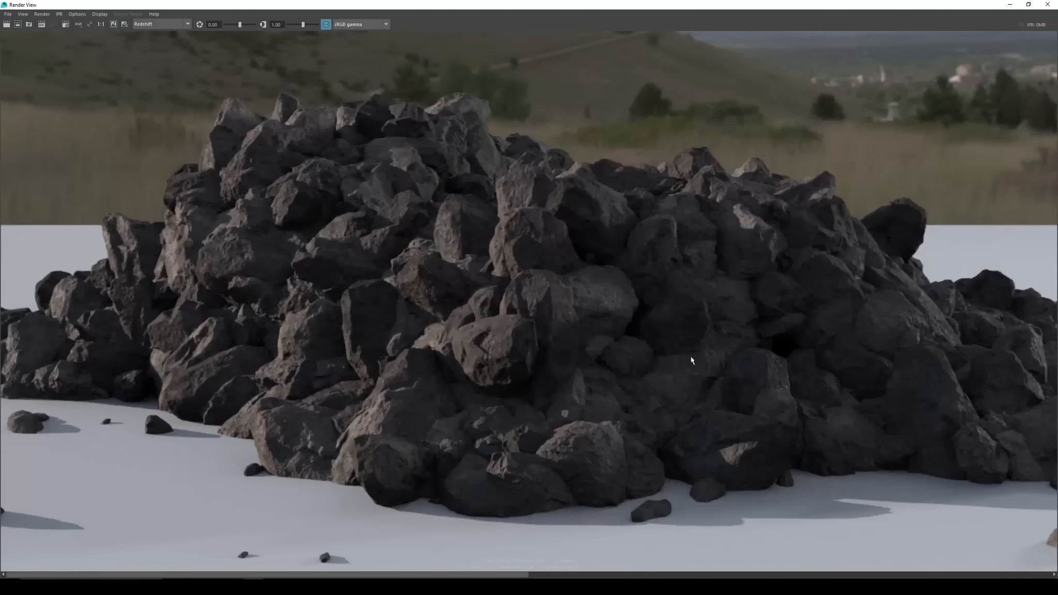